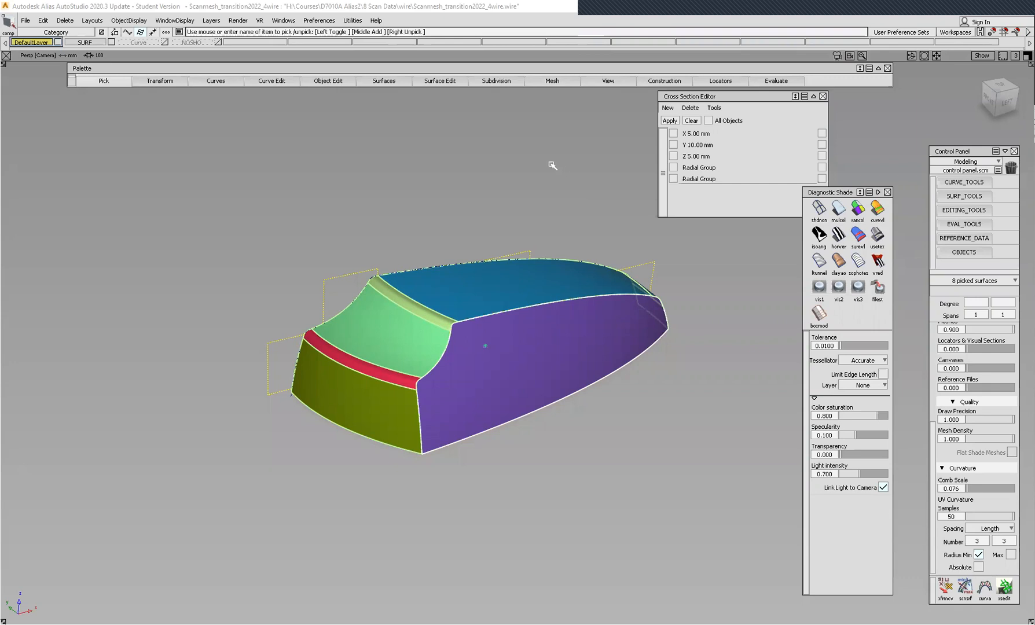
Turn off the diagnostic shading on the model's surfaces and clear the selection.
left_click_drag(499, 231, 524, 264, "alt+shift")
middle_click_drag(545, 266, 435, 263, "alt+shift")
left_click_drag(427, 267, 454, 247, "alt+shift")
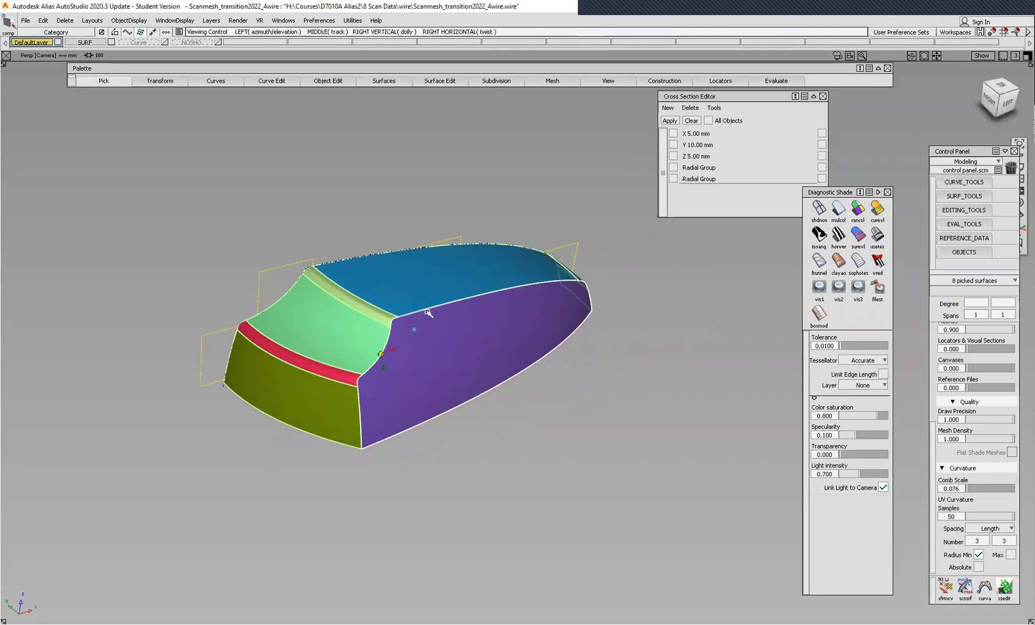
left_click(819, 207)
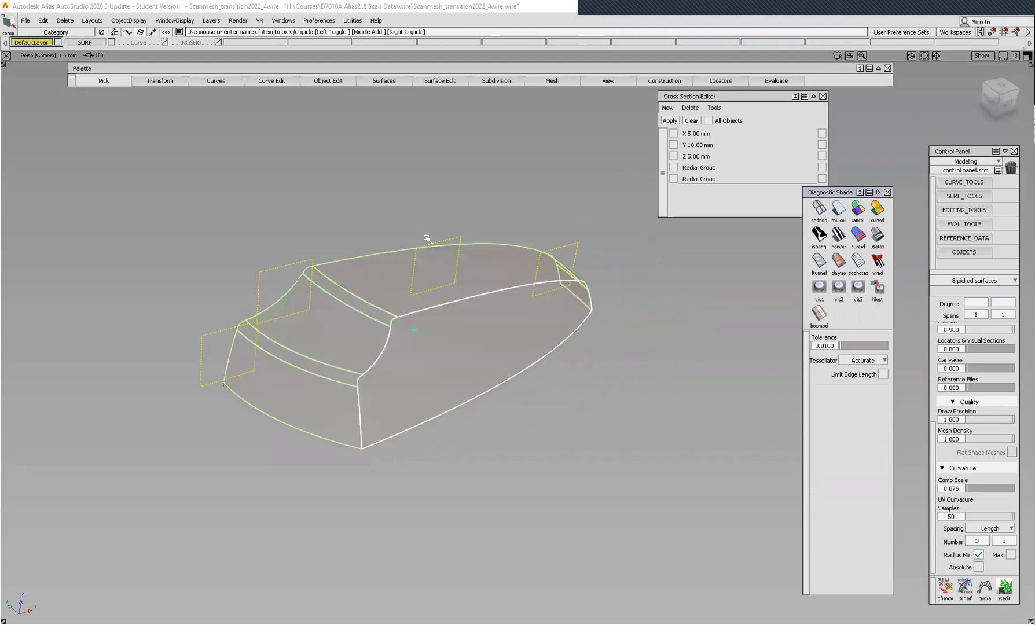
mouse_move(450, 237)
left_mouse_down("alt+shift")
mouse_move(424, 313)
mouse_move(390, 291)
mouse_move(459, 260)
left_mouse_up("alt+shift")
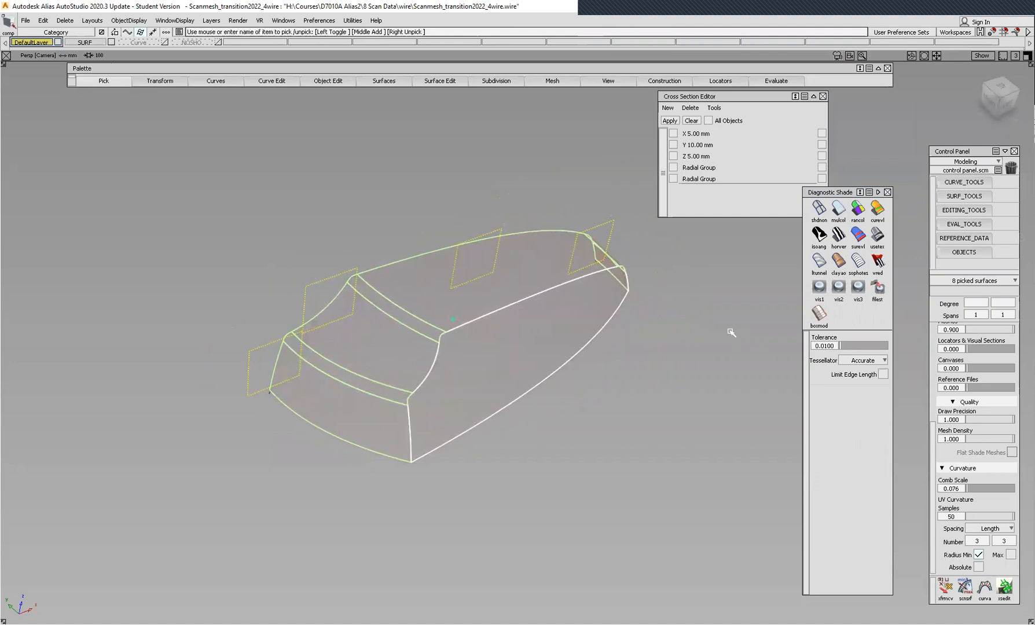
left_click(692, 337)
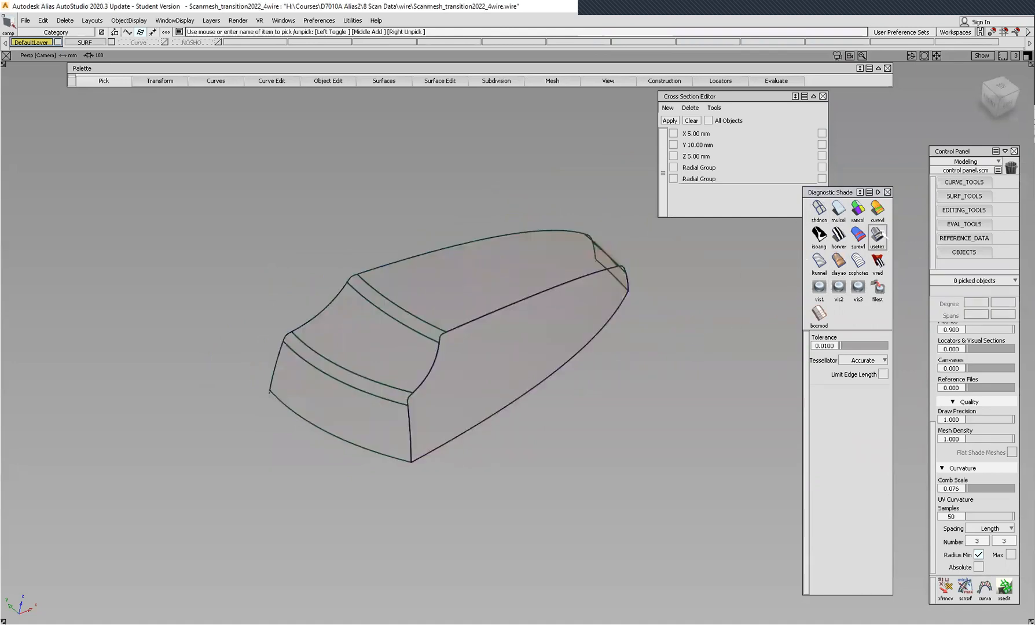
Inspect the model's surfaces with random-colour diagnostic shading, and return to the unshaded display.
left_click(859, 211)
right_click_drag(545, 365, 552, 339, "alt+shift")
middle_click_drag(552, 338, 484, 355, "alt+shift")
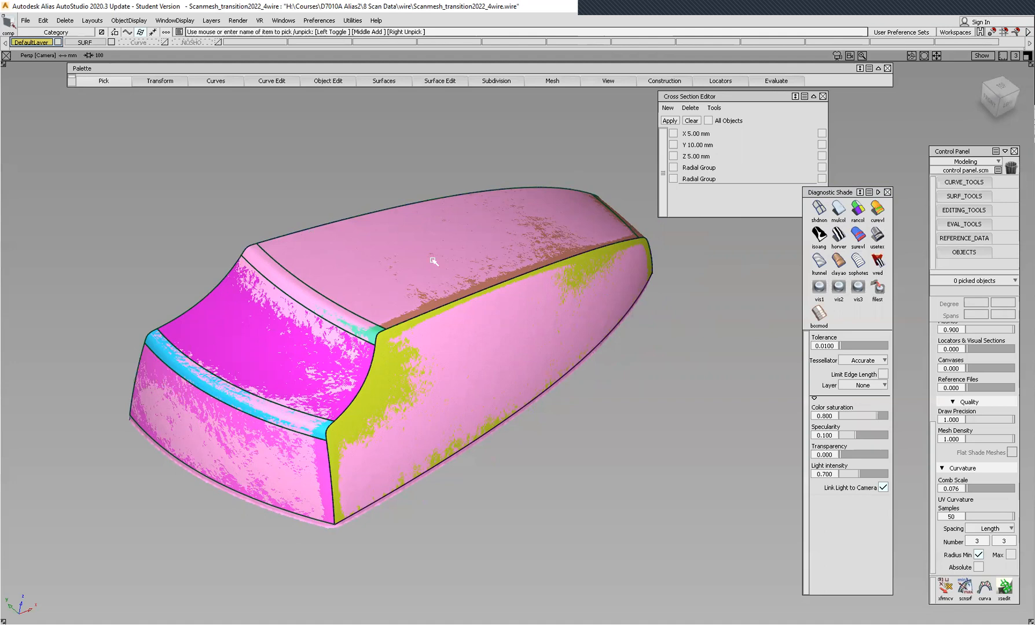
left_click(820, 210)
Reopen the fillet between the roof and the concave front surface for editing and set its construction type to Radius.
right_click_drag(424, 300, 452, 275, "alt+shift")
middle_click_drag(453, 275, 499, 306, "alt+shift")
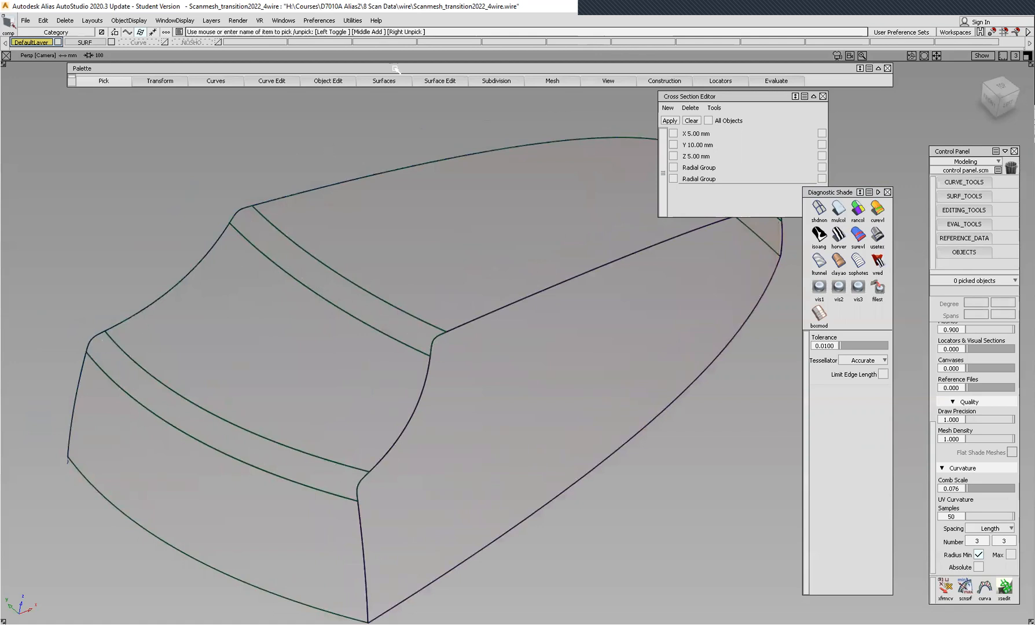
left_click(334, 82)
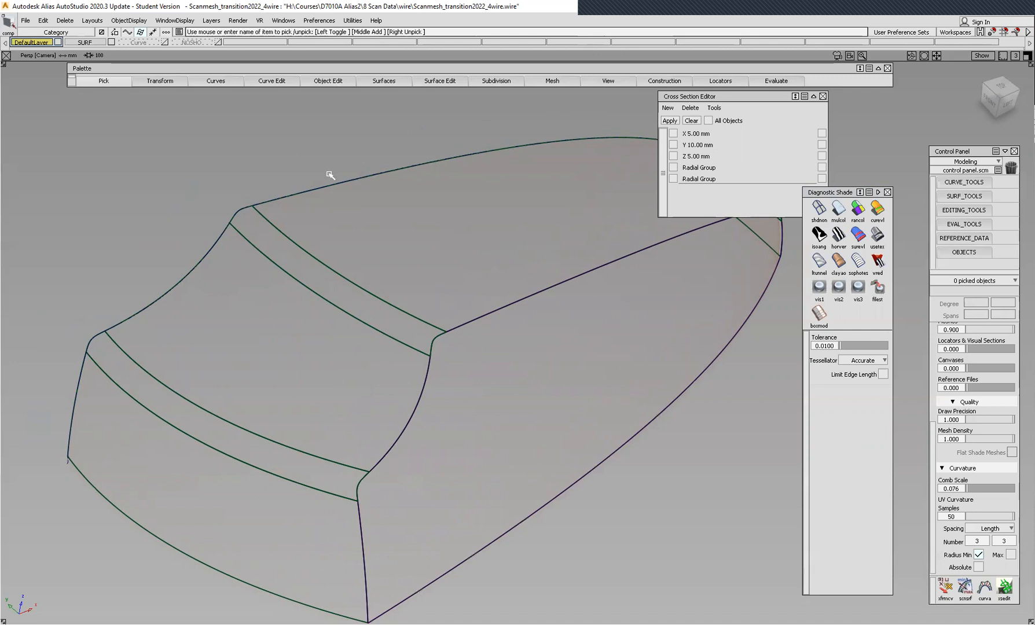
left_click(328, 175)
left_click(241, 209)
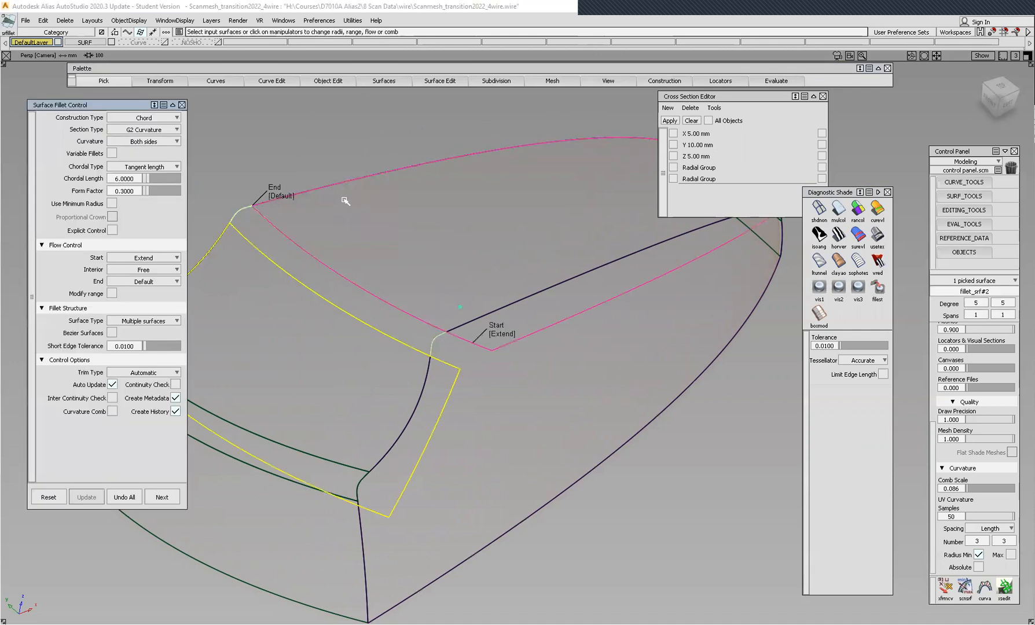
left_click(178, 117)
left_click(154, 140)
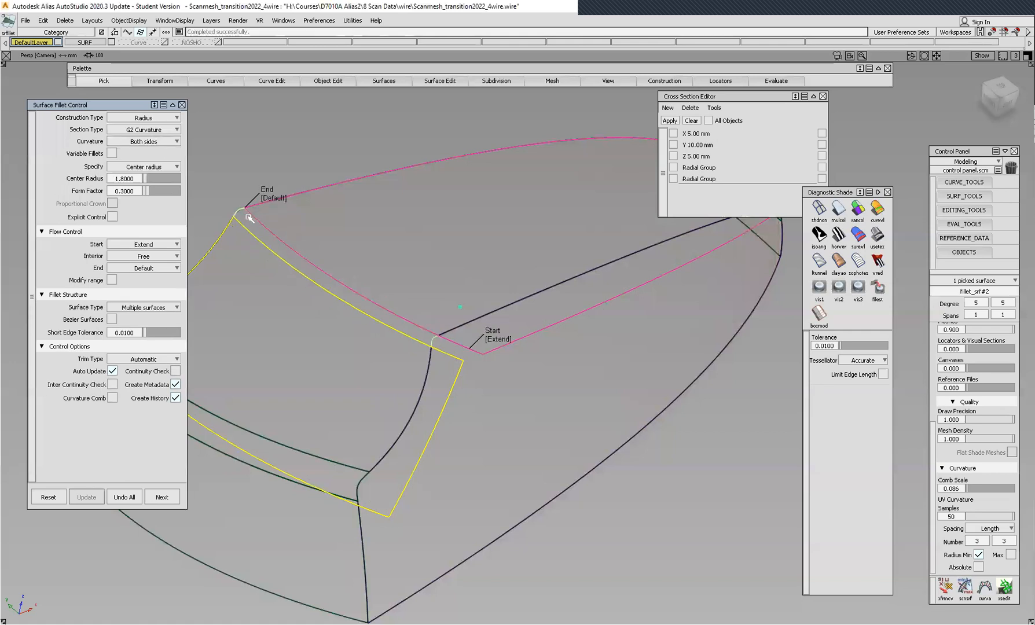
Set the upper front fillet's center radius to 4 and its form factor to 1.
left_click_drag(145, 177, 147, 178)
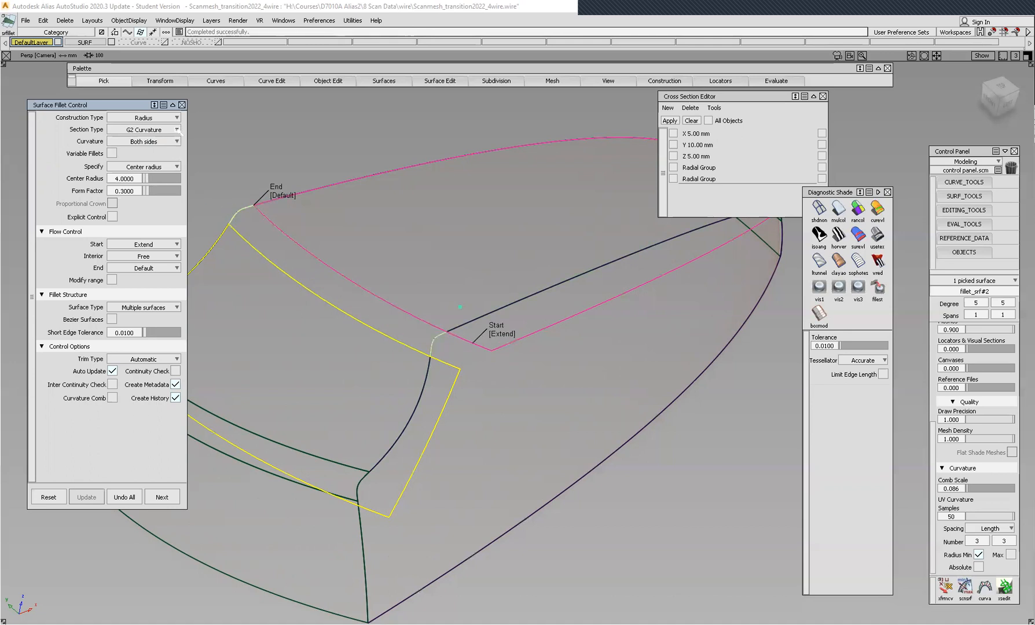
left_click_drag(149, 193, 162, 193)
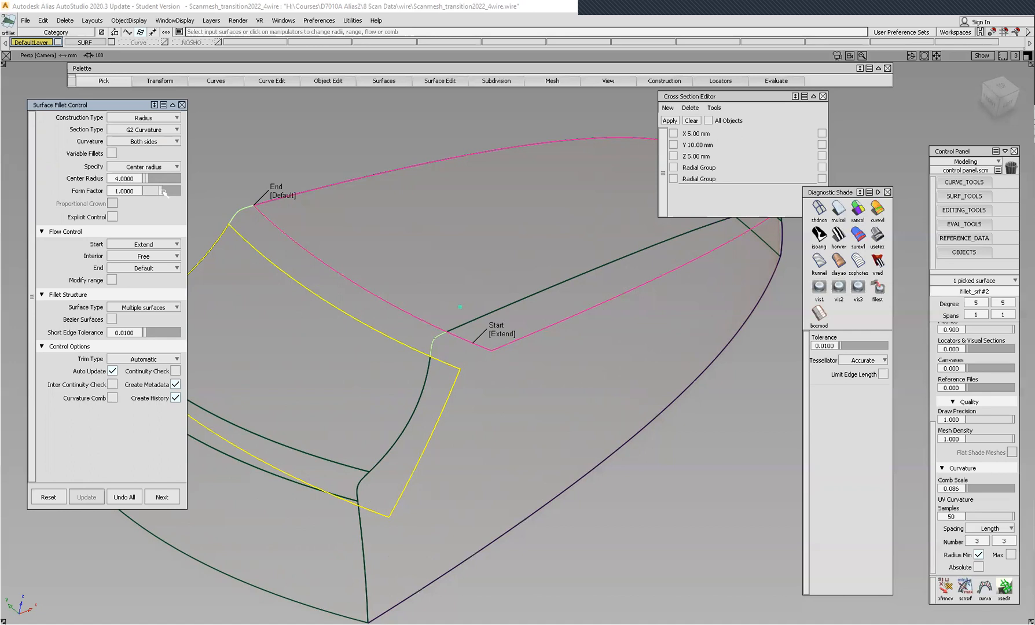
middle_click_drag(369, 210, 425, 266, "alt+shift")
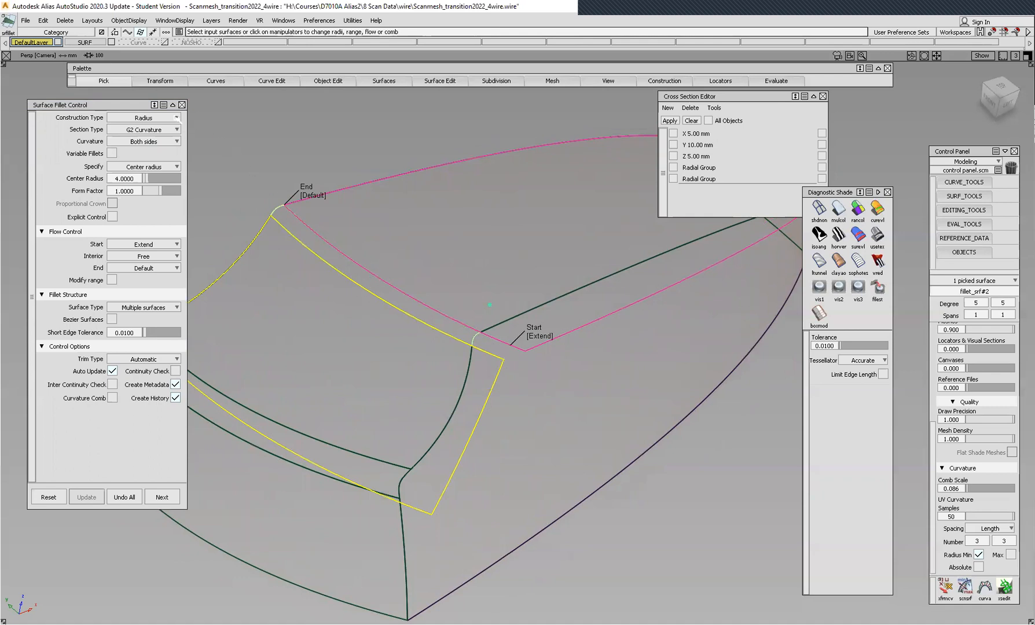
Switch the upper front fillet's construction type back to Chord and clear the selection.
left_click(176, 117)
left_click(144, 129)
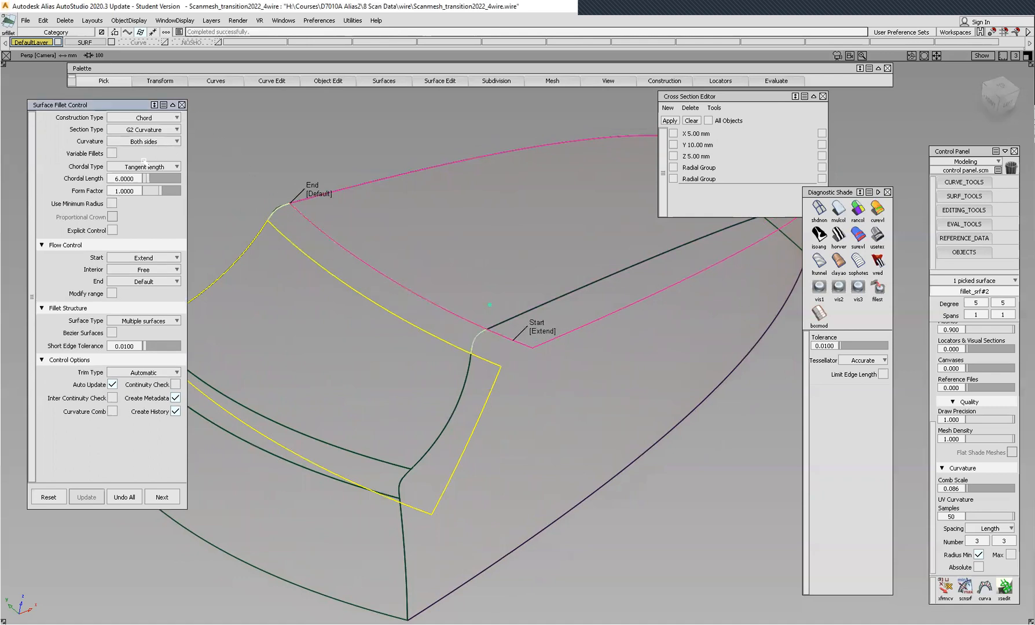
left_click_drag(446, 258, 399, 253, "alt+shift")
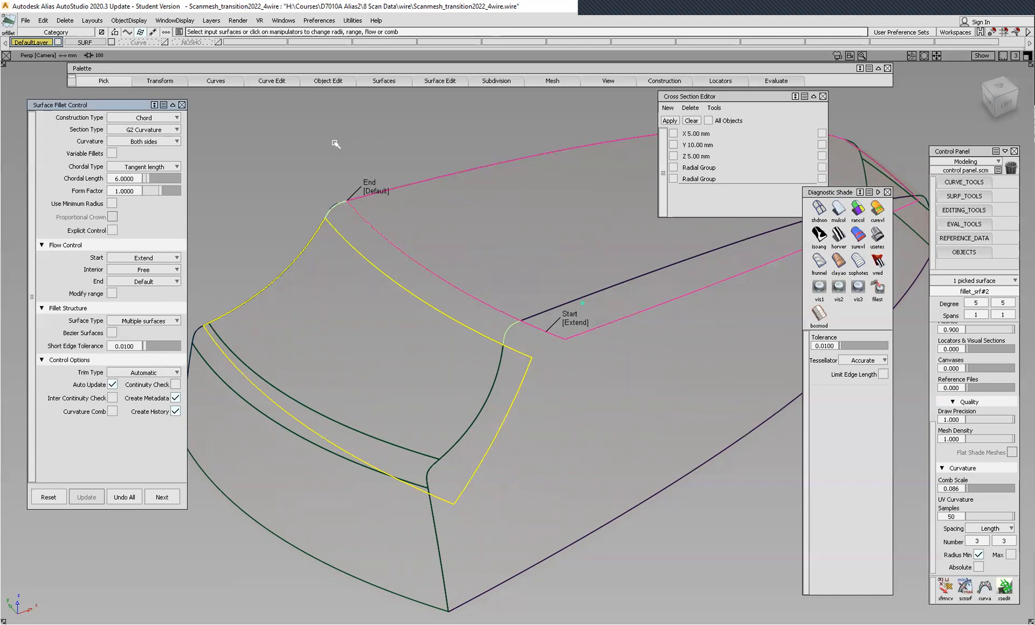
left_click(302, 139, "ctrl+shift")
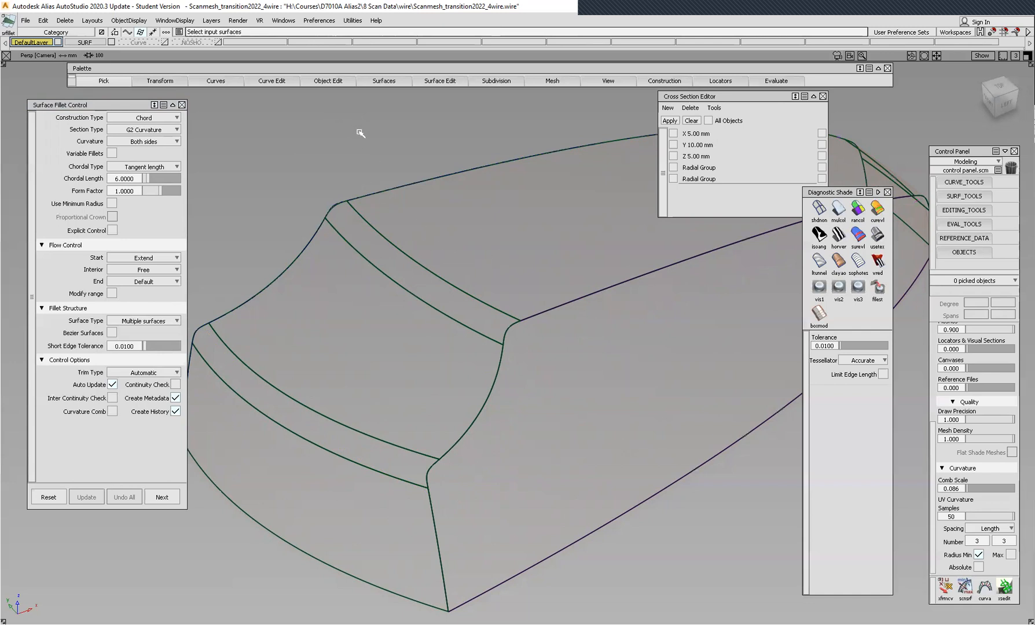
Pick the model's surfaces and apply Y cross sections at 10.00 mm spacing to them.
left_click_drag(350, 135, 320, 135, "ctrl+shift")
left_click_drag(104, 145, 393, 418)
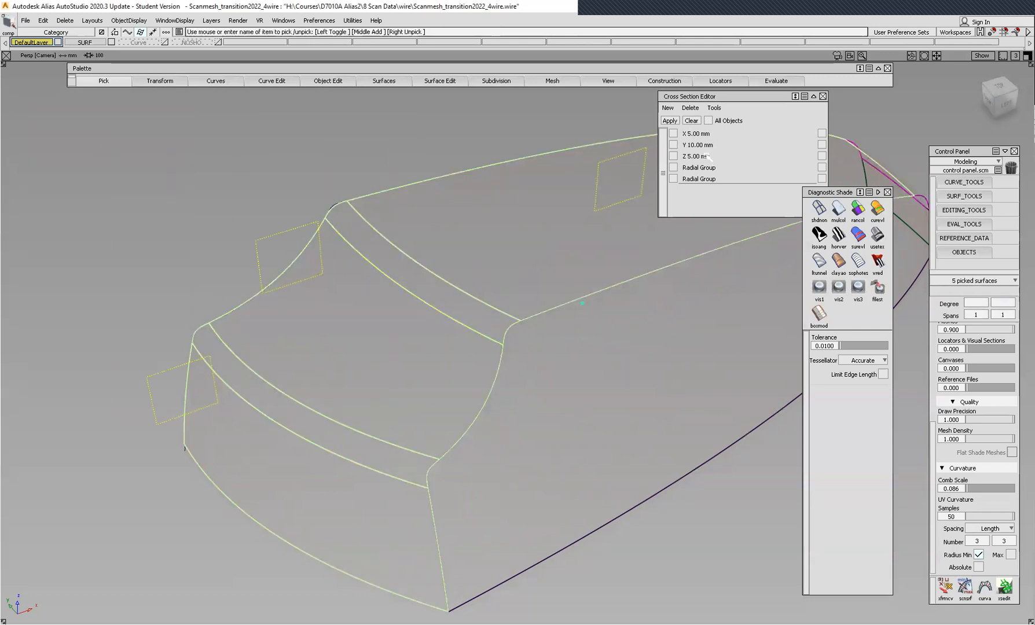
left_click(673, 144)
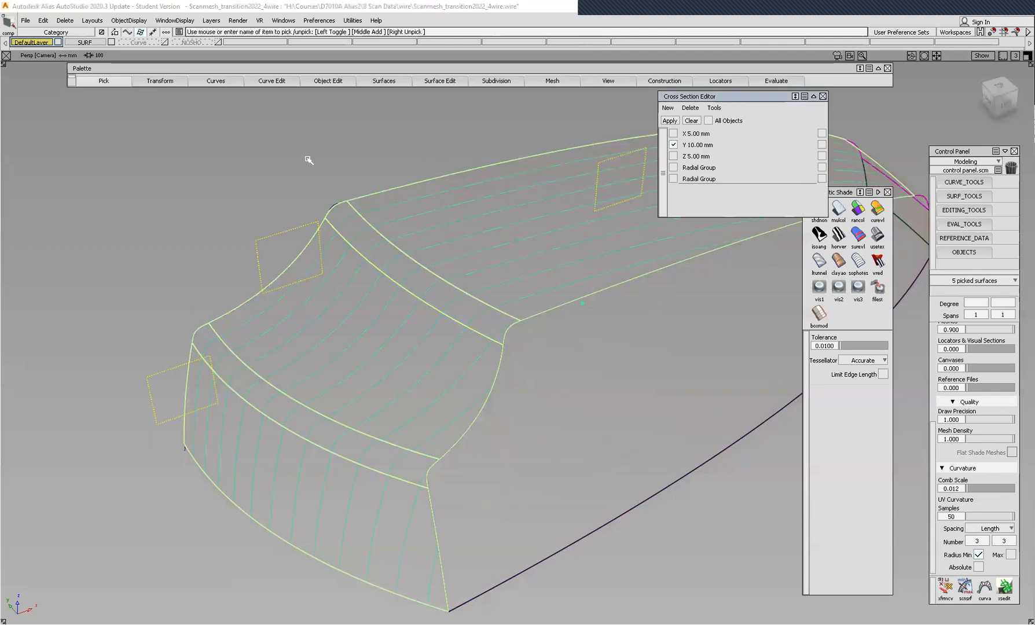
left_click_drag(580, 390, 631, 324, "ctrl+shift")
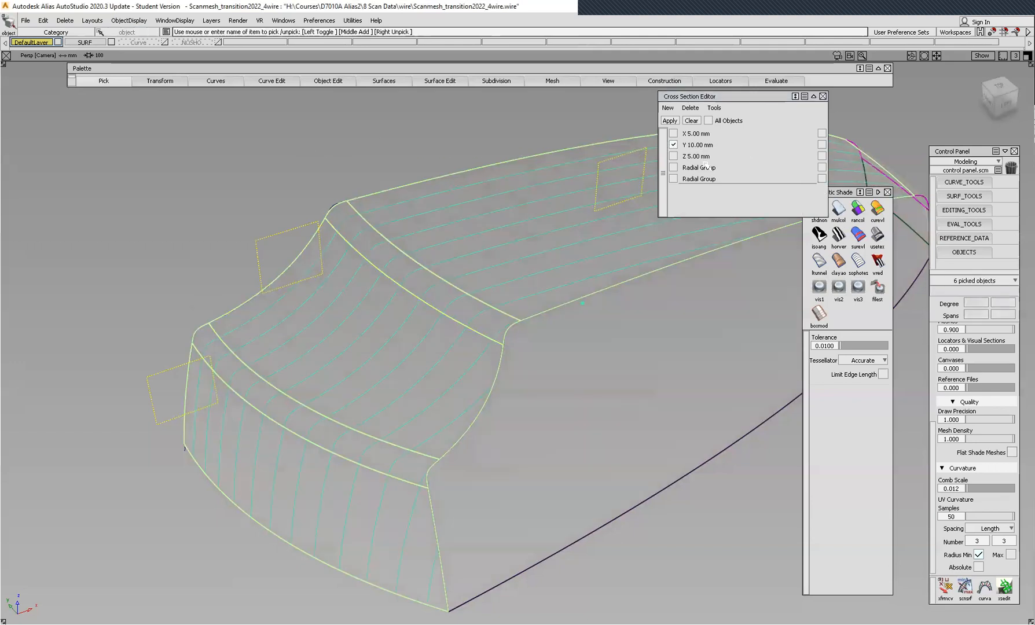
left_click(670, 121)
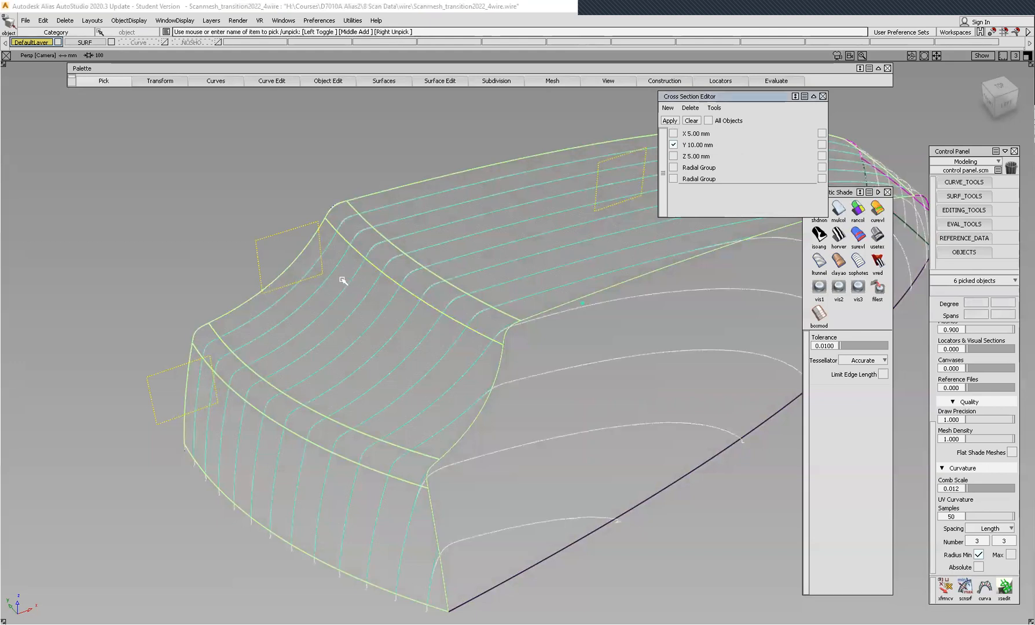
Examine up close how the cross-section lines run across the upper front fillet.
right_click_drag(342, 280, 437, 294, "alt+shift")
middle_click_drag(405, 199, 518, 375, "alt+shift")
middle_click_drag(463, 285, 477, 306, "alt+shift")
left_click(403, 287, "alt+shift")
right_click_drag(377, 312, 401, 280, "alt+shift")
left_click_drag(402, 282, 434, 277, "alt+shift")
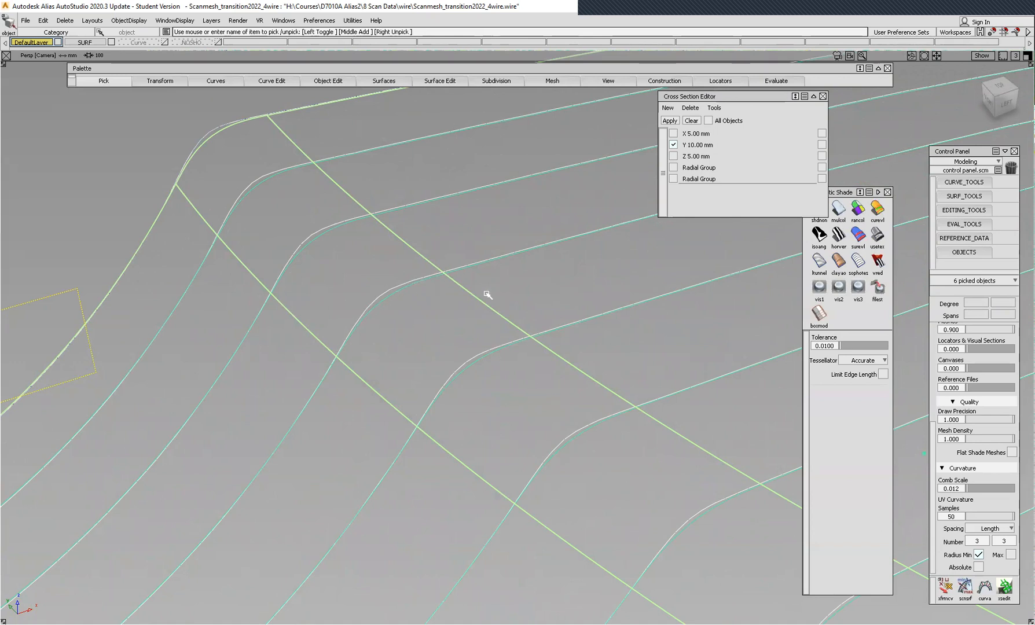
key("shift+alt")
left_click_drag(405, 199, 462, 109, "alt+shift")
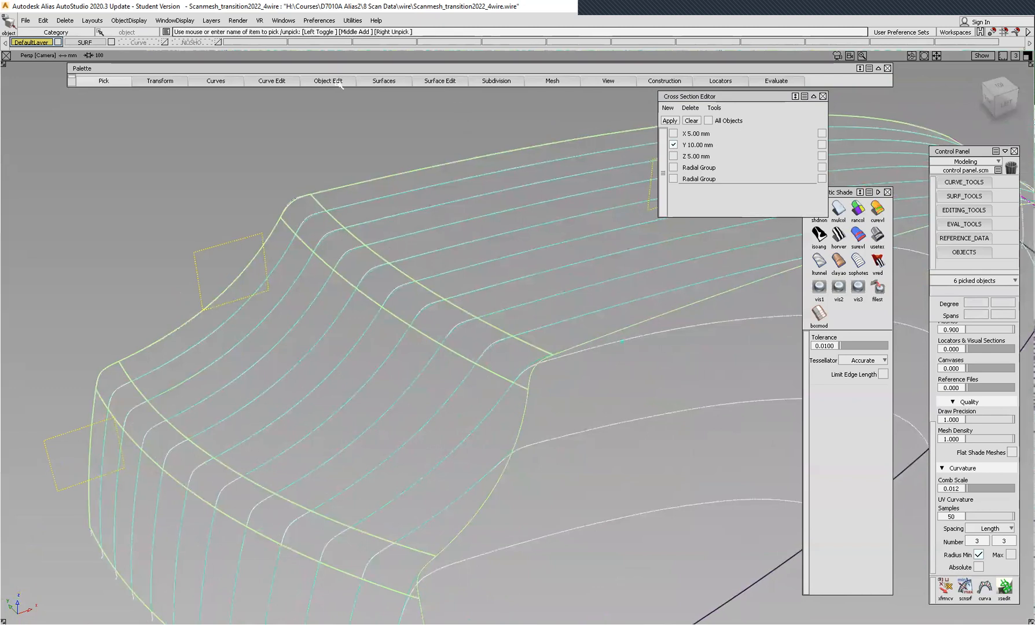
Reopen the upper front fillet for editing, set its form factor to 0.3, and clear the selection.
left_click_drag(340, 200, 339, 234, "ctrl+shift")
left_click(303, 198)
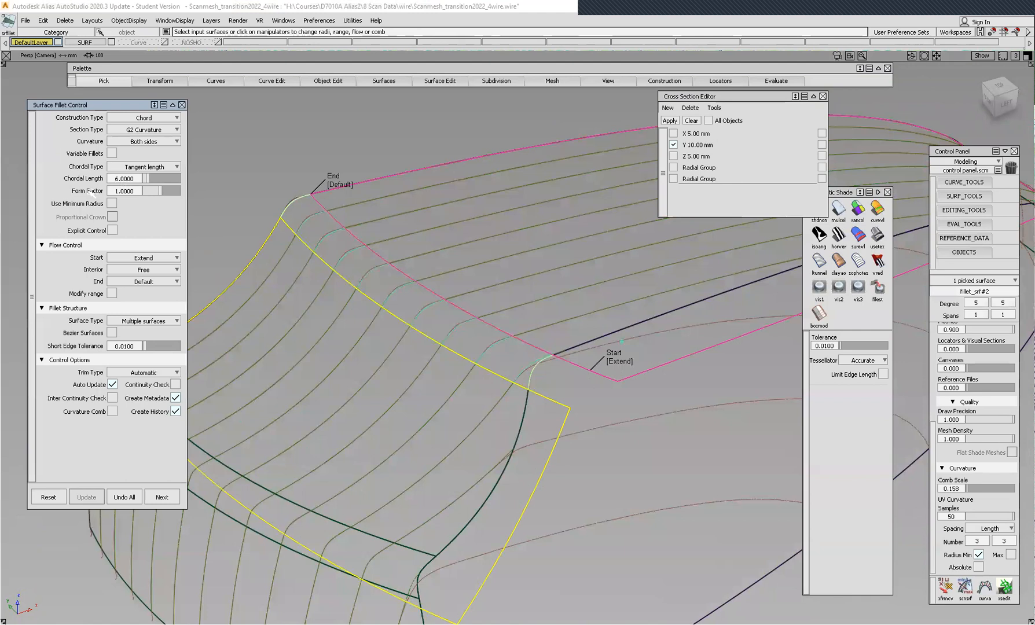
middle_click_drag(351, 250, 375, 283, "alt+shift")
mouse_move(375, 283)
right_mouse_down("alt+shift")
mouse_move(399, 244)
mouse_move(425, 237)
mouse_move(499, 256)
mouse_move(472, 239)
mouse_move(474, 282)
right_mouse_up("alt+shift")
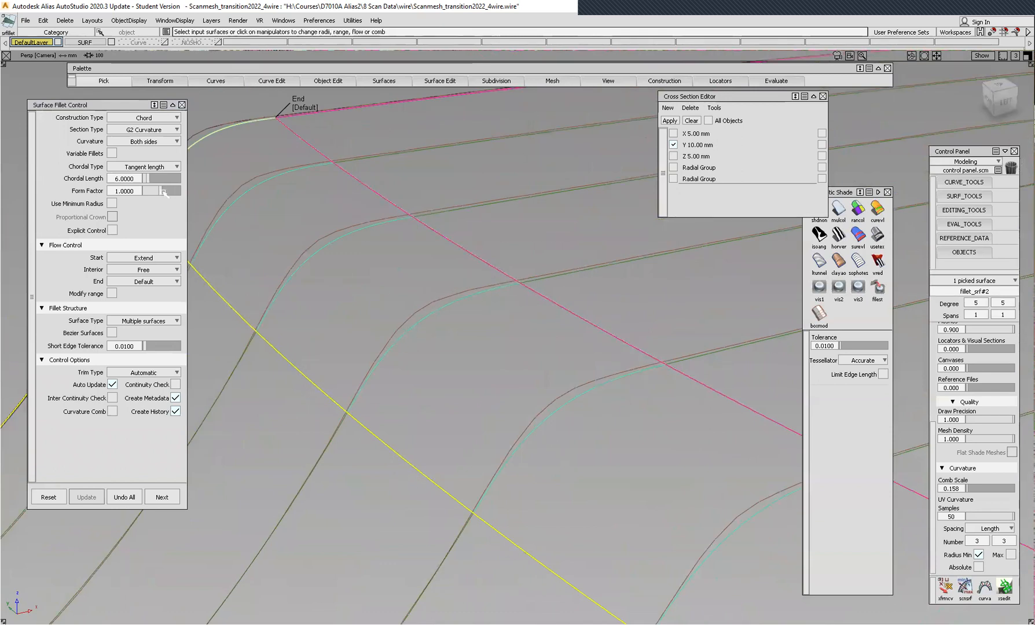
left_click_drag(161, 193, 155, 193)
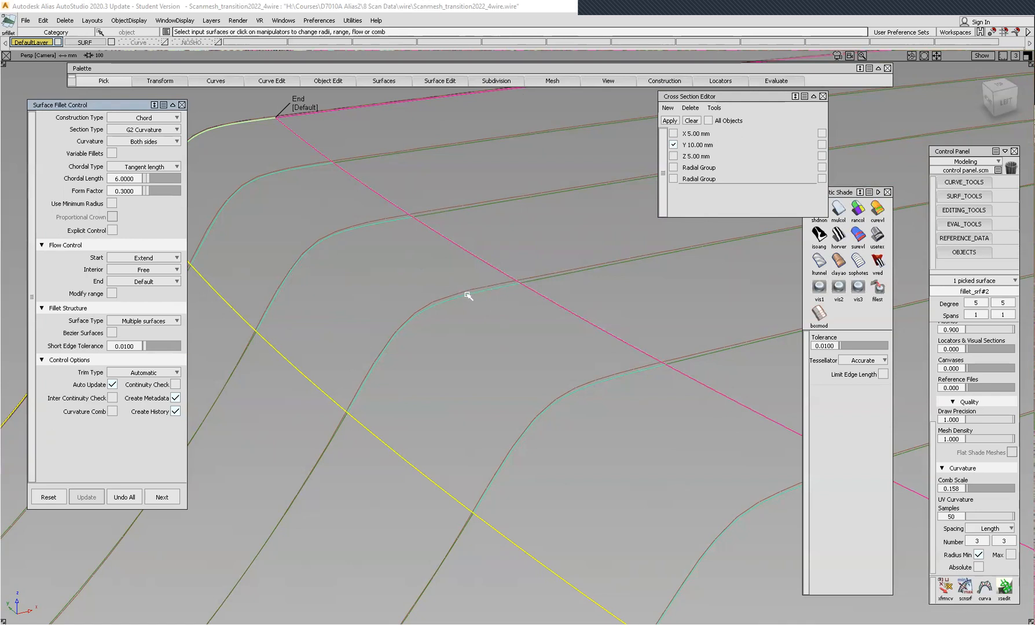
key("alt+shift")
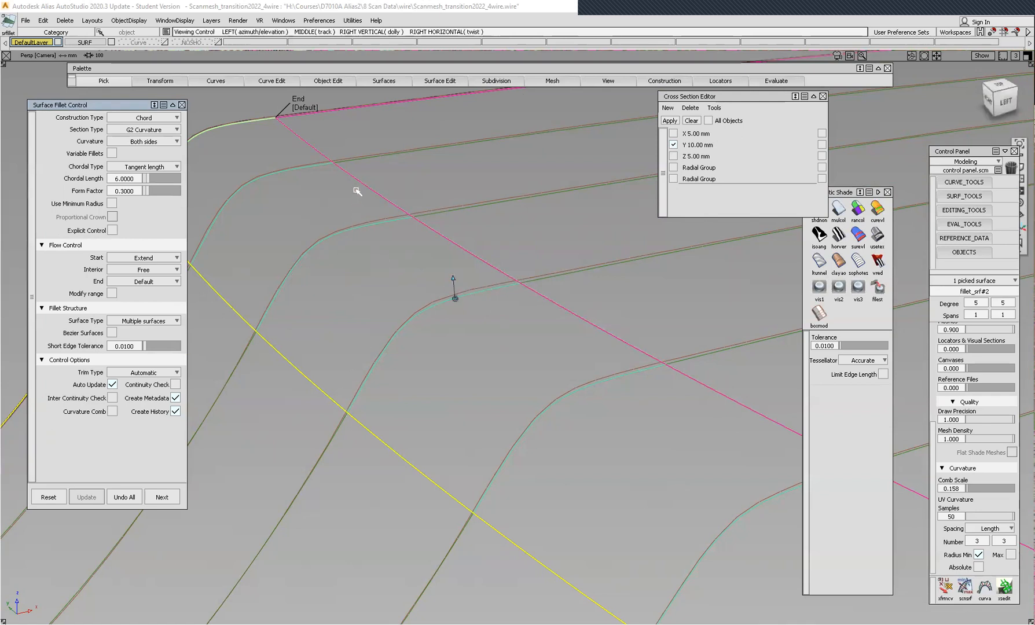
right_click_drag(358, 192, 533, 289, "alt+shift")
middle_click_drag(532, 289, 382, 251, "alt+shift")
left_click_drag(418, 290, 552, 346, "alt+shift")
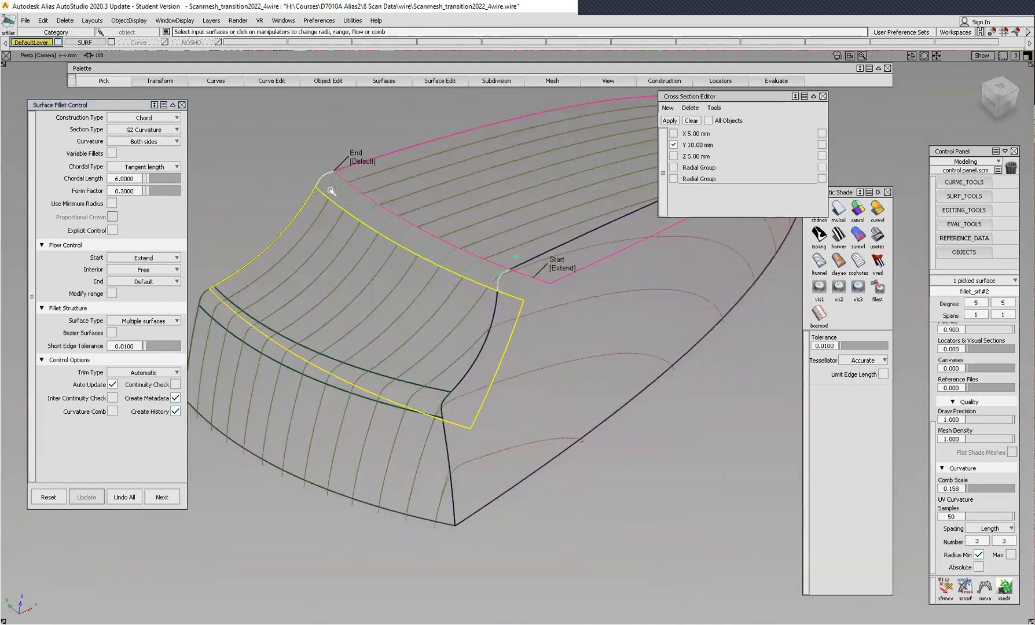
left_click_drag(275, 142, 274, 116, "ctrl+shift")
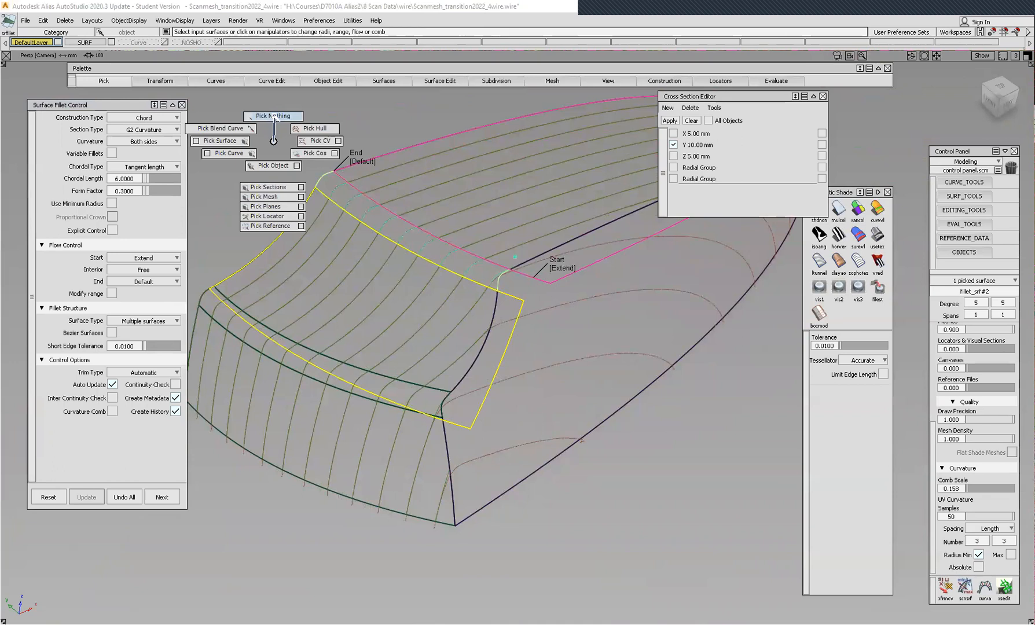
Examine the sectioned model from the front, side and rear, looking along the edge between the side and top surfaces.
middle_click_drag(465, 260, 421, 278, "alt+shift")
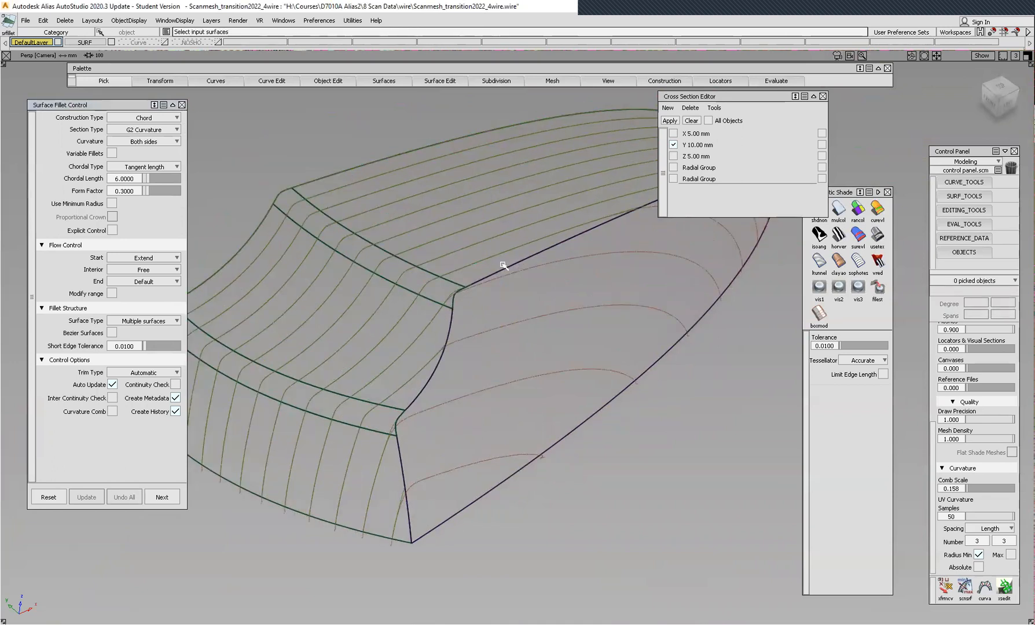
key("alt+shift")
mouse_move(421, 260)
left_mouse_down("alt+shift")
mouse_move(431, 231)
mouse_move(424, 254)
left_mouse_up("alt+shift")
right_click_drag(430, 222, 436, 242, "alt+shift")
left_click_drag(436, 242, 408, 232, "alt+shift")
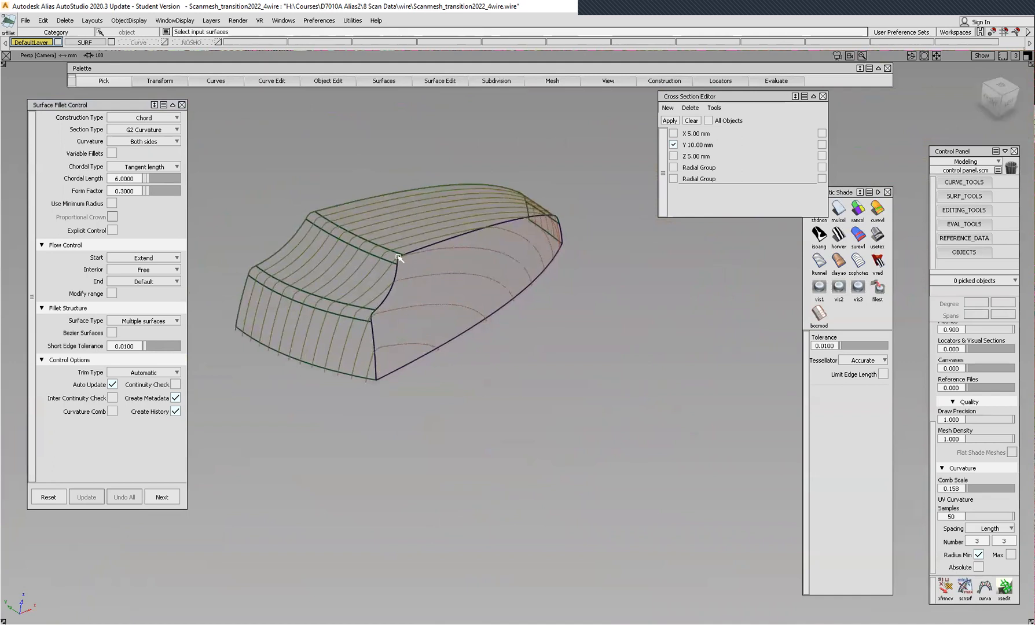
left_click_drag(524, 268, 630, 186, "alt+shift")
middle_click_drag(620, 202, 503, 309, "alt+shift")
left_click(531, 295, "alt+shift")
mouse_move(536, 330)
left_mouse_down("alt+shift")
mouse_move(507, 329)
mouse_move(515, 290)
mouse_move(564, 217)
mouse_move(507, 270)
left_mouse_up("alt+shift")
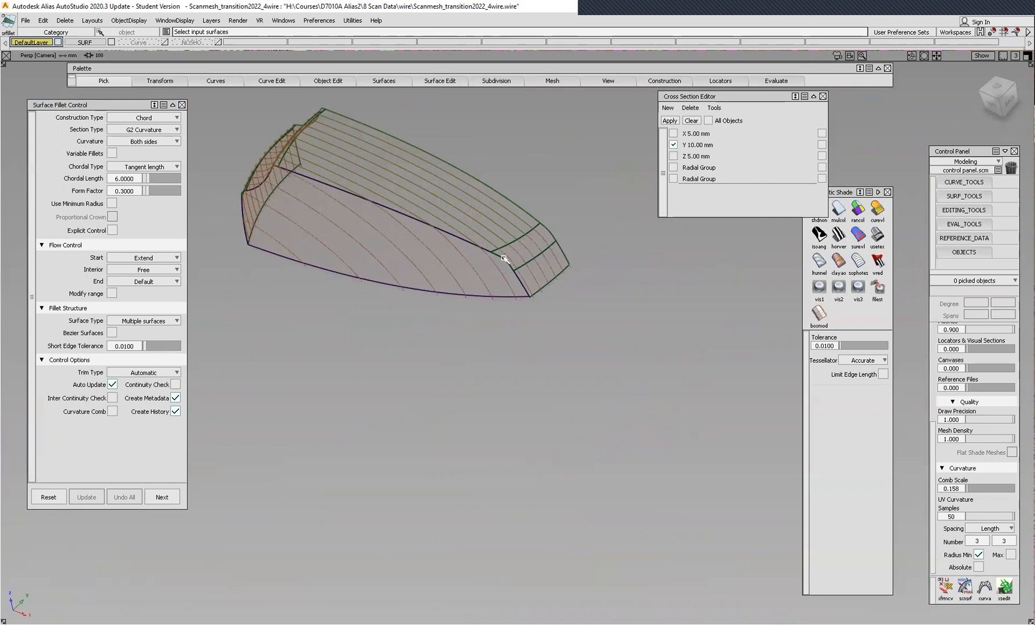
left_click_drag(505, 349, 583, 246, "alt+shift")
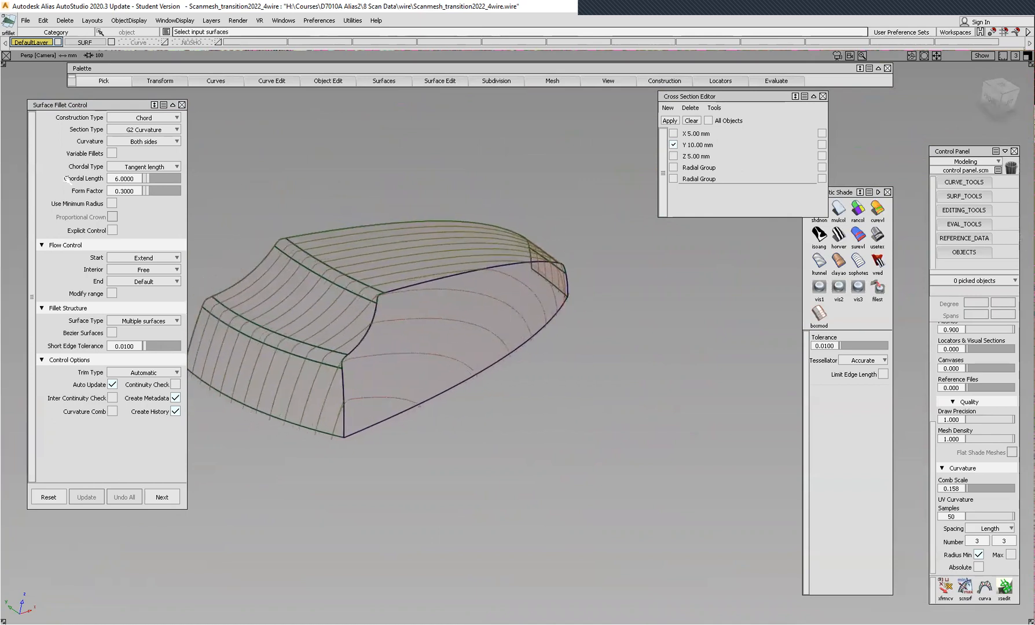
Pick the lower front, sloped front and top surfaces with their connecting fillets as the second set for filleting to the side surface.
left_click(197, 324)
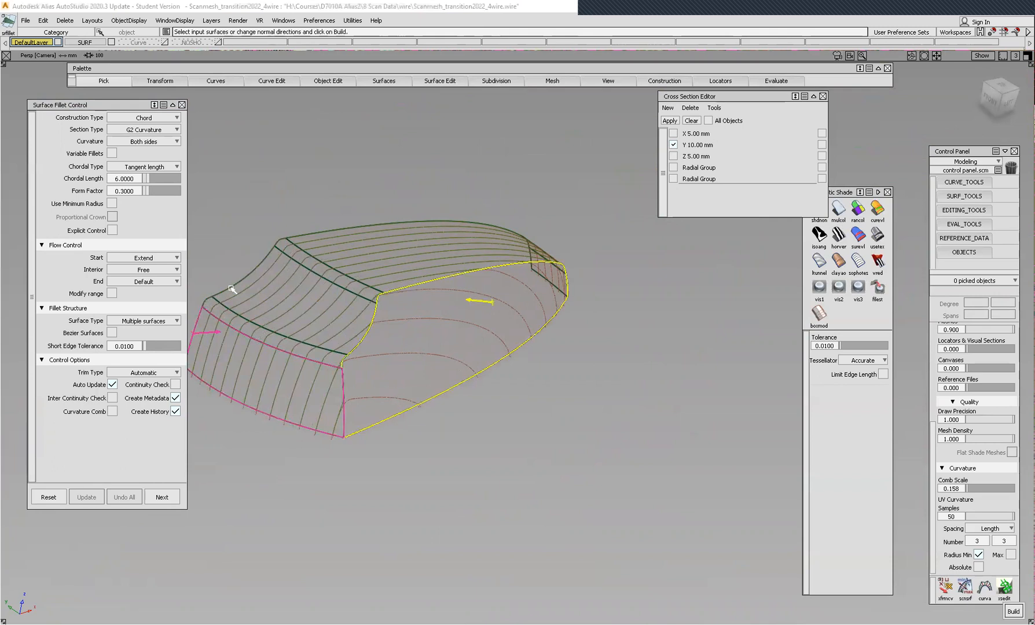
left_click(279, 245)
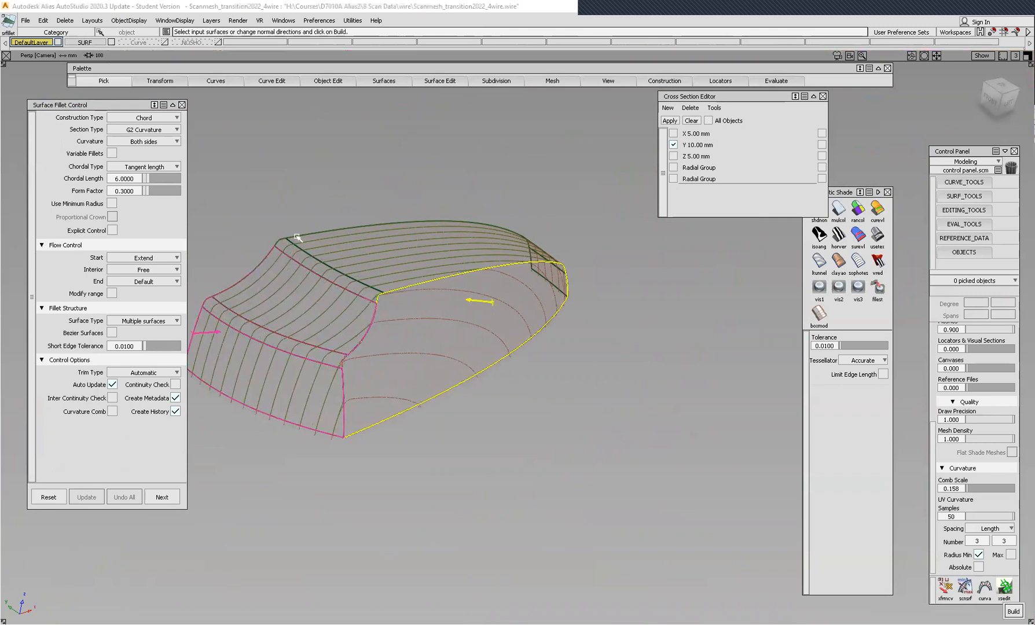
left_click(282, 249)
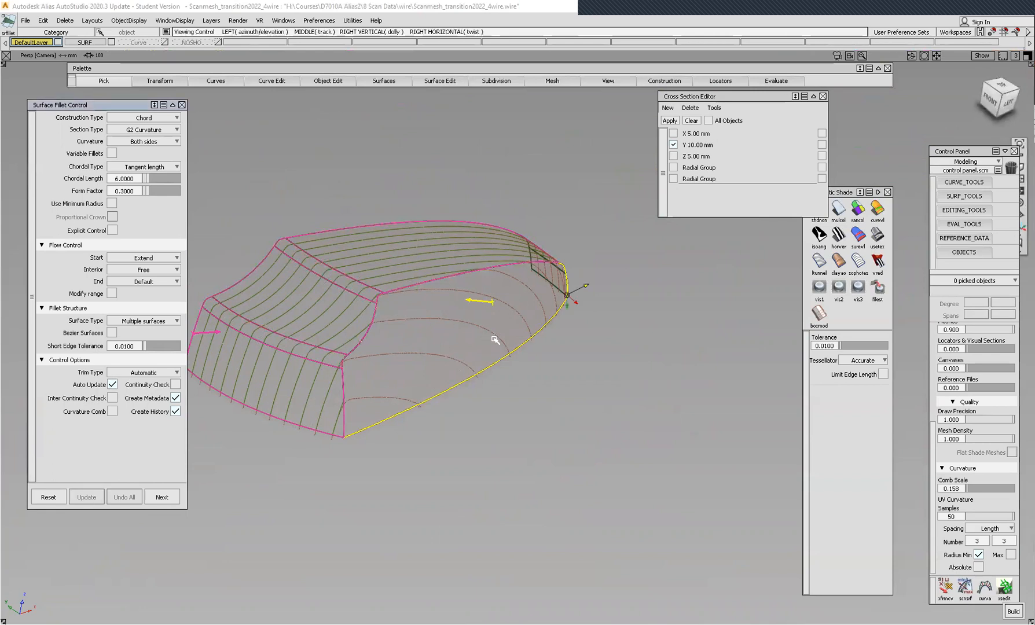
Examine up close how the side surface's edge runs past the lower and upper front fillets.
right_click_drag(495, 339, 363, 322, "alt+shift")
middle_click_drag(363, 321, 602, 254, "alt+shift")
left_click(514, 280, "alt+shift")
scroll(540, 329, "up", 10)
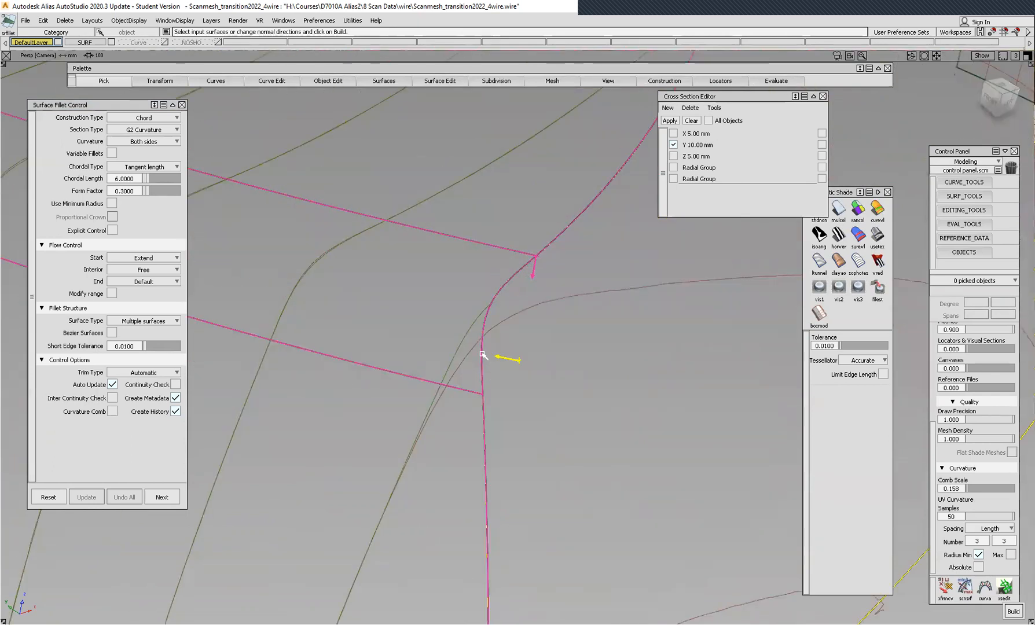
mouse_move(533, 241)
left_mouse_down("alt+shift")
mouse_move(509, 245)
mouse_move(487, 219)
left_mouse_up("alt+shift")
mouse_move(487, 219)
right_mouse_down("alt+shift")
mouse_move(488, 253)
mouse_move(535, 268)
right_mouse_up("alt+shift")
middle_click_drag(499, 224, 443, 314, "alt+shift")
middle_click_drag(509, 167, 472, 236, "alt+shift")
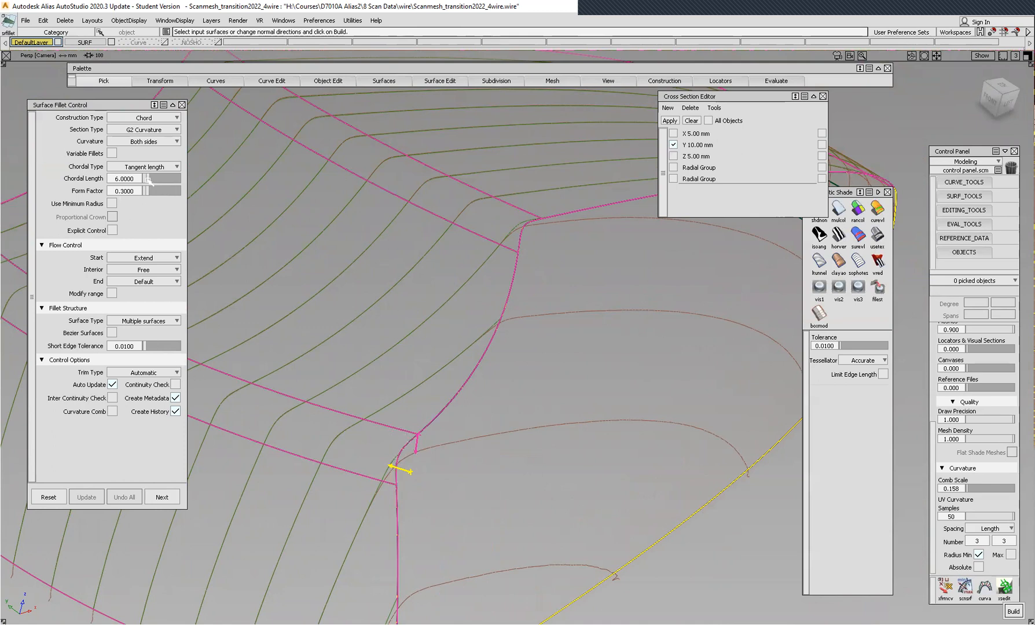
Try filleting the side surface to the chain of front and top surfaces with a chordal length of 2.
left_click_drag(149, 179, 146, 180)
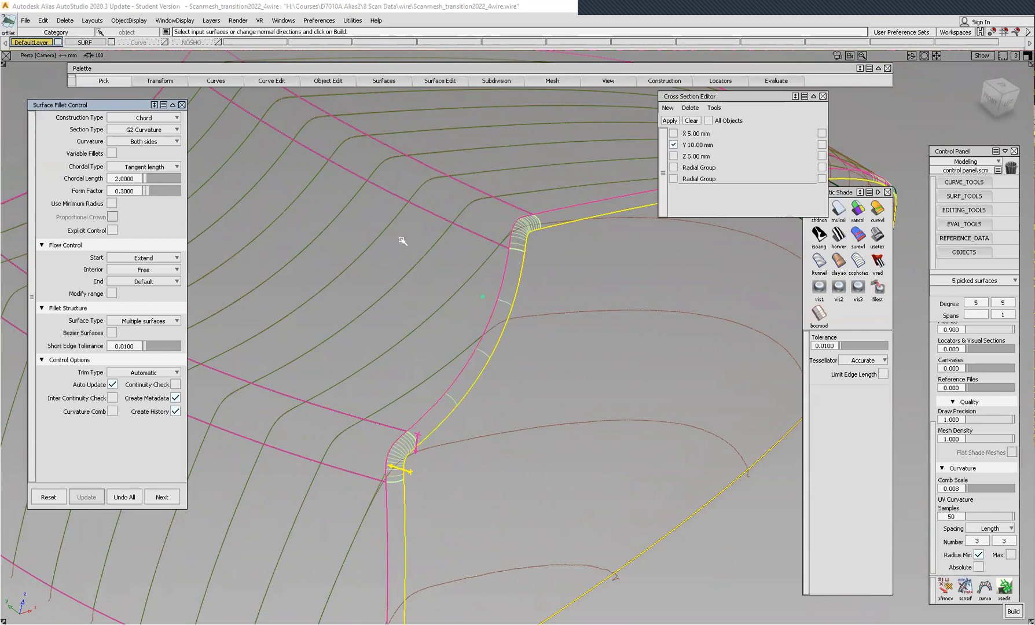
right_click_drag(404, 201, 417, 230, "alt+shift")
left_click_drag(446, 262, 439, 244, "alt+shift")
middle_click_drag(439, 243, 409, 213, "alt+shift")
left_click_drag(350, 290, 372, 269, "alt+shift")
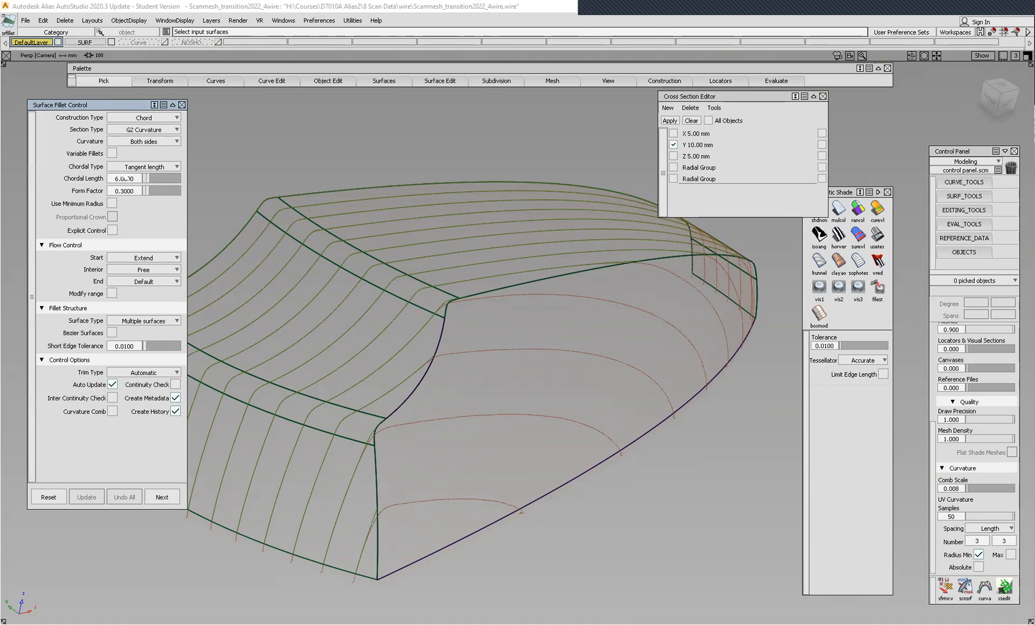
Build a G2 chord fillet between the lower front and side surfaces with chordal length 6 and the start flow set to Default.
left_click(311, 559)
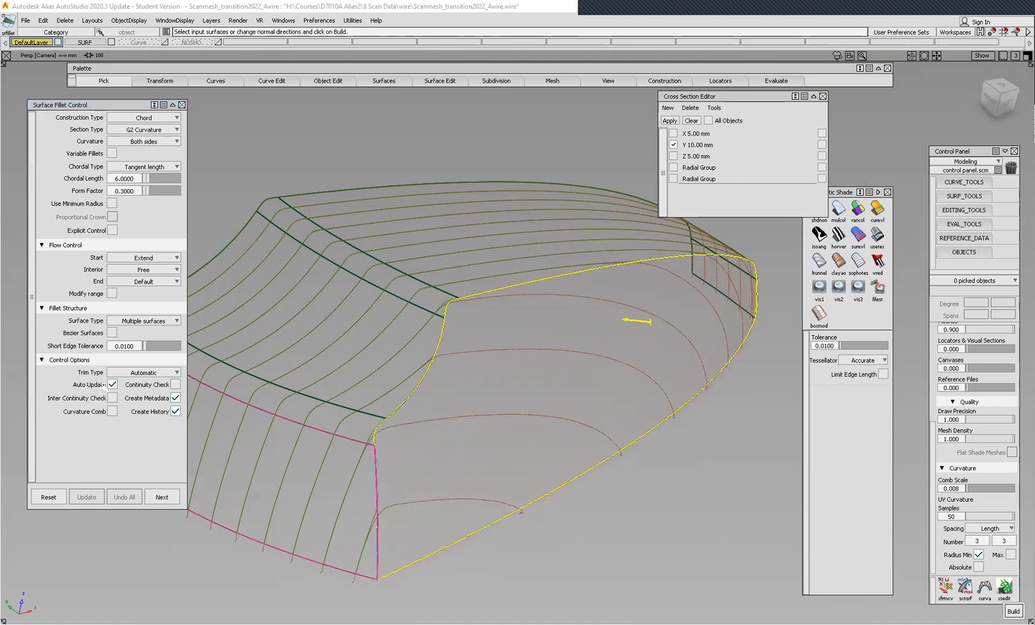
left_click(113, 385)
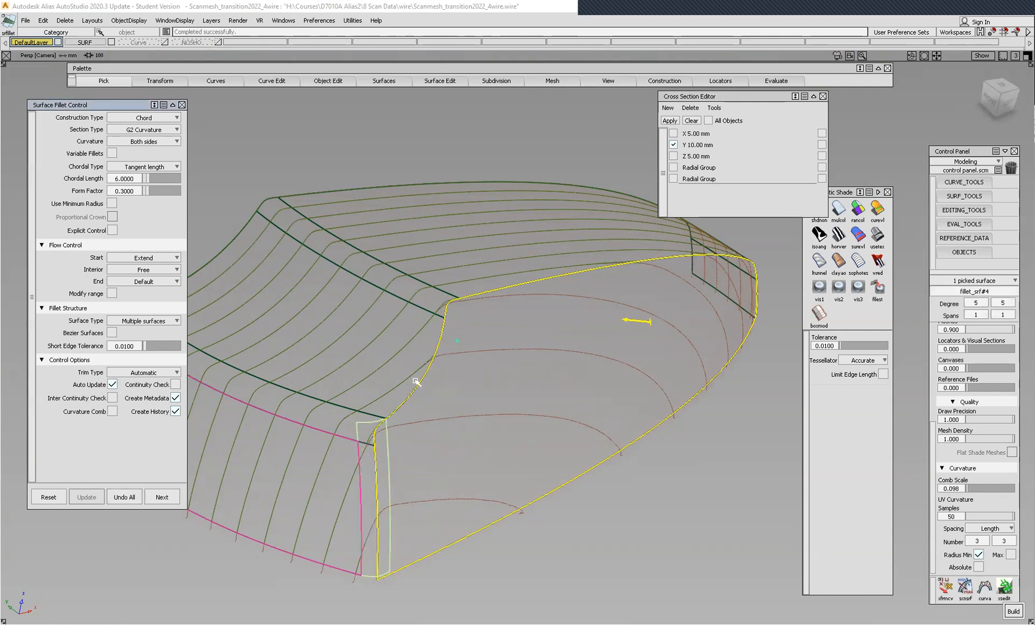
left_click_drag(419, 394, 362, 385, "alt+shift")
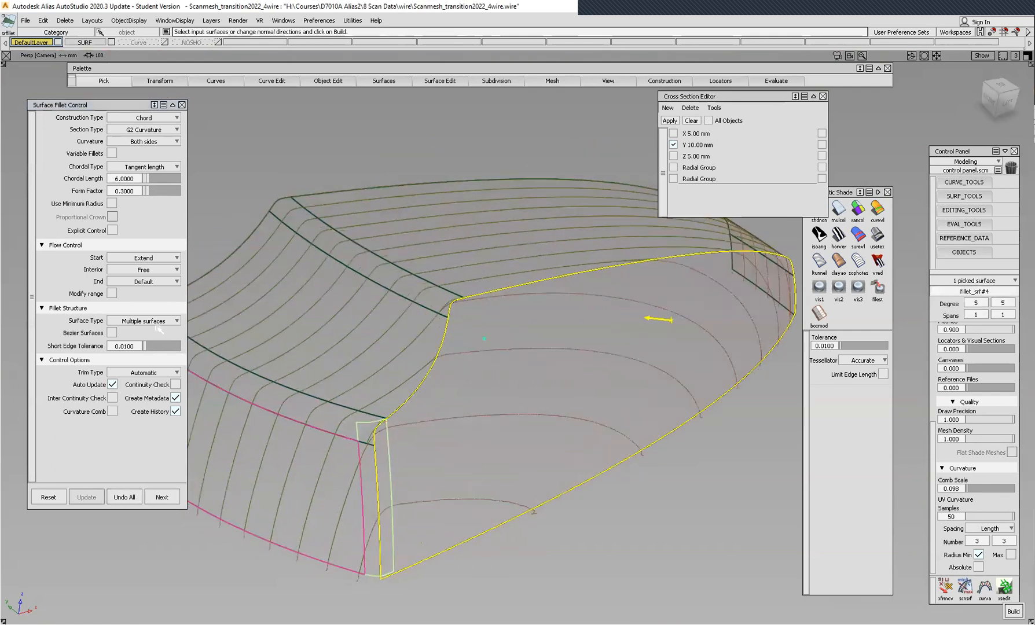
left_click(171, 257)
left_click(144, 260)
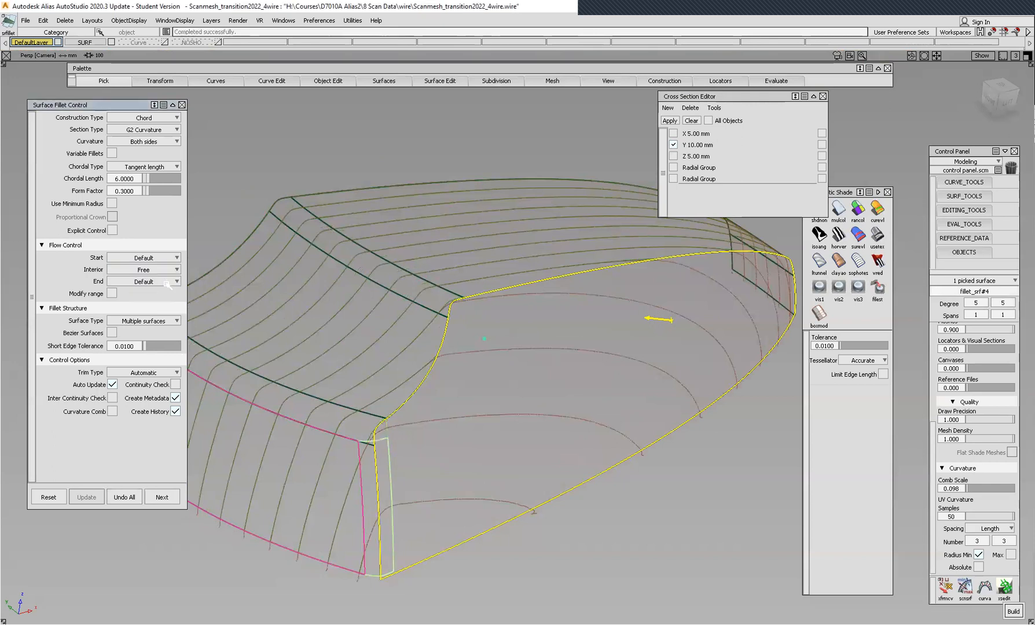
left_click_drag(490, 429, 388, 372, "alt+shift")
left_click(164, 495)
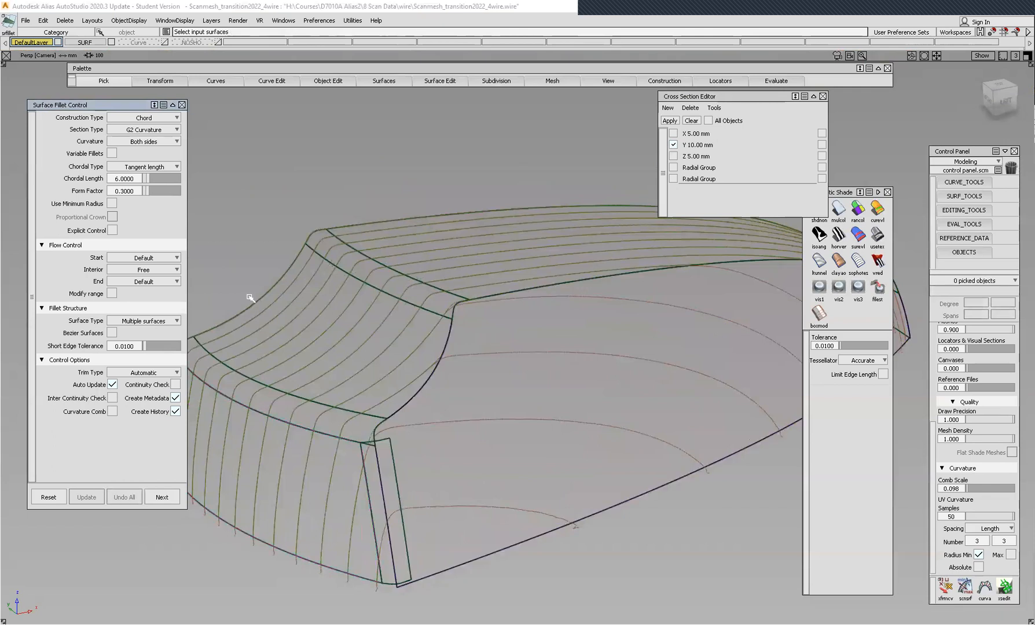
Build a matching G2 chord fillet between the sloped front surface and the side surface with chordal length 6.
left_click(260, 299)
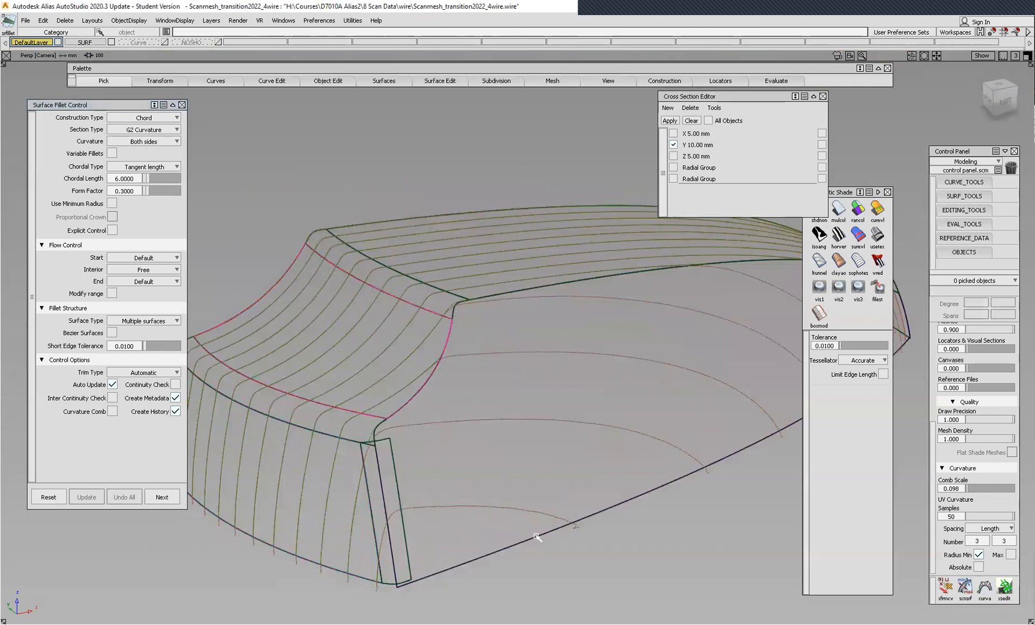
left_click(536, 537)
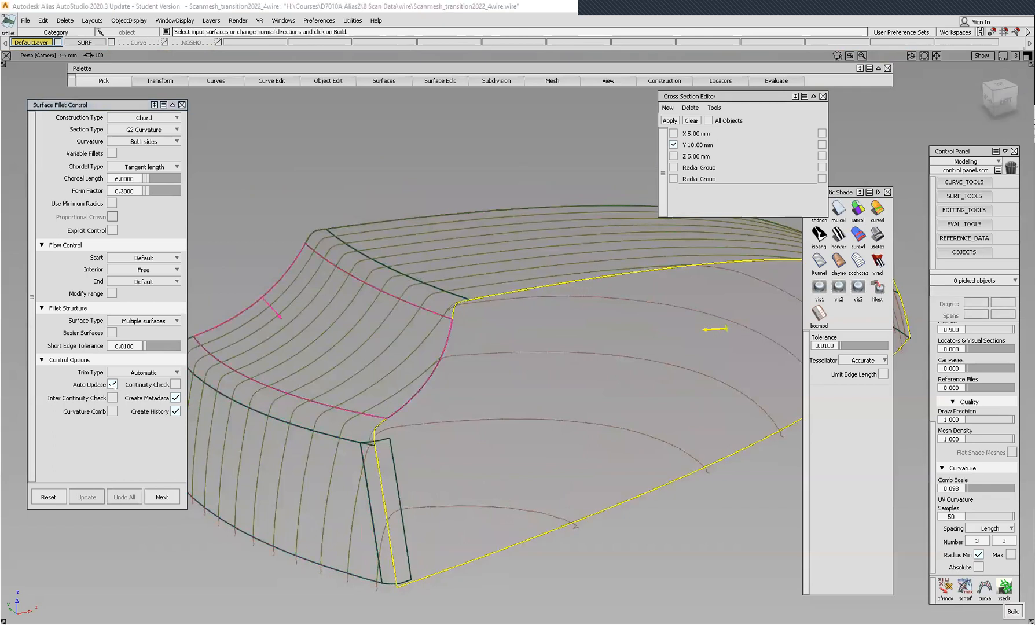
left_click(112, 384)
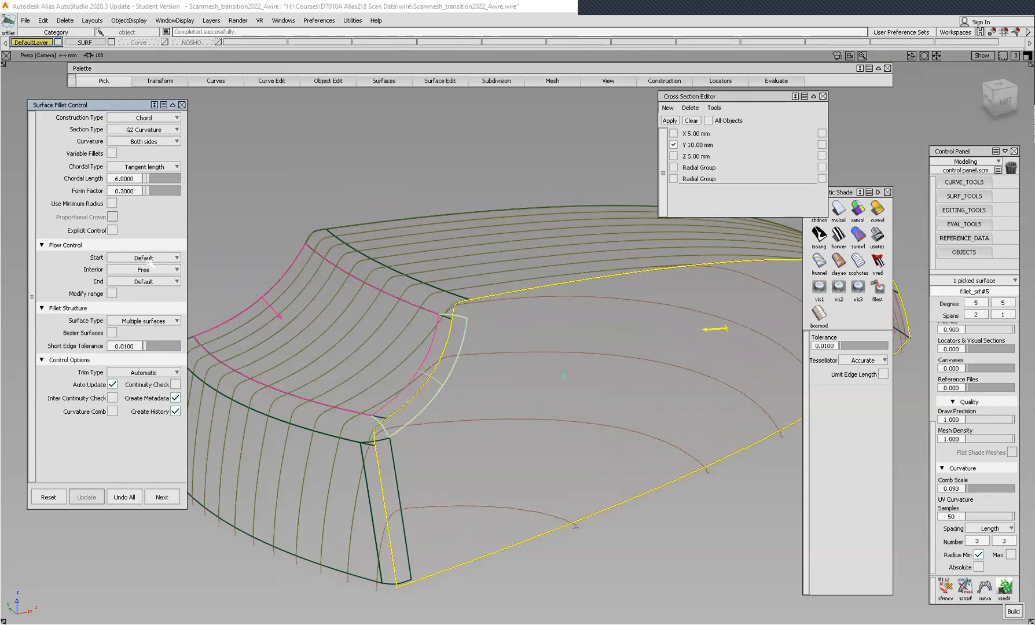
left_click_drag(322, 485, 396, 374, "alt+shift")
left_click_drag(482, 379, 484, 328, "alt+shift")
Pick the lower front and side surfaces around the vertical corner fillet, clear their Y cross sections, and apply Z cross sections at 5.00 mm spacing.
left_click_drag(607, 496, 535, 541, "ctrl+shift")
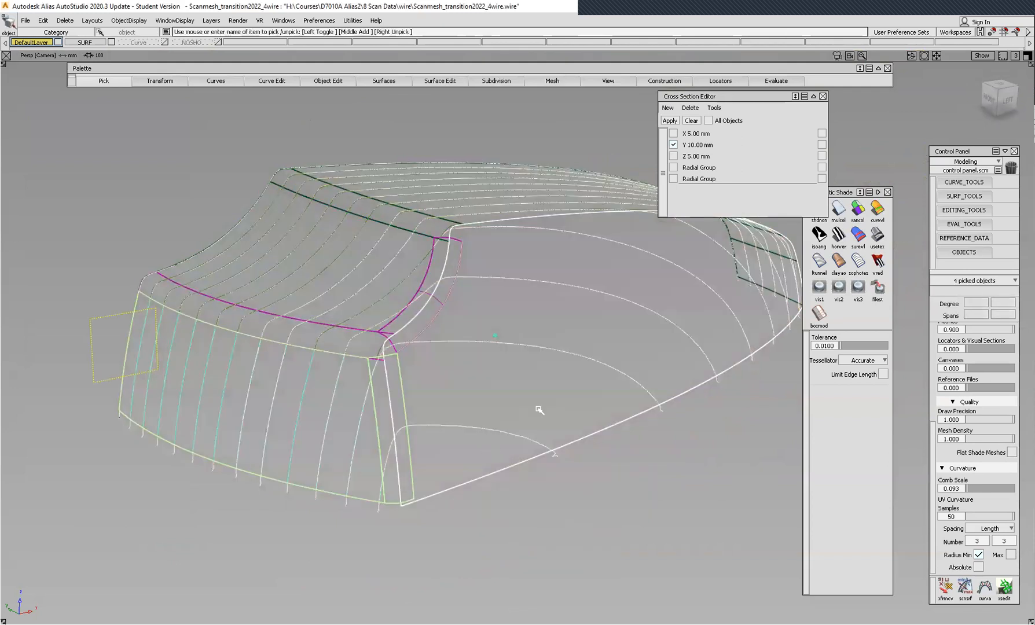
left_click(690, 120)
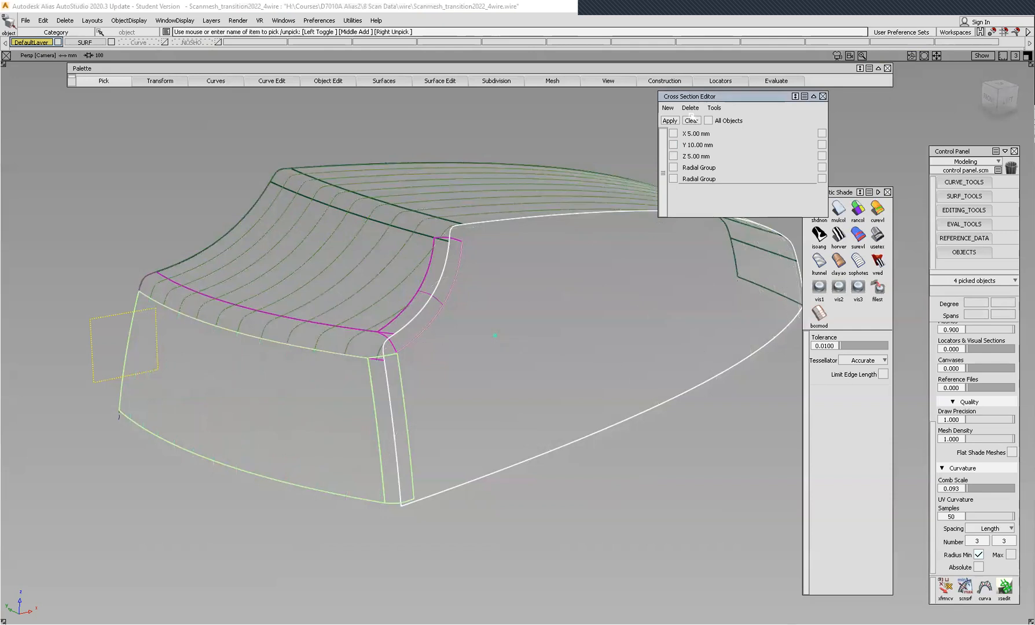
left_click(674, 156)
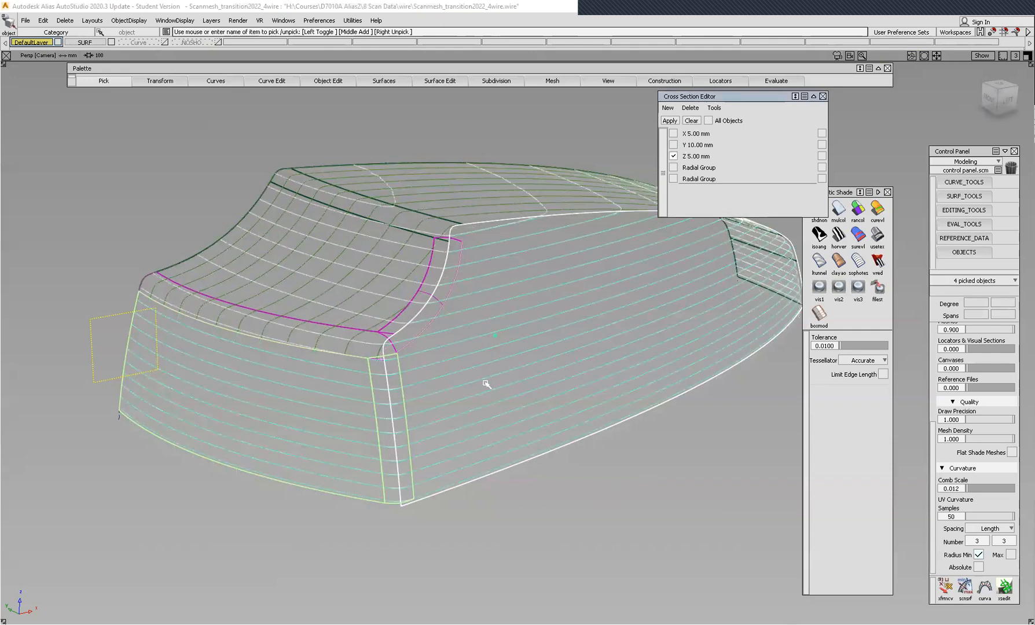
Check the Z cross sections across the vertical front corner fillet and reopen that fillet for editing.
middle_click_drag(465, 423, 455, 326, "alt+shift")
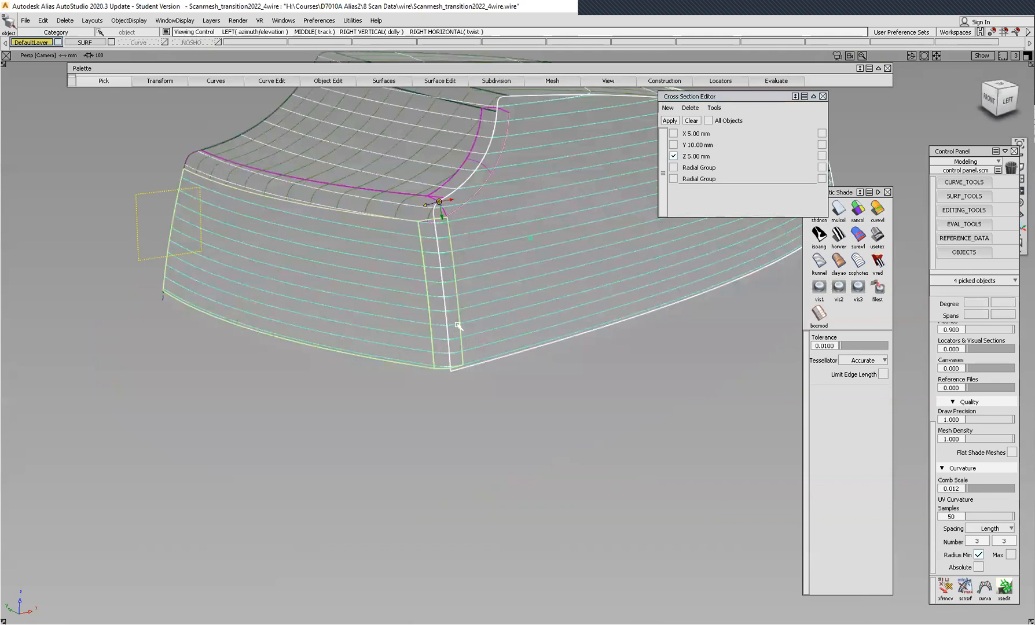
left_click_drag(460, 365, 447, 423, "alt+shift")
right_click_drag(453, 319, 505, 321, "alt+shift")
left_click_drag(506, 322, 542, 294, "alt+shift")
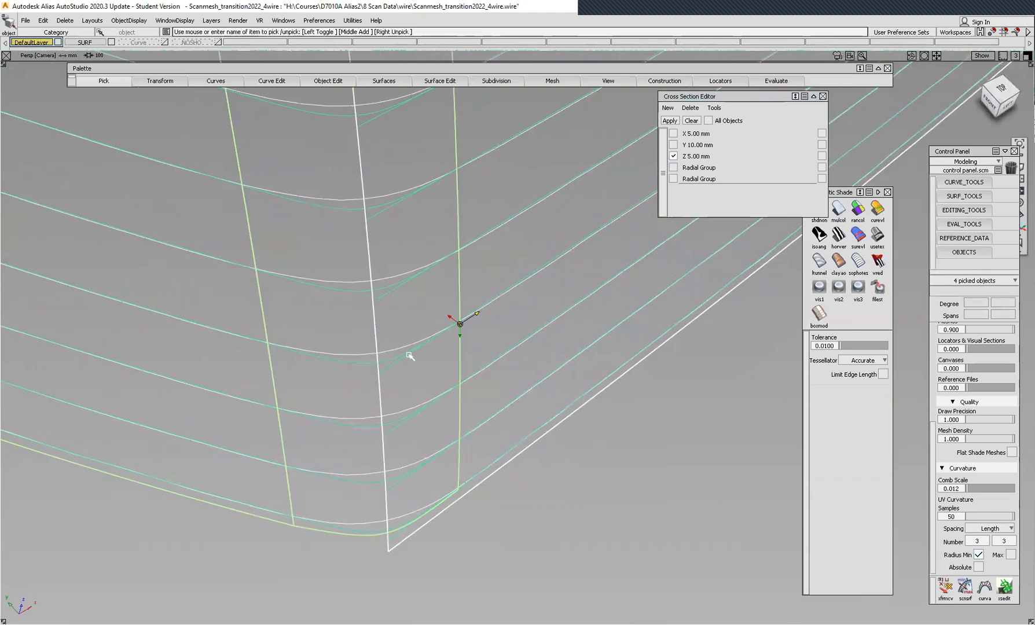
right_click_drag(404, 291, 414, 315, "alt+shift")
left_click_drag(414, 315, 411, 400, "alt+shift")
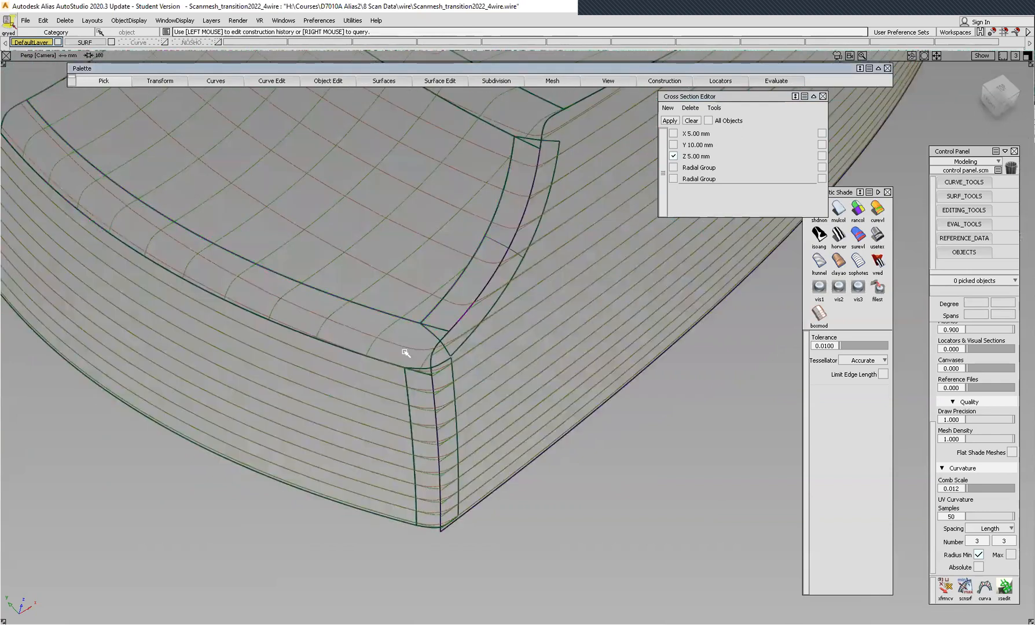
left_click(407, 380)
left_click(415, 399)
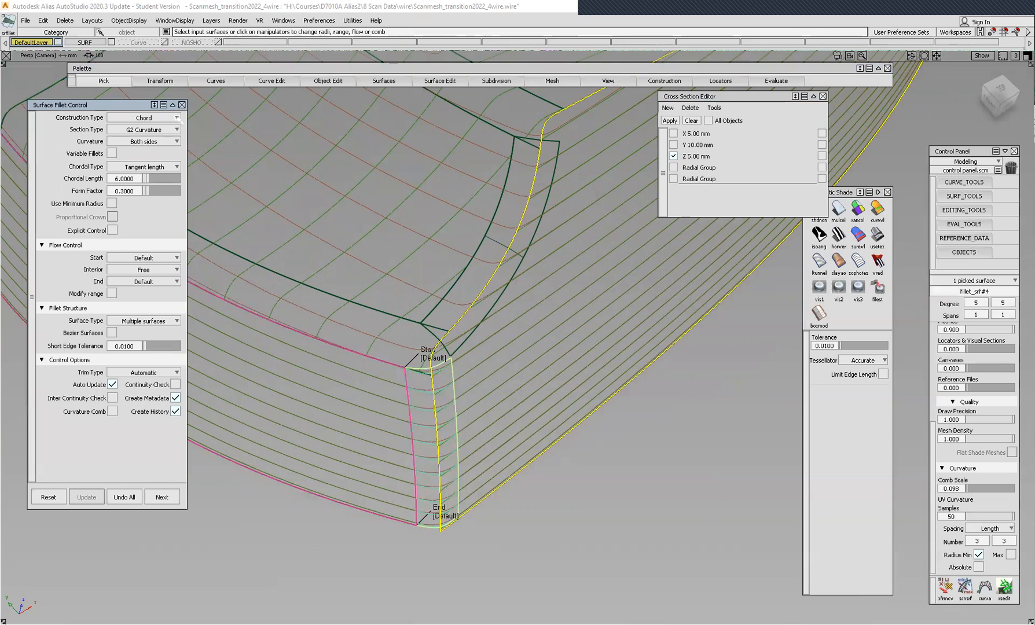
Try the Radius construction type on the vertical corner fillet with a center radius of 4 and a form factor of 1.
left_click(177, 117)
left_click(144, 141)
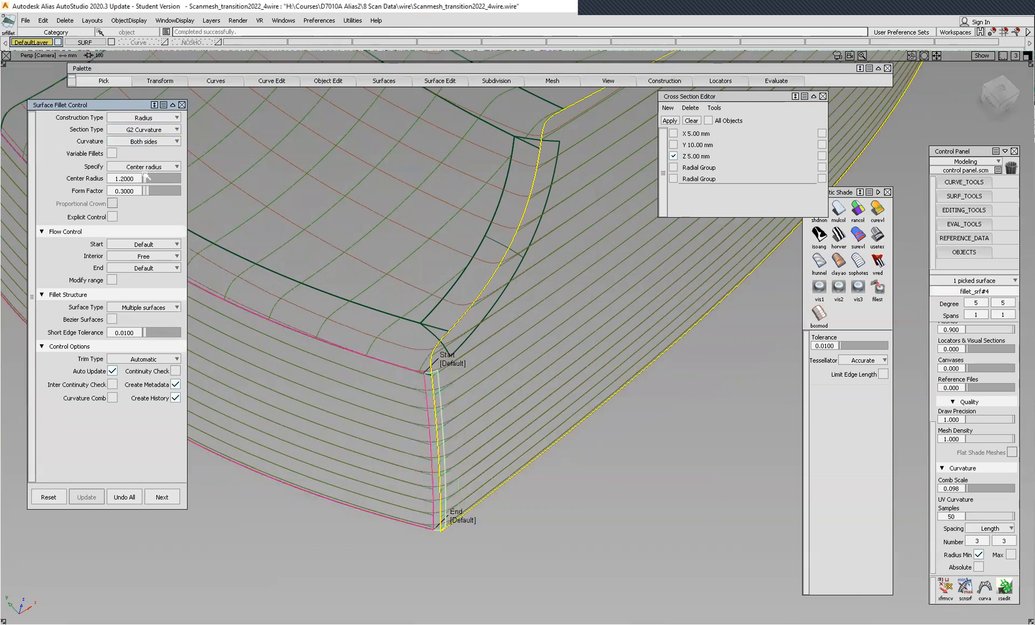
left_click_drag(145, 178, 147, 179)
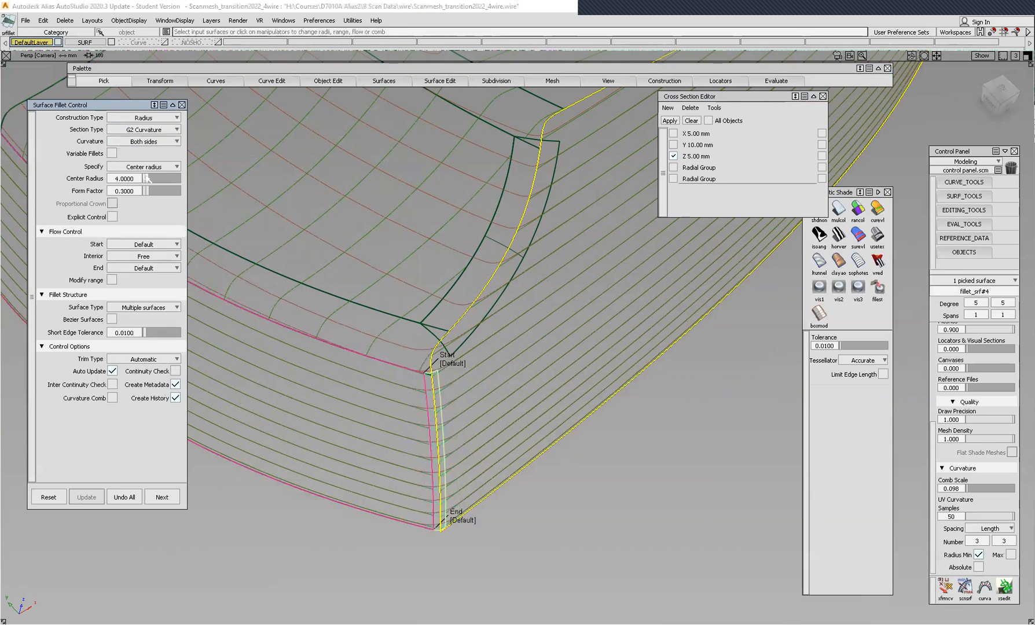
right_click_drag(392, 394, 394, 351, "alt+shift")
left_click_drag(147, 191, 160, 191)
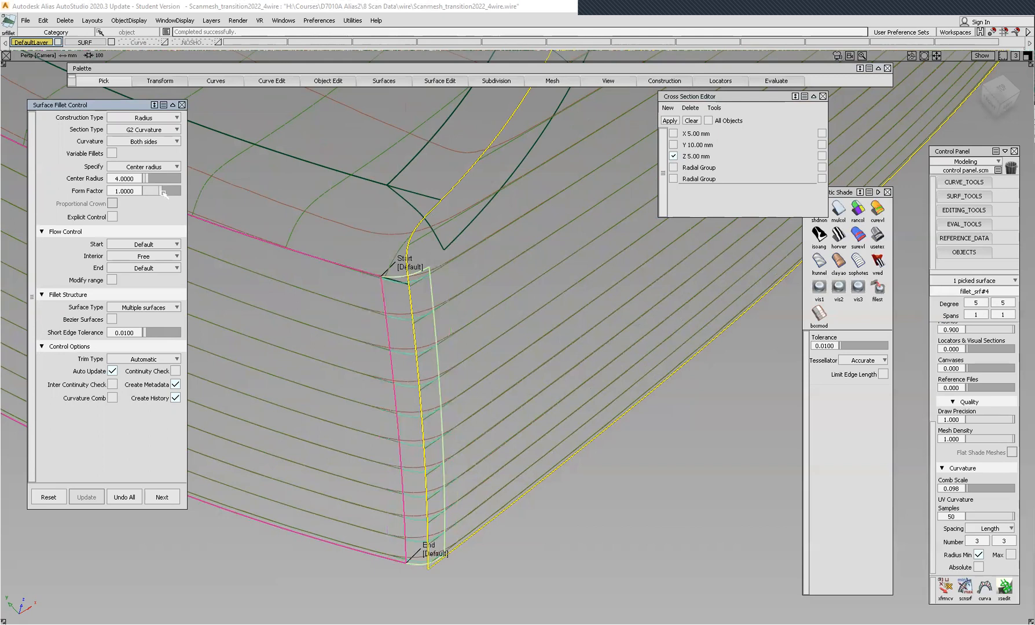
Inspect the corner fillet's cross sections and set its center radius to 8 and form factor to 0.8.
left_click_drag(351, 339, 353, 356, "alt+shift")
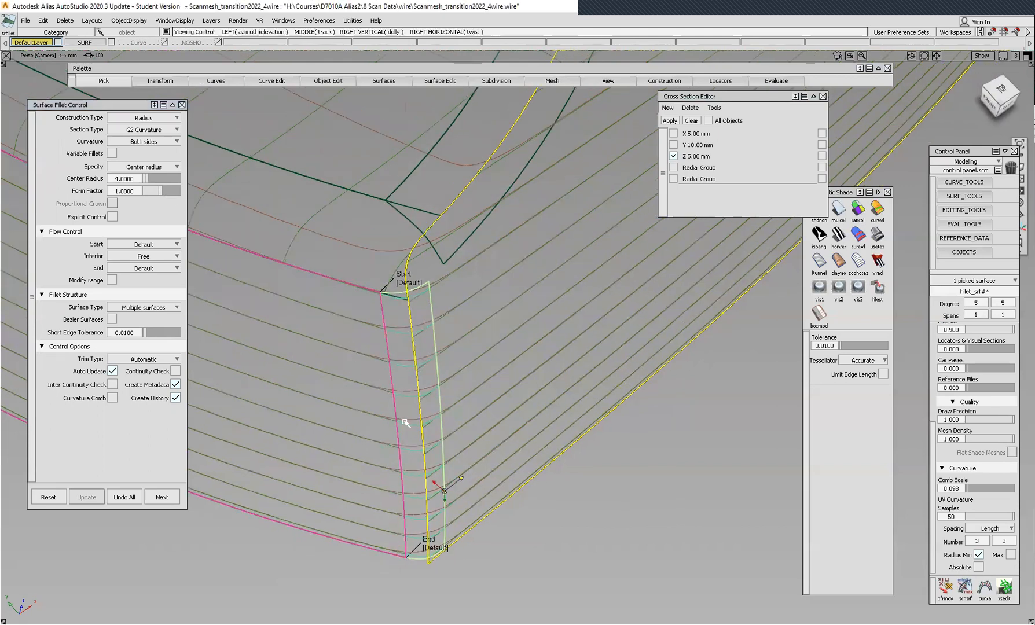
right_click_drag(415, 443, 425, 374, "alt+shift")
middle_click_drag(426, 361, 464, 359, "alt+shift")
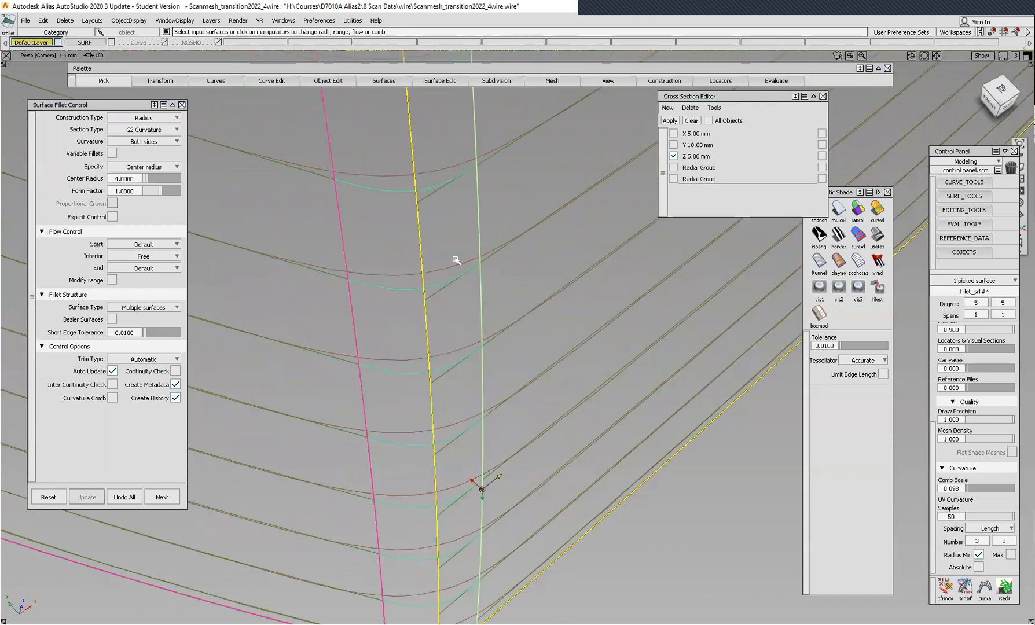
right_click_drag(351, 231, 342, 270, "alt+shift")
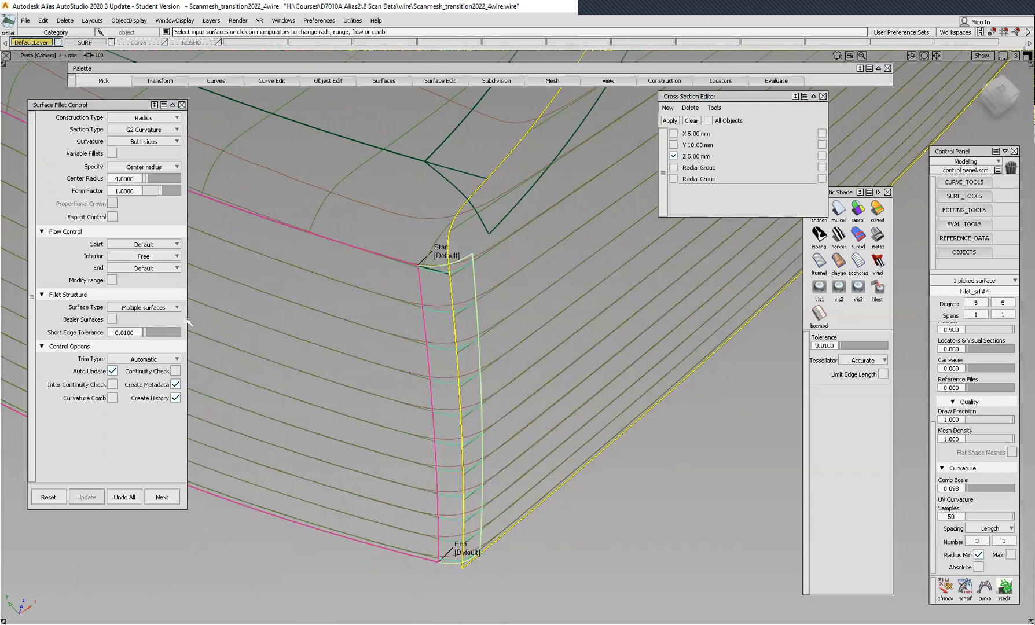
left_click(149, 175)
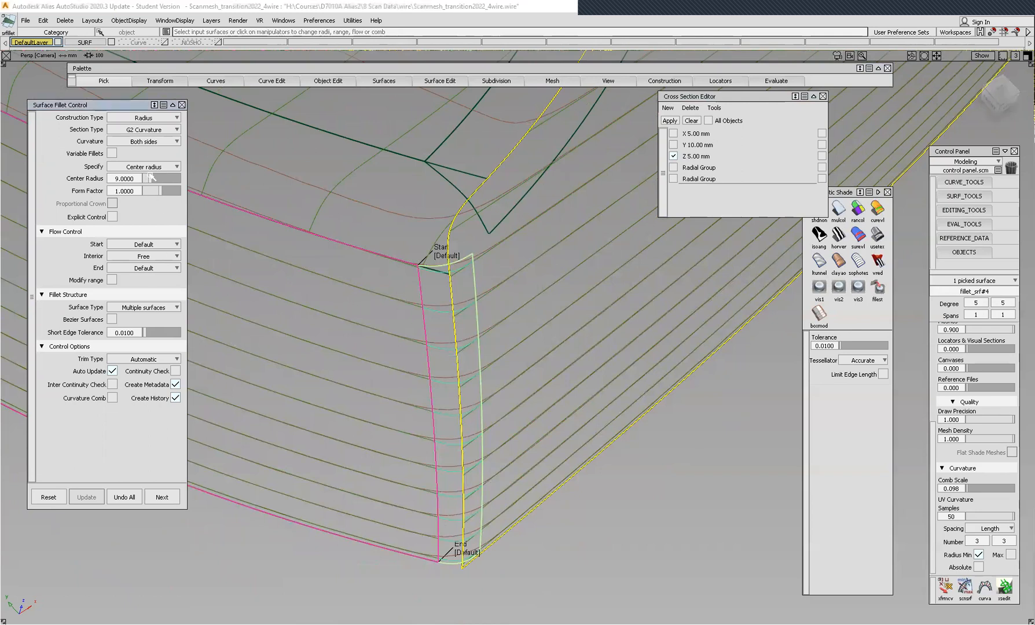
left_click_drag(151, 178, 164, 192)
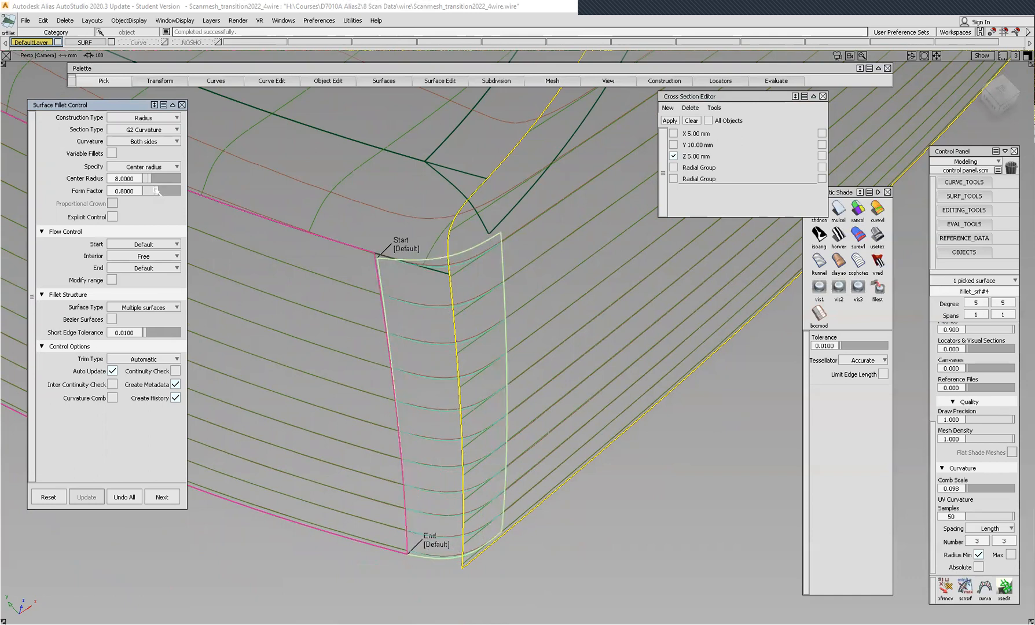
left_click_drag(156, 190, 157, 191)
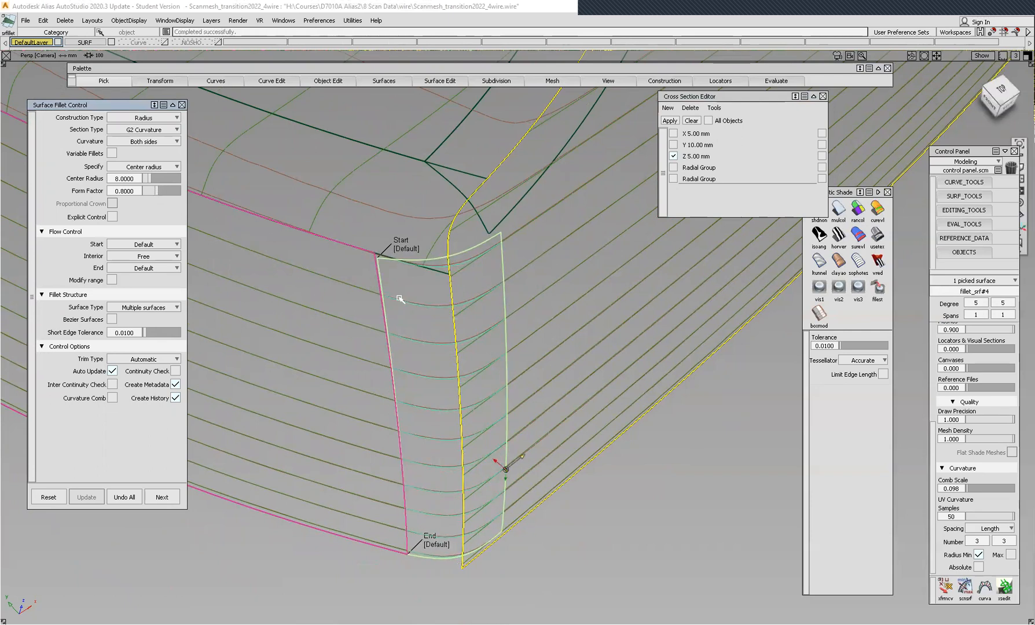
Examine from several angles how the Z cross sections flow across the vertical corner fillet into the front and side surfaces.
left_click_drag(400, 310, 405, 218, "alt+shift")
right_click_drag(402, 212, 500, 180, "alt+shift")
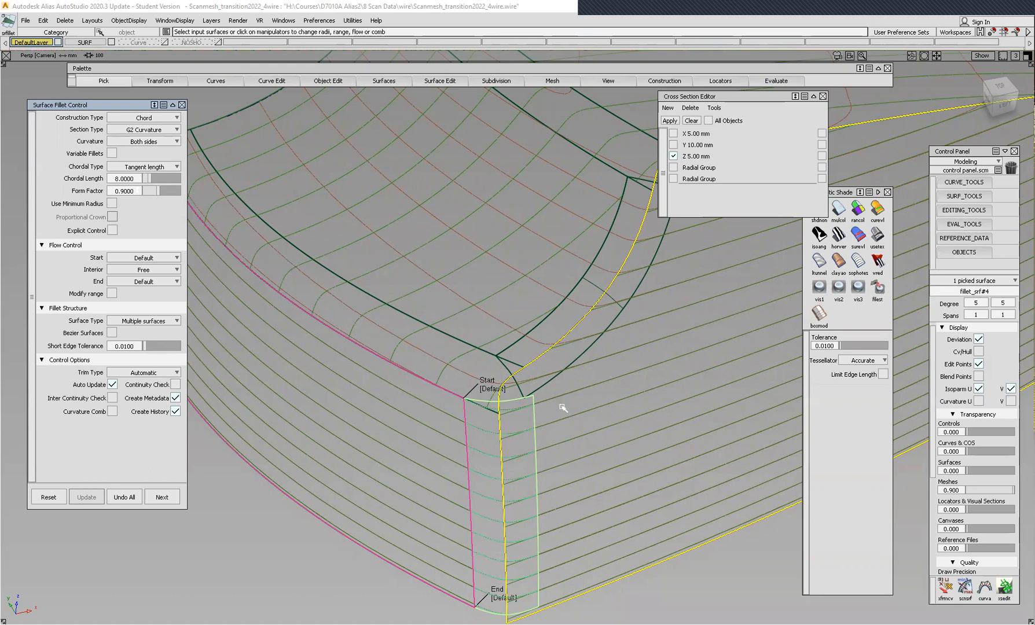
middle_click_drag(572, 390, 477, 310, "alt+shift")
left_click_drag(478, 310, 513, 331, "alt+shift")
right_click_drag(481, 359, 470, 307, "alt+shift")
middle_click_drag(471, 308, 476, 342, "alt+shift")
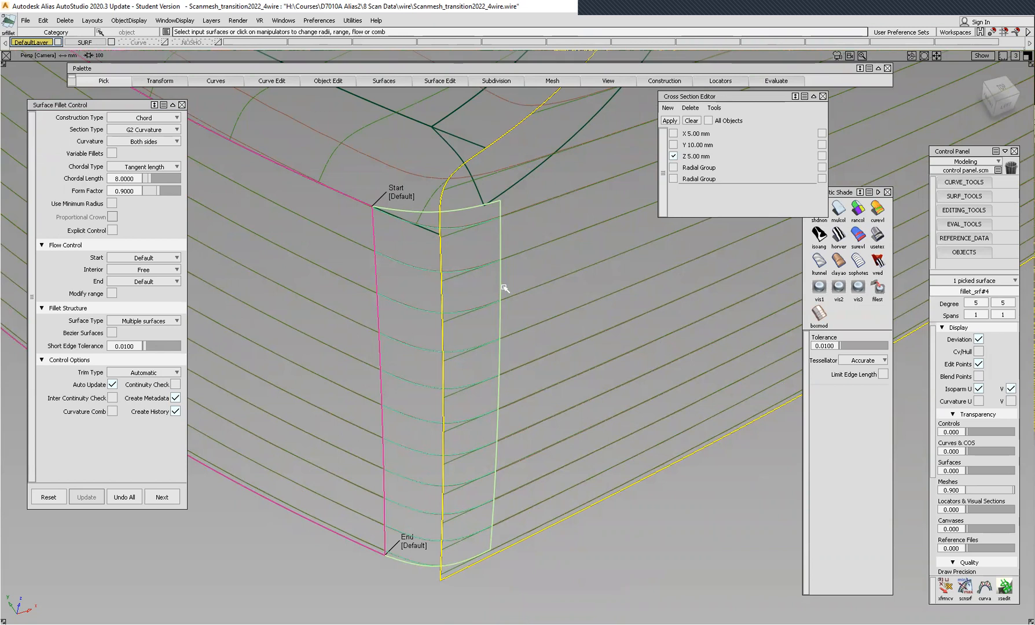
left_click_drag(475, 353, 464, 397, "alt+shift")
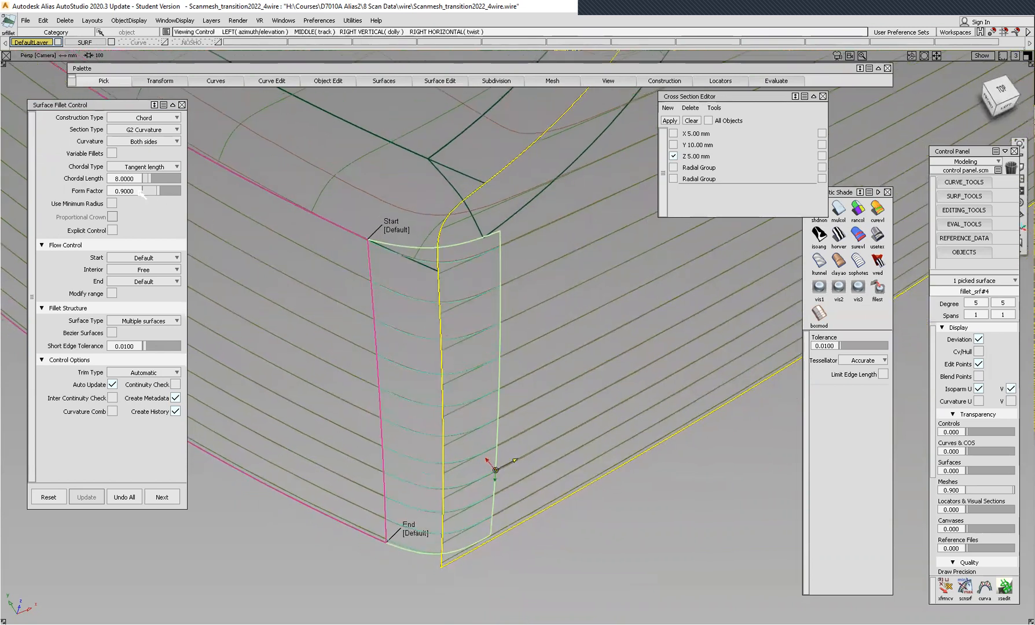
middle_click_drag(424, 301, 416, 344, "alt+shift")
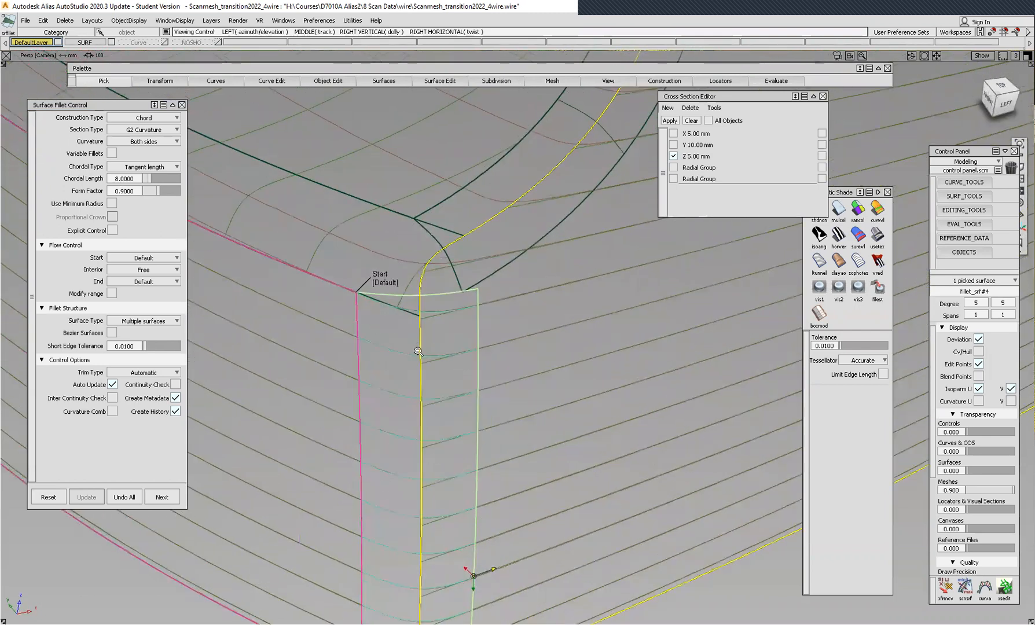
Reopen the curved fillet between the concave front surface and the side surface and set its chordal length to 8 and form factor to 1.
right_click_drag(418, 352, 417, 363, "alt+shift")
middle_click_drag(417, 362, 438, 335, "alt+shift")
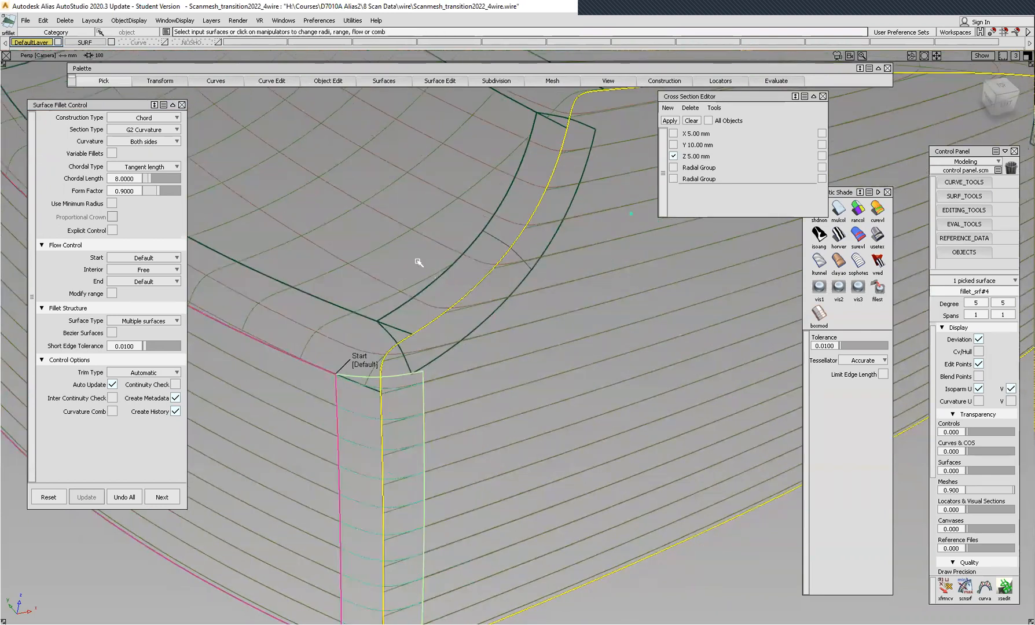
left_click(327, 81)
left_click(323, 235)
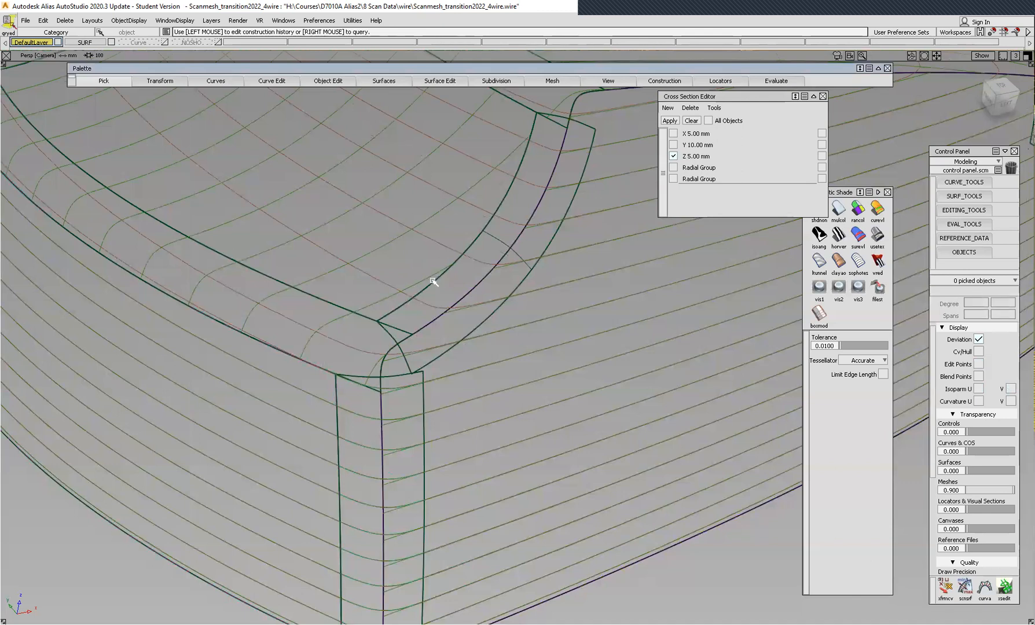
left_click(496, 241)
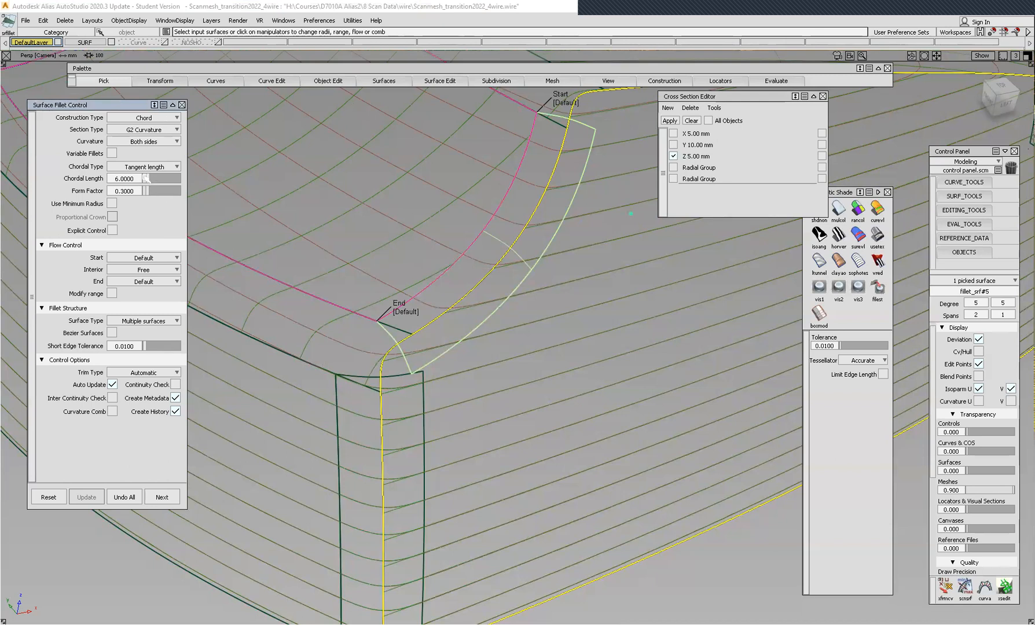
left_click_drag(149, 180, 151, 180)
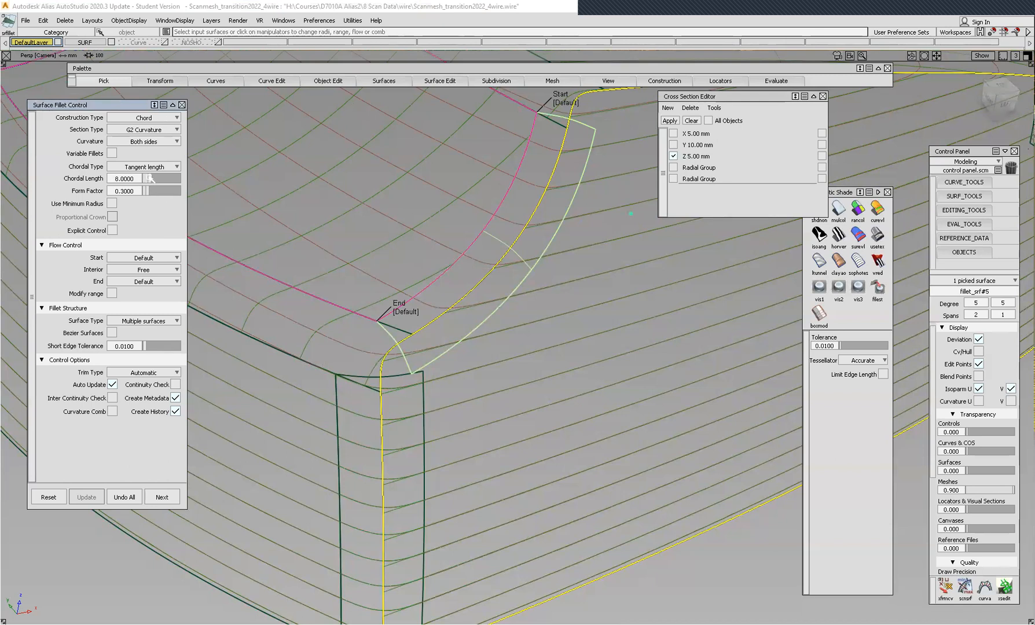
left_click_drag(149, 192, 161, 192)
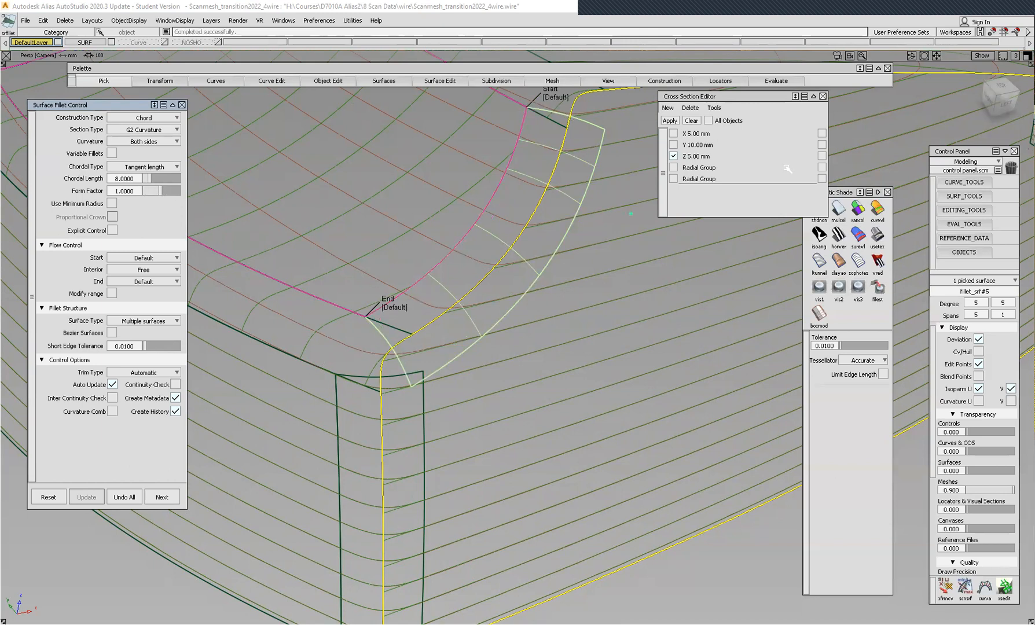
Apply the Z cross sections to the curved front fillet and set its chordal length to 5.
left_click(669, 121)
key("shift+alt")
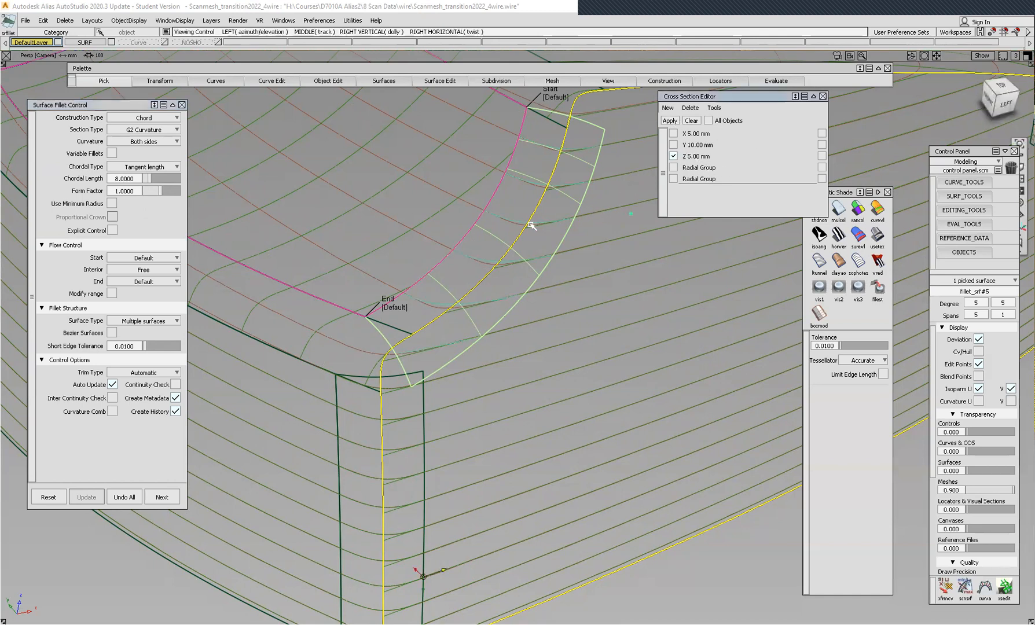
left_click_drag(488, 239, 446, 231, "alt+shift")
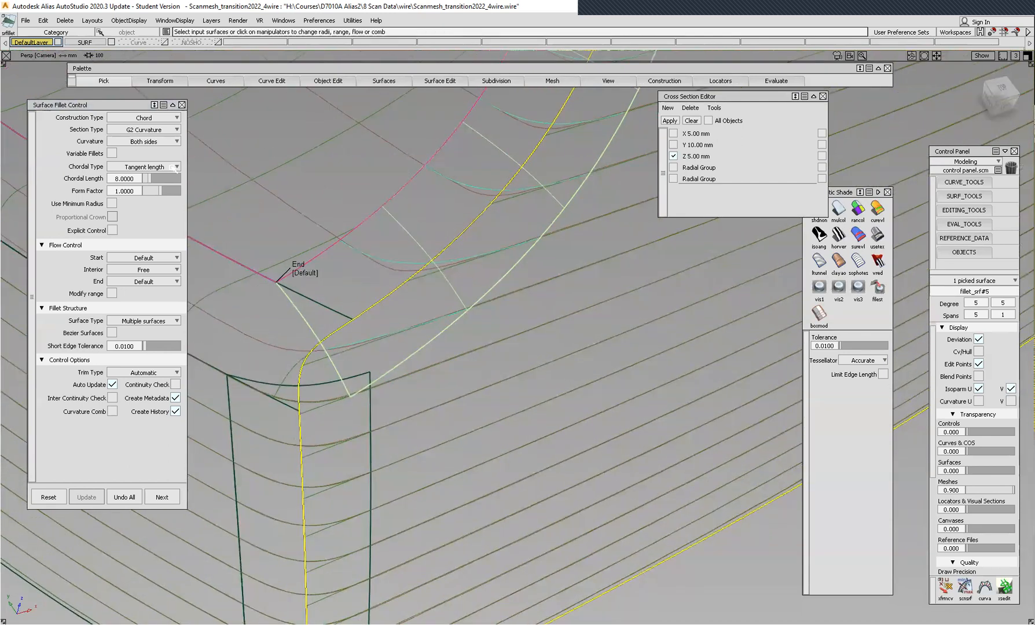
left_click(150, 178)
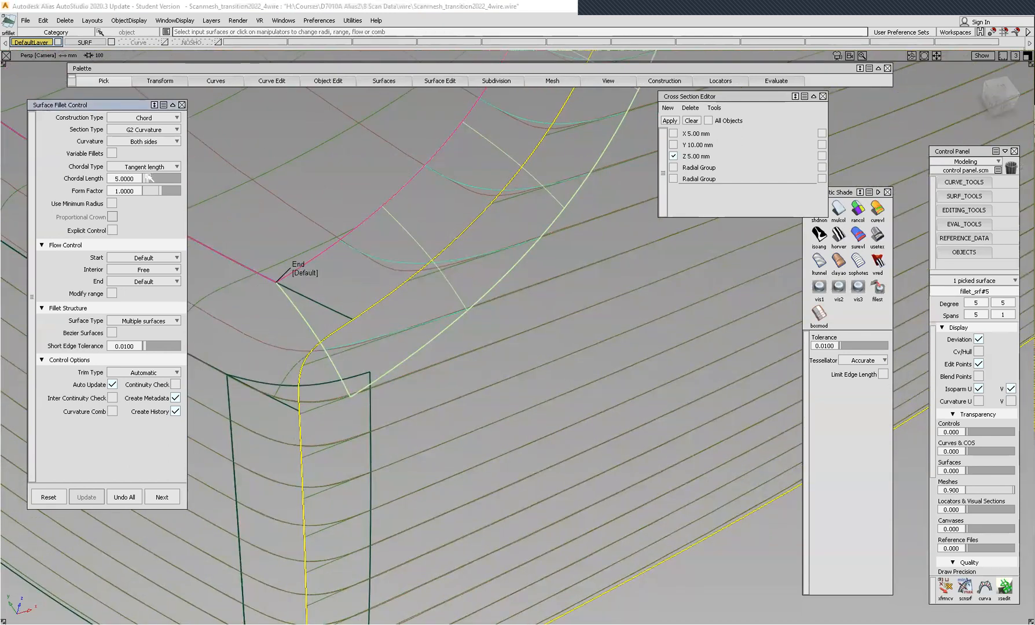
left_click_drag(150, 178, 149, 179)
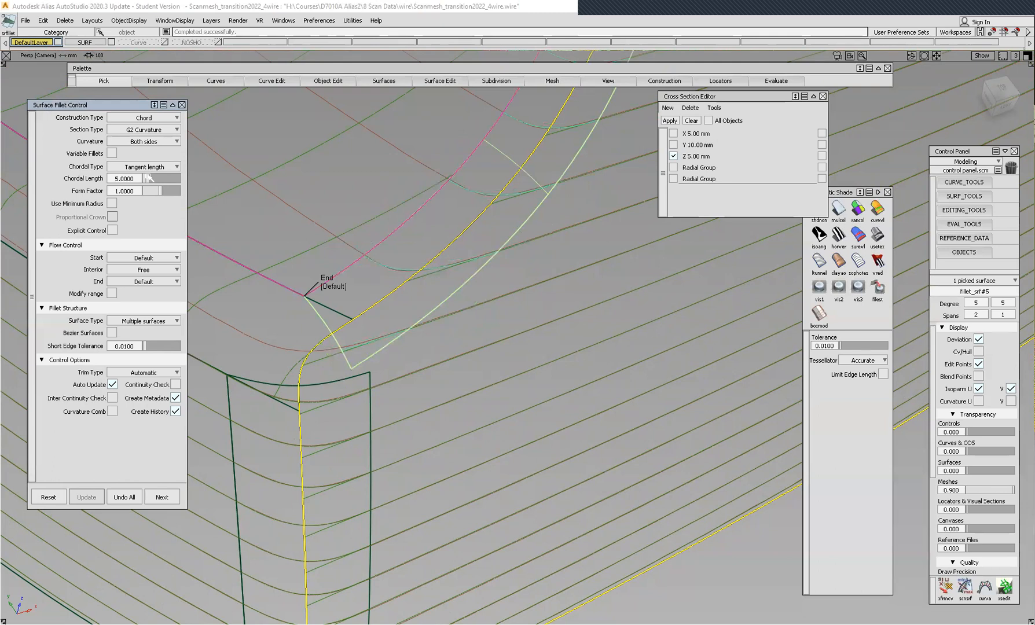
Examine from several angles how the Z cross sections flow across the curved front fillet and its neighbouring surfaces.
left_click_drag(371, 229, 346, 264, "alt+shift")
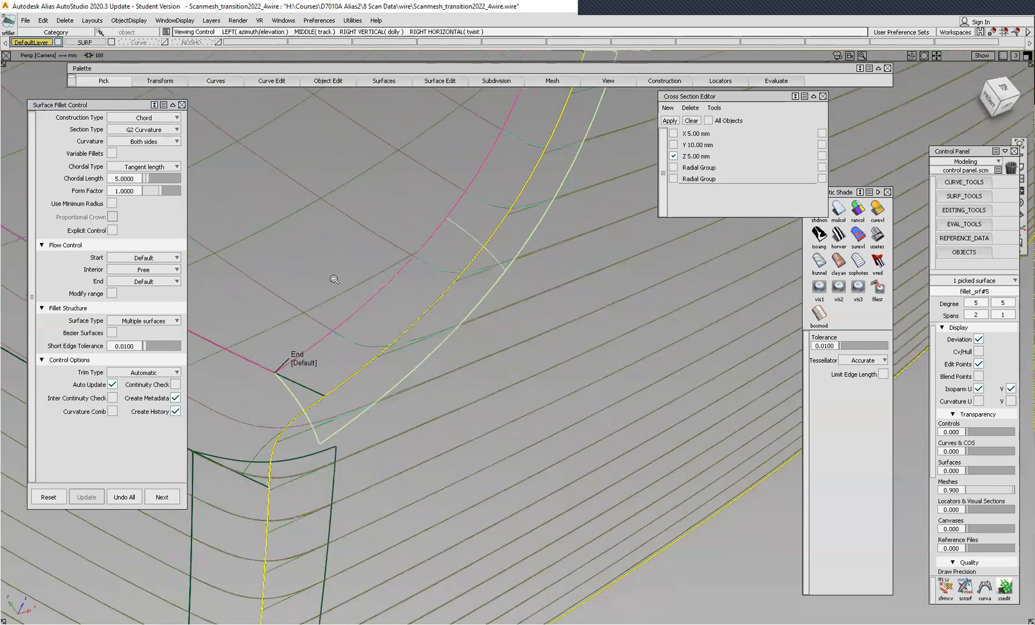
right_click_drag(335, 280, 318, 481, "alt+shift")
left_click_drag(330, 557, 370, 546, "alt+shift")
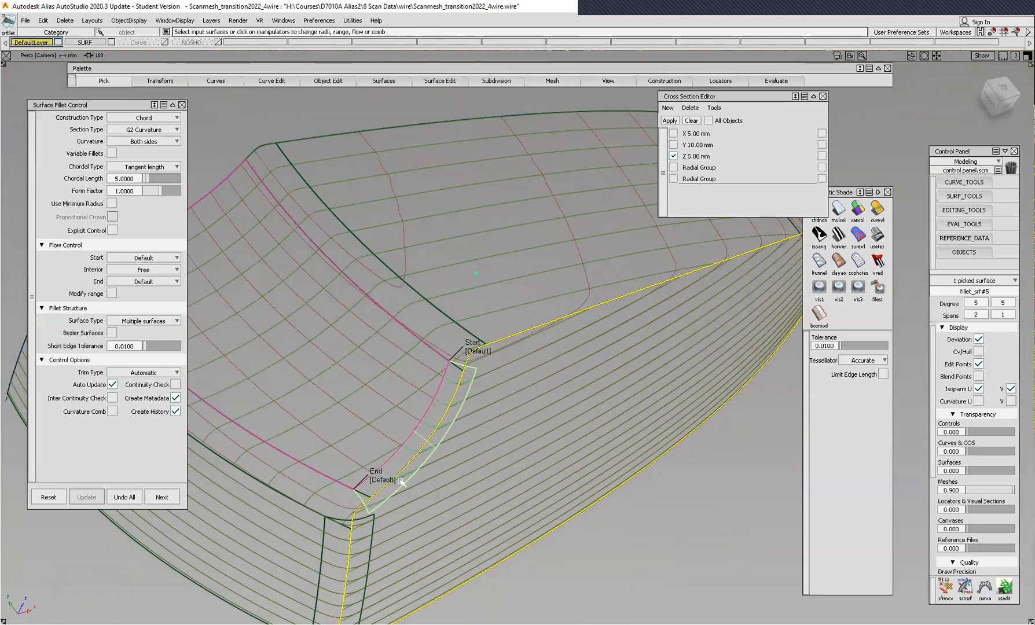
middle_click_drag(392, 500, 383, 288, "alt+shift")
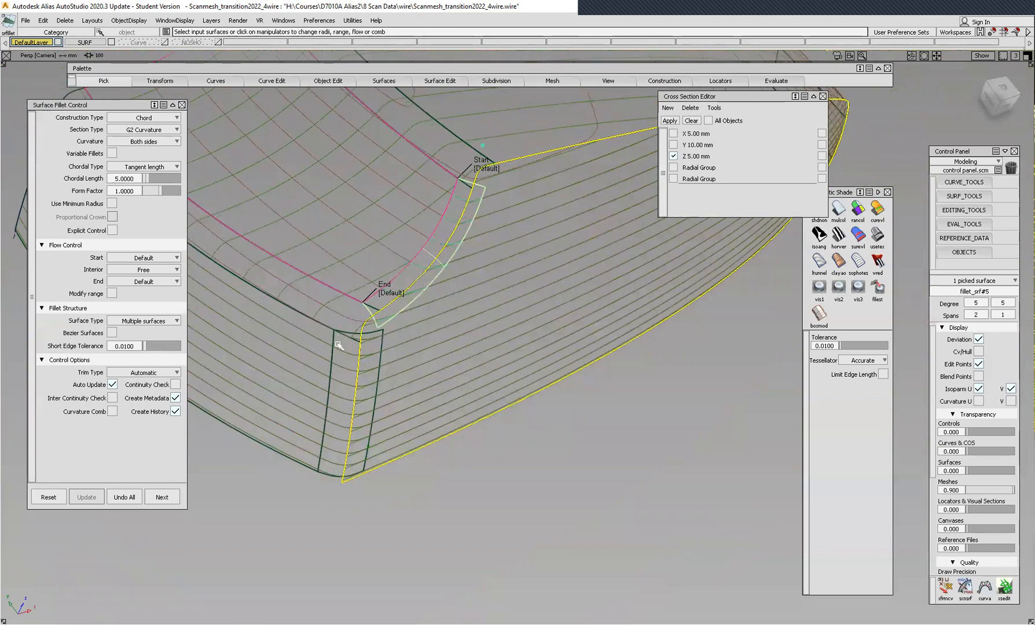
middle_click_drag(440, 294, 422, 380, "alt+shift")
right_click_drag(423, 375, 418, 271, "alt+shift")
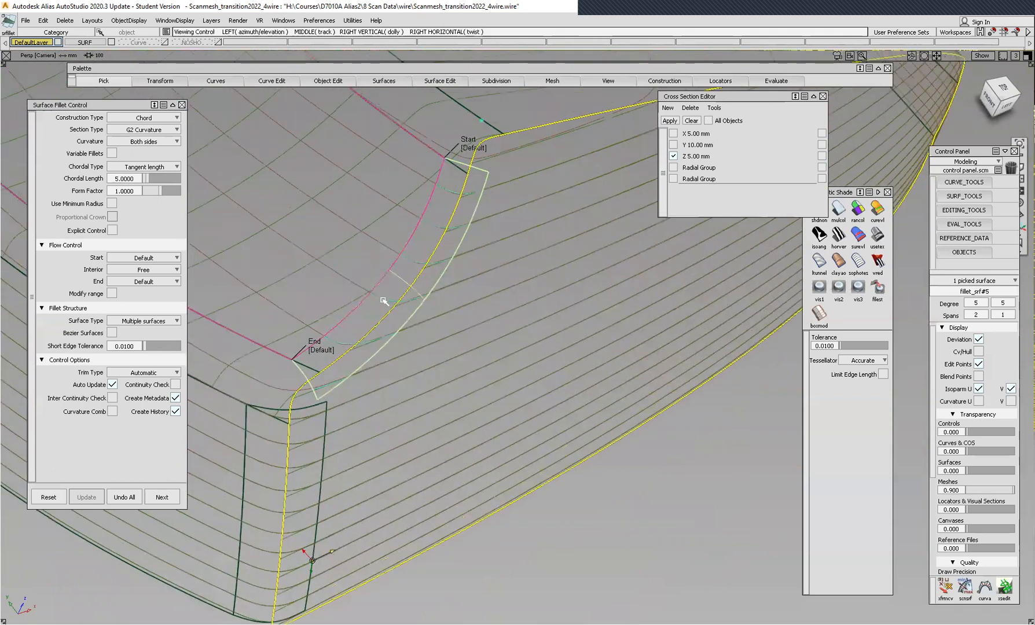
left_click_drag(418, 270, 422, 345, "alt+shift")
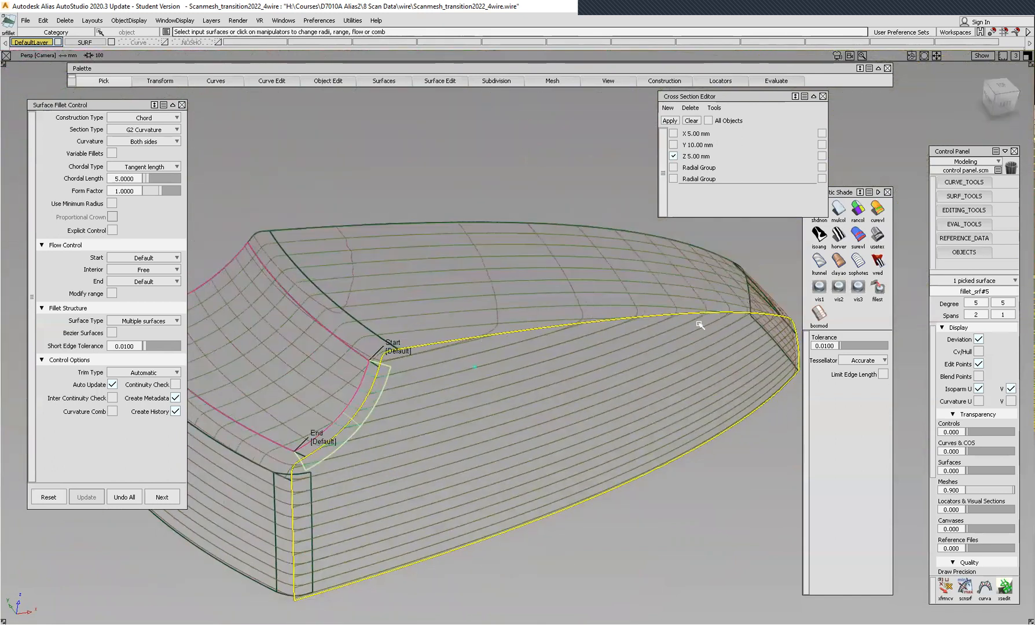
Build a fillet between the top surface and the side surface with a chordal length of 5 and a form factor of 1.
left_click(163, 496)
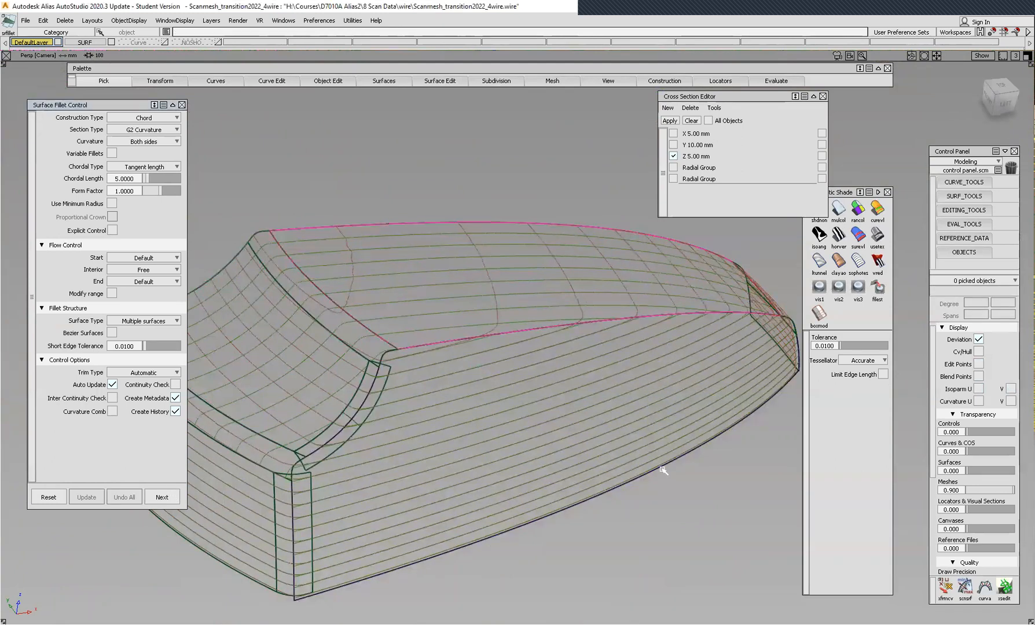
left_click(604, 458)
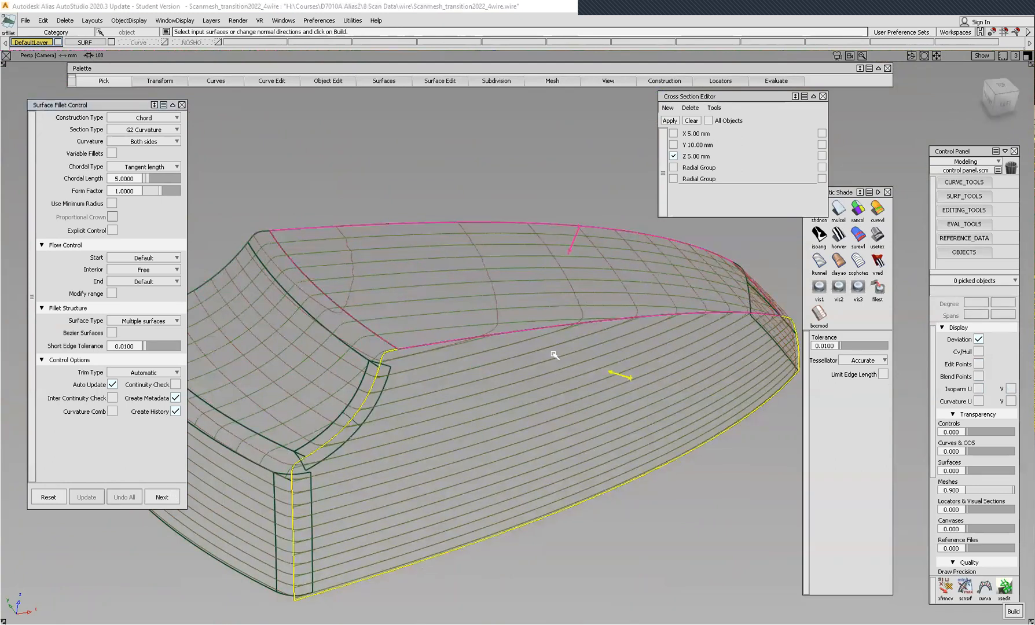
left_click(113, 385)
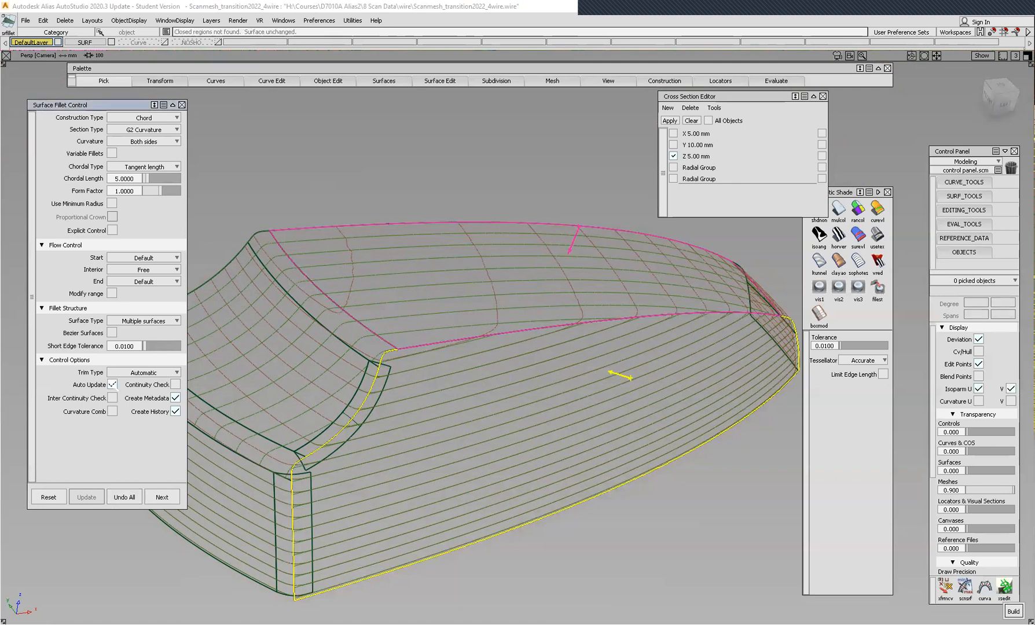
middle_click_drag(589, 365, 483, 317, "alt+shift")
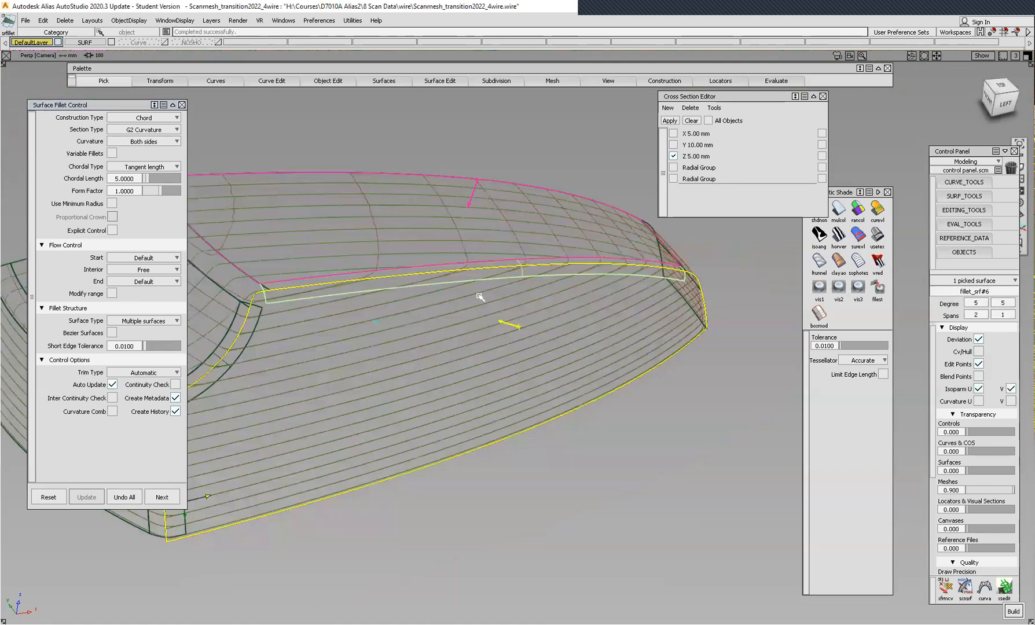
middle_click_drag(522, 283, 553, 272, "alt+shift")
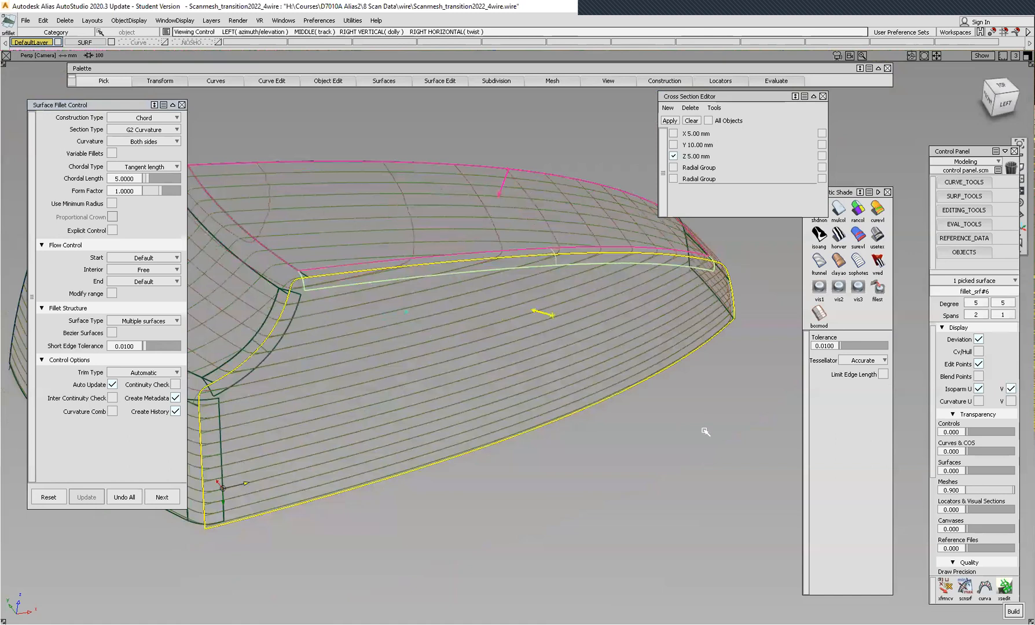
Clear the Z cross sections and show the X 5.00 mm cross sections on the model's surfaces.
left_click(705, 431)
left_click(691, 121)
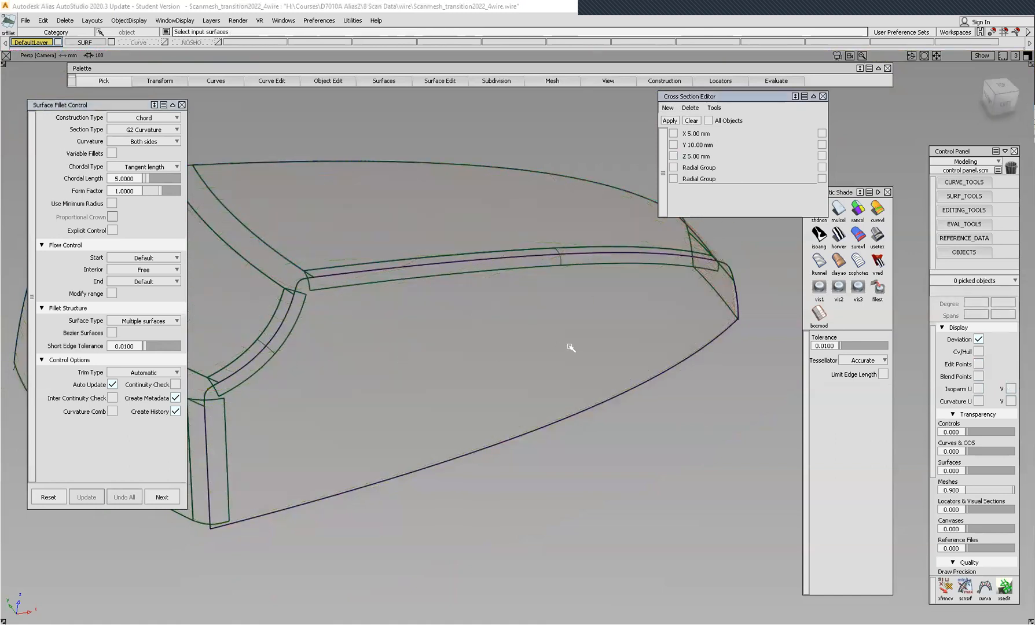
left_click_drag(605, 472, 464, 194, "ctrl+shift")
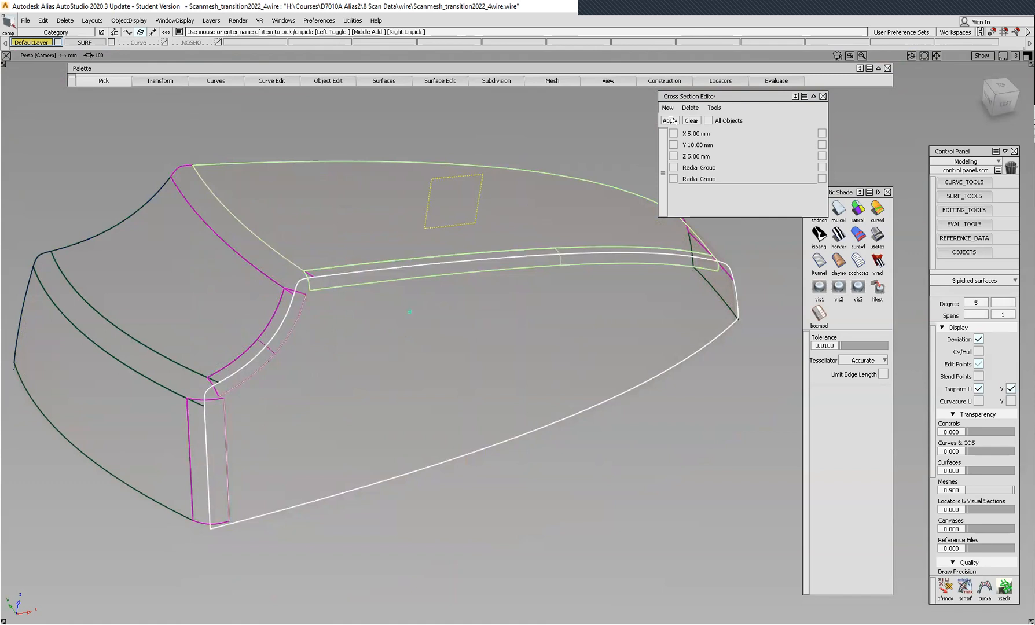
left_click(673, 134)
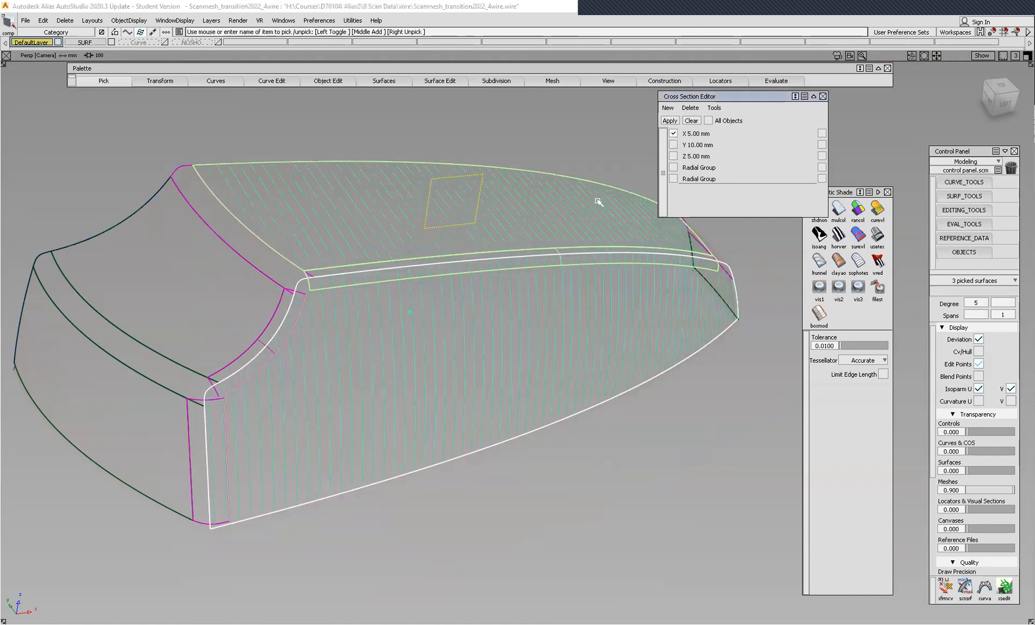
left_click_drag(620, 445, 621, 472, "ctrl+shift")
left_click(258, 303)
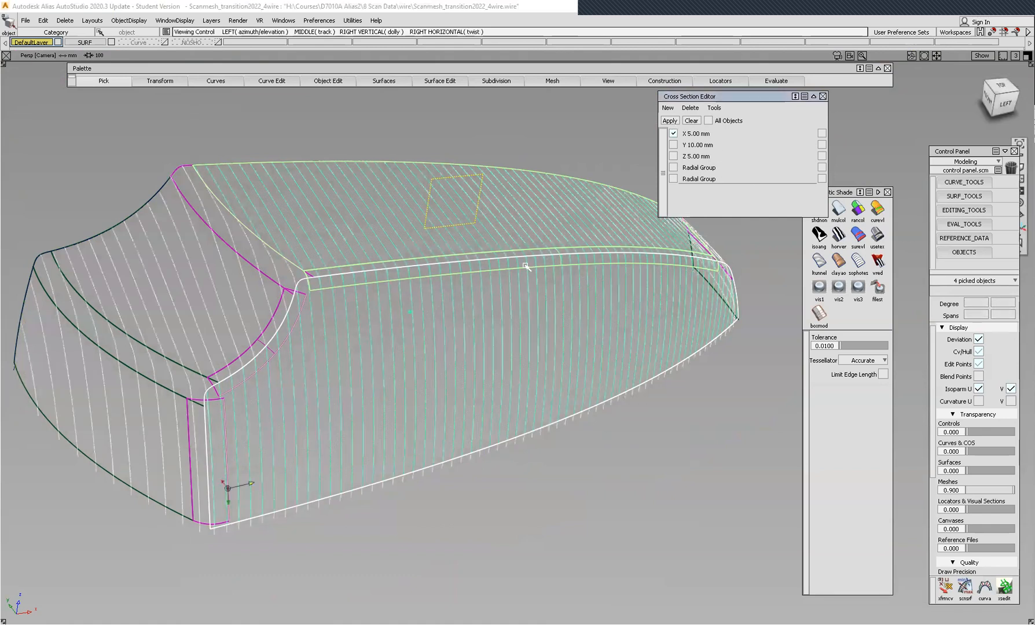
Examine from several angles how the X cross sections flow across the fillet between the top and side surfaces.
left_click_drag(531, 268, 455, 272, "alt+shift")
left_click(457, 271, "alt+shift")
mouse_move(438, 304)
right_mouse_down("alt+shift")
mouse_move(501, 258)
mouse_move(541, 310)
right_mouse_up("alt+shift")
mouse_move(541, 309)
left_mouse_down("alt+shift")
mouse_move(654, 307)
mouse_move(639, 330)
left_mouse_up("alt+shift")
right_click_drag(433, 223, 426, 233, "alt+shift")
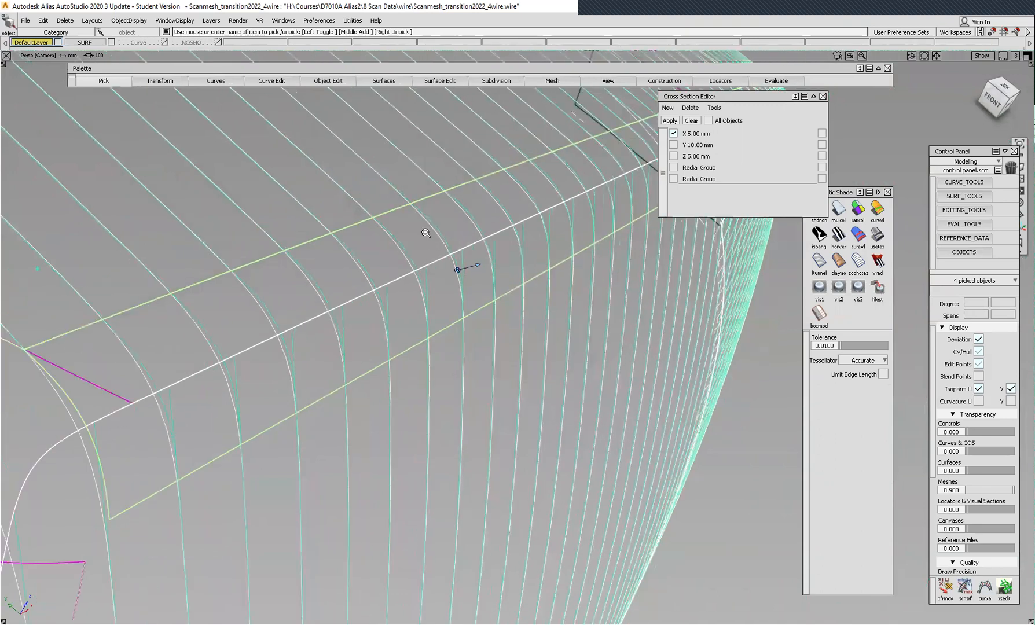
right_click_drag(363, 288, 333, 330, "alt+shift")
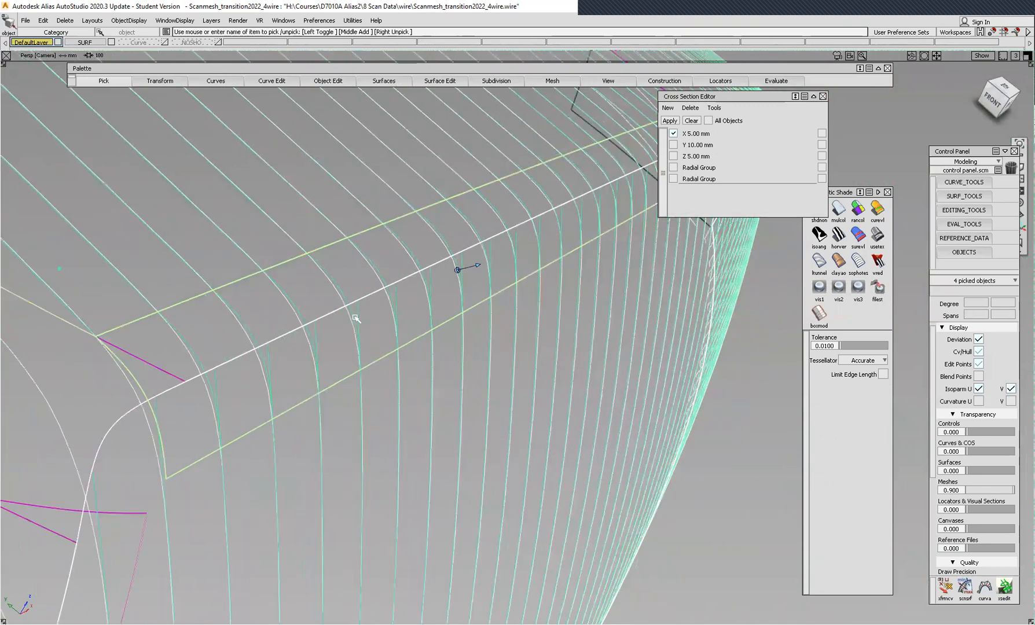
mouse_move(354, 196)
right_mouse_down("alt+shift")
mouse_move(360, 243)
mouse_move(376, 236)
right_mouse_up("alt+shift")
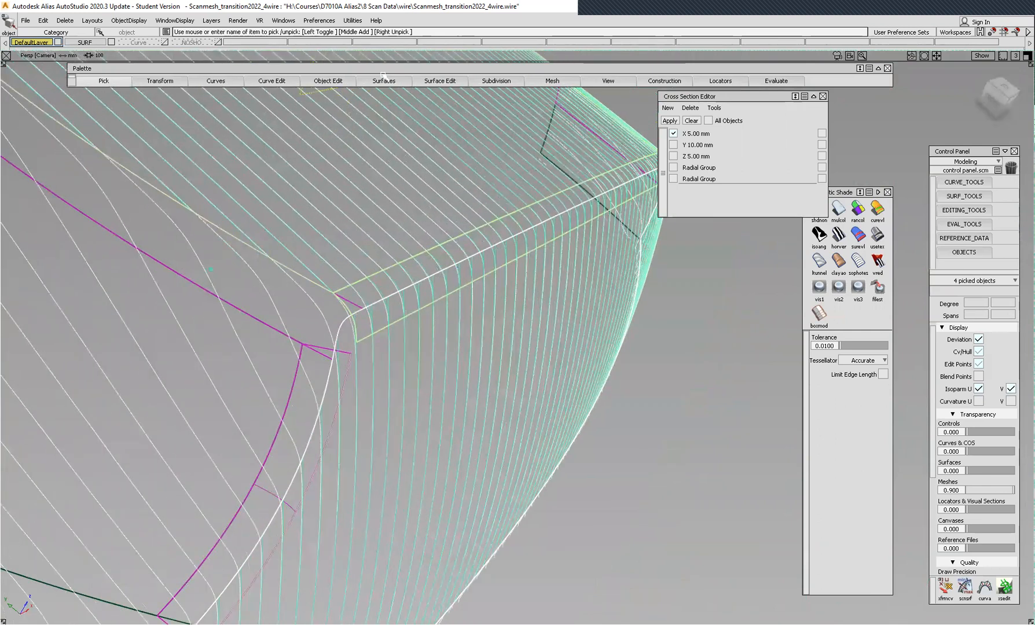
Reopen the fillet between the top and side surfaces, set its chordal length to 6 and check its cross sections.
left_click(338, 83)
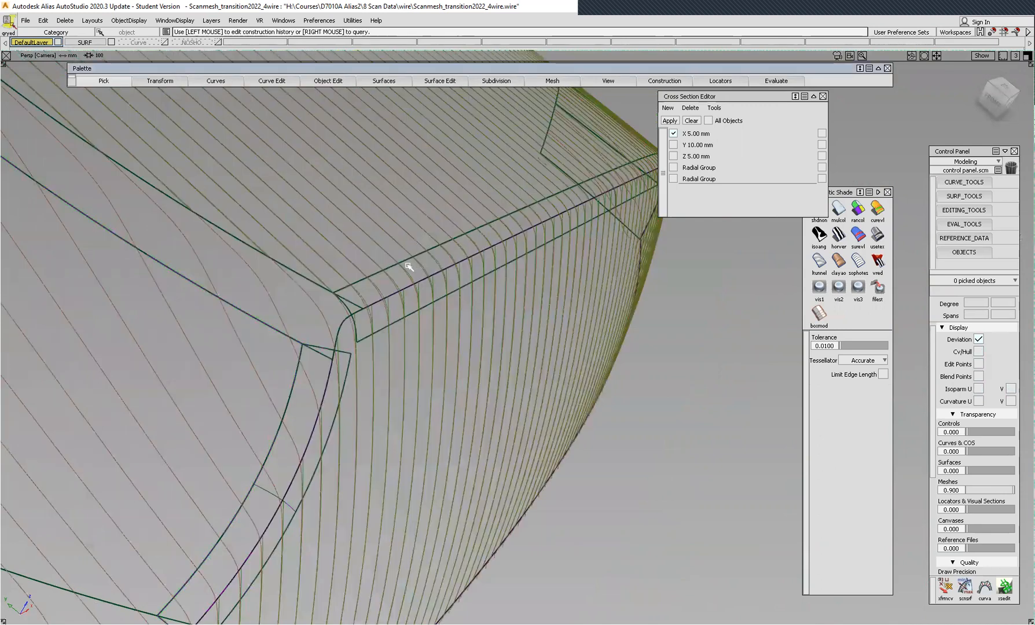
left_click(360, 337)
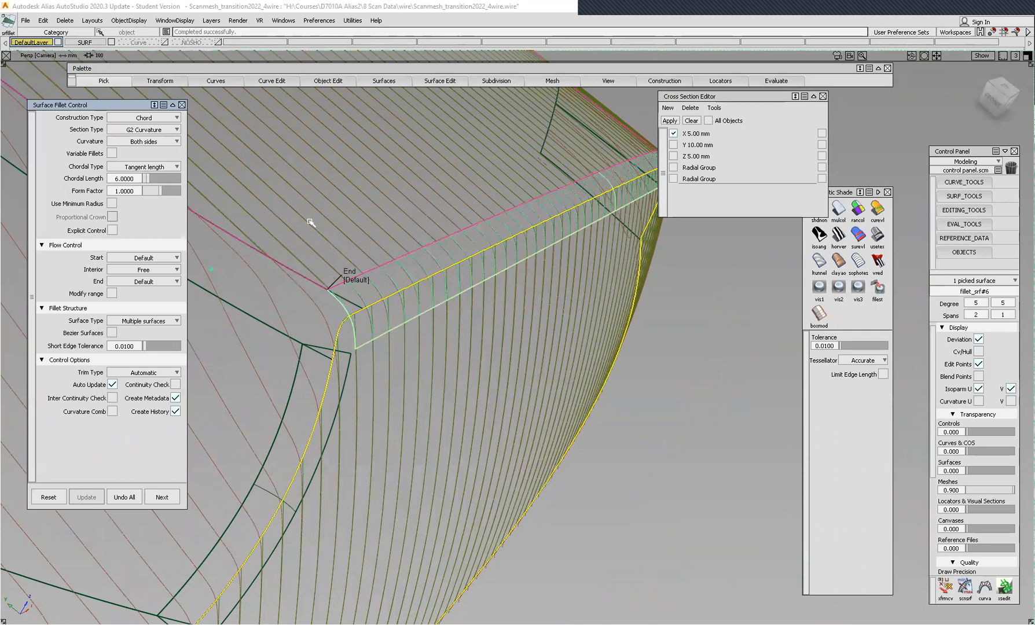
left_click_drag(497, 255, 356, 347, "alt+shift")
middle_click_drag(381, 315, 558, 224, "alt+shift")
left_click_drag(502, 211, 362, 253, "alt+shift")
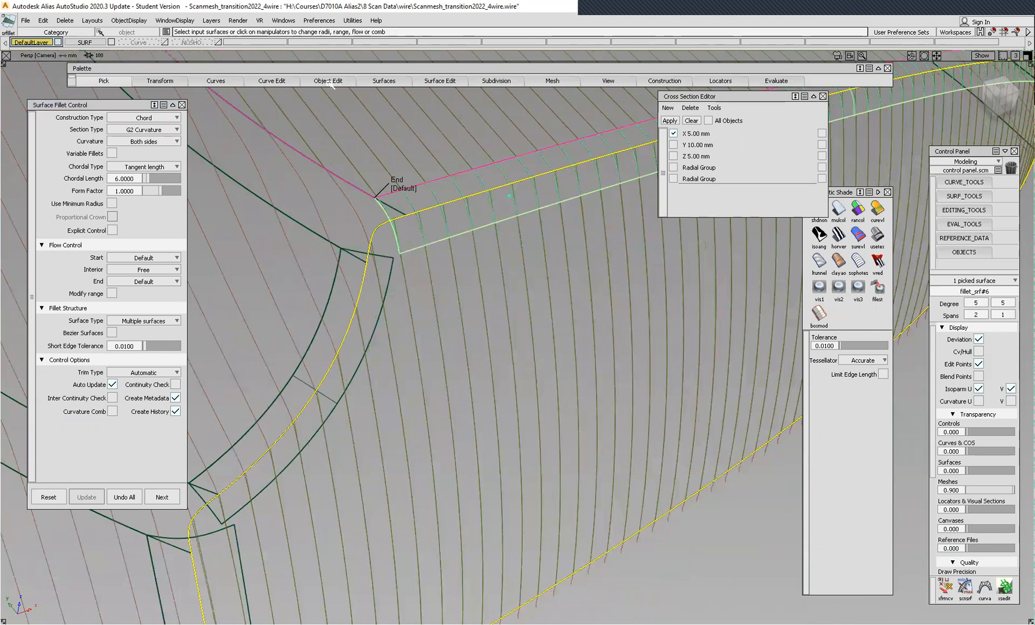
Reopen the curved front fillet with a chordal length of 5 and examine how the X cross sections flow across it.
left_click(327, 226)
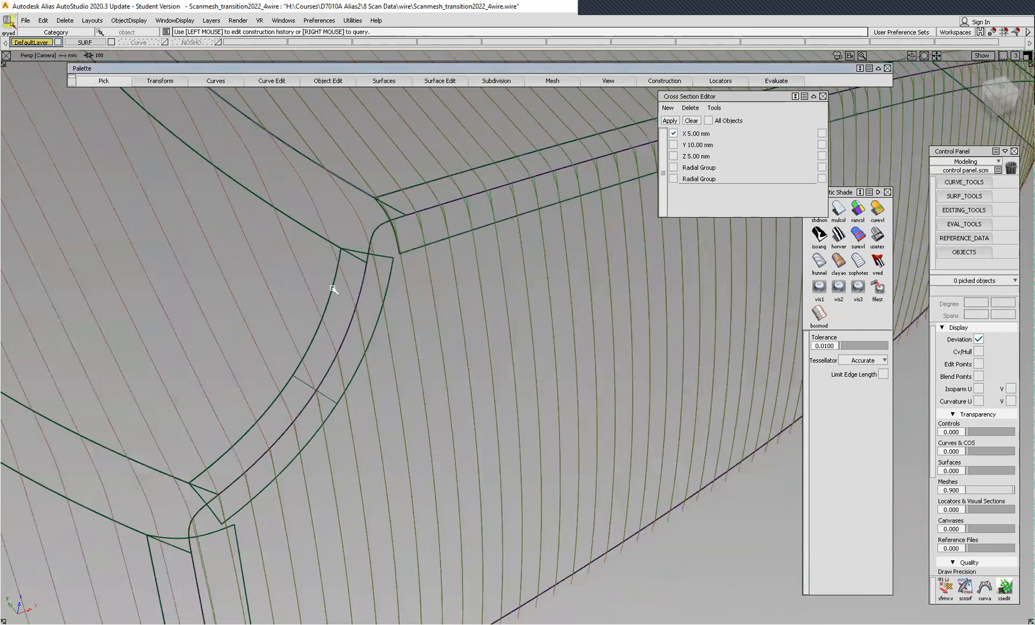
left_click(347, 307)
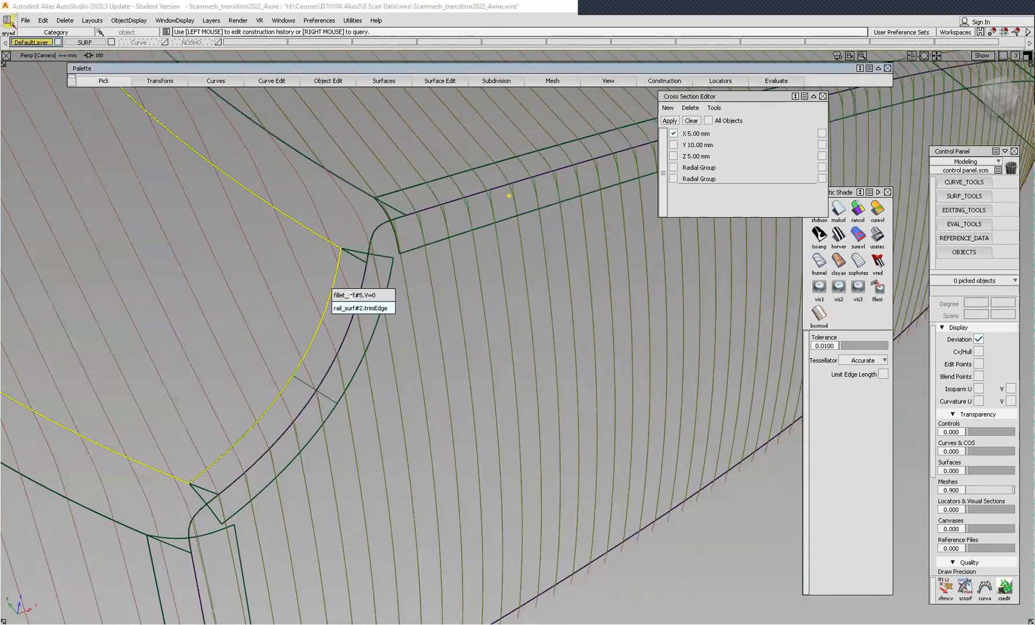
left_click(362, 295)
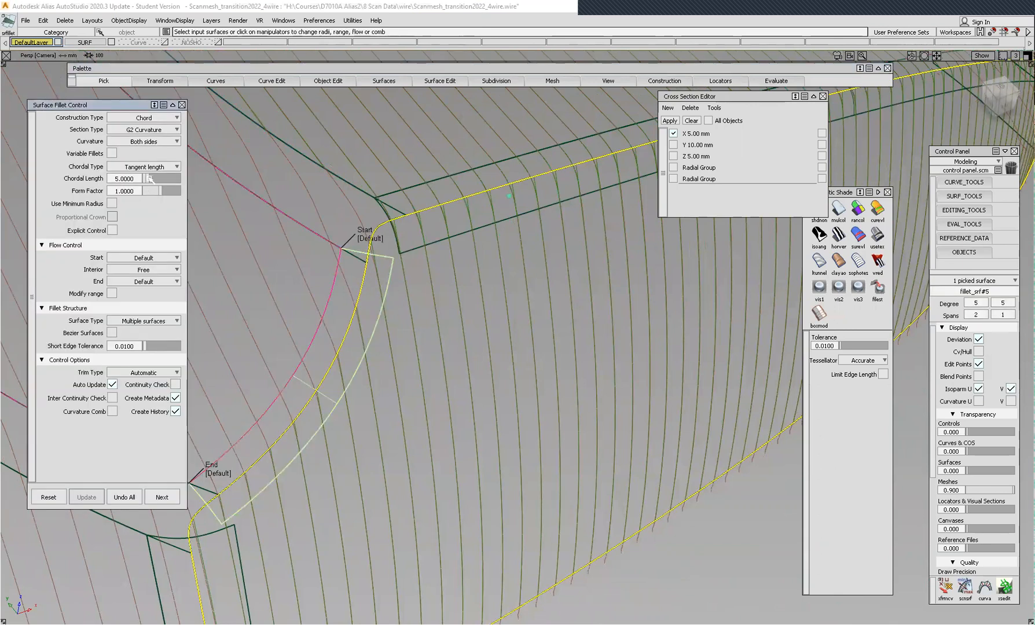
left_click_drag(150, 179, 147, 178)
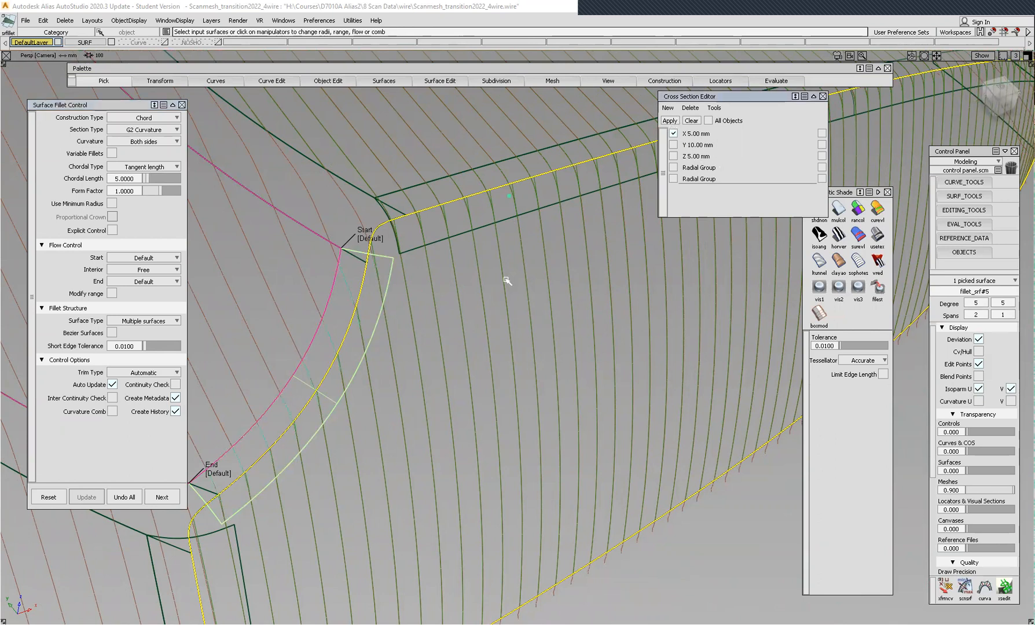
left_click_drag(547, 207, 493, 180, "alt+shift")
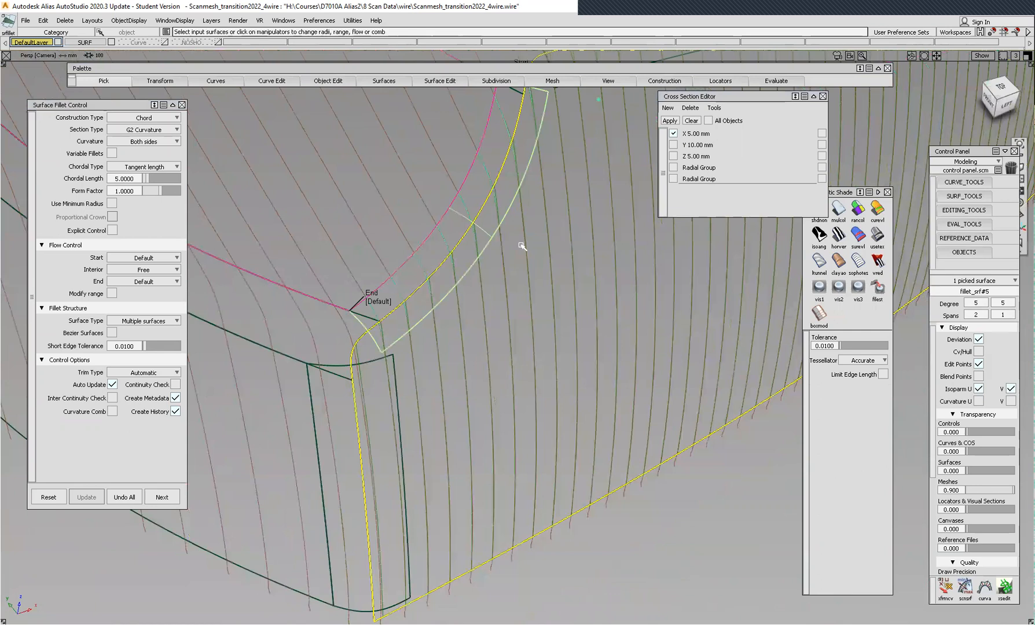
left_click_drag(523, 245, 554, 171, "alt+shift")
left_click_drag(520, 215, 377, 267, "alt+shift")
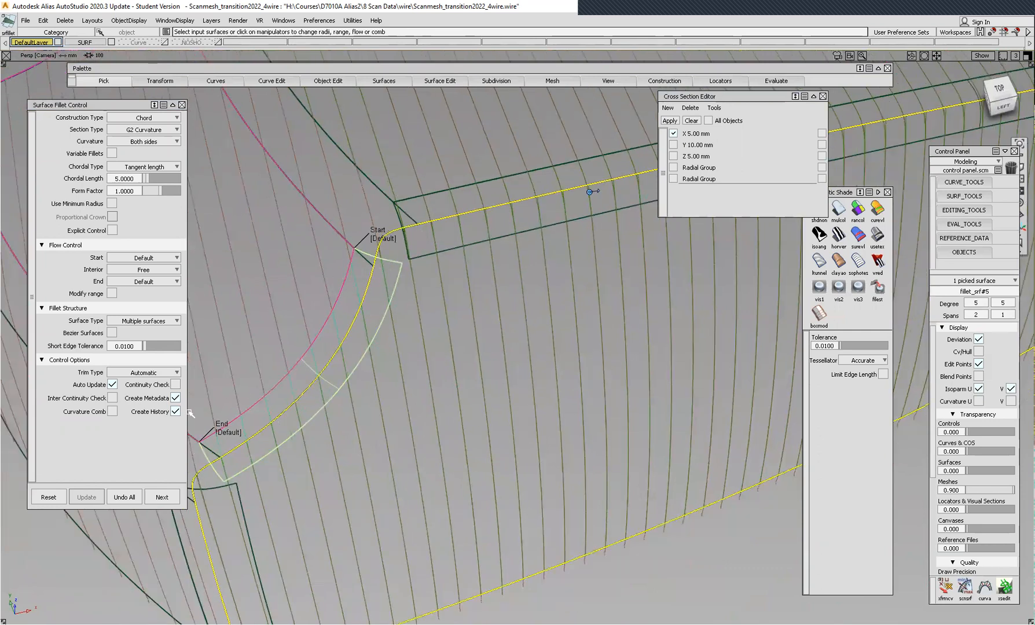
Examine how the X cross sections flow along the side surface and around its rear corner.
right_click_drag(435, 207, 430, 249, "alt+shift")
right_click_drag(553, 245, 382, 288, "alt+shift")
left_click(601, 250)
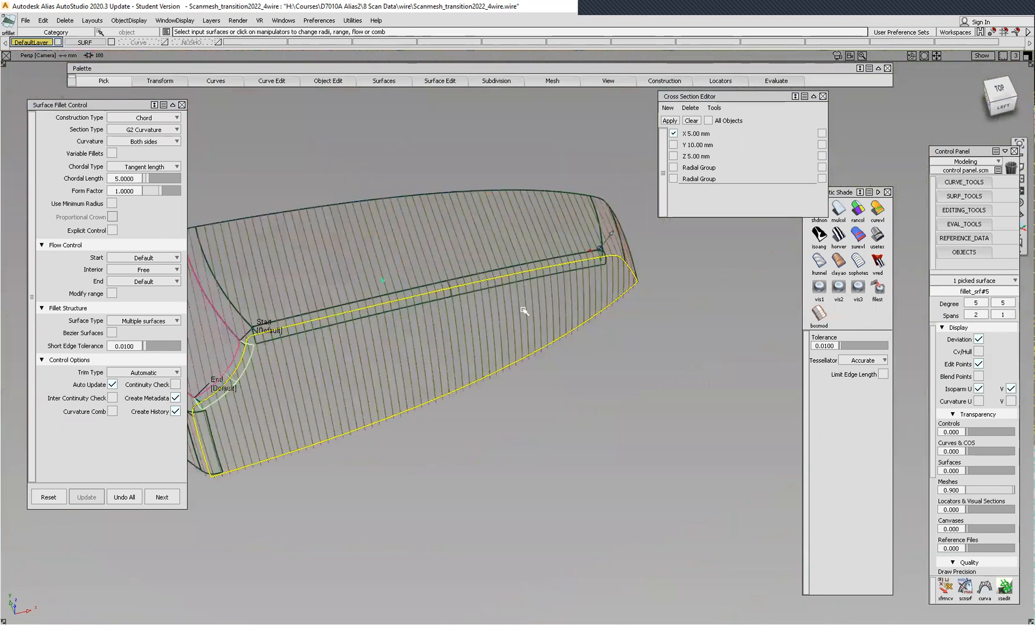
left_click_drag(524, 308, 621, 238, "alt+shift")
left_click_drag(492, 291, 593, 362, "alt+shift")
middle_click_drag(659, 316, 524, 301, "alt+shift")
left_click(502, 289)
right_click_drag(519, 326, 573, 376, "alt+shift")
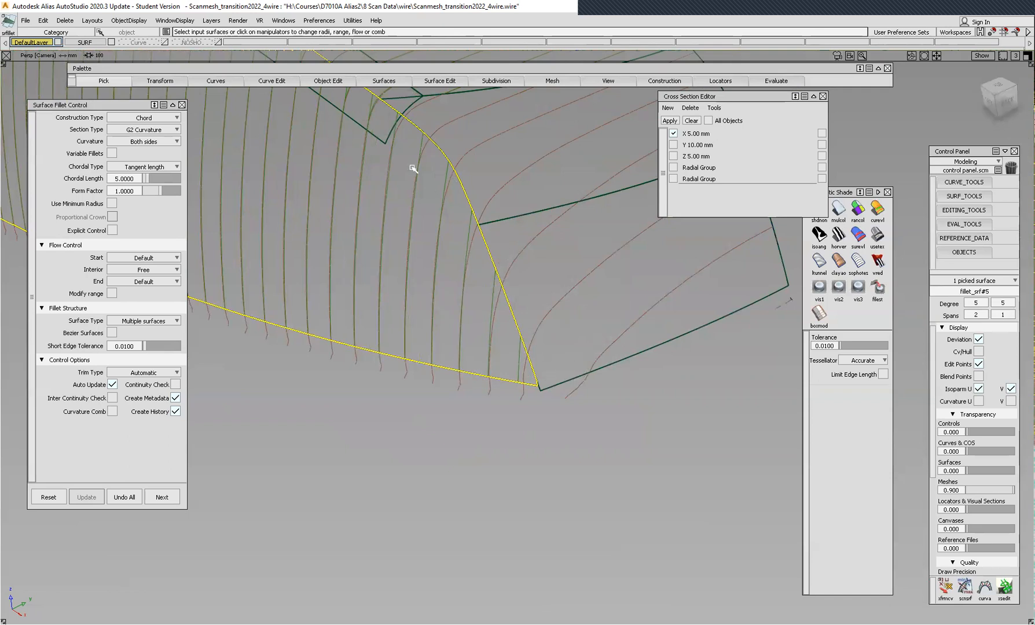
left_click_drag(409, 107, 386, 145)
left_click_drag(451, 201, 546, 210, "alt+shift")
left_click_drag(559, 217, 524, 292, "alt+shift")
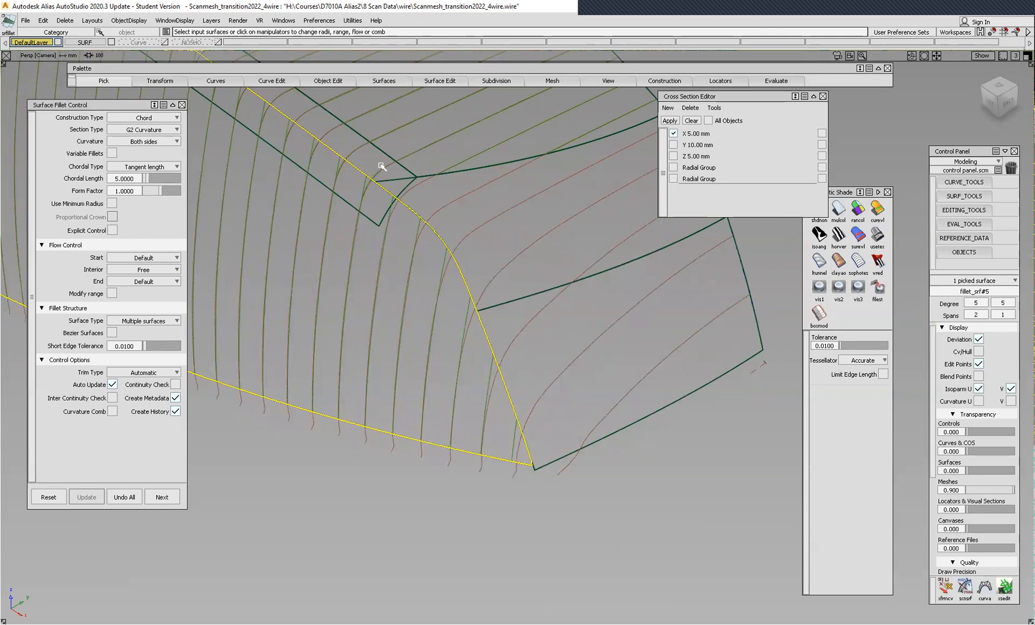
Fillet the side surface to the rear surface with G2 curvature and a chordal length of 5.
left_click(383, 80)
left_click(466, 168)
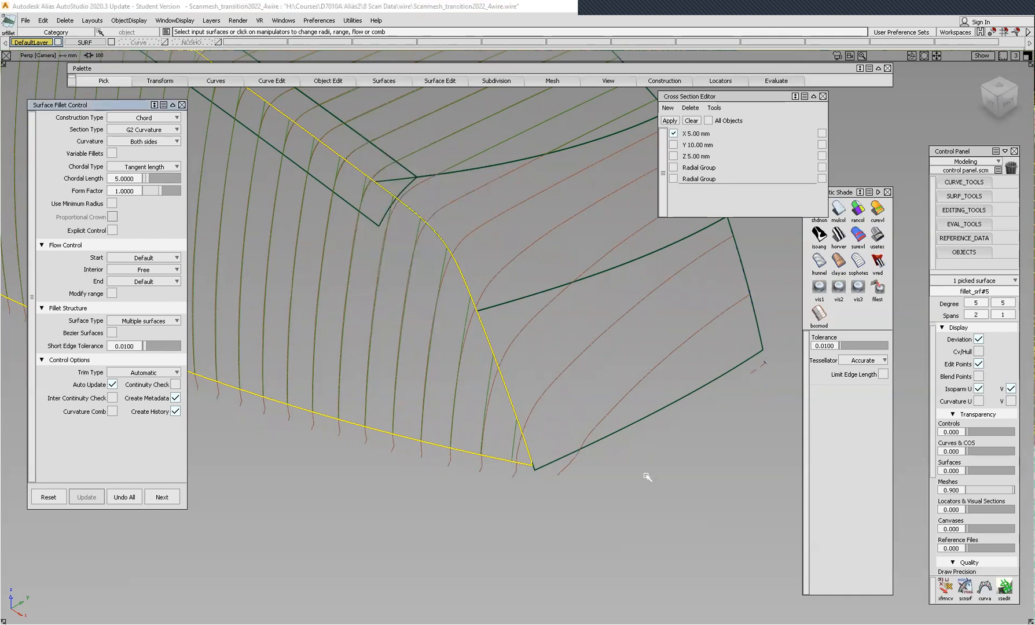
left_click(520, 463)
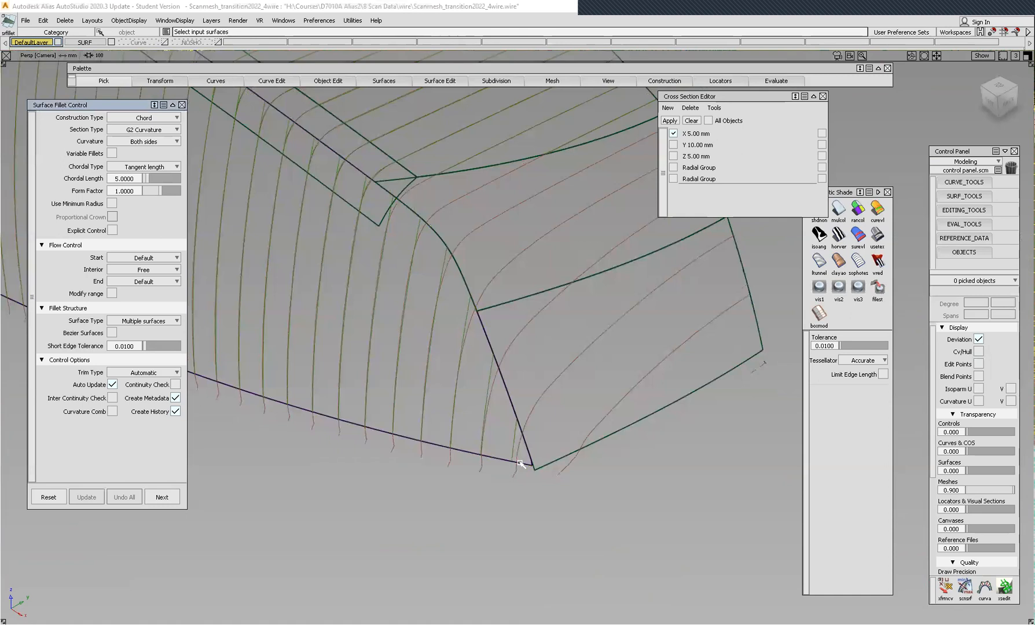
left_click(521, 464)
left_click(556, 463)
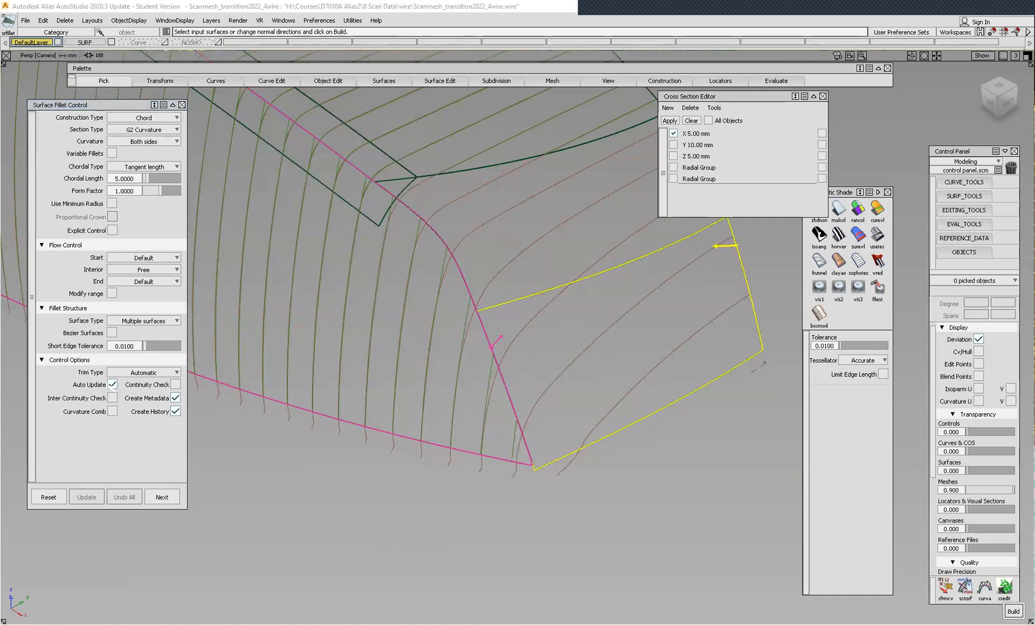
left_click(112, 384)
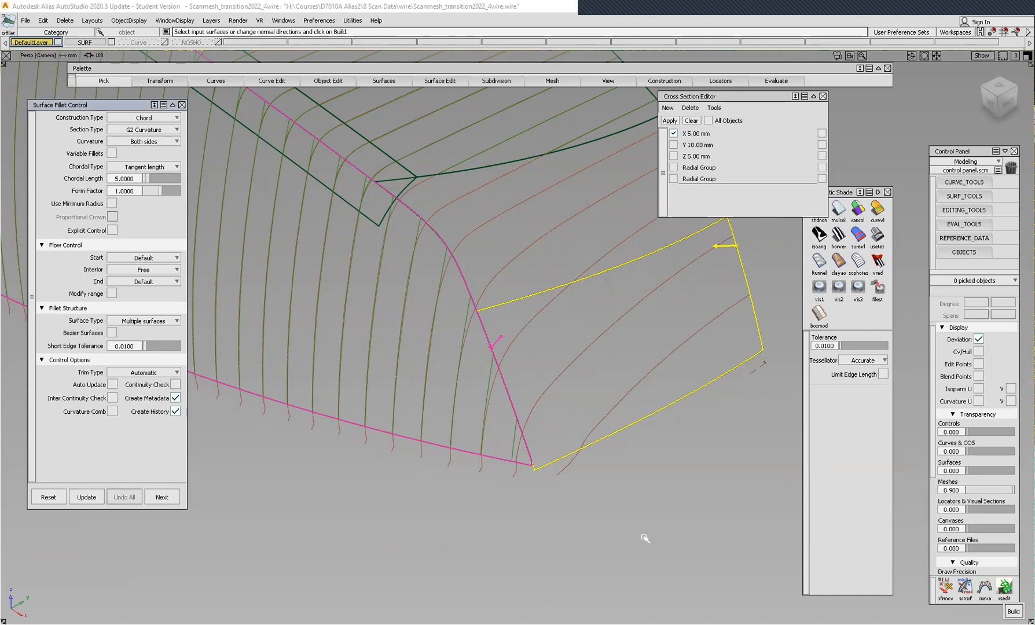
left_click(113, 384)
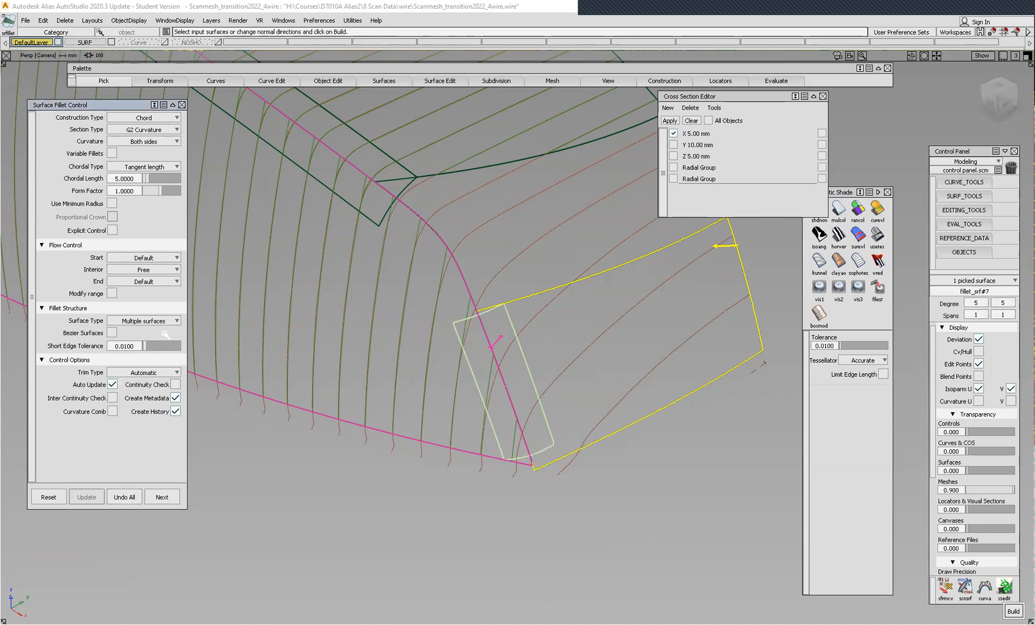
Try Extend as the rear corner fillet's start flow, return the start to Default and set the end flow to Extend.
left_click(177, 258)
left_click(164, 282)
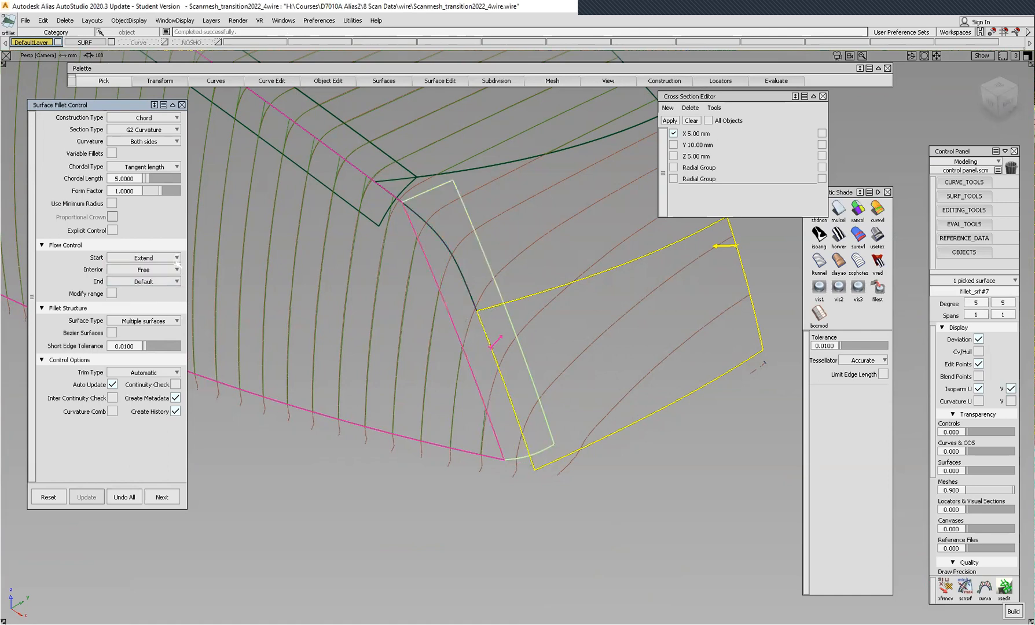
left_click(176, 270)
left_click(163, 270)
left_click(170, 281)
left_click(156, 306)
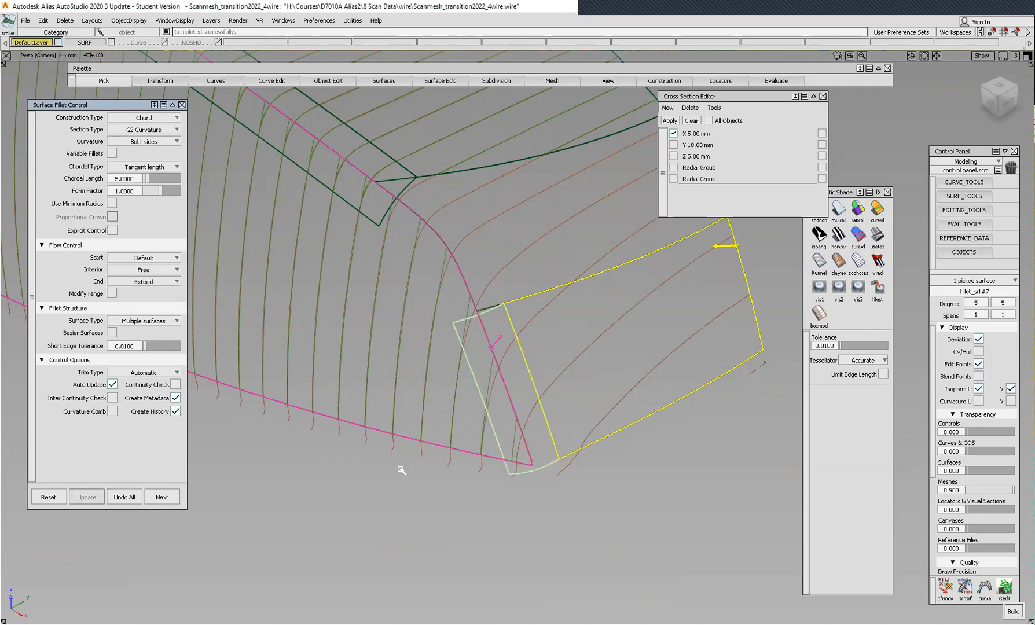
Try Edge align and Extend as the rear corner fillet's start flow, and set it back to Default.
left_click_drag(568, 406, 648, 394, "alt+shift")
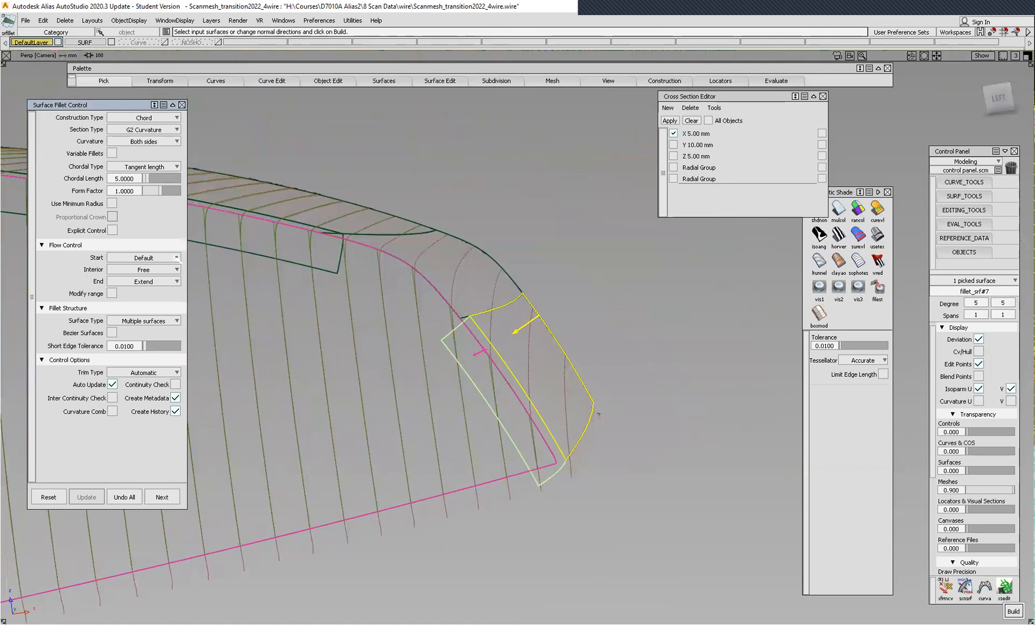
left_click(177, 257)
left_click(144, 295)
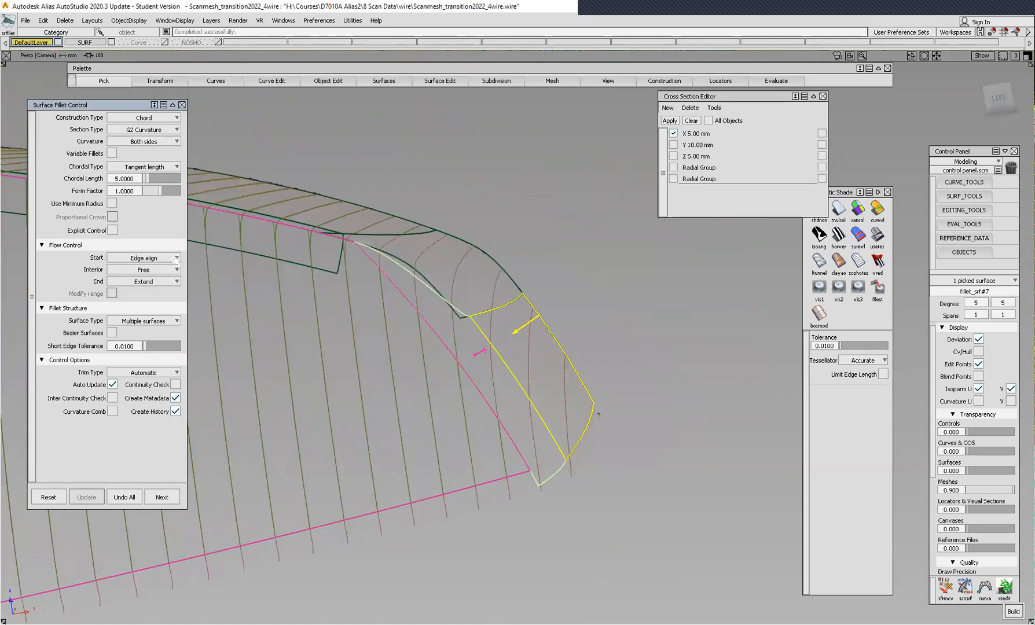
left_click(160, 281)
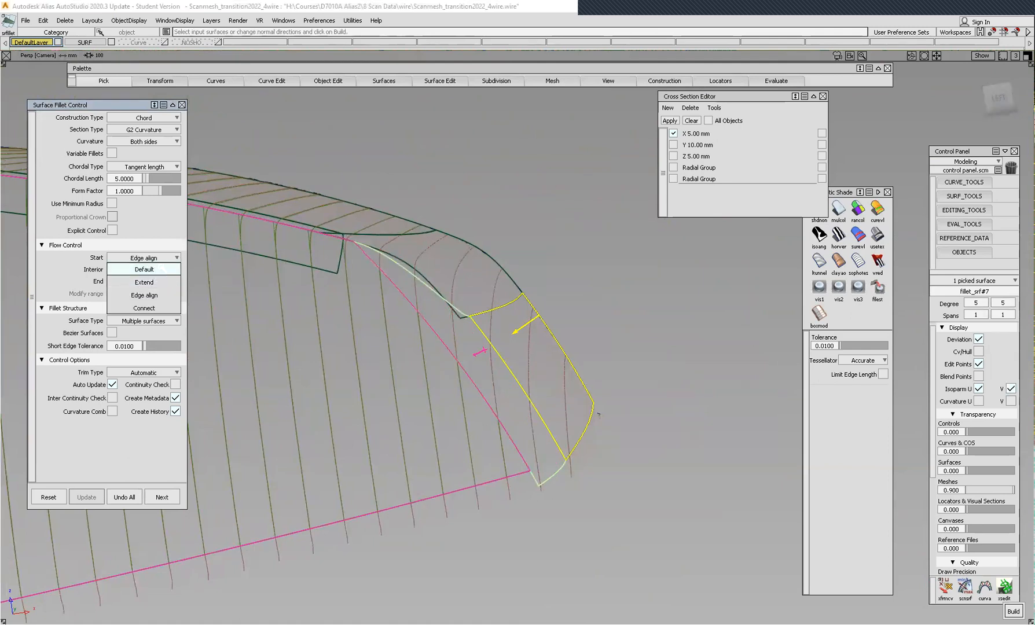
left_click(144, 269)
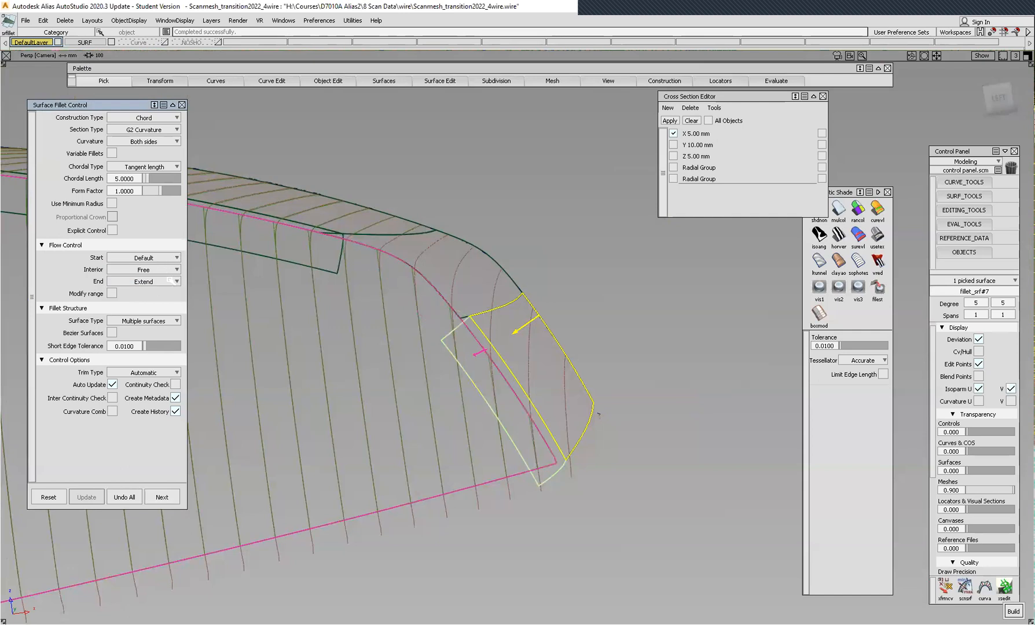
left_click(171, 280)
left_click(167, 281)
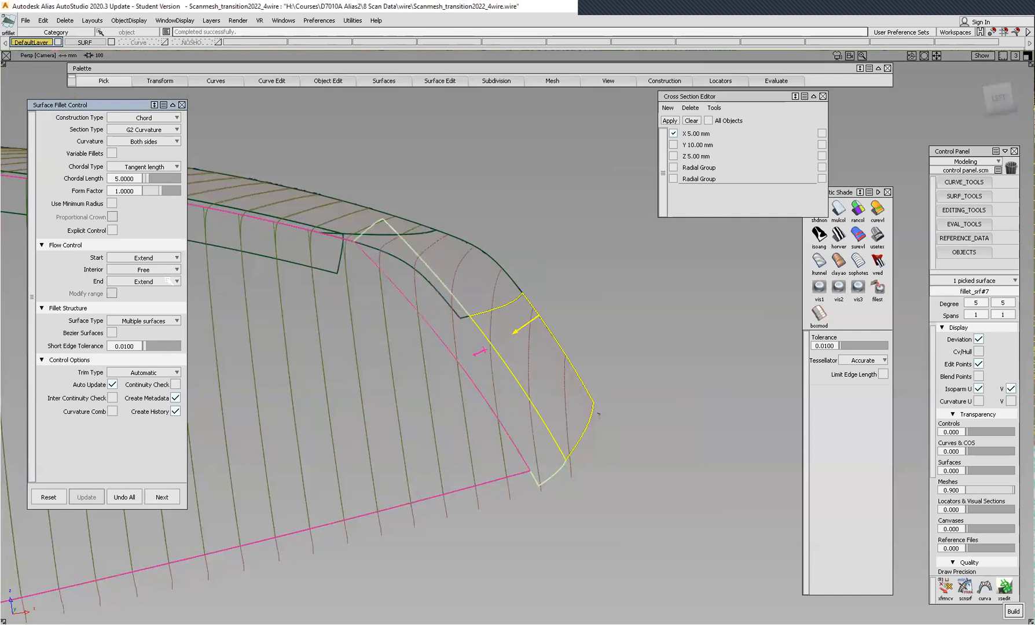
mouse_move(450, 410)
left_mouse_down("alt+shift")
mouse_move(480, 389)
mouse_move(432, 466)
mouse_move(366, 516)
mouse_move(391, 459)
mouse_move(365, 472)
mouse_move(467, 405)
left_mouse_up("alt+shift")
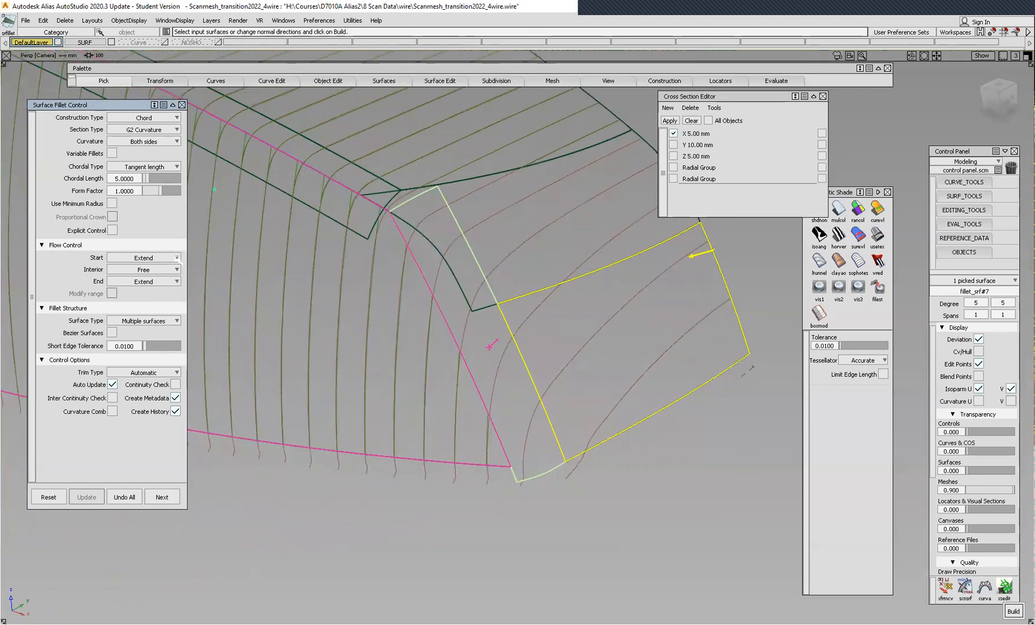
left_click(173, 270)
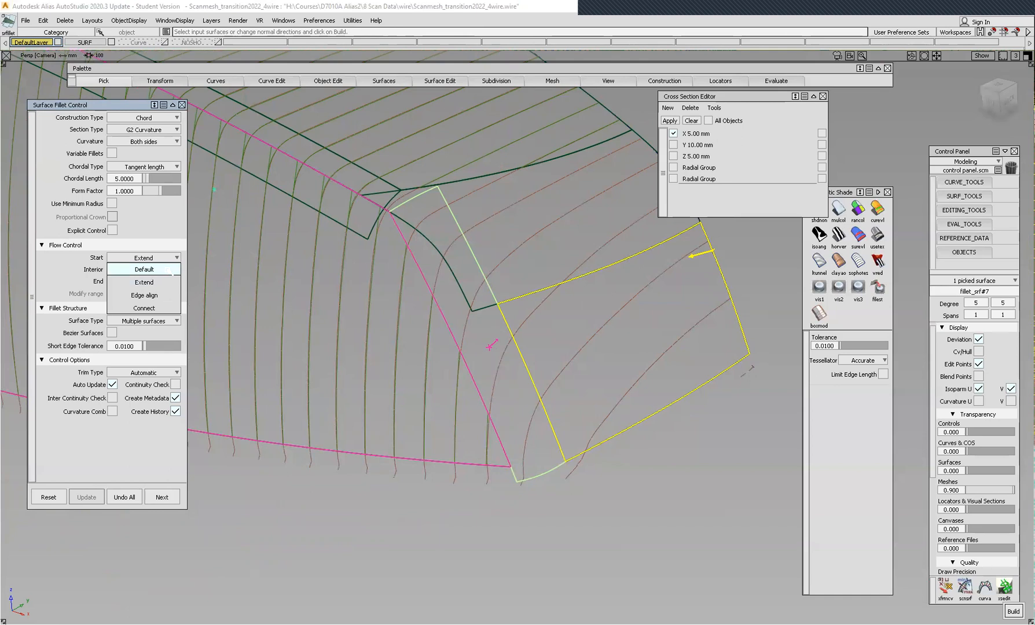
left_click(172, 270)
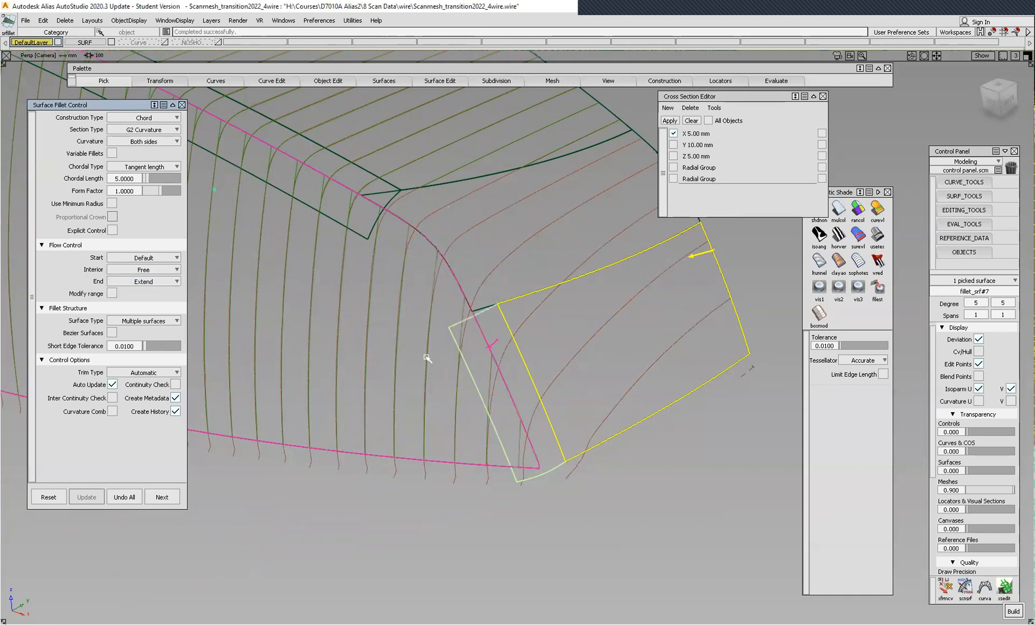
Adjust the rear surface's lower edge slightly with the Extend tool.
left_click_drag(469, 371, 529, 455, "alt+shift")
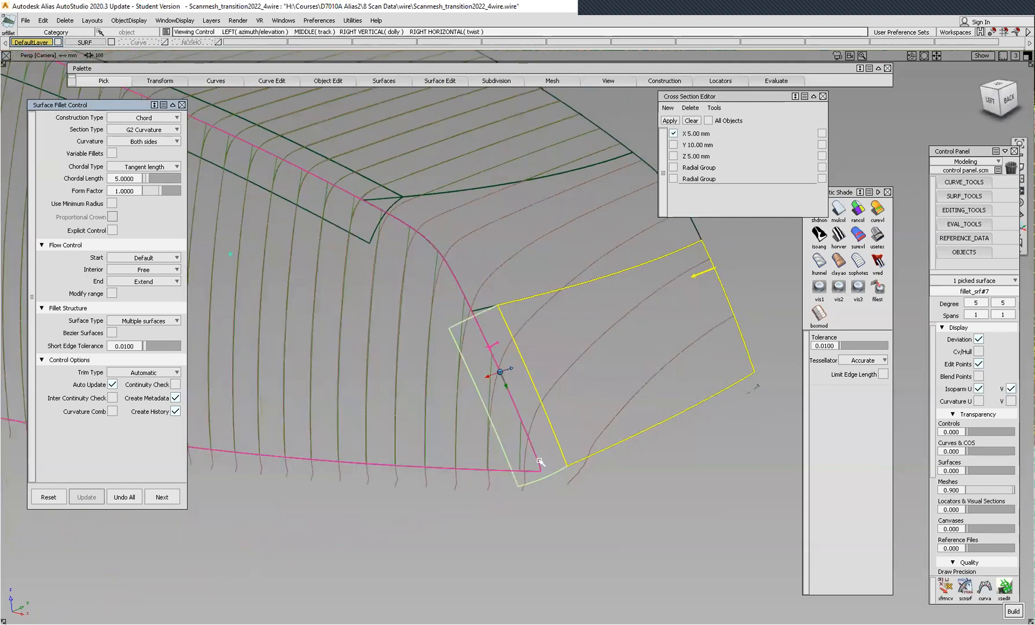
left_click_drag(577, 406, 626, 443, "alt+shift")
left_click_drag(682, 467, 686, 445, "ctrl+shift")
right_click_drag(685, 446, 692, 550, "ctrl+shift")
left_click(664, 398)
left_click_drag(747, 352, 748, 346)
left_click_drag(615, 391, 623, 474, "alt+shift")
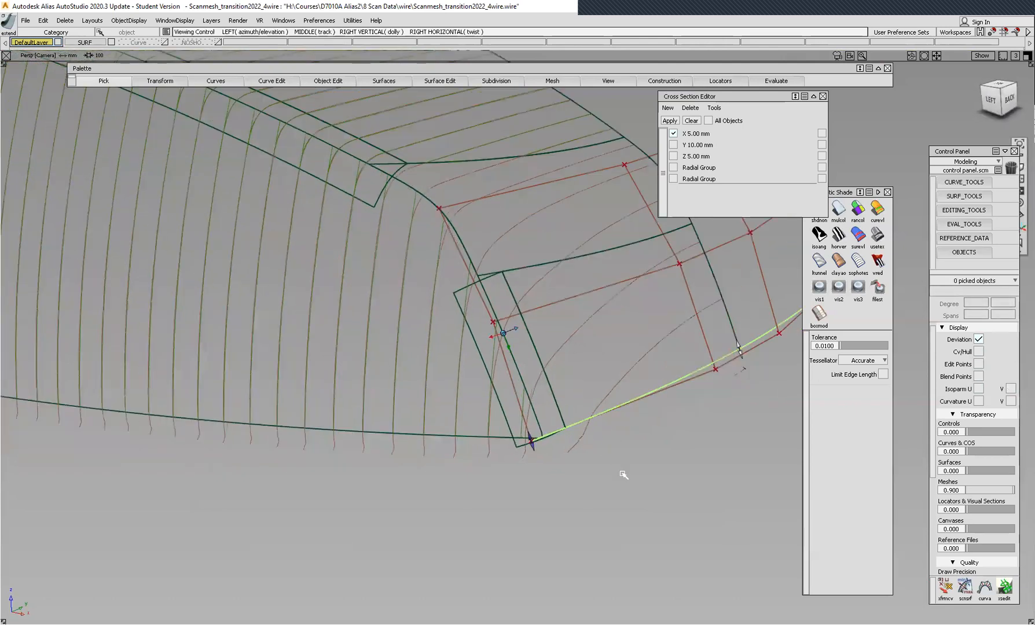
left_click(623, 450)
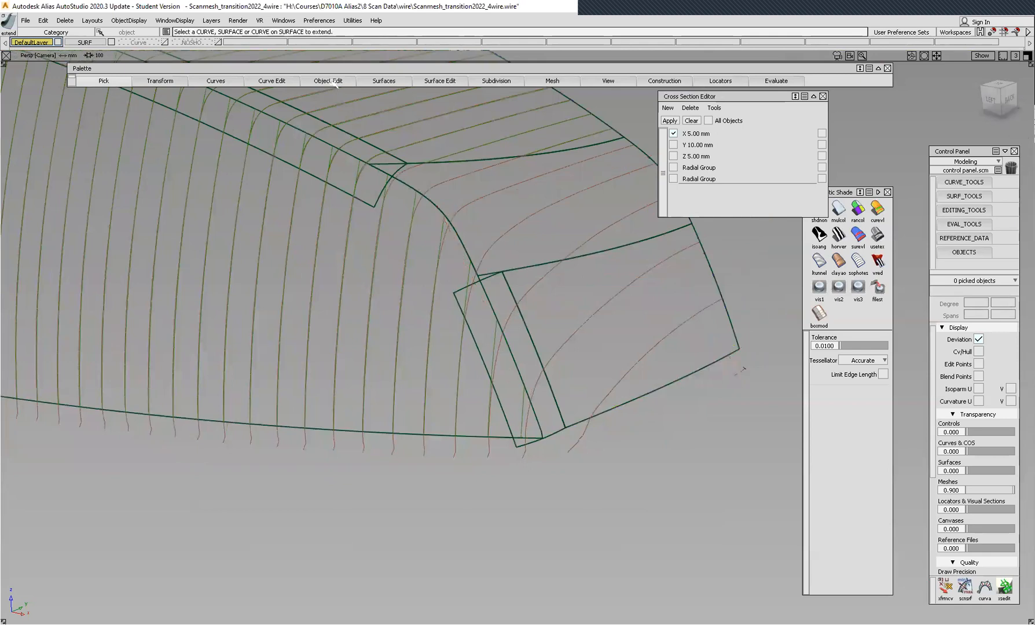
Reopen the rear corner fillet and set its end flow to Edge align.
key("ctrl+q")
left_click(454, 293)
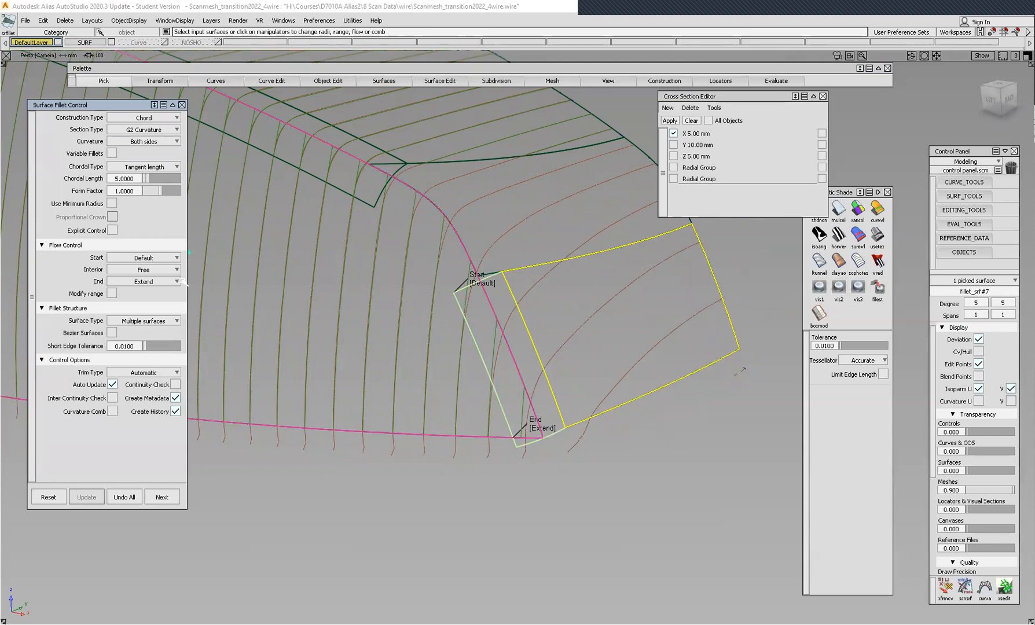
left_click(176, 281)
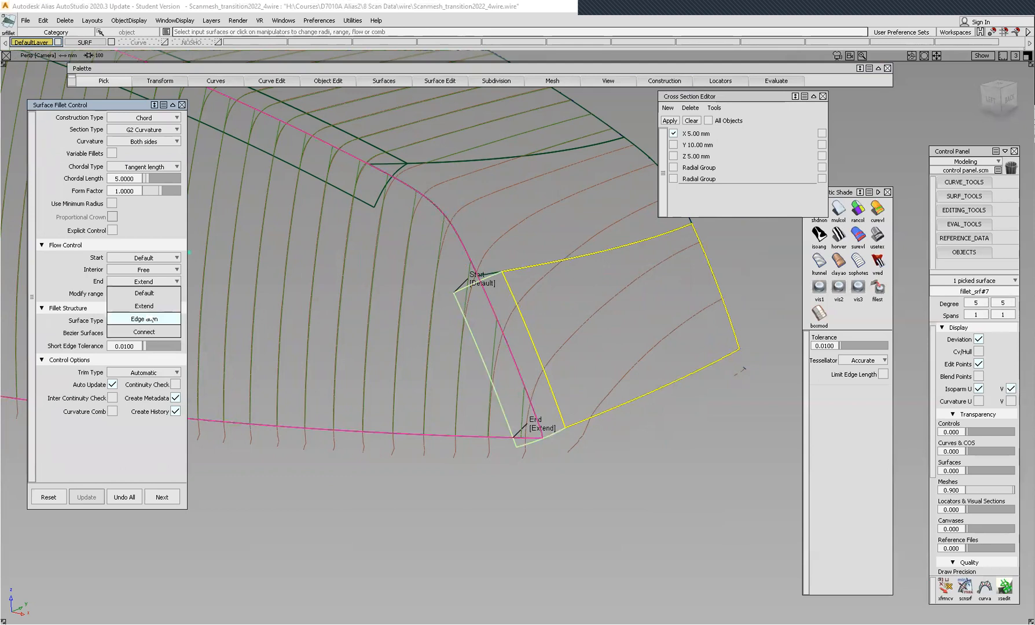
left_click(152, 319)
left_click_drag(470, 398, 628, 421, "alt+shift")
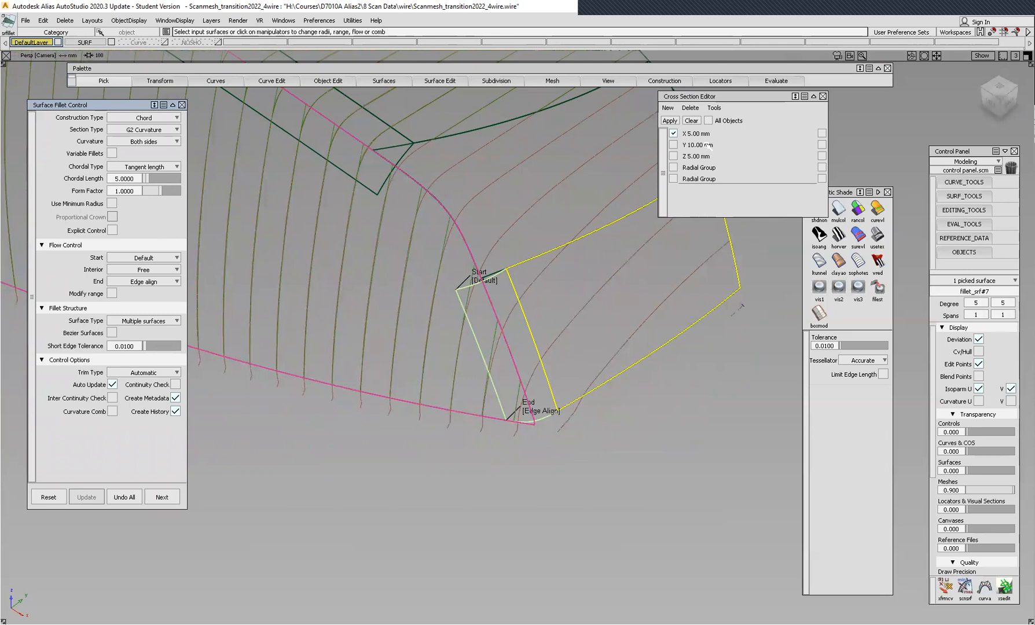
Clear the X cross sections and show the Z 5.00 mm cross sections on the surfaces around the rear corner.
left_click(690, 120)
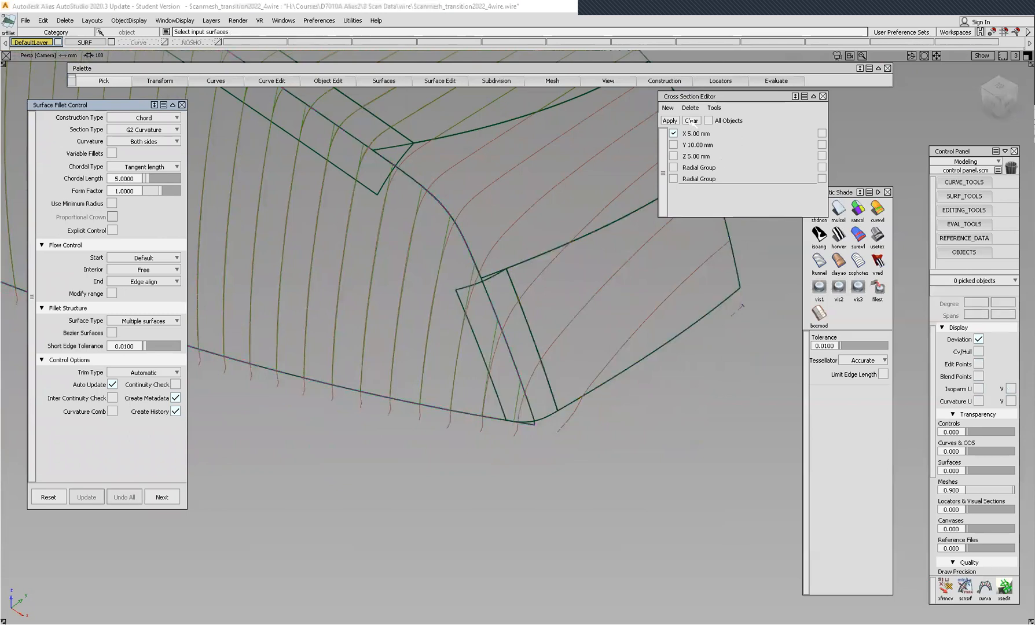
left_click(691, 121)
left_click_drag(674, 417, 676, 443, "ctrl+shift")
left_click_drag(612, 445, 432, 386)
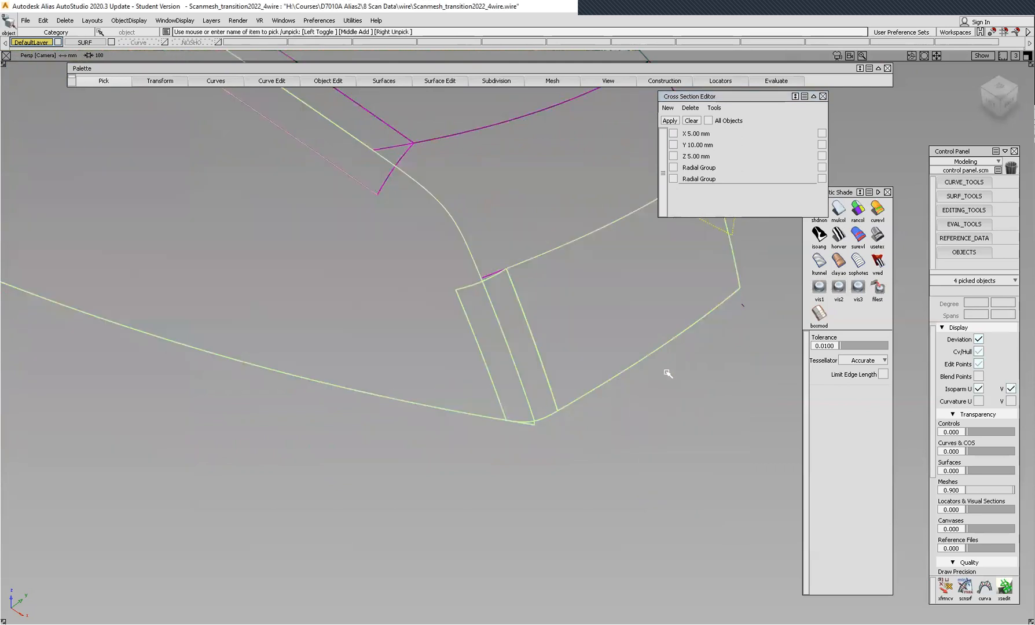
left_click(674, 156)
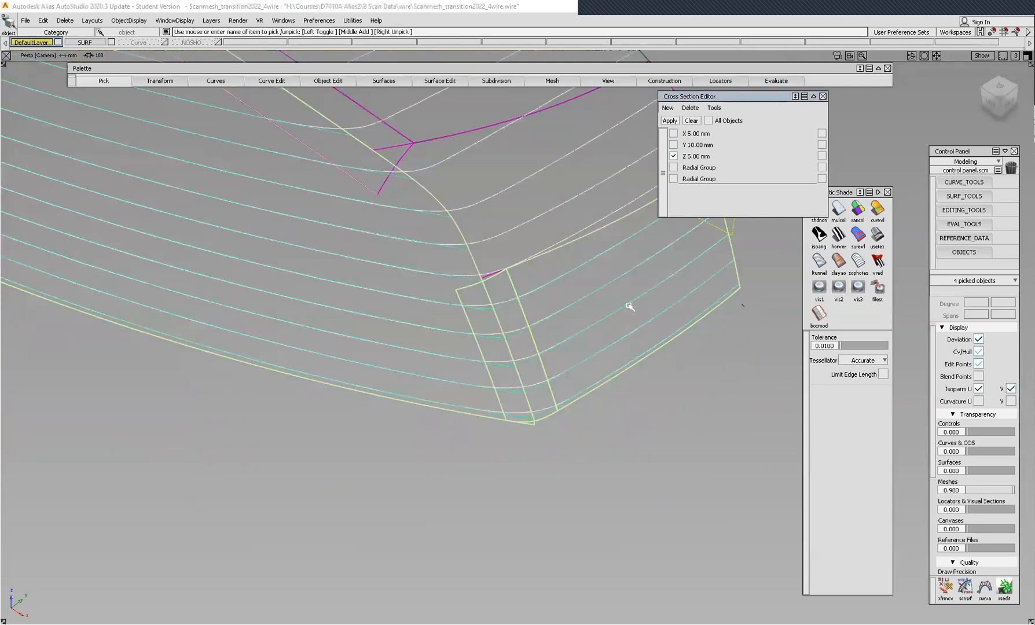
Reopen the rear corner fillet and set its chordal length to 10, using the Z cross sections as reference.
right_click_drag(541, 438, 563, 354, "alt+shift")
middle_click_drag(539, 344, 547, 406, "alt+shift")
left_click_drag(547, 405, 540, 404, "alt+shift")
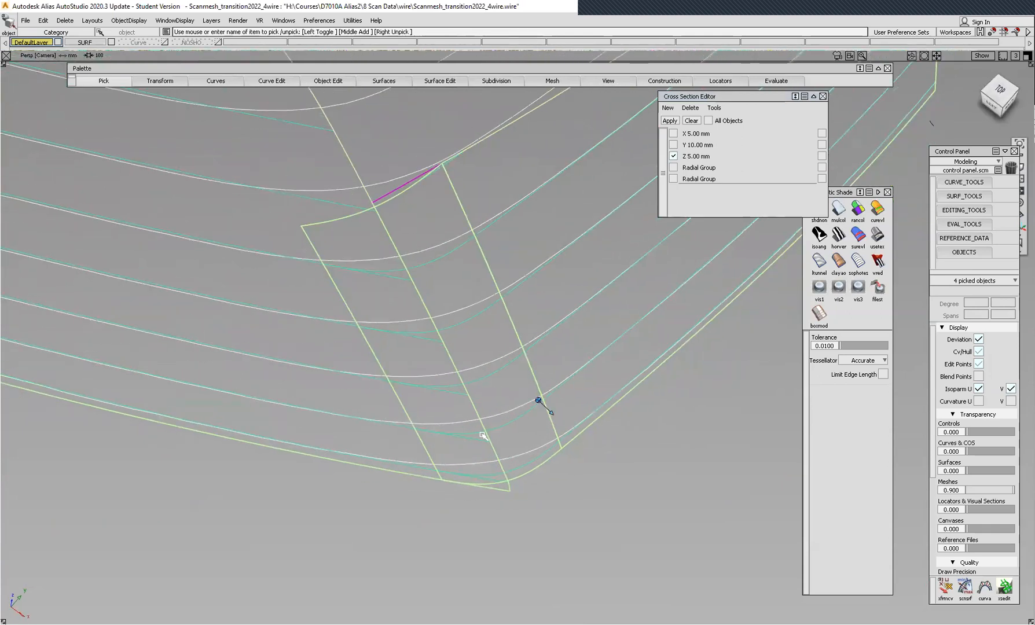
right_click_drag(533, 298, 520, 339, "alt+shift")
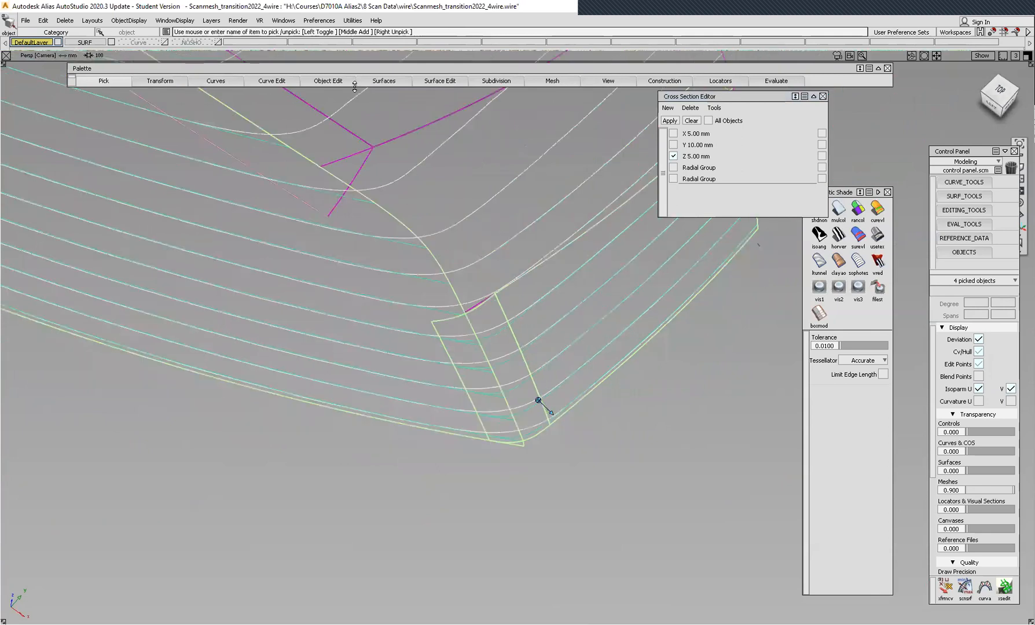
left_click(335, 235)
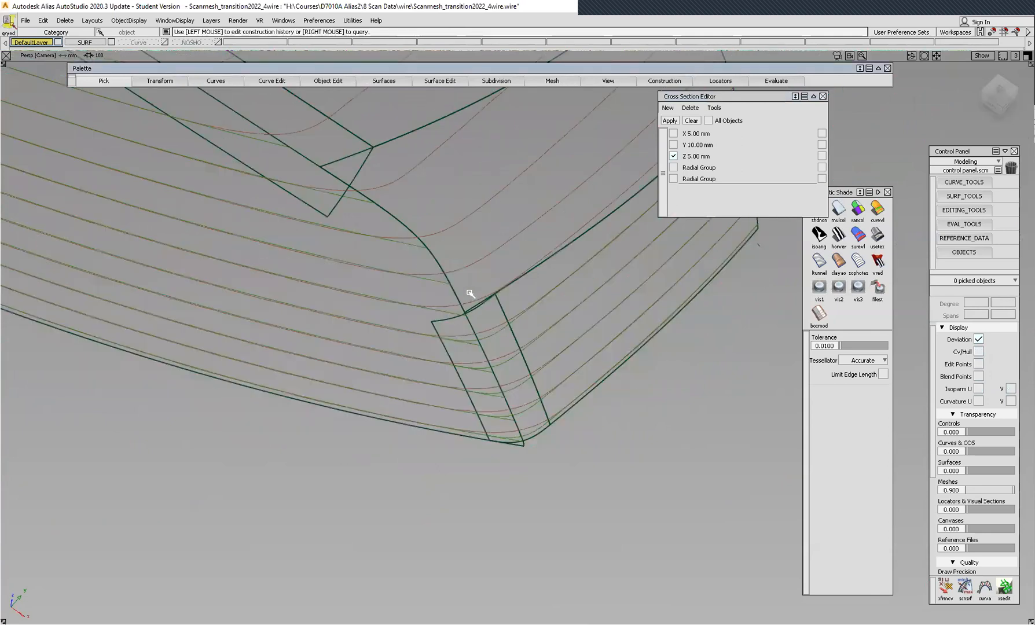
left_click(441, 321)
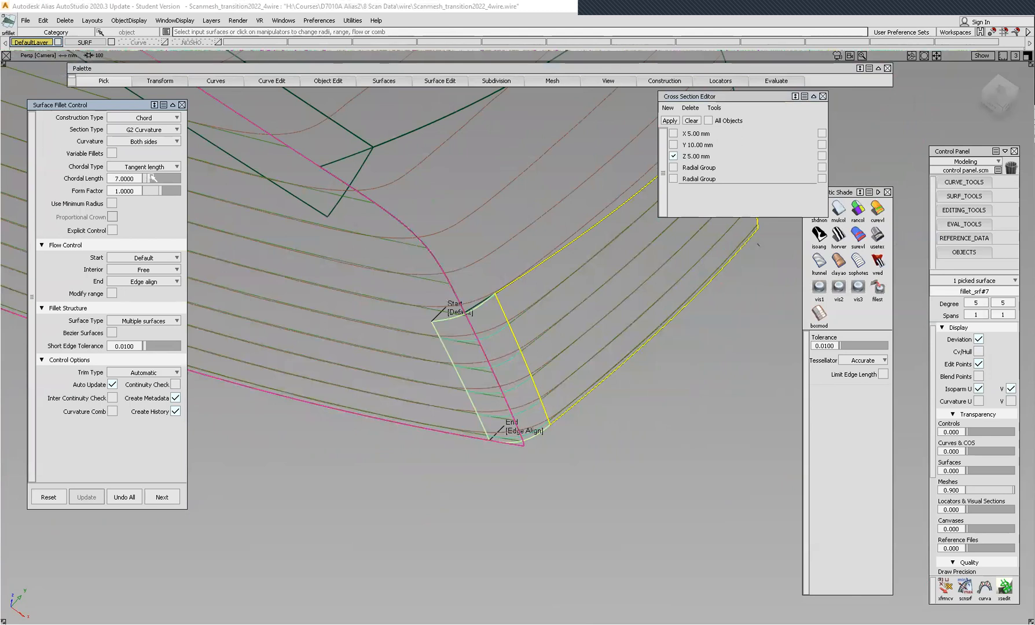
left_click_drag(151, 176, 153, 176)
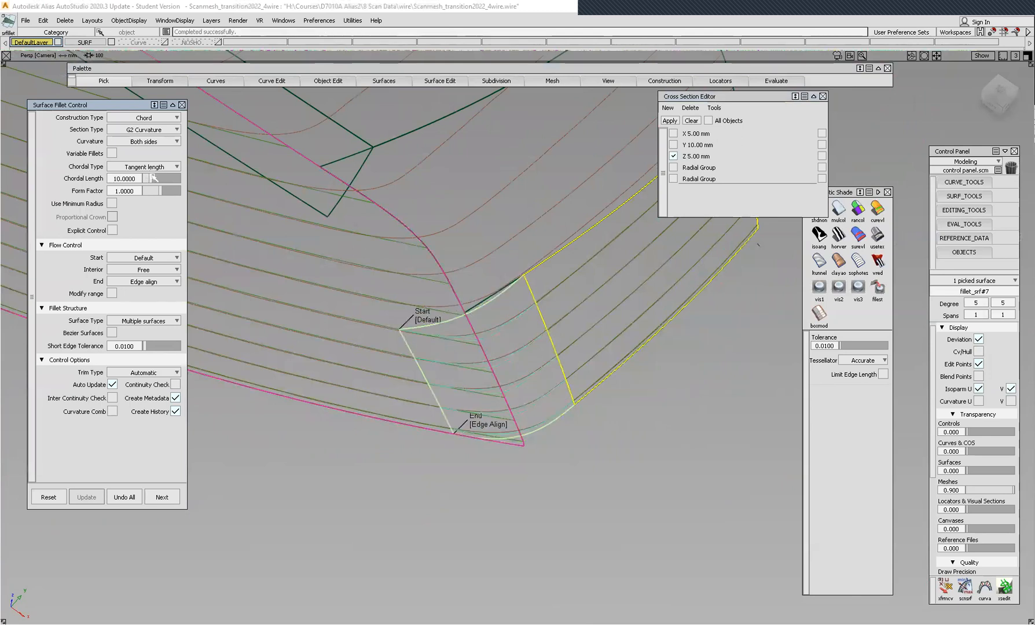
Set the rear corner fillet's form factor to 1.2 and check its Z cross sections against the scan.
mouse_move(519, 409)
left_mouse_down("alt+shift")
mouse_move(528, 299)
mouse_move(471, 400)
mouse_move(501, 390)
left_mouse_up("alt+shift")
mouse_move(564, 421)
right_mouse_down("alt+shift")
mouse_move(568, 388)
mouse_move(577, 392)
right_mouse_up("alt+shift")
left_click_drag(578, 391, 574, 405, "alt+shift")
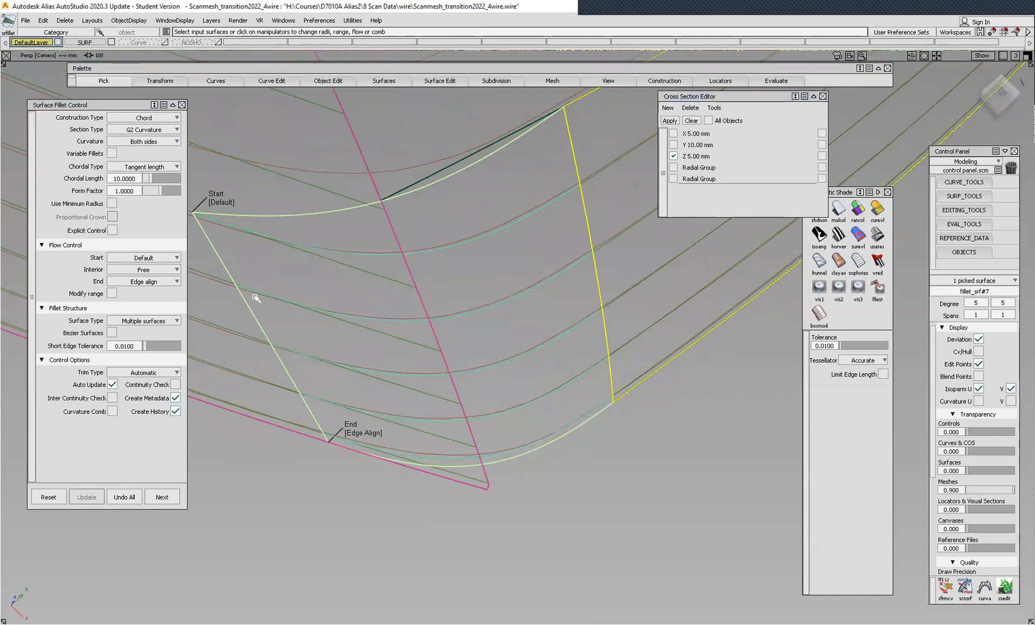
left_click_drag(150, 179, 151, 179)
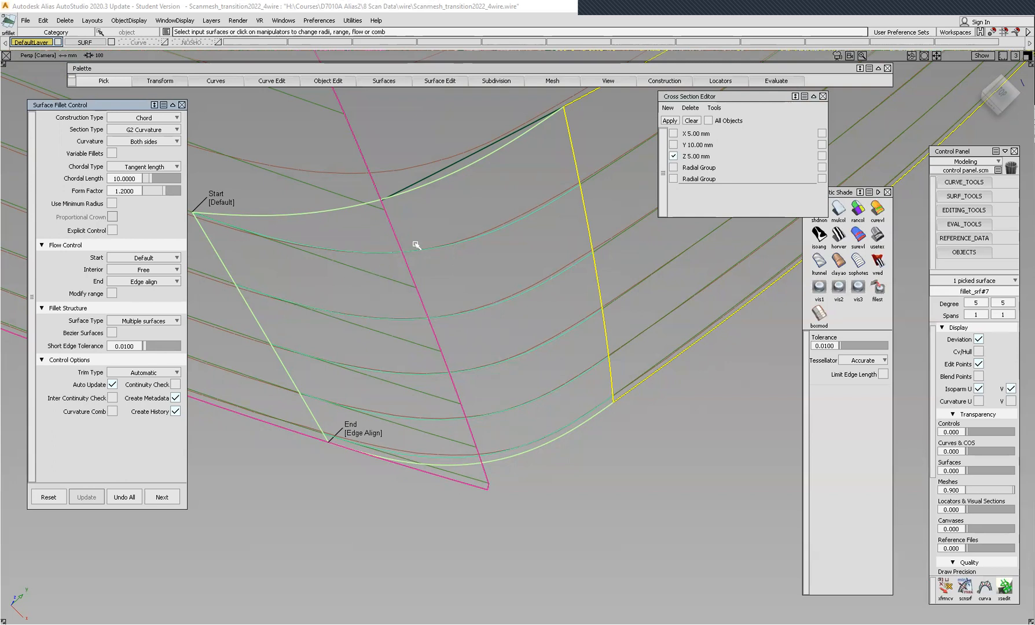
right_click_drag(378, 276, 380, 316, "alt+shift")
mouse_move(493, 348)
left_mouse_down("alt+shift")
mouse_move(425, 216)
mouse_move(445, 299)
mouse_move(433, 291)
mouse_move(428, 337)
left_mouse_up("alt+shift")
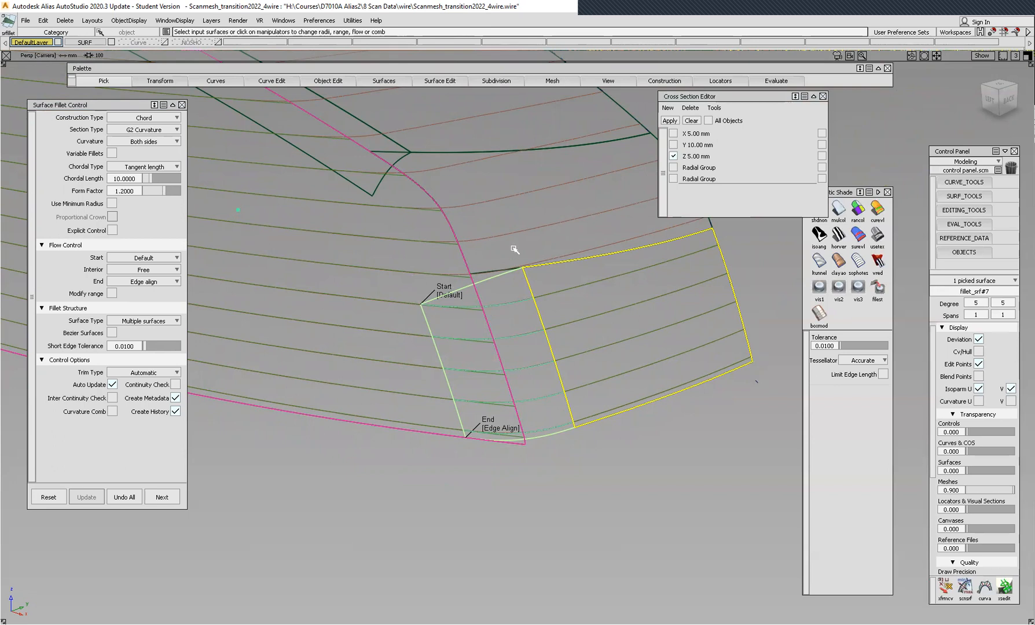
left_click_drag(532, 278, 496, 302, "alt+shift")
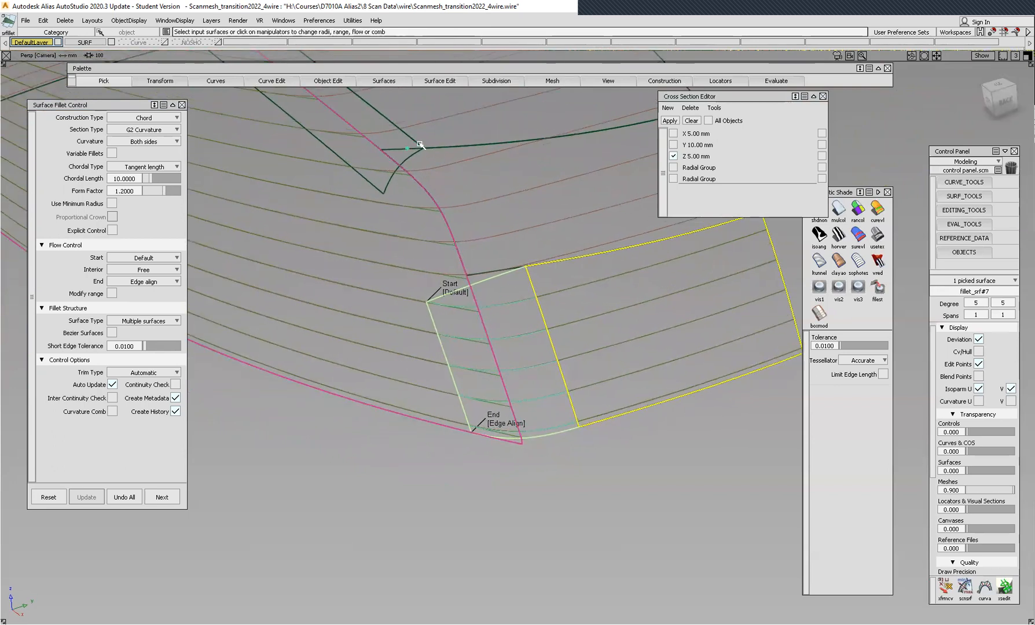
left_click_drag(533, 301, 557, 301, "alt+shift")
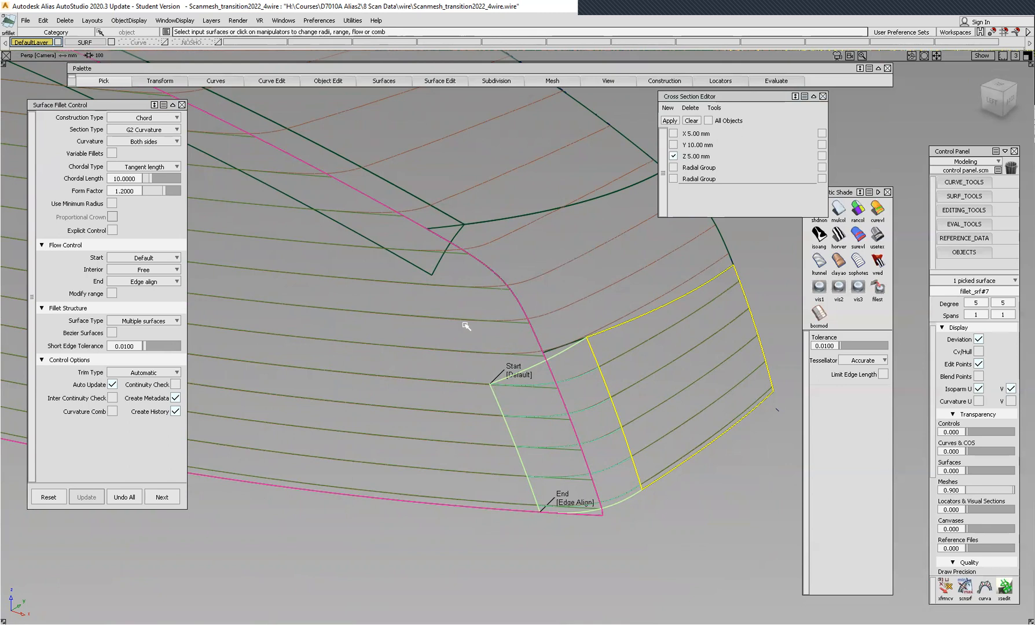
left_click_drag(596, 341, 634, 319, "alt+shift")
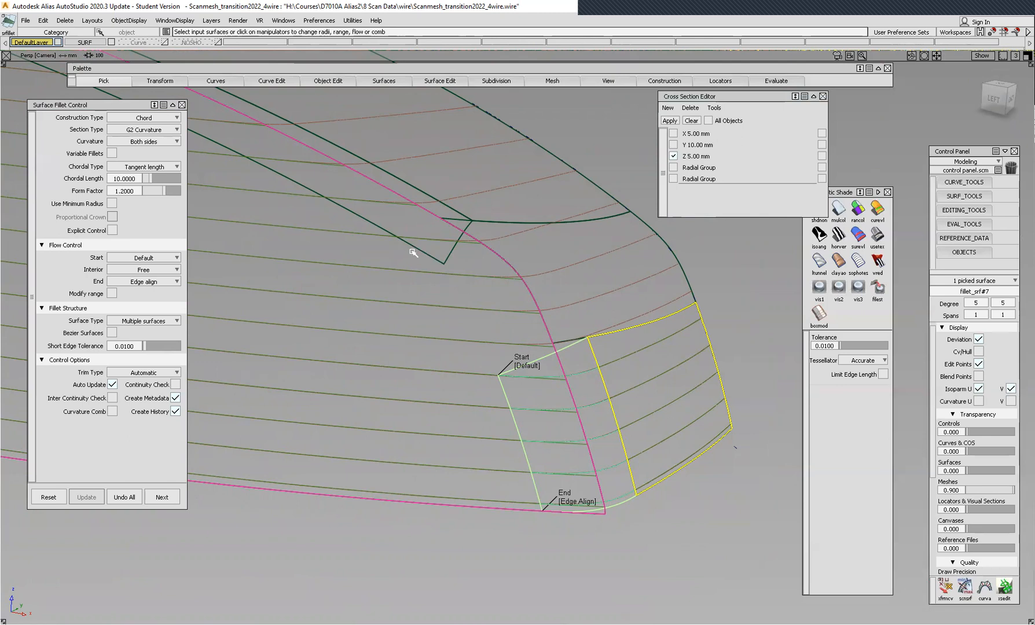
key("alt+shift")
left_click_drag(492, 213, 472, 193, "alt+shift")
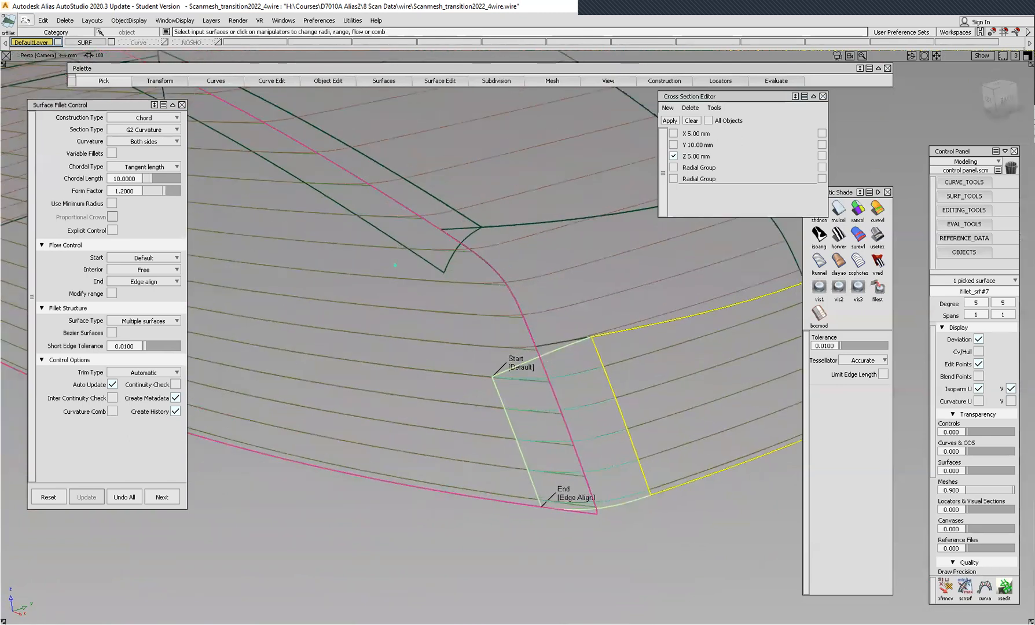
Save the model as a new version named Scanmesh_transition2022_5wire.wire.
left_click(26, 20)
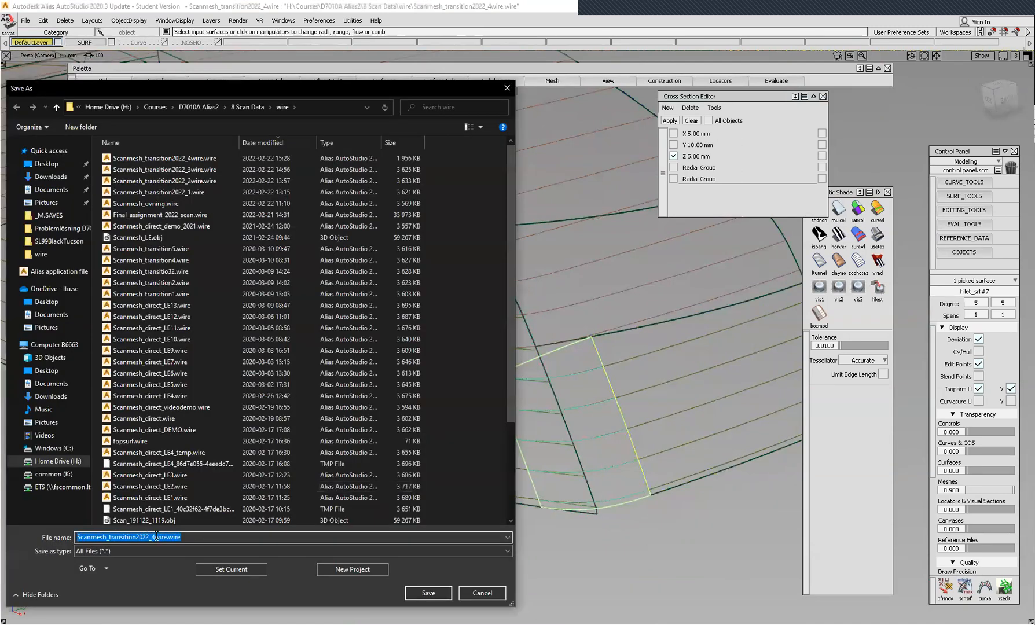
left_click(155, 537)
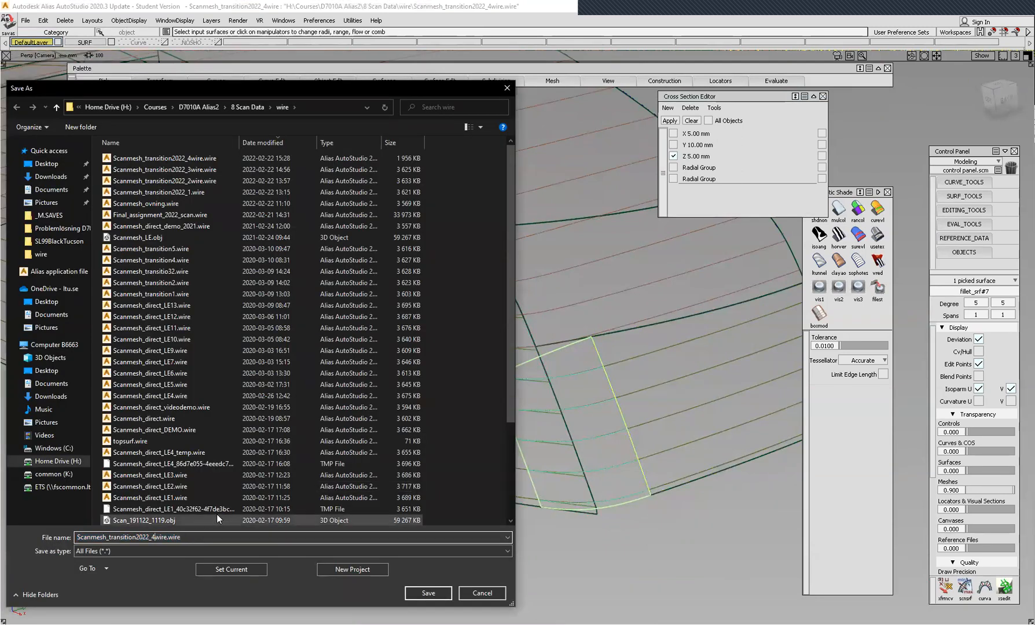
key("BackSpace")
type("5")
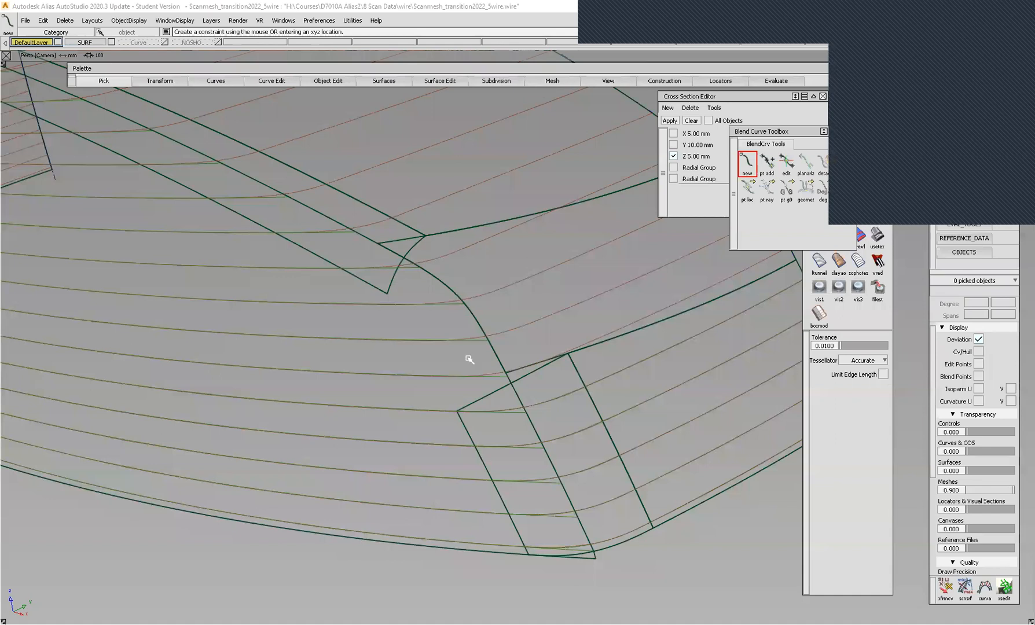
Try starting a degree 5 blend curve with G2 continuity and geometry direction at the rear inner corner of the top side fillet.
left_click_drag(418, 365, 429, 282, "alt+shift")
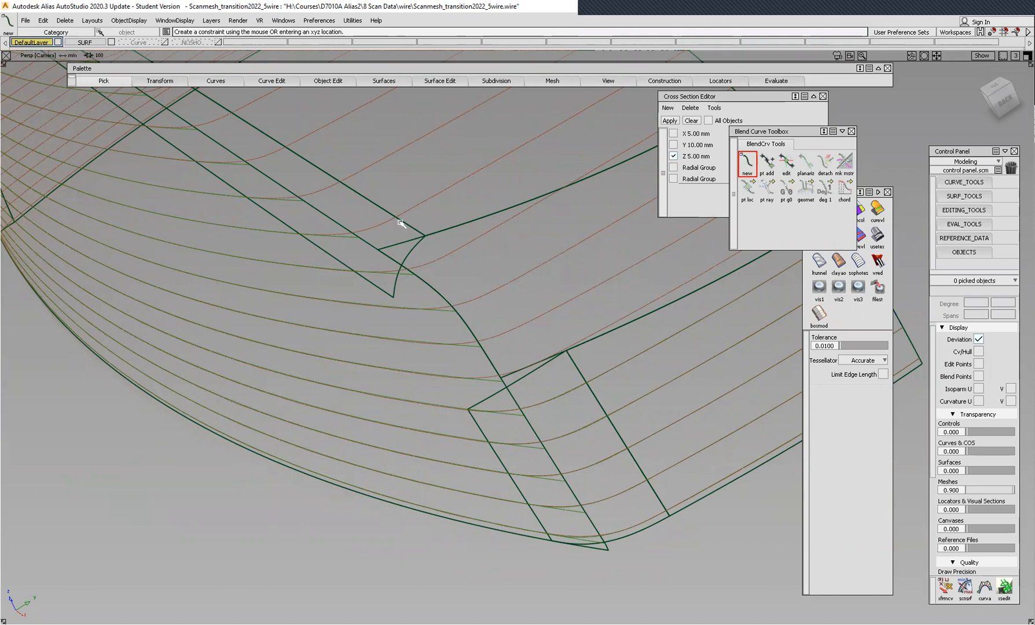
left_click(383, 209)
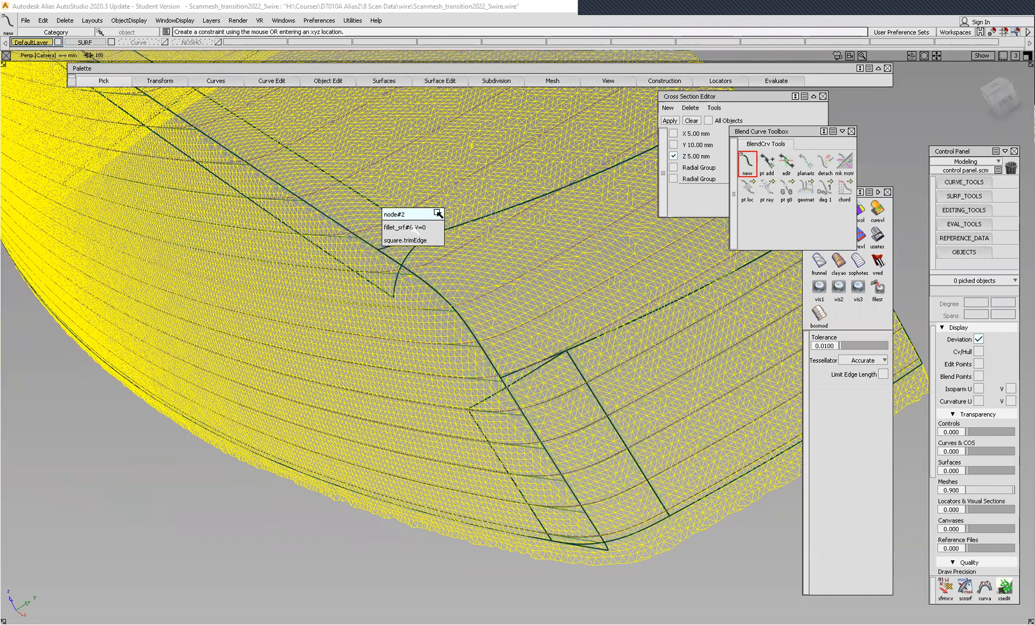
left_click(438, 214)
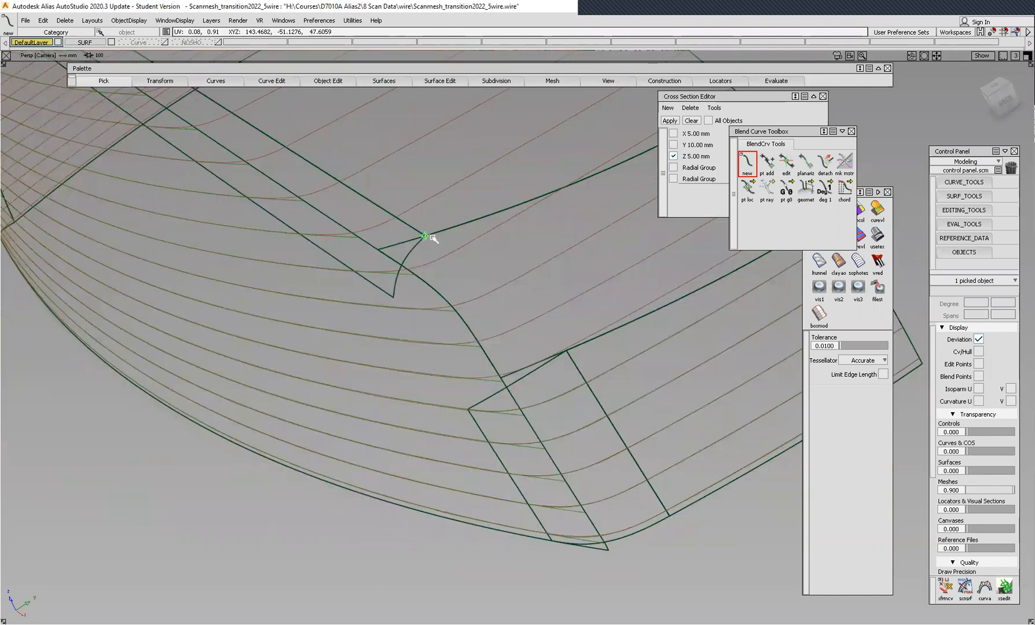
left_click_drag(786, 188, 786, 106)
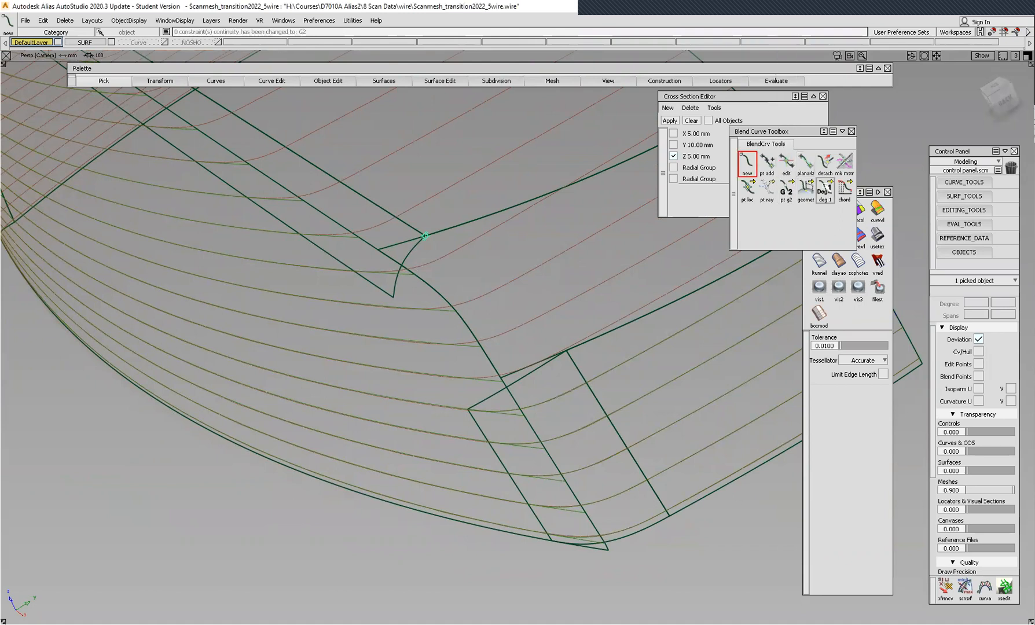
left_click_drag(825, 190, 831, 84)
left_click_drag(748, 189, 748, 107)
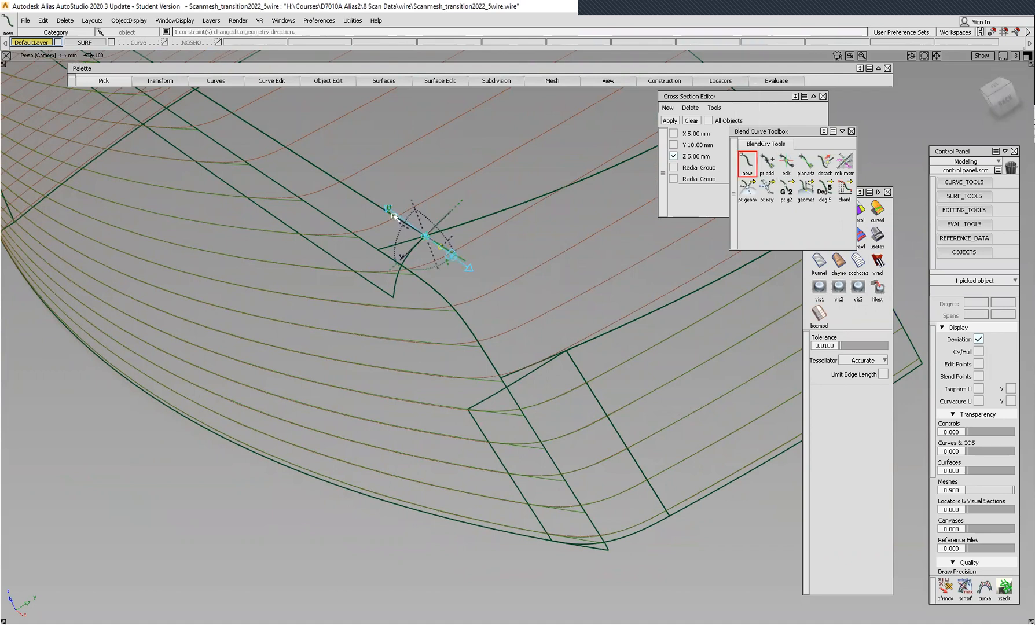
left_click(394, 216)
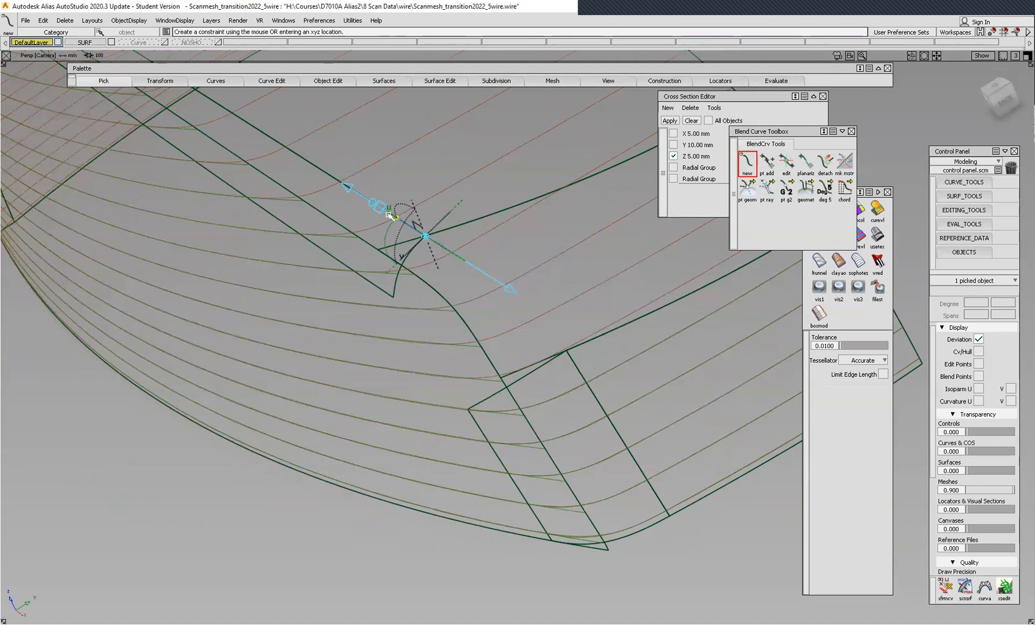
Try ending the blend curve at the upper corner of the rear corner fillet with geometry direction, and delete the curve.
key("shift+alt")
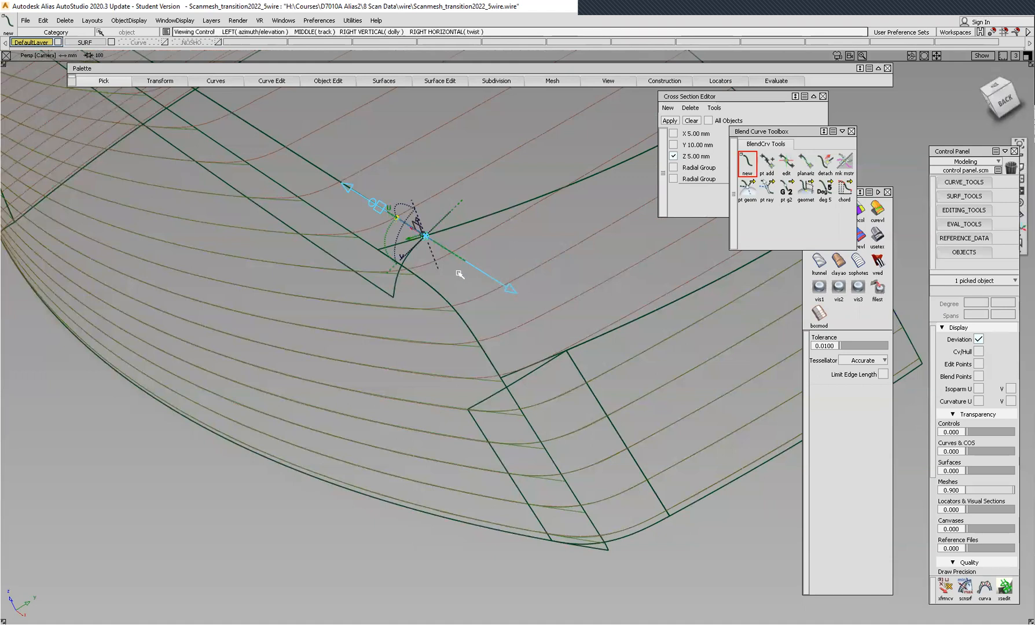
left_click_drag(368, 153, 408, 288, "alt+shift")
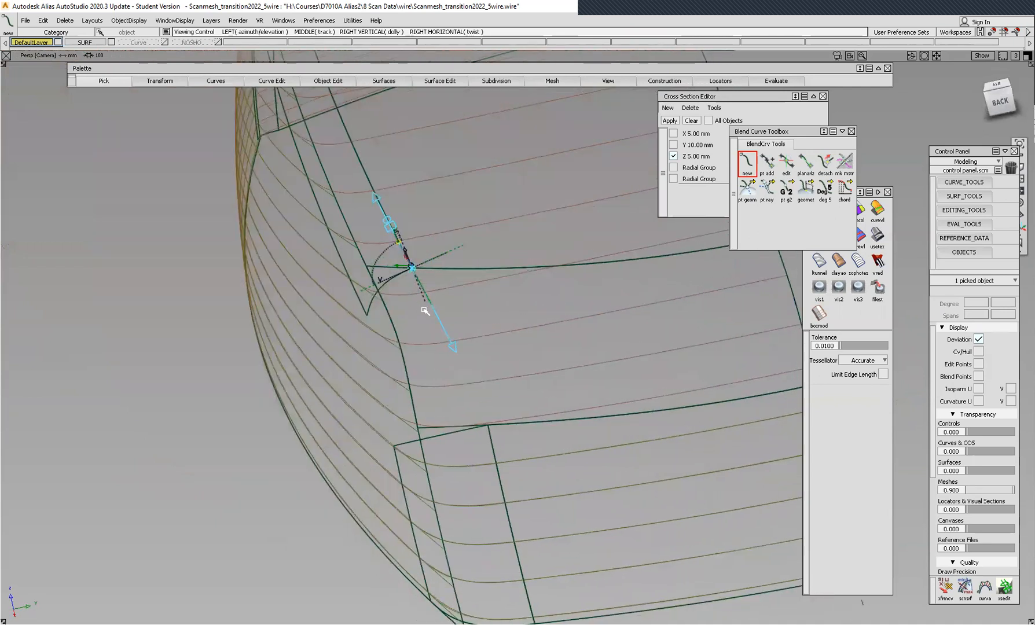
left_click_drag(490, 423, 570, 426, "alt+shift")
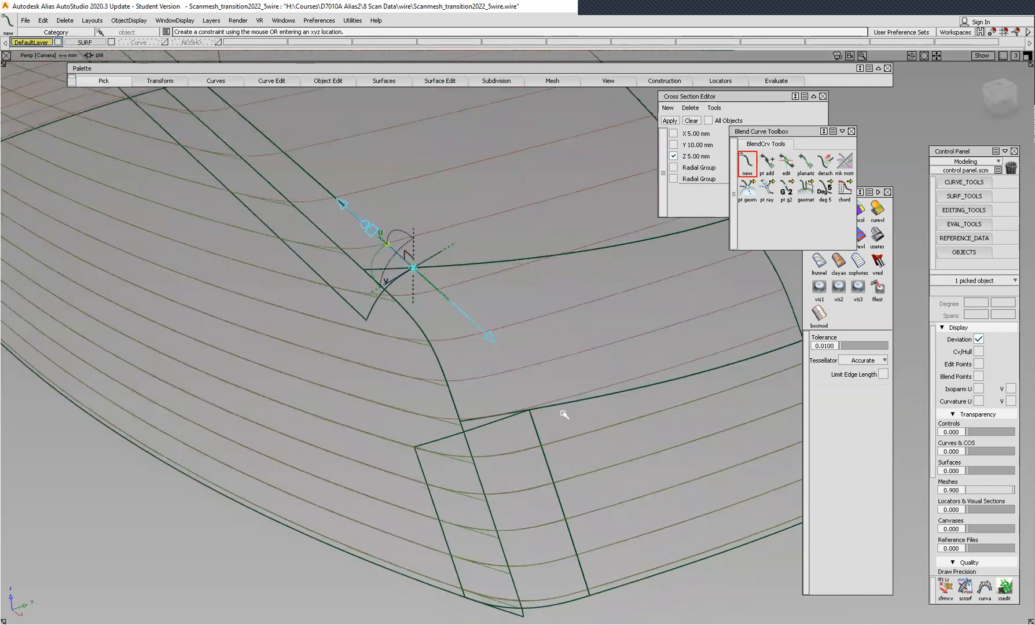
left_click(537, 432)
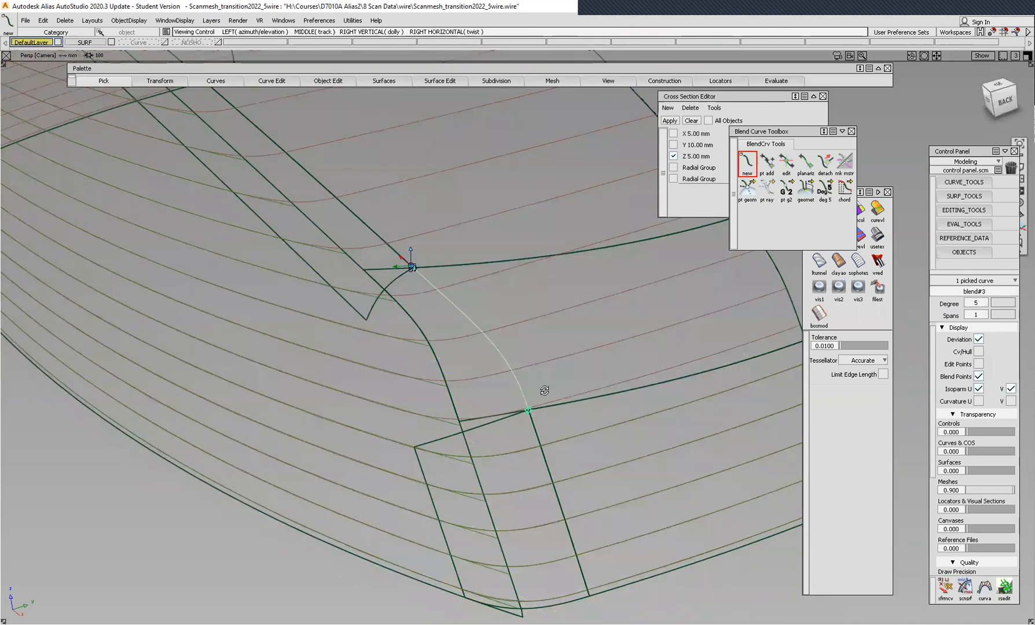
left_click_drag(545, 390, 651, 301, "alt+shift")
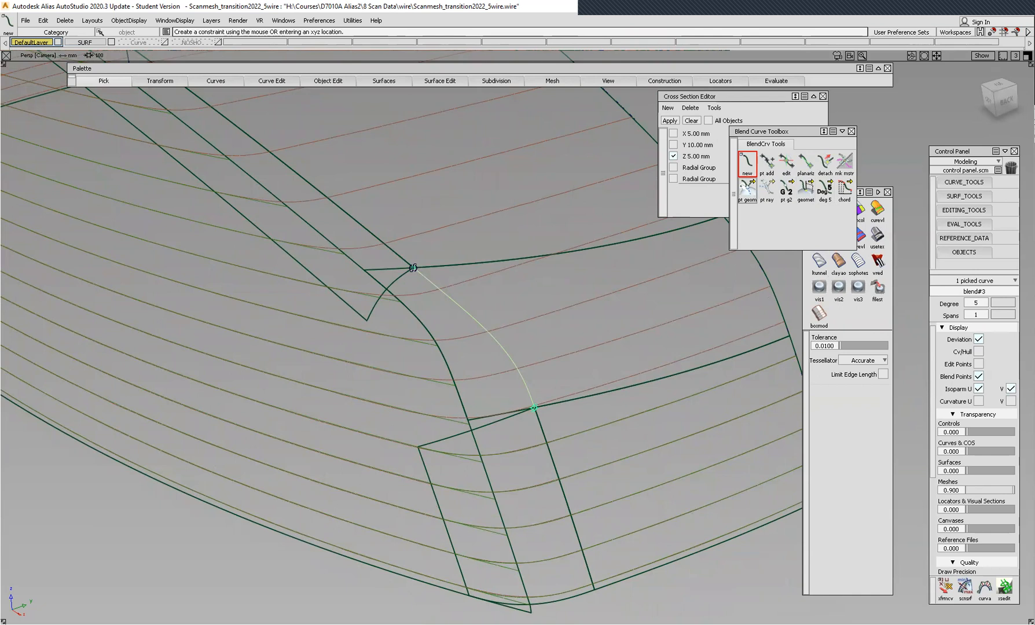
left_click(747, 191)
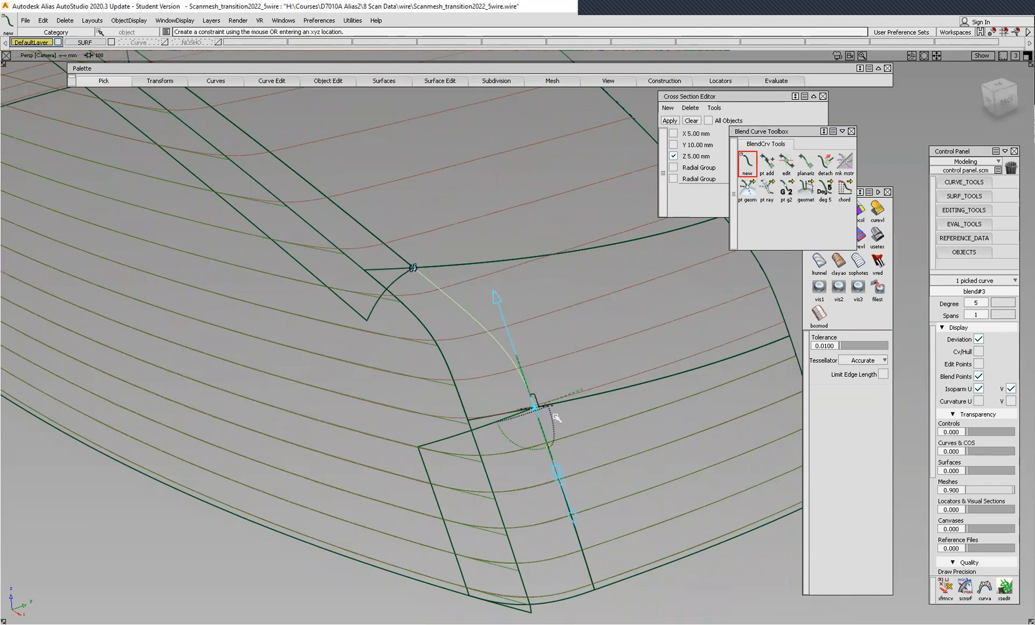
key("Delete")
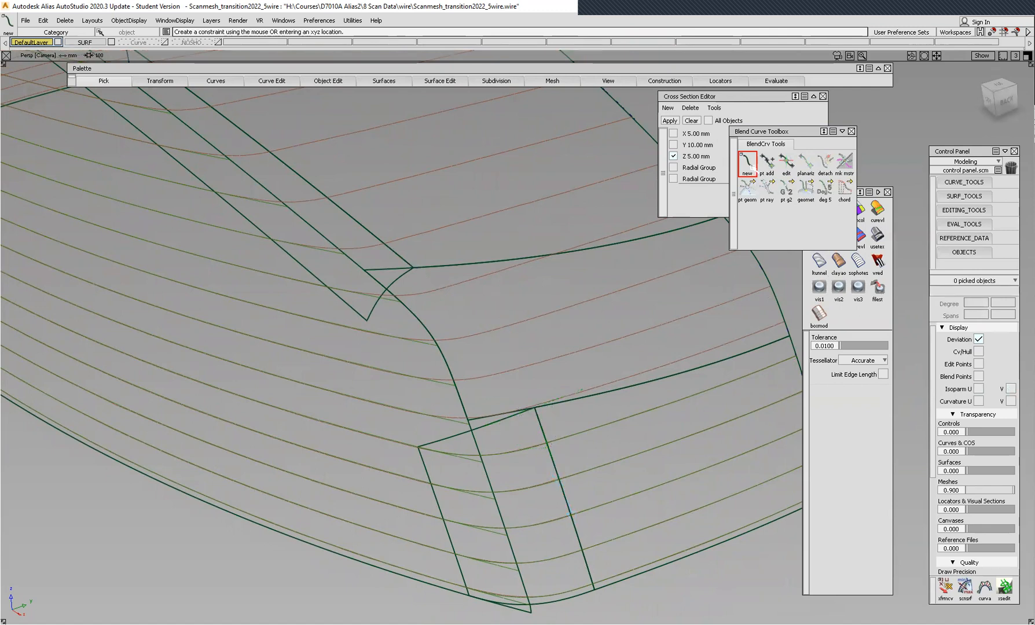
Start a degree 5 blend curve at the top side fillet's V=0 edge end, with G2 continuity and direction along that edge.
left_click(395, 252)
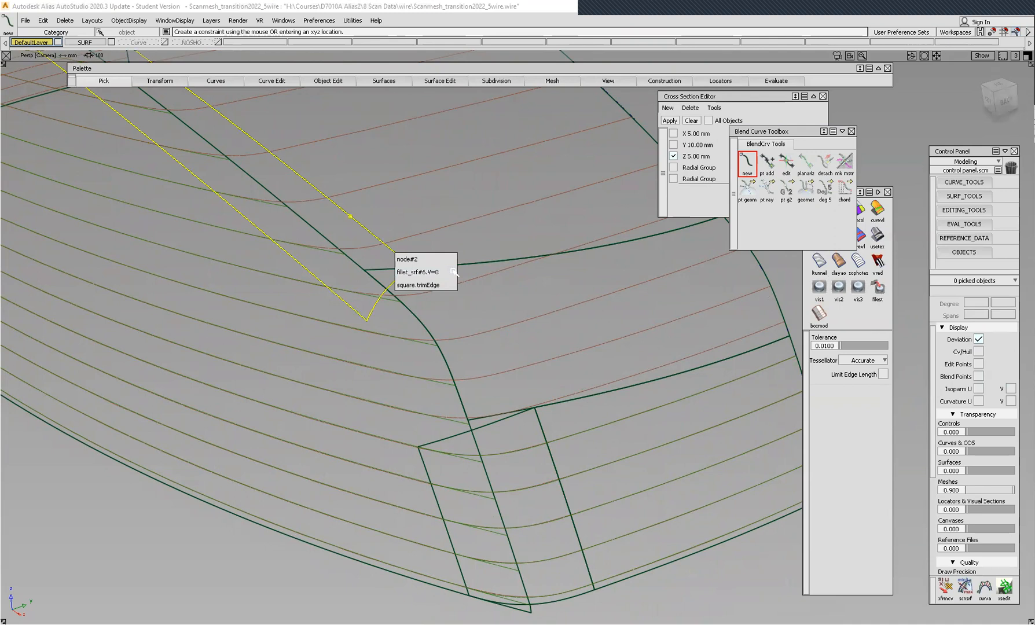
left_click(450, 271)
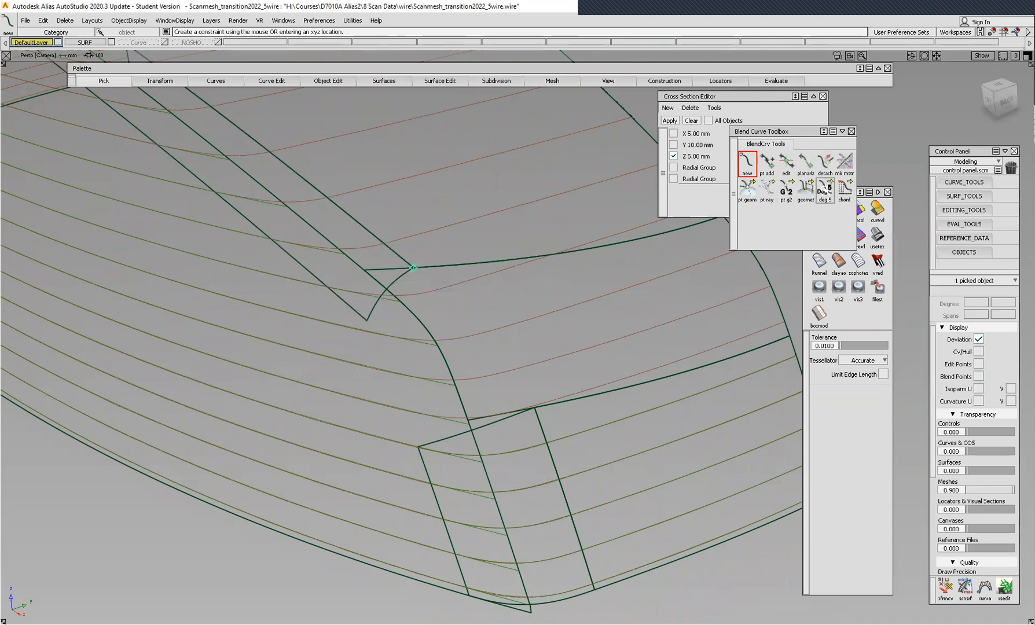
left_click(825, 189)
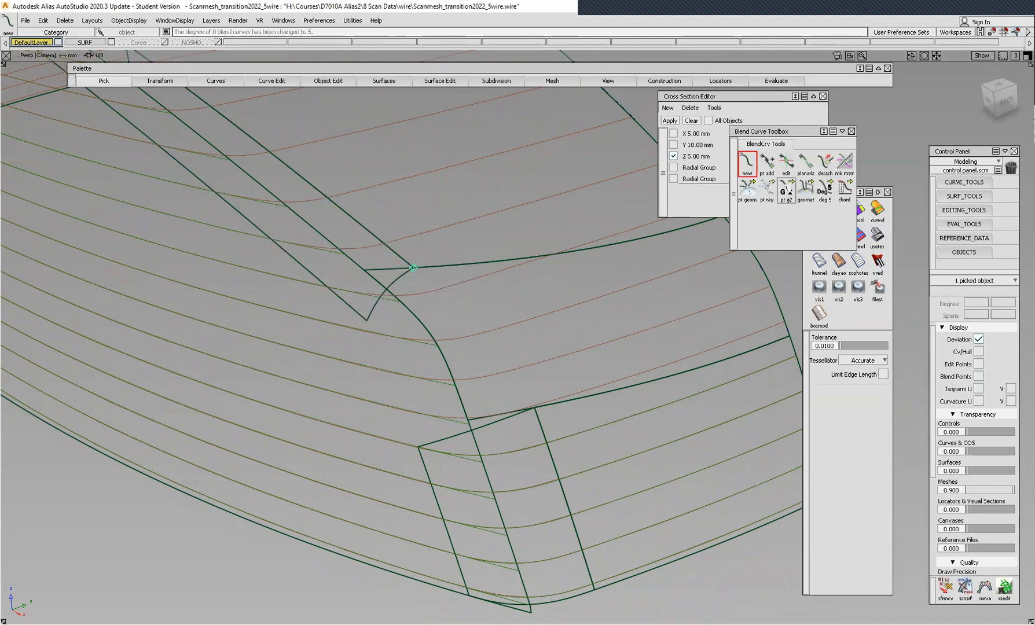
left_click(786, 188)
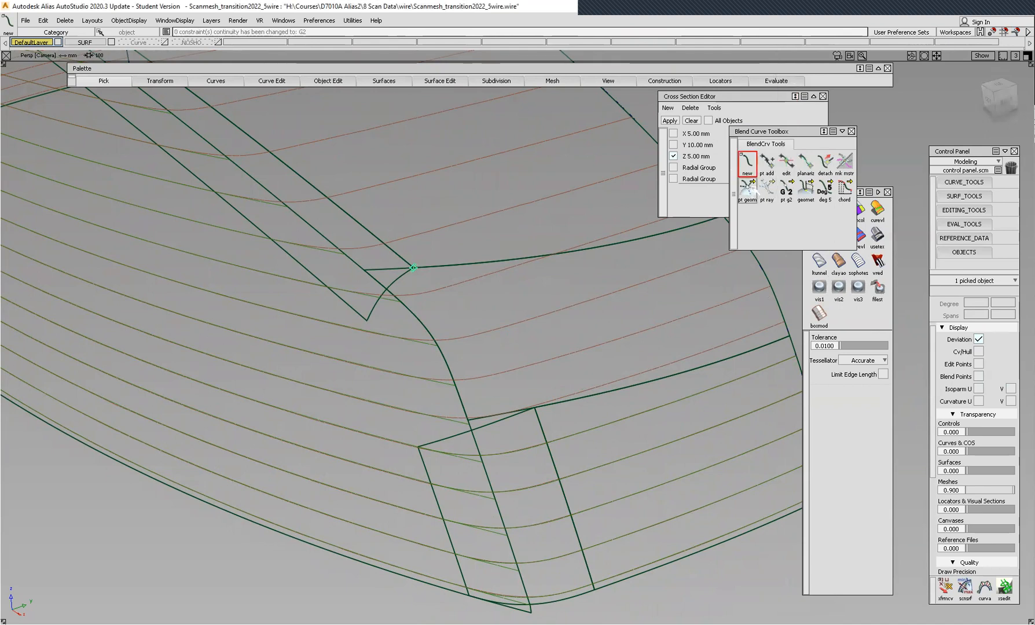
left_click(747, 188)
left_click(380, 238)
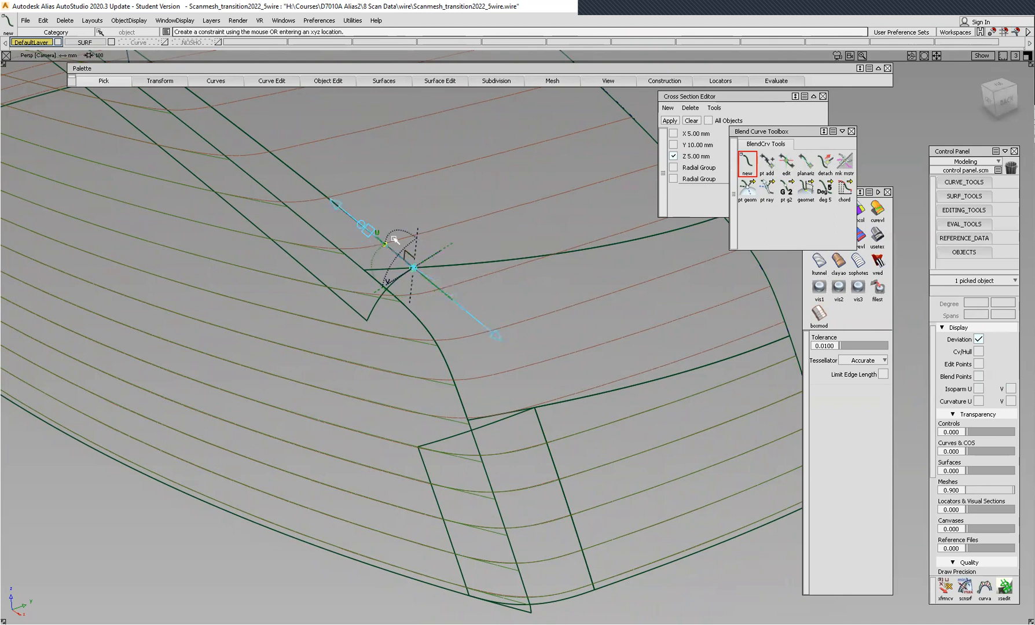
End the blend curve at the upper corner of the rear corner fillet, aligned to its edge, and display the curve's CVs and hull.
left_click(553, 443)
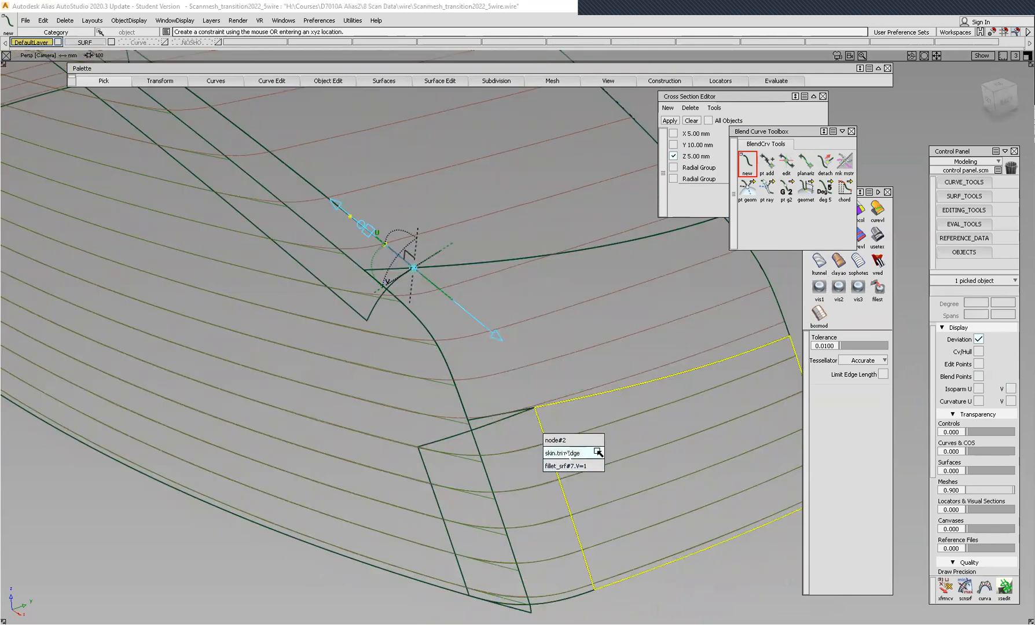
left_click(540, 454)
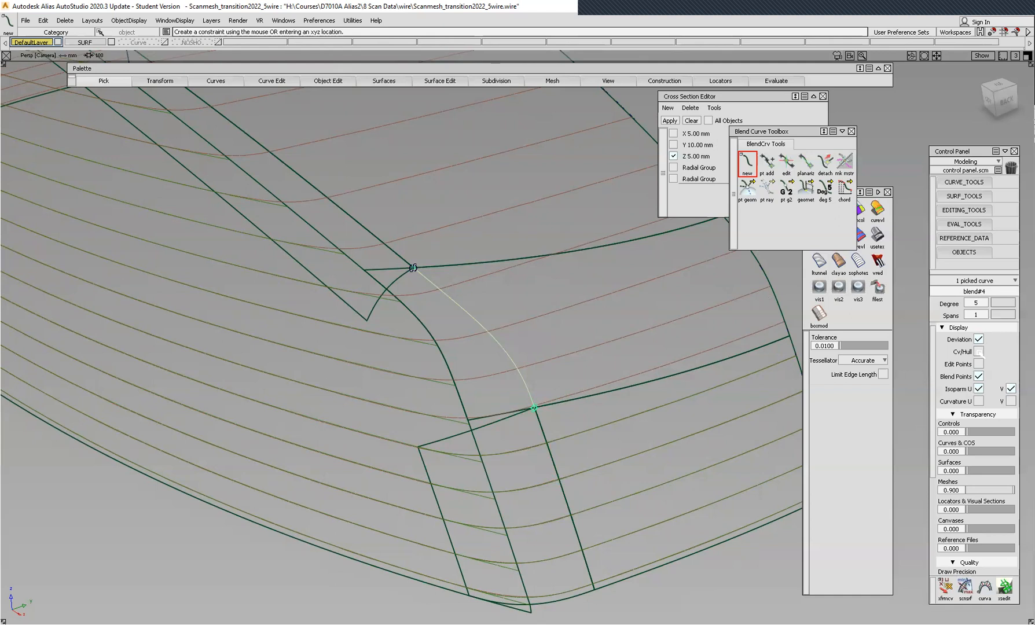
left_click_drag(651, 321, 578, 230, "alt+shift")
left_click_drag(556, 276, 417, 282, "alt+shift")
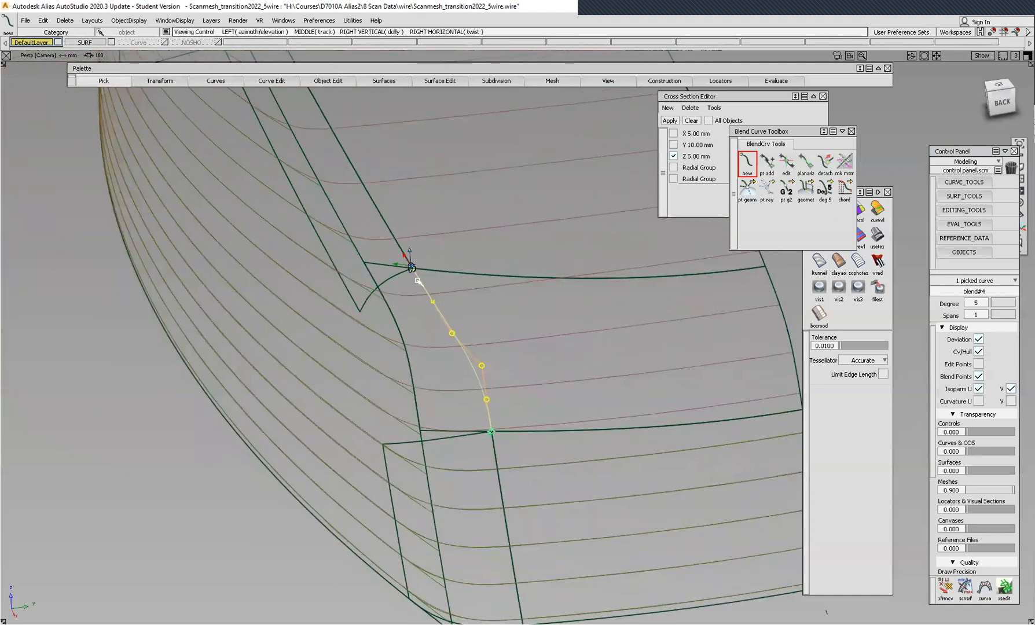
left_click_drag(559, 396, 641, 422, "alt+shift")
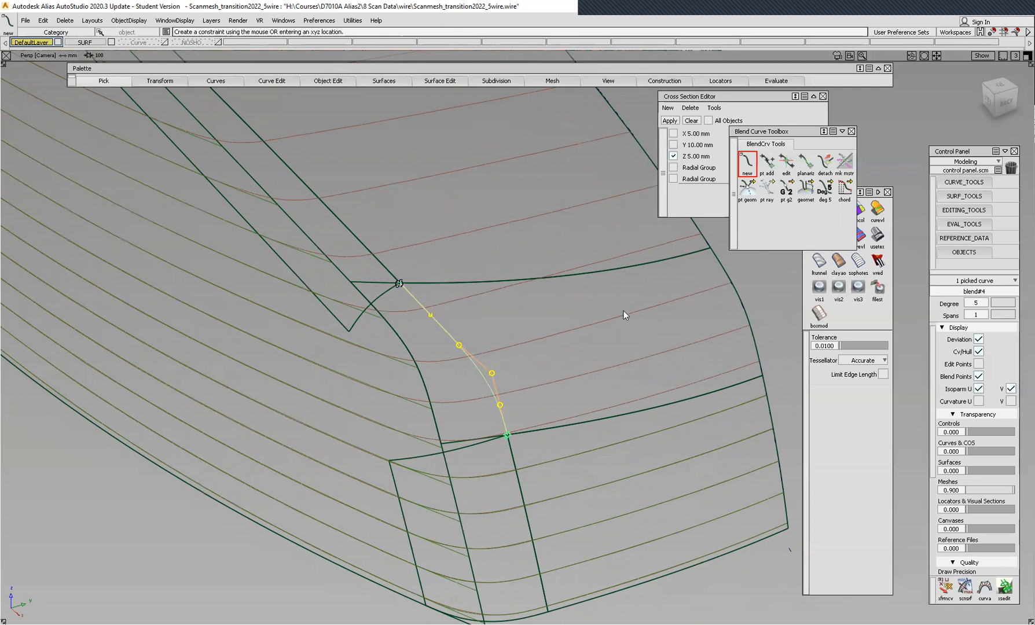
Pick the transition surface between the top and rear surfaces and display its CVs and hull alongside the blend curve.
left_click_drag(623, 306, 549, 307, "ctrl+shift")
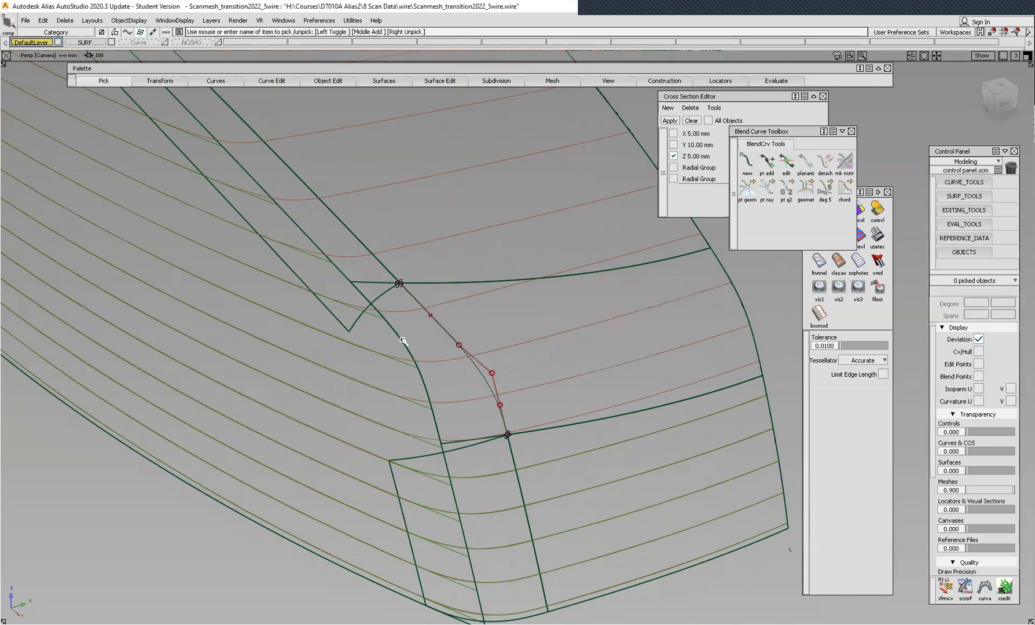
left_click(403, 341)
left_click(414, 346)
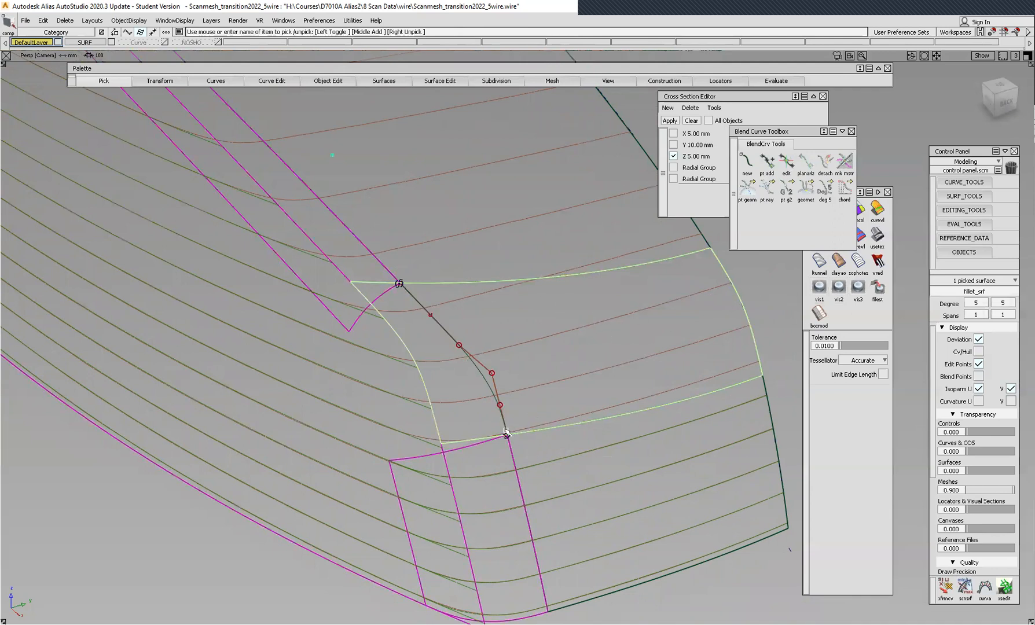
left_click(979, 352)
left_click_drag(640, 379, 539, 333, "alt+shift")
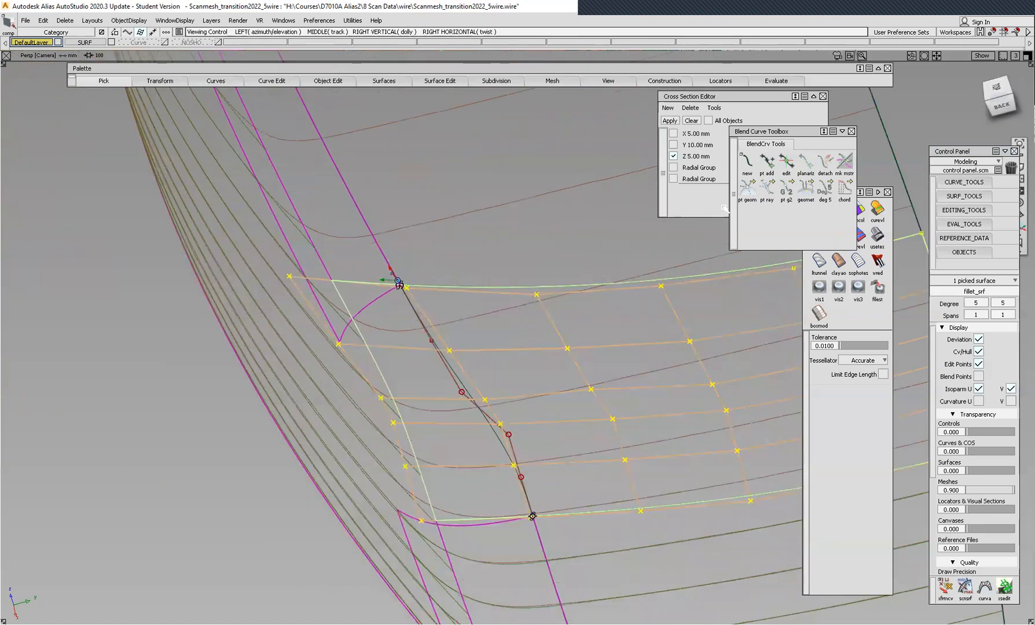
Edit the blend curve's upper end point and adjust its curvature scale to about 0.86, using the surface hull as reference.
left_click(786, 162)
left_click(405, 286)
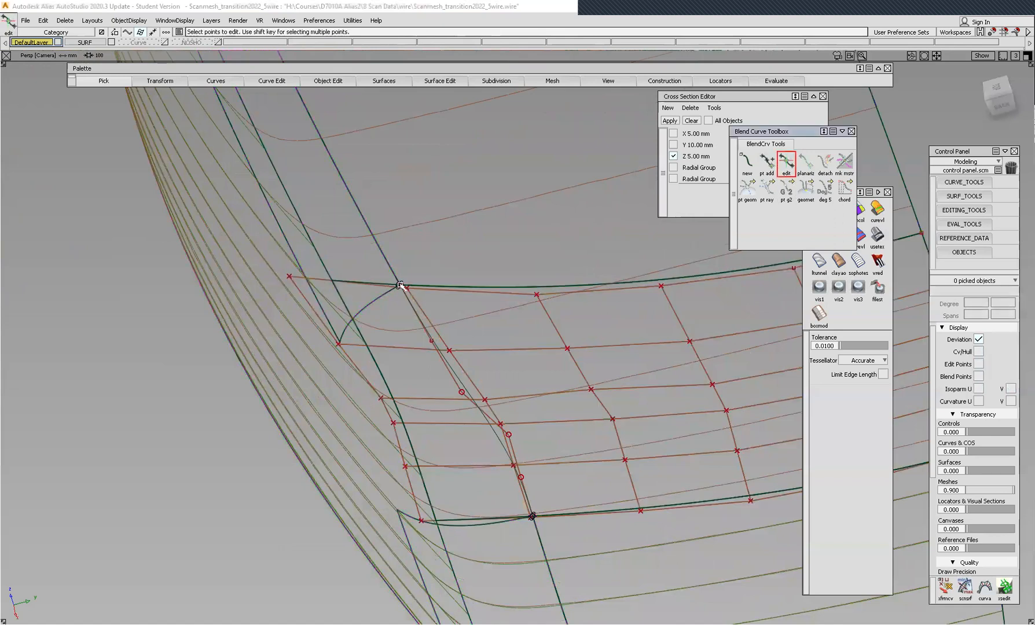
left_click(400, 284)
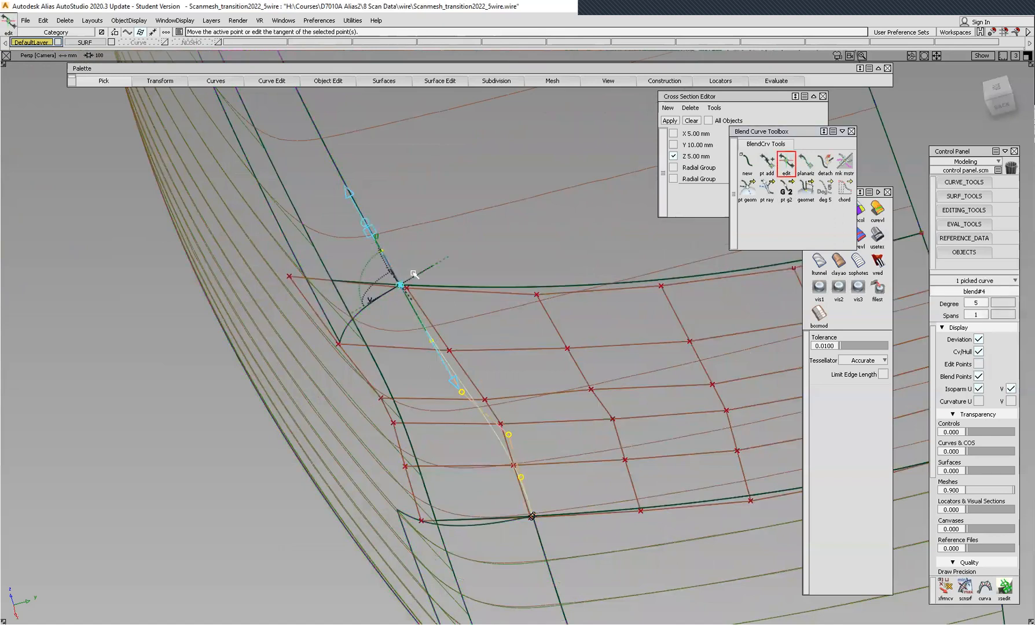
left_click_drag(375, 228, 397, 199)
left_click_drag(402, 212, 413, 191)
left_click_drag(369, 220, 395, 303)
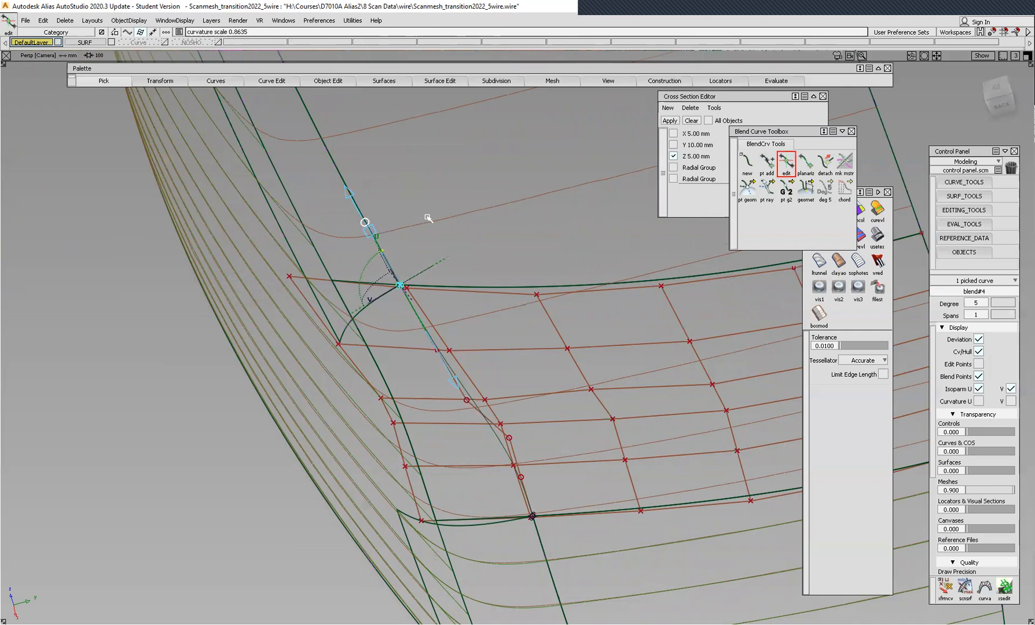
Edit the blend curve's lower end point, setting its magnitude to about 1.31 and tuning its curvature scale against the surface hull.
left_click_drag(555, 300, 690, 326, "alt+shift")
left_click_drag(637, 374, 669, 386, "alt+shift")
left_click(539, 513)
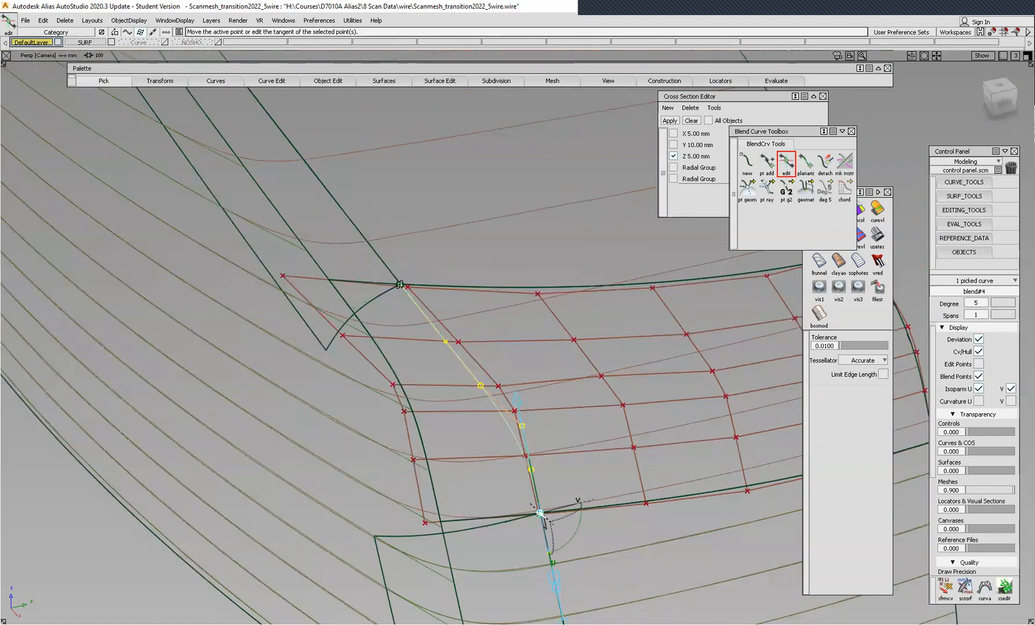
left_click_drag(539, 512, 628, 471, "alt+shift")
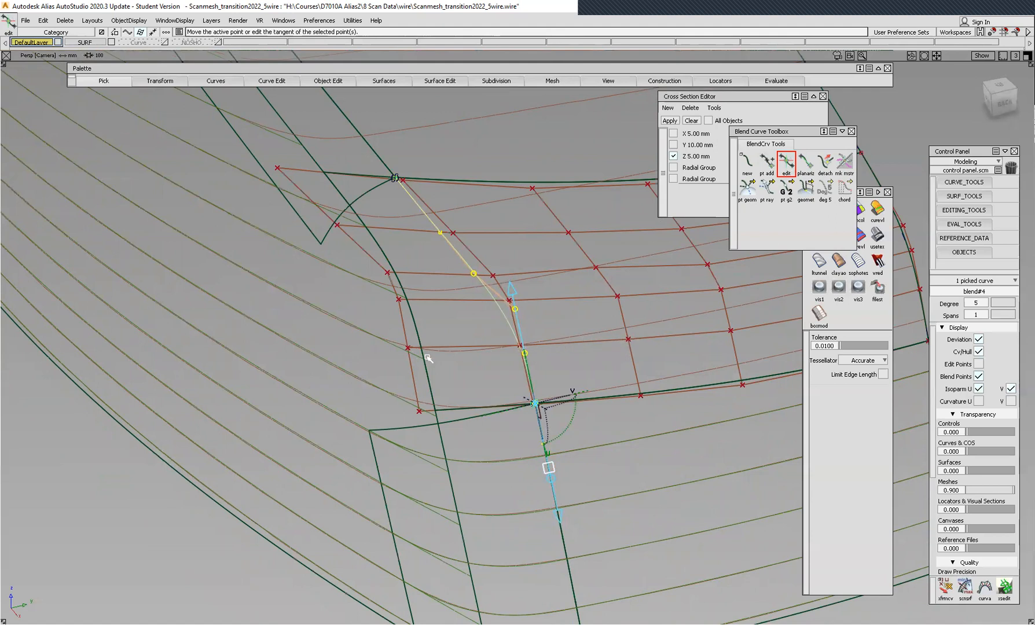
left_click_drag(553, 469, 626, 452)
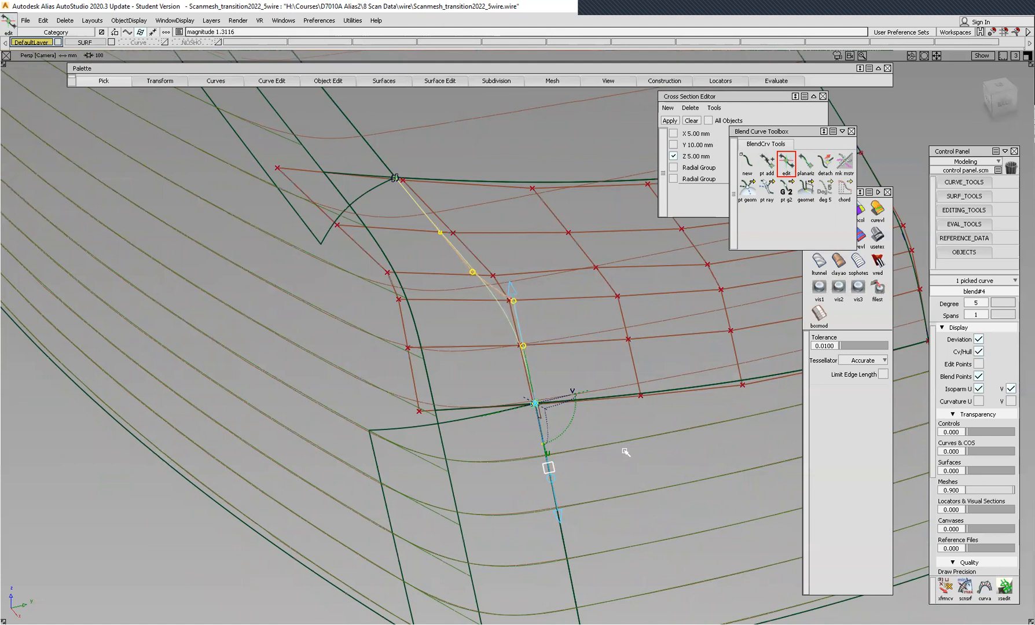
left_click_drag(556, 479, 581, 480)
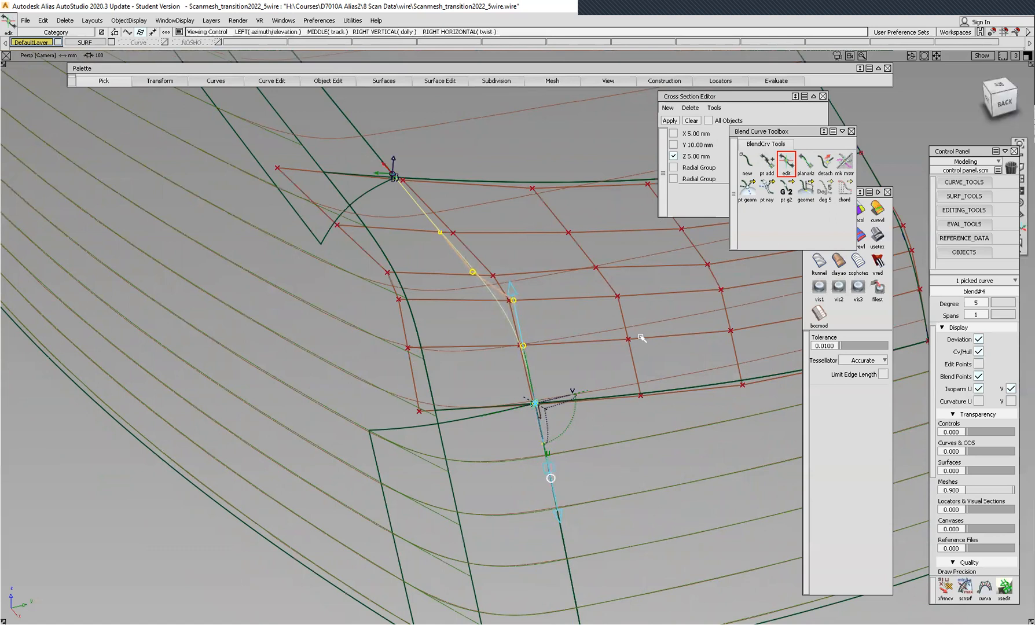
left_click_drag(575, 337, 489, 376, "alt+shift")
left_click_drag(550, 356, 598, 306, "alt+shift")
left_click(542, 284)
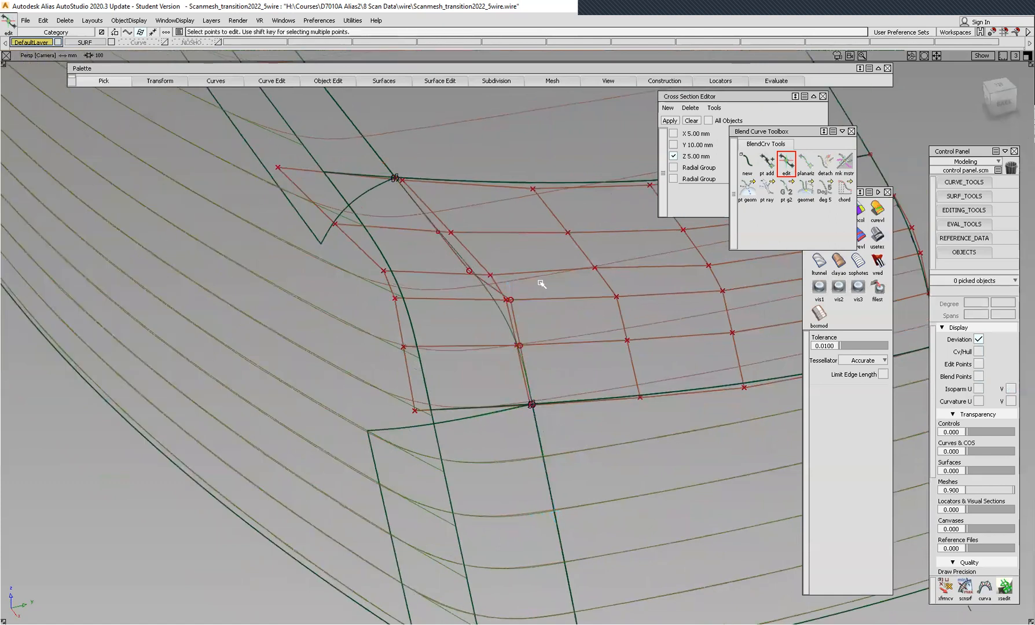
Project the blend curve onto the transition surface as a curve on surface, using the Normal vector option with history.
left_click_drag(546, 260, 506, 258, "ctrl+shift")
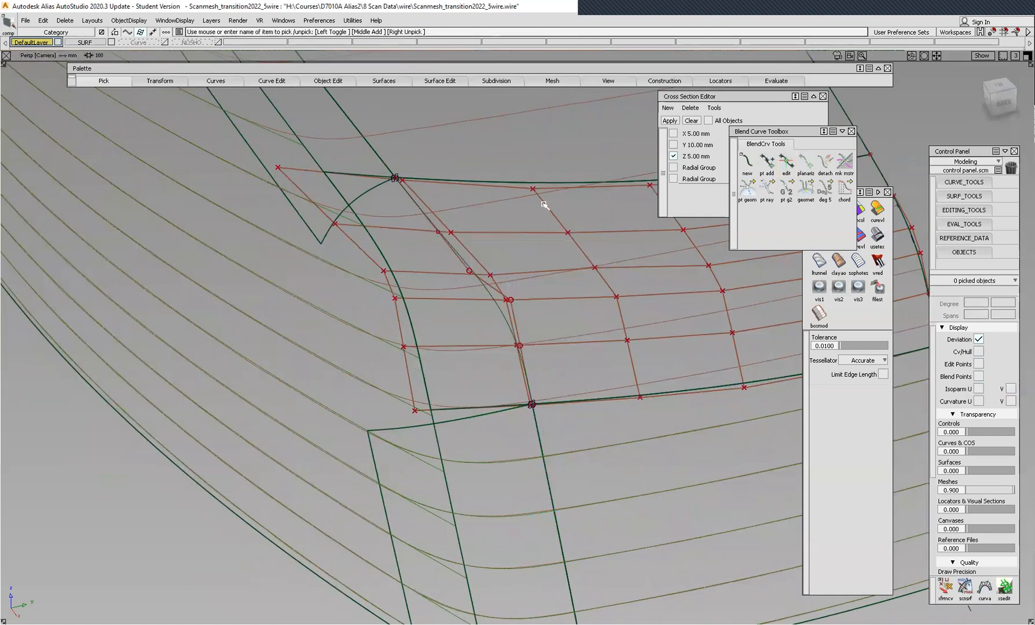
left_click(545, 205)
right_click(515, 220, "ctrl+shift")
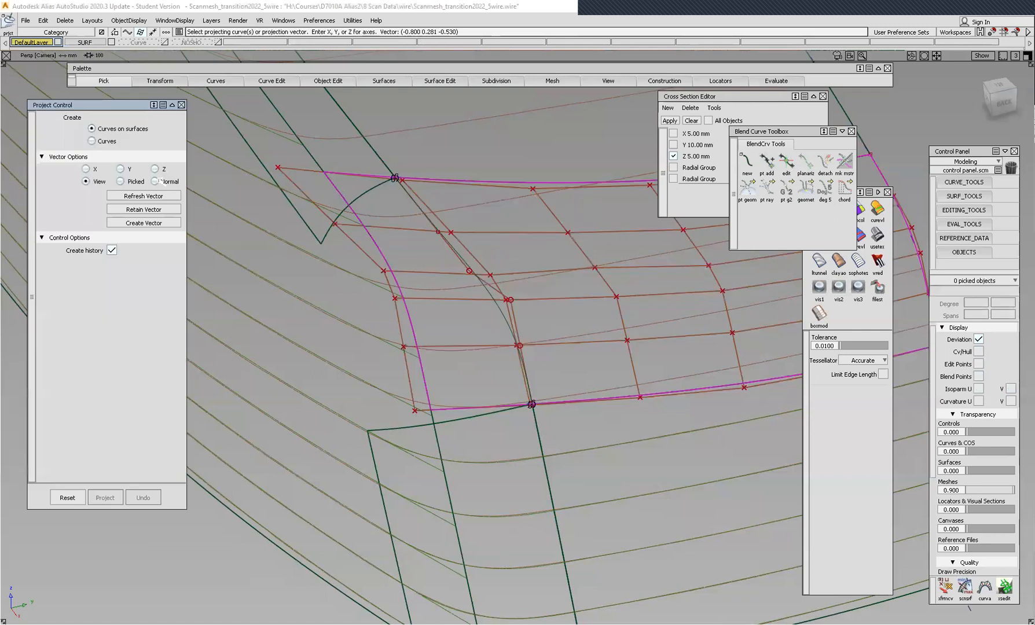
left_click(155, 181)
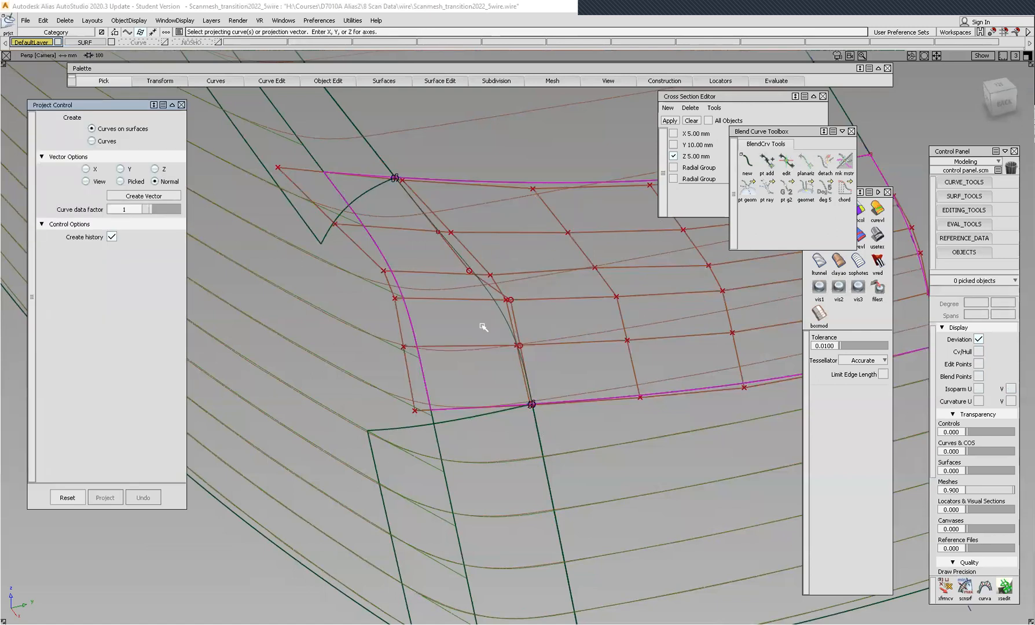
left_click(513, 339)
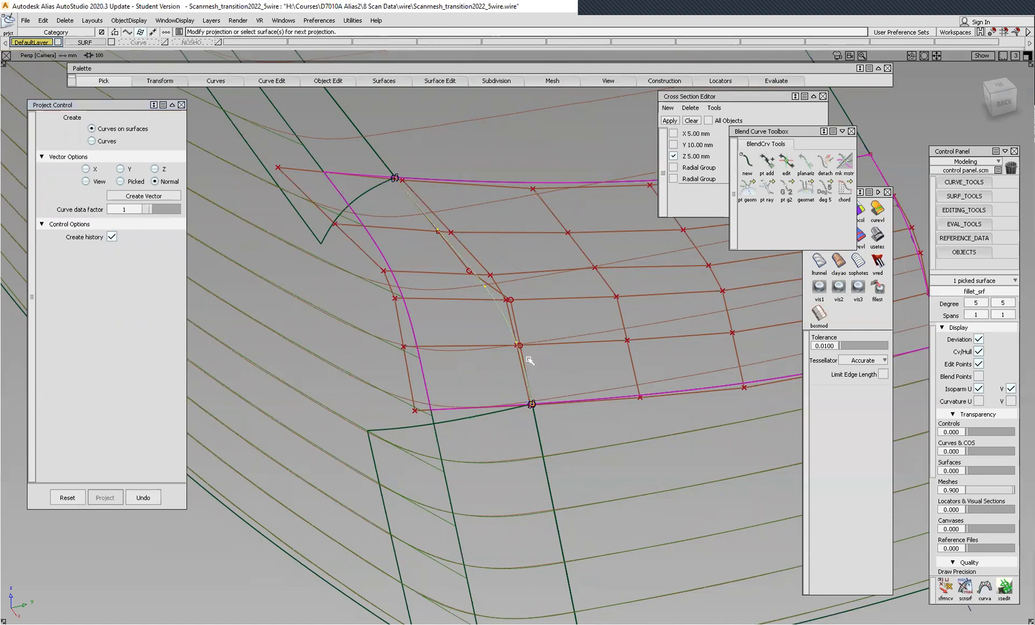
left_click_drag(518, 347, 467, 267, "alt+shift")
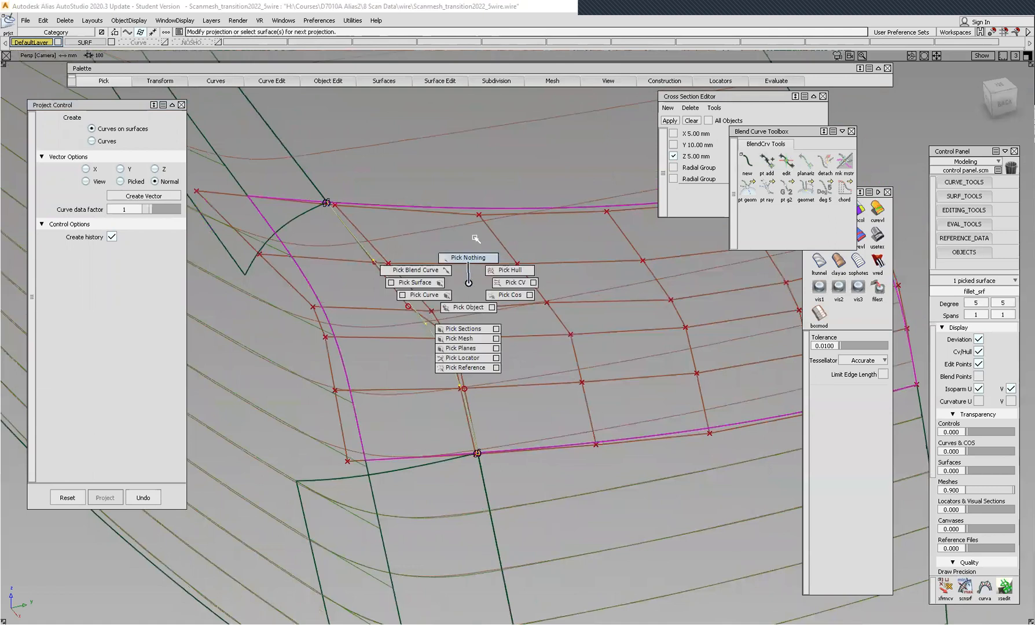
left_click_drag(474, 244, 474, 245, "ctrl+shift")
Trim convert the region of the transition surface on the rear side of the projected curve into a natural surface.
middle_click_drag(475, 237, 487, 294, "ctrl+shift")
left_click(454, 255)
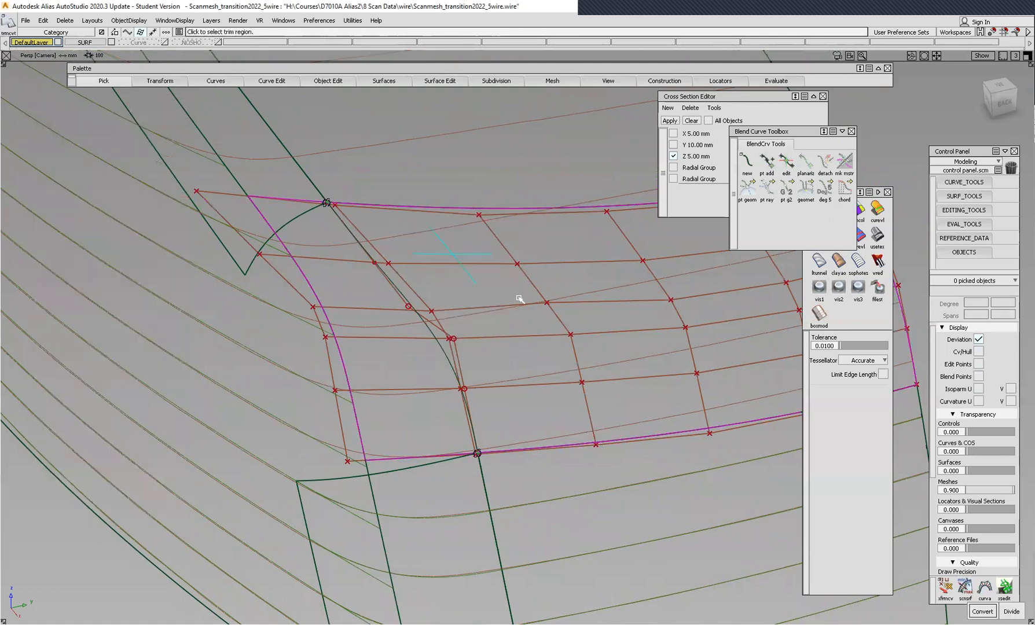
left_click(520, 299)
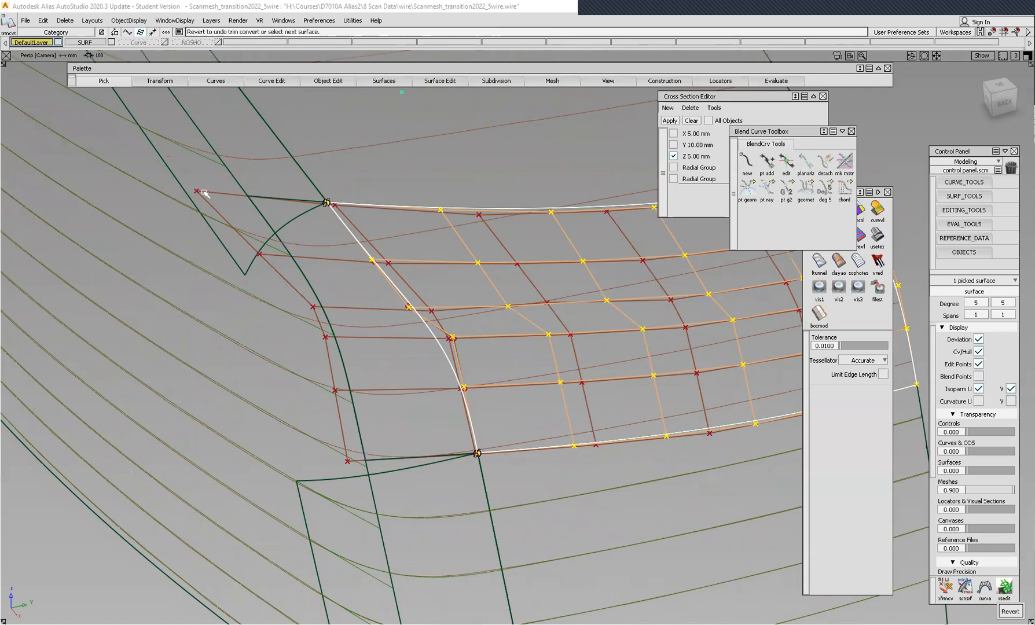
Assign the original untrimmed transition surface and the blend curve used for trimming to the NOSHO layer.
left_click_drag(439, 155, 439, 131, "ctrl+shift")
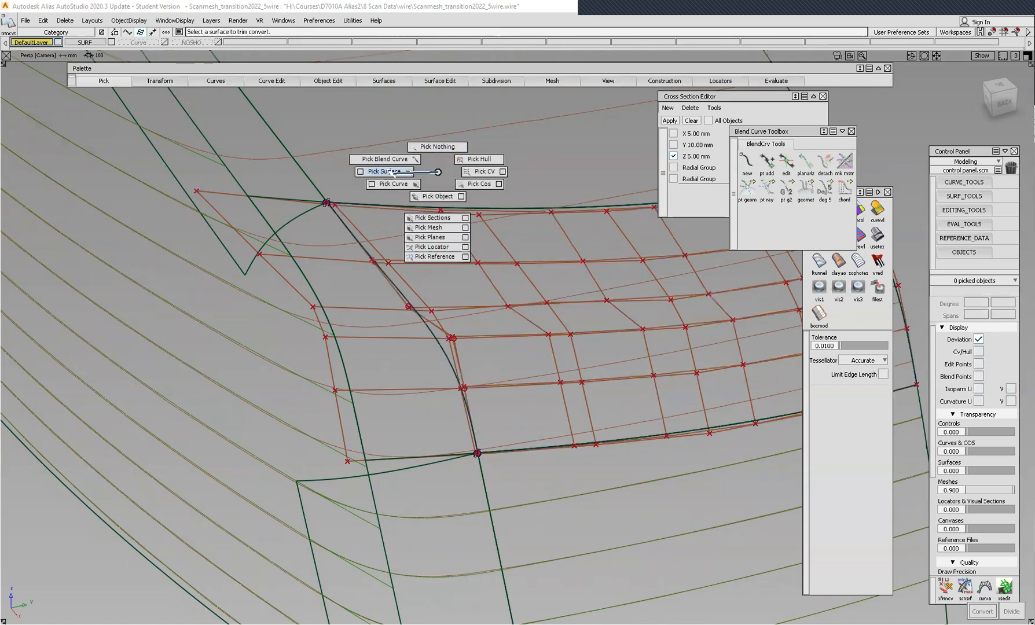
left_click(221, 195)
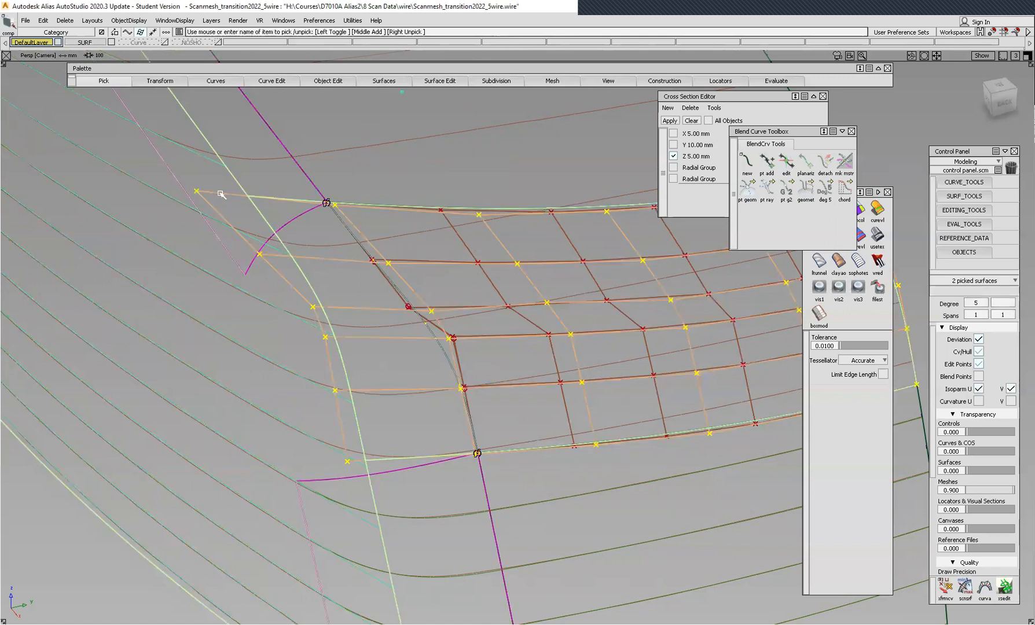
left_click(171, 198)
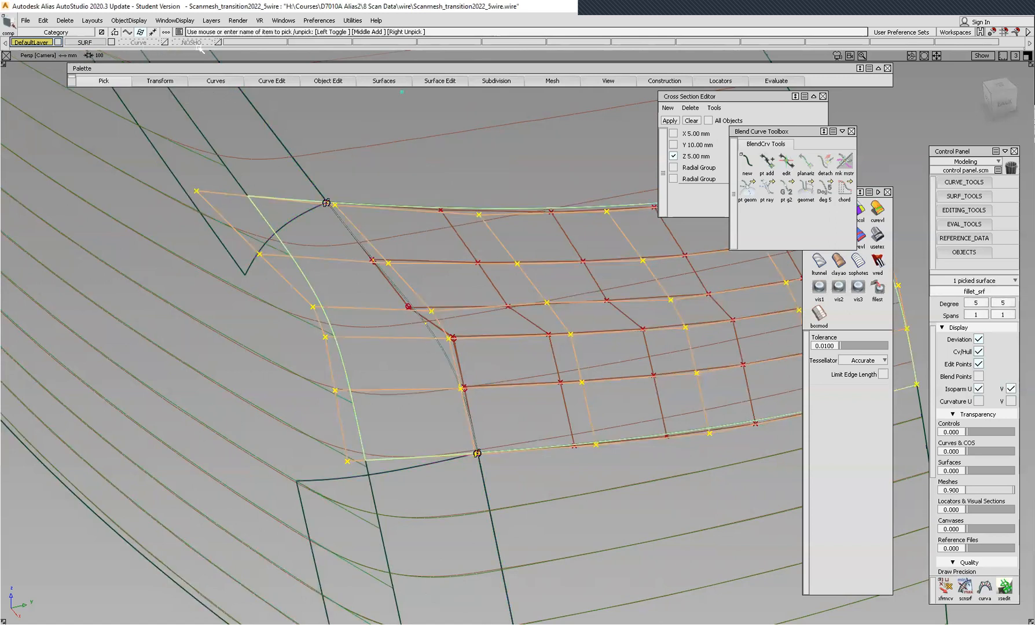
left_click_drag(199, 43, 199, 52)
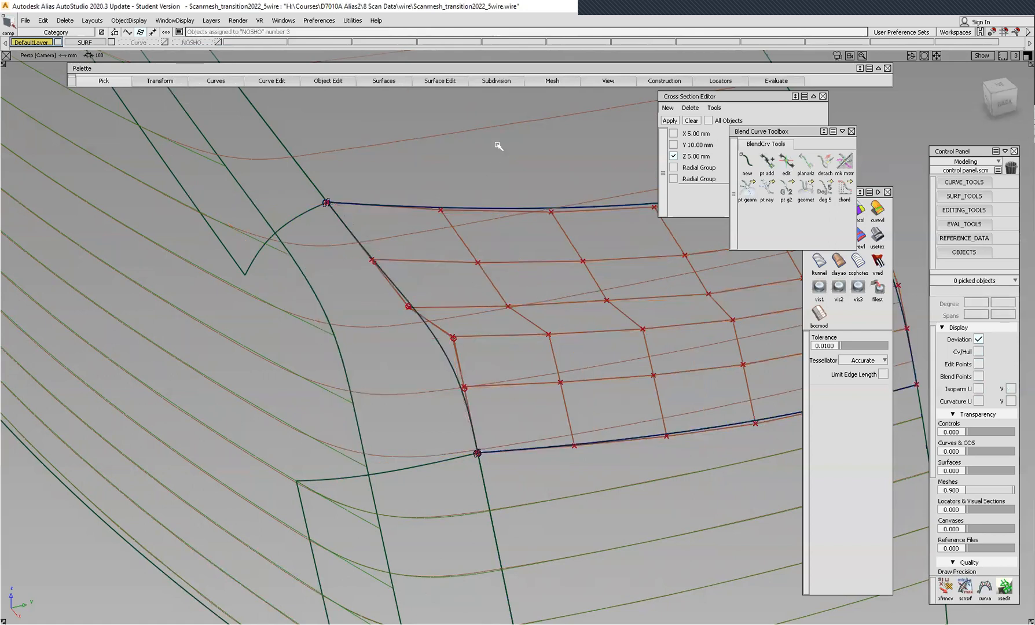
left_click_drag(492, 167, 446, 179, "ctrl+shift")
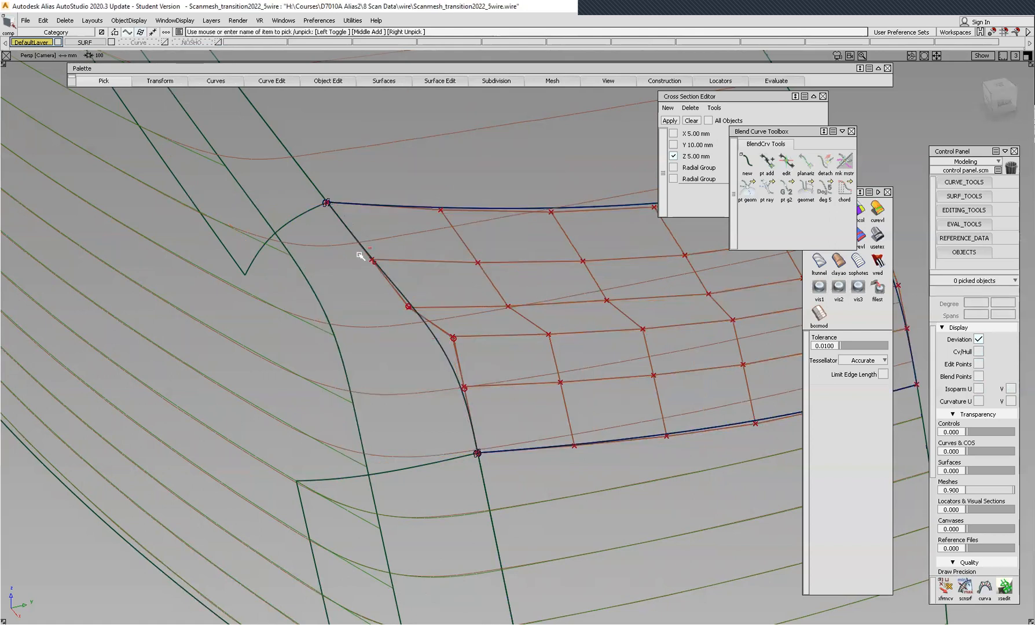
left_click(362, 227)
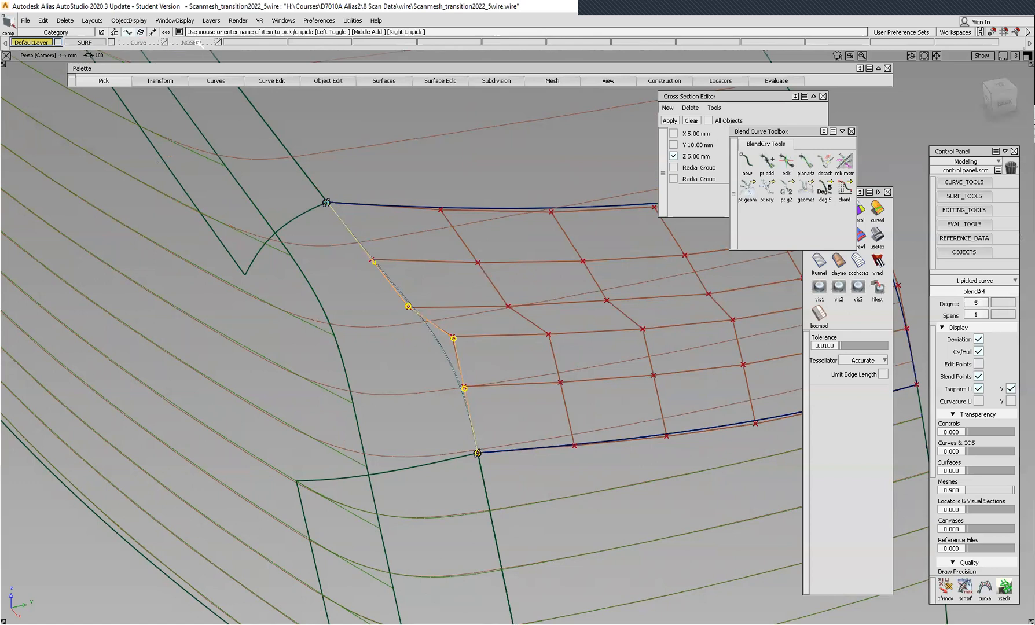
left_click_drag(198, 43, 198, 55)
Examine the converted surface and how the top side and rear corner fillet ends meet it at the open corner.
right_click_drag(483, 258, 436, 302, "alt+shift")
mouse_move(436, 302)
left_mouse_down("alt+shift")
mouse_move(129, 319)
mouse_move(264, 287)
mouse_move(410, 219)
mouse_move(351, 246)
mouse_move(449, 274)
mouse_move(624, 270)
mouse_move(641, 260)
mouse_move(437, 332)
mouse_move(446, 311)
left_mouse_up("alt+shift")
middle_click_drag(446, 311, 572, 368, "alt+shift")
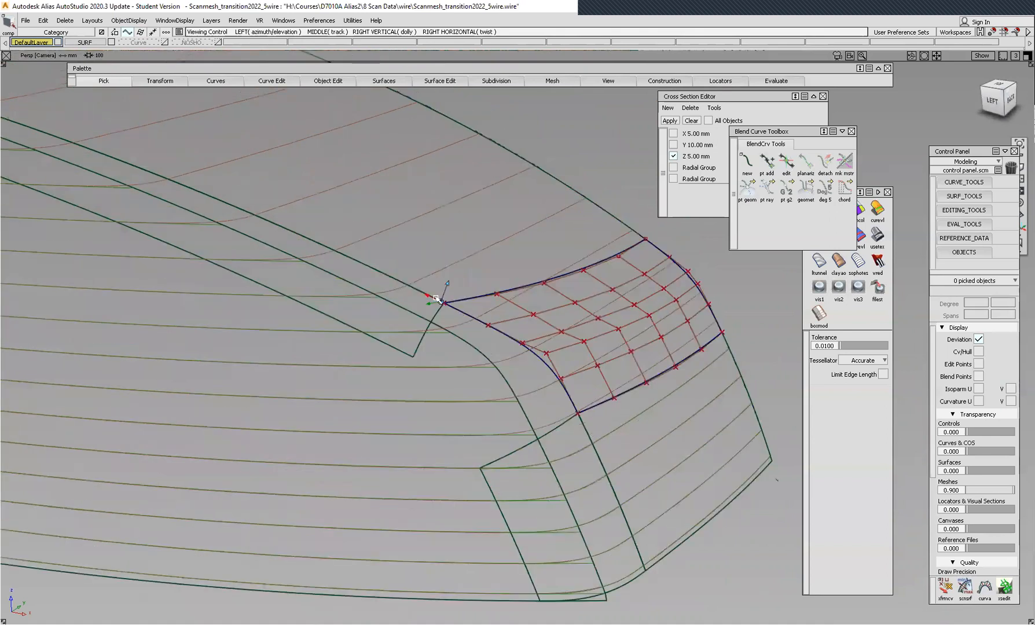
right_click_drag(453, 336, 515, 355, "alt+shift")
middle_click_drag(369, 334, 440, 347, "alt+shift")
left_click_drag(440, 346, 596, 277, "alt+shift")
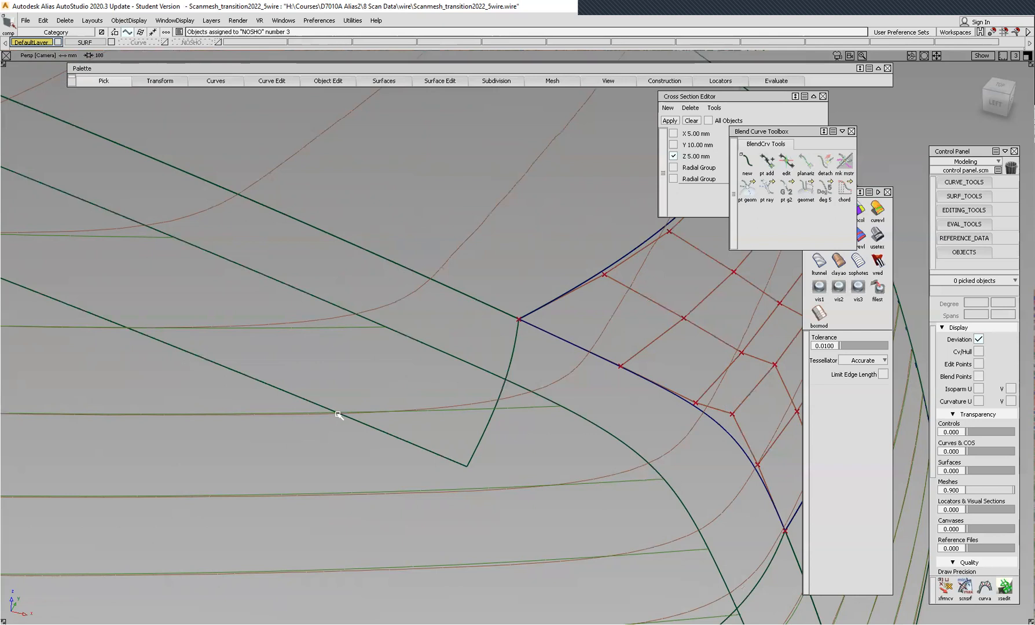
right_click_drag(374, 334, 421, 331, "alt+shift")
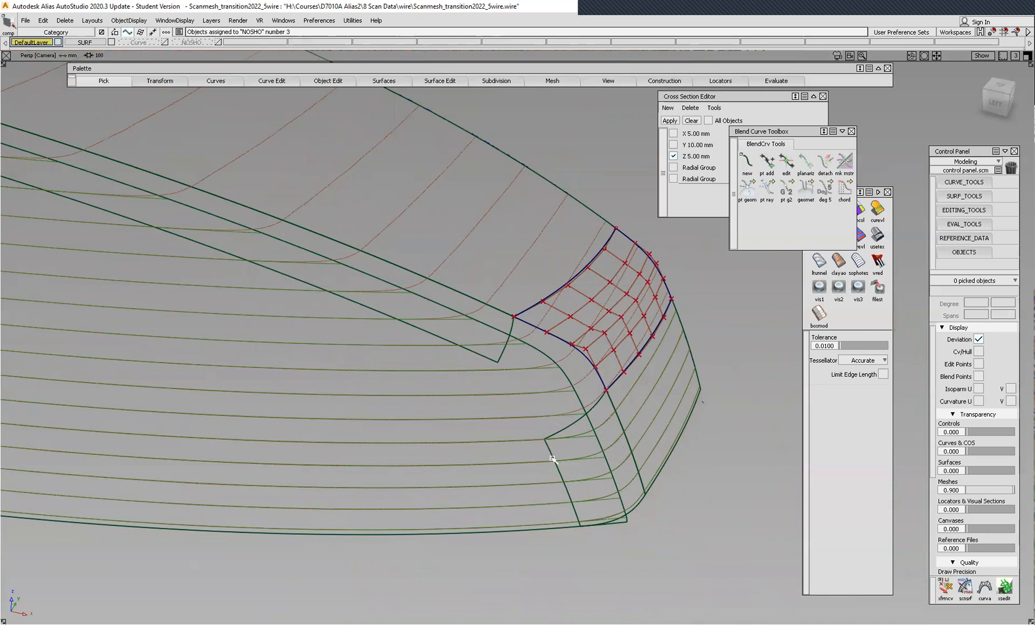
mouse_move(613, 332)
left_mouse_down("alt+shift")
mouse_move(510, 325)
mouse_move(522, 319)
left_mouse_up("alt+shift")
Start a degree 5 blend curve with G2 continuity at the converted surface's V=0 edge corner, using geometry direction aligned with that edge.
left_click(747, 163)
right_click_drag(576, 361, 578, 330, "alt+shift")
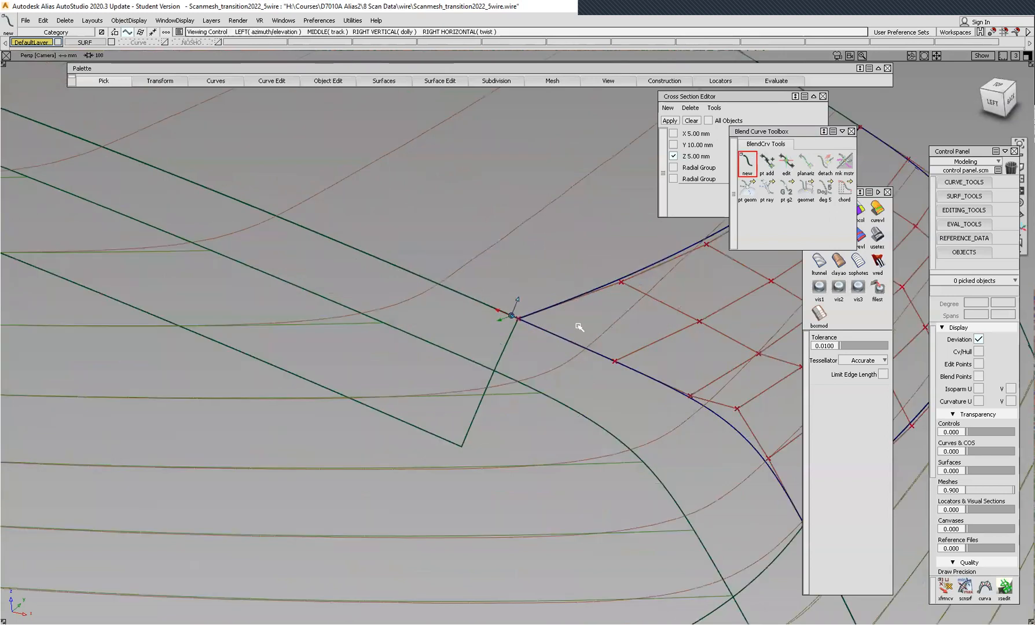
left_click(582, 298)
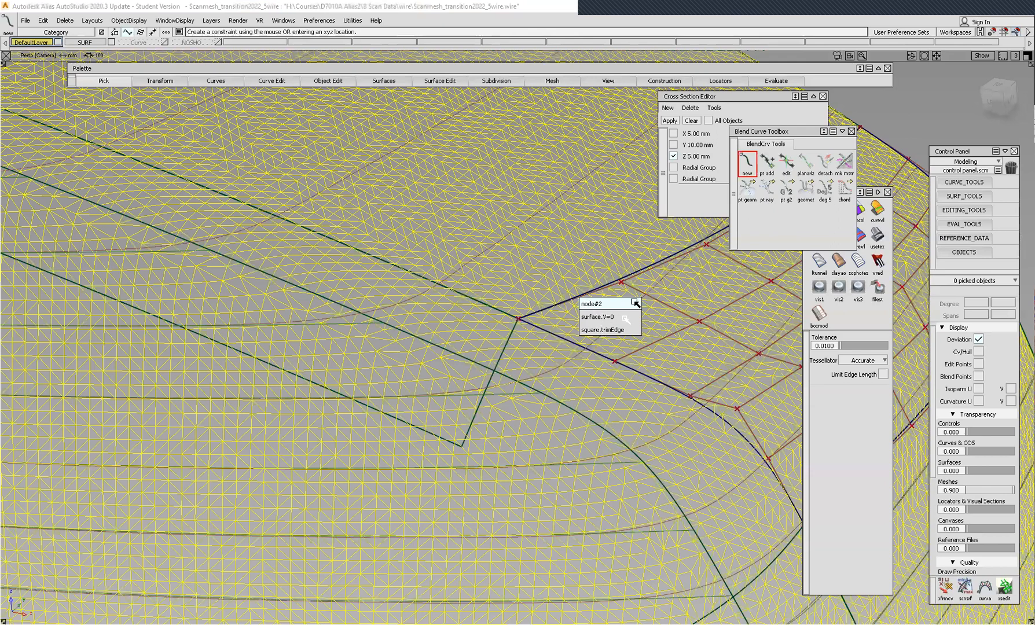
left_click(605, 317)
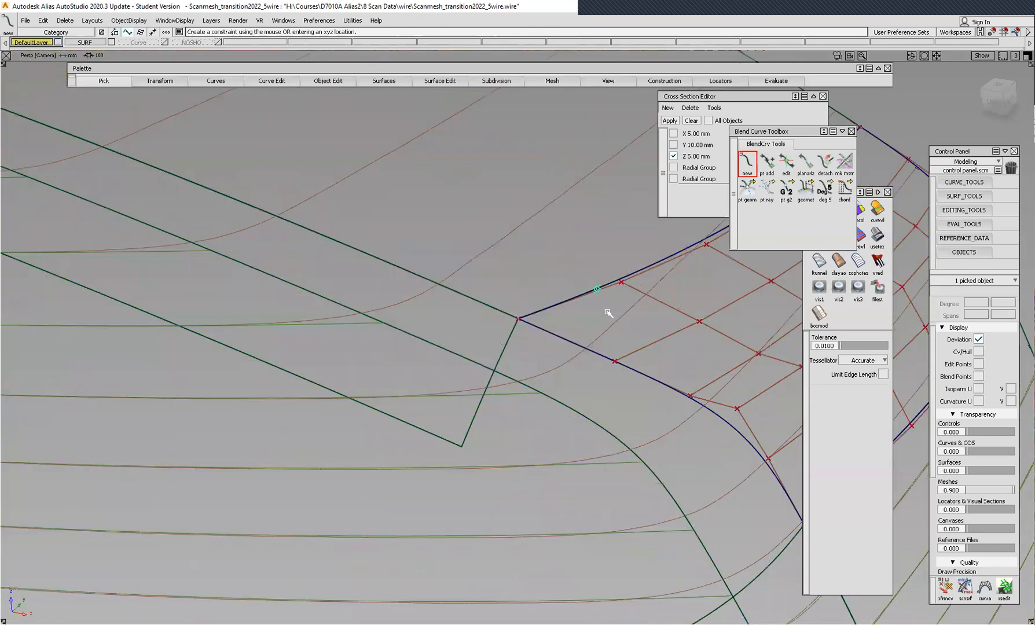
left_click_drag(537, 329, 472, 334)
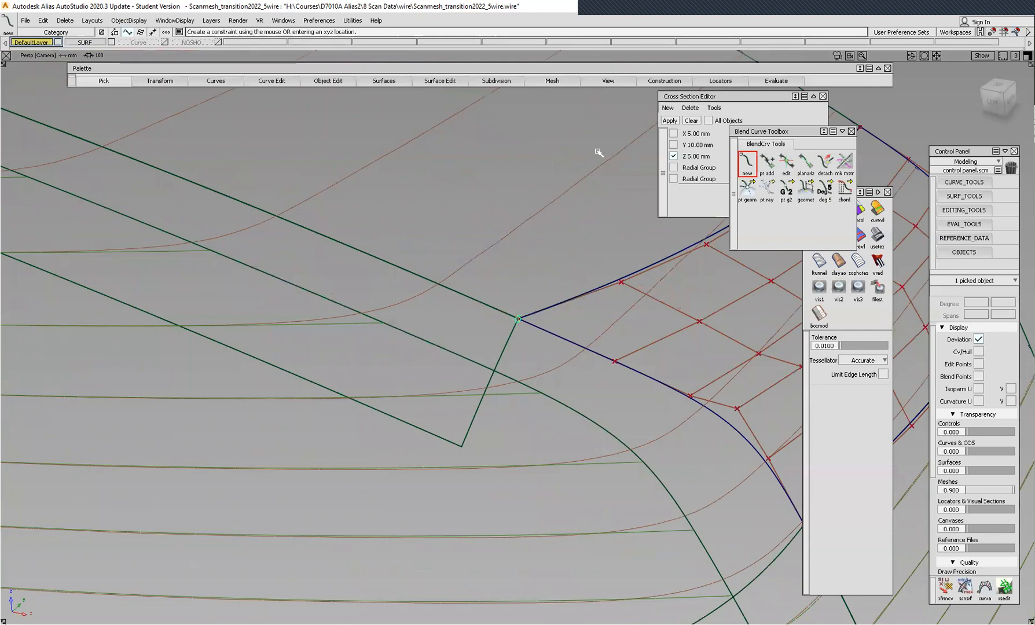
left_click_drag(825, 189, 825, 74)
left_click_drag(786, 189, 788, 106)
left_click(748, 188)
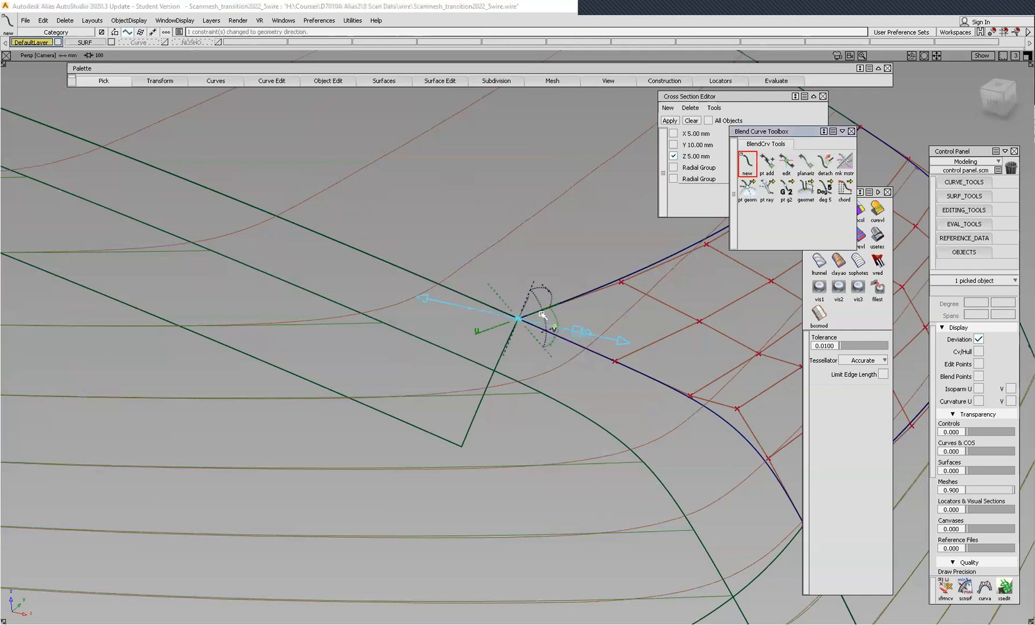
left_click(498, 328)
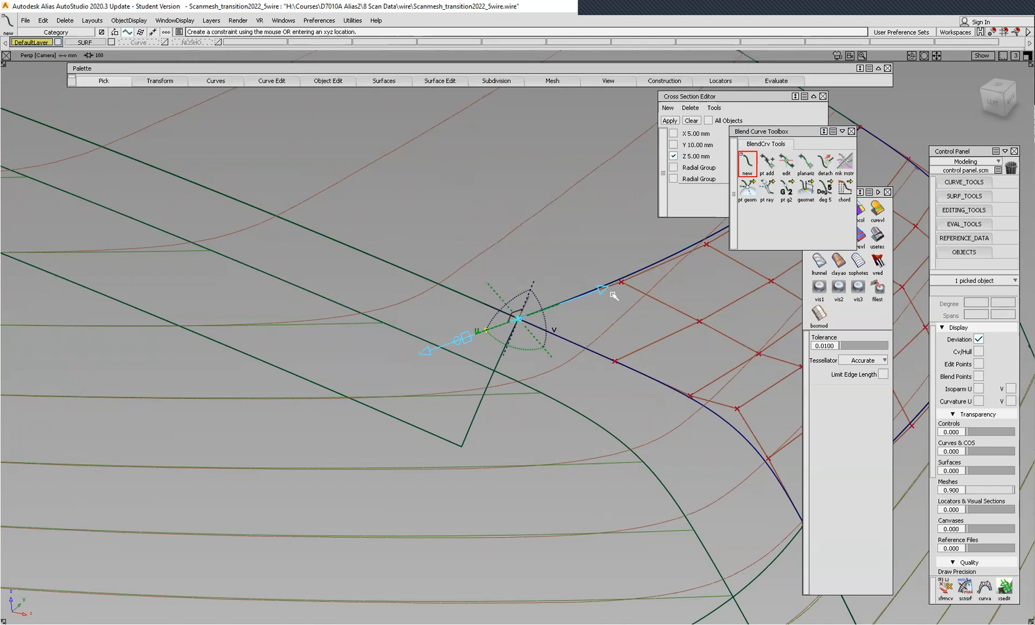
End the blend curve on the top side fillet's V=1 edge, short of its corner, and display the curve's CVs and hull.
left_click_drag(434, 452, 467, 442, "alt+shift")
left_click(465, 441)
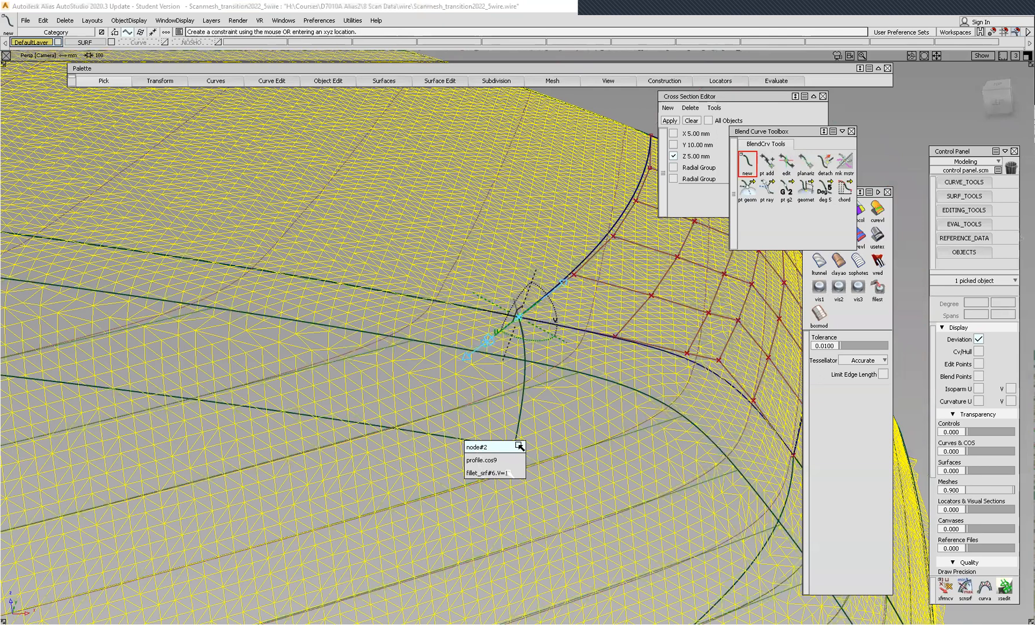
left_click_drag(517, 470, 417, 379)
left_click_drag(550, 465, 524, 428, "alt+shift")
right_click_drag(524, 429, 509, 322, "alt+shift")
middle_click_drag(509, 322, 487, 277, "alt+shift")
left_click_drag(496, 306, 498, 283, "alt+shift")
left_click(978, 351)
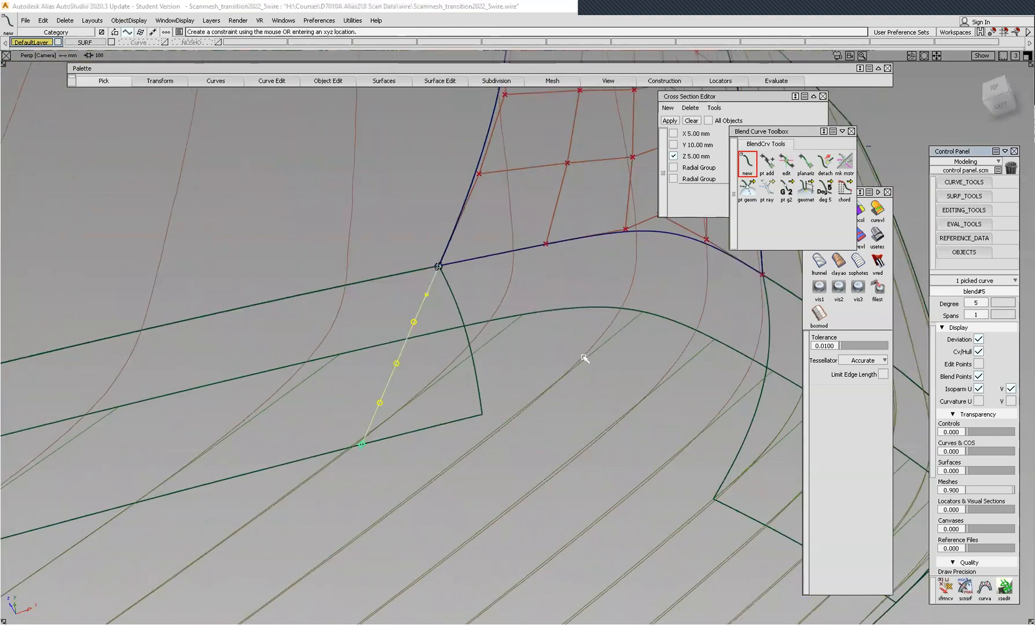
Display the top side fillet's CVs and hull and compare them with the new blend curve's CV layout.
left_click_drag(522, 354, 559, 416, "alt+shift")
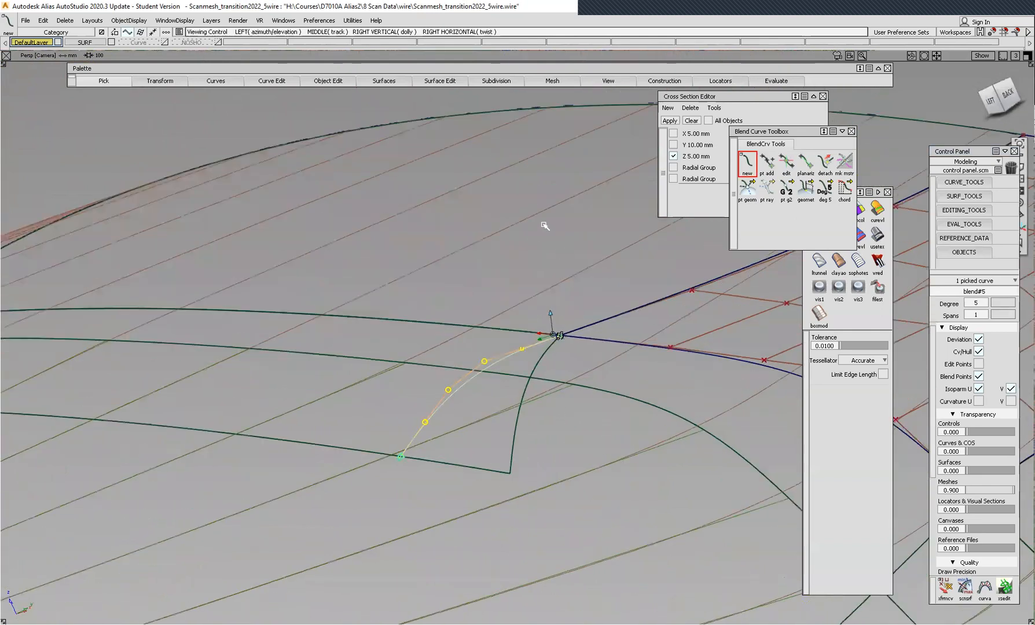
left_click_drag(545, 202, 506, 202, "ctrl+shift")
left_click(518, 428)
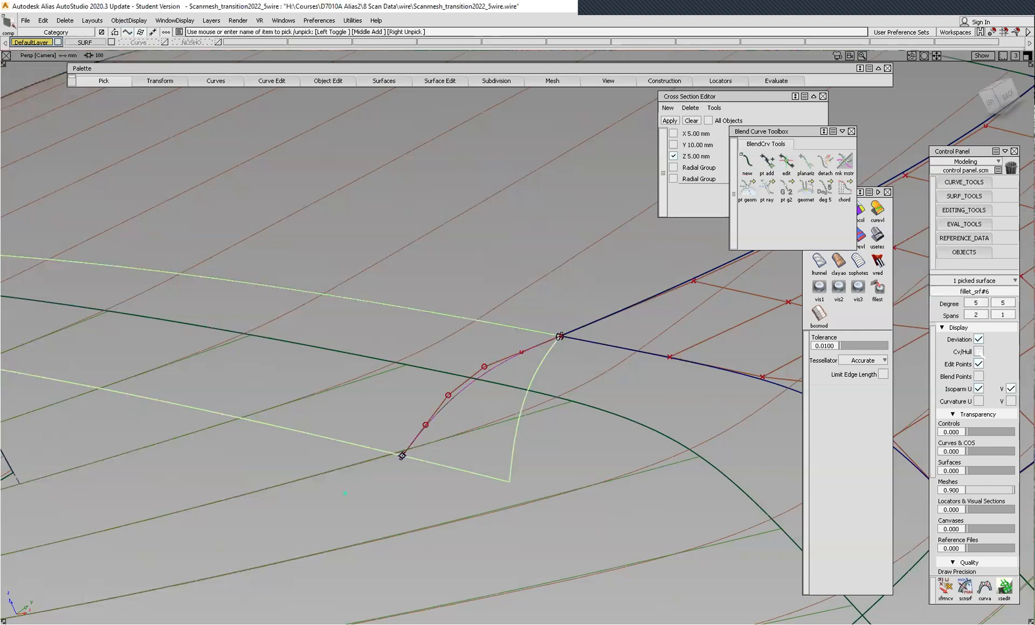
left_click(978, 351)
mouse_move(522, 261)
right_mouse_down("alt+shift")
mouse_move(507, 306)
mouse_move(535, 268)
right_mouse_up("alt+shift")
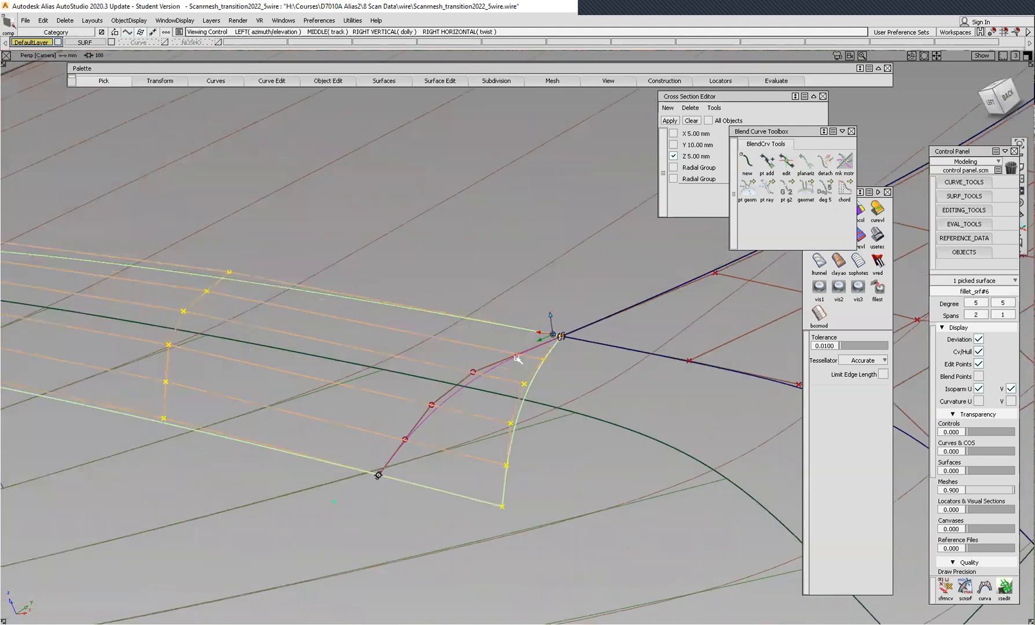
left_click_drag(498, 394, 528, 359, "alt+shift")
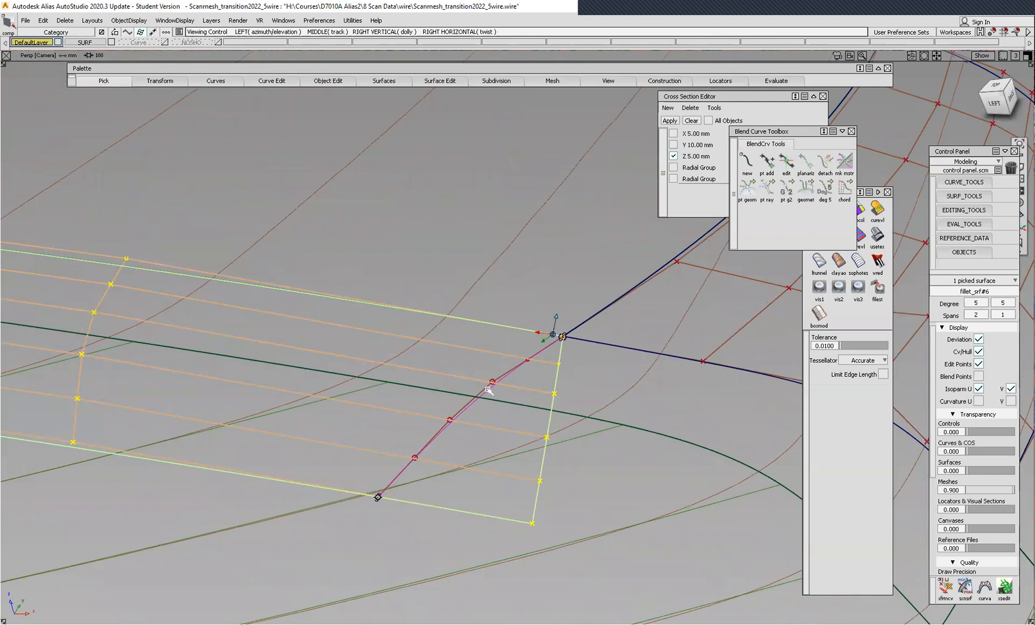
mouse_move(521, 361)
left_mouse_down("alt+shift")
mouse_move(538, 346)
mouse_move(510, 380)
mouse_move(511, 365)
left_mouse_up("alt+shift")
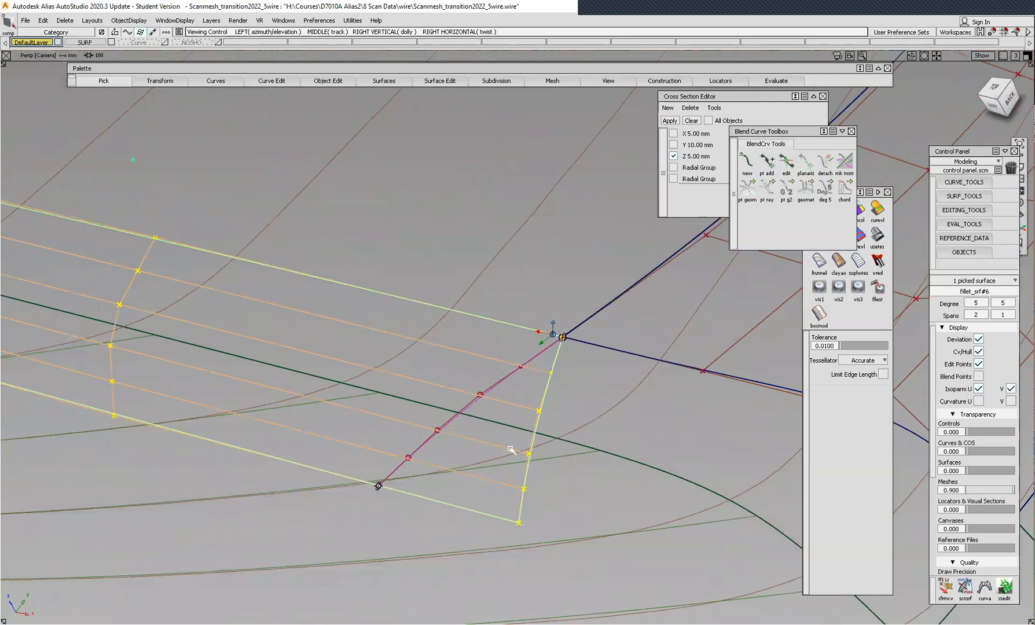
left_click_drag(475, 380, 433, 323, "alt+shift")
left_click_drag(554, 192, 560, 164, "ctrl+shift")
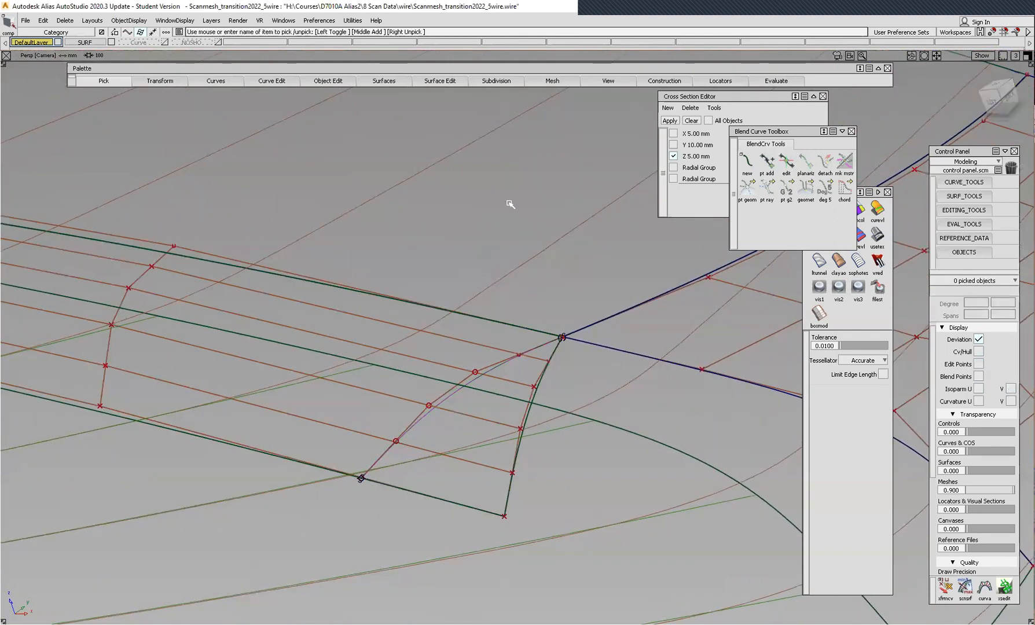
Project the degree 5 blend curve along the surface normal onto the top side fillet as a curve on surface, and inspect the projection.
middle_click_drag(526, 187, 513, 254, "ctrl+shift")
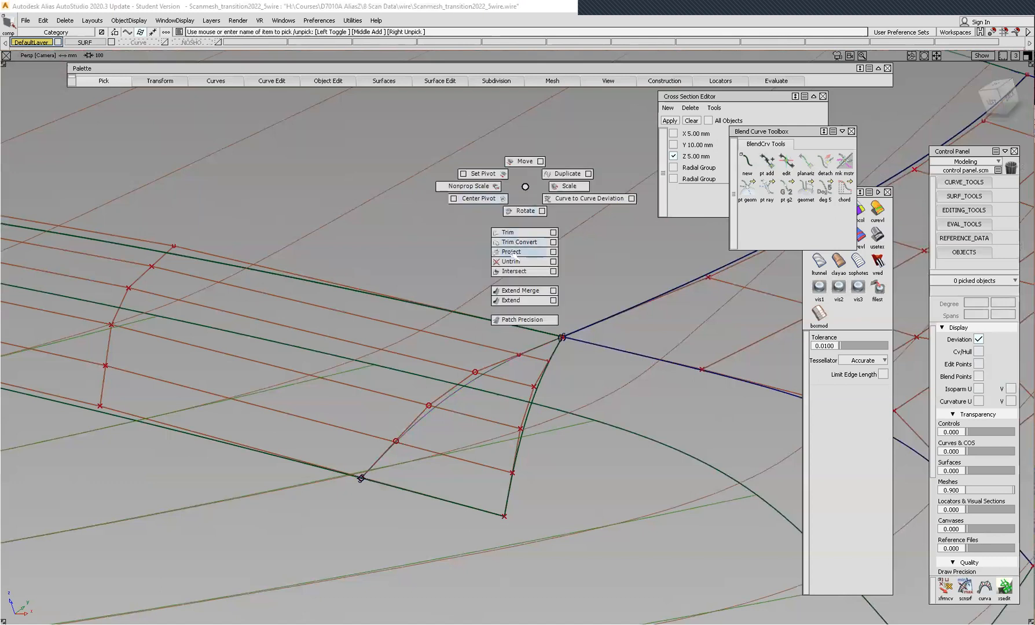
middle_click_drag(478, 383, 480, 384, "ctrl+shift")
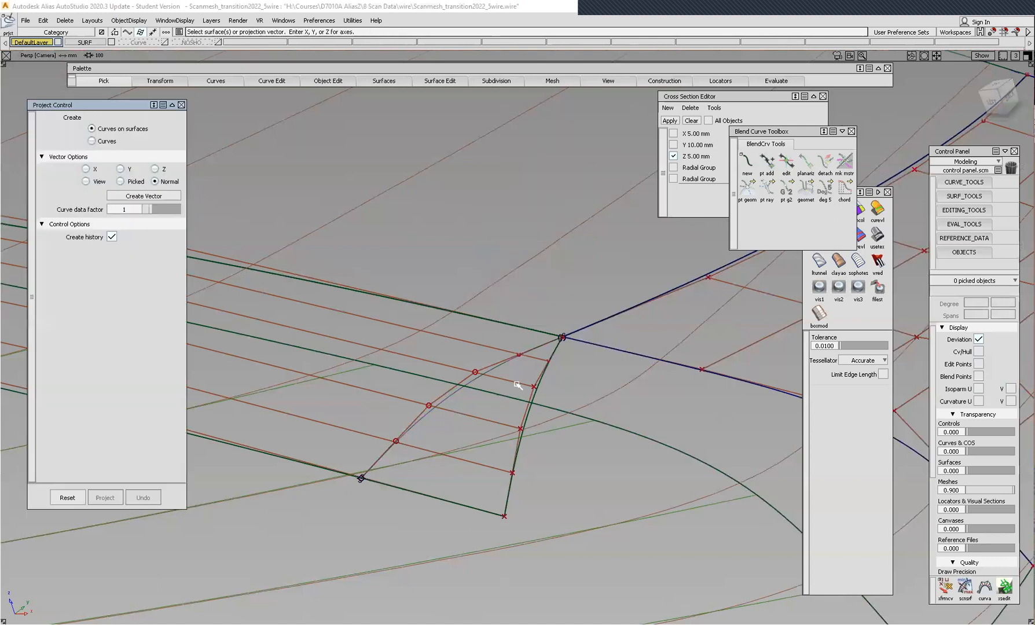
left_click(521, 401)
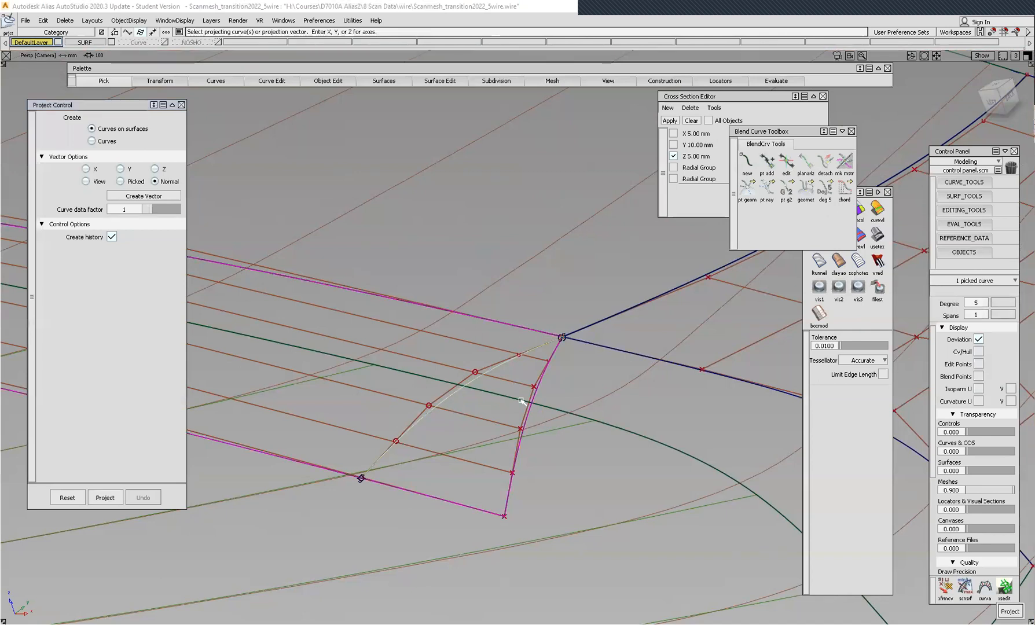
key("space")
right_click_drag(471, 437, 456, 389, "alt+shift")
middle_click_drag(456, 389, 650, 252, "alt+shift")
middle_click_drag(333, 399, 443, 264, "alt+shift")
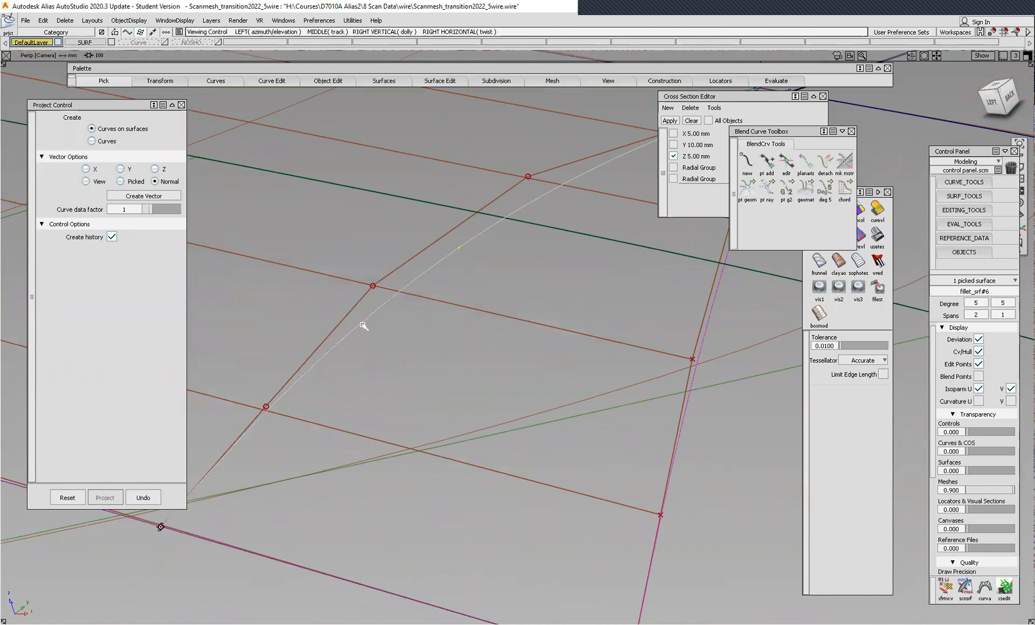
right_click_drag(449, 196, 437, 235, "alt+shift")
right_click_drag(502, 221, 459, 248, "alt+shift")
middle_click_drag(459, 248, 327, 308, "alt+shift")
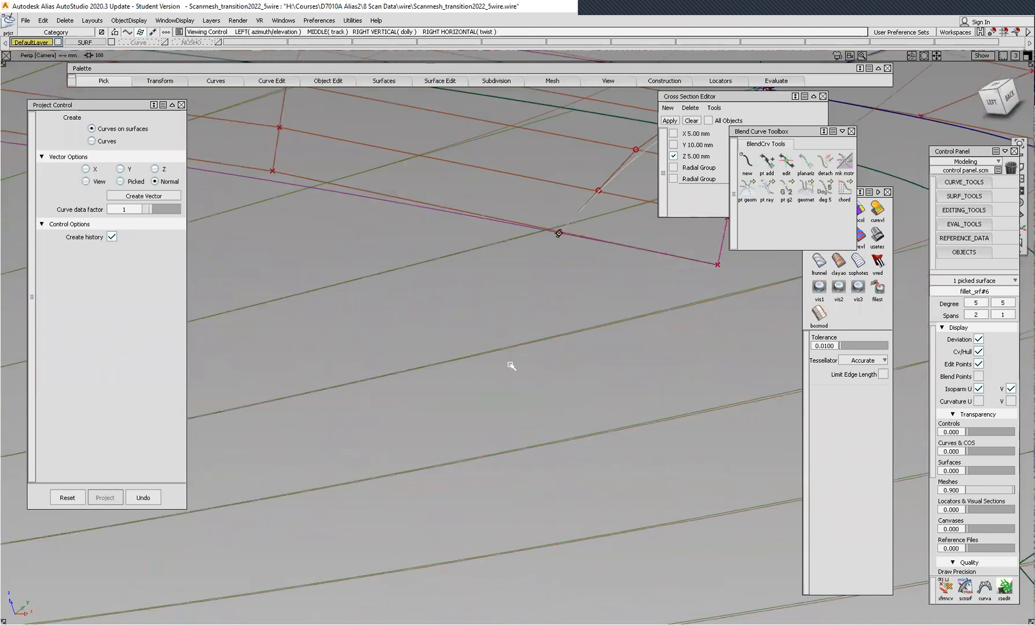
Try to trim-convert the top side fillet along the projected curve, marking the region away from the open corner.
right_click_drag(578, 361, 571, 418, "ctrl+shift")
left_click(400, 418)
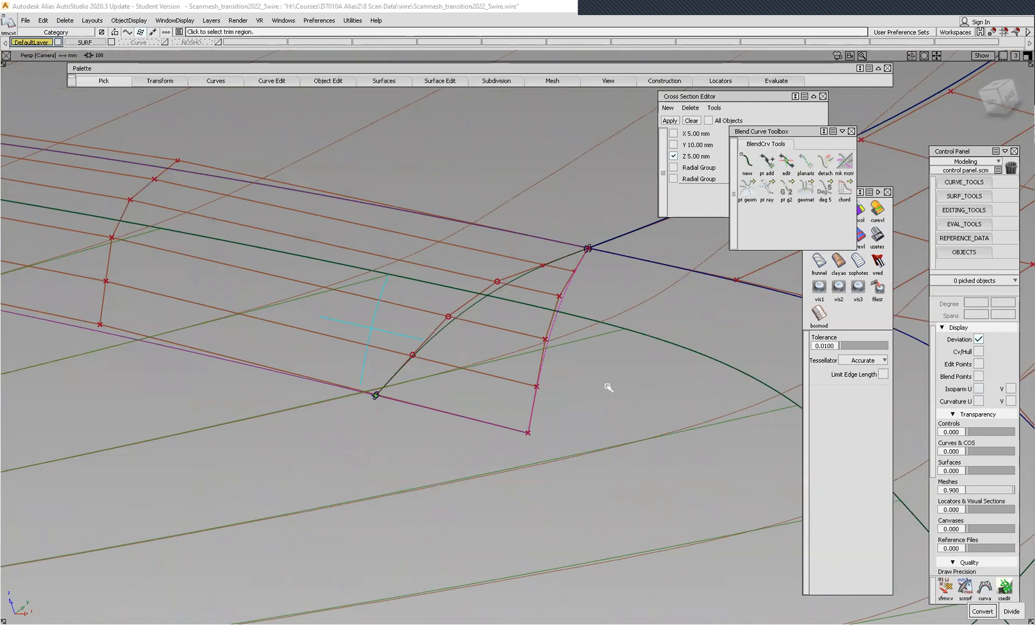
left_click_drag(596, 387, 554, 386, "ctrl+shift")
left_click(517, 383)
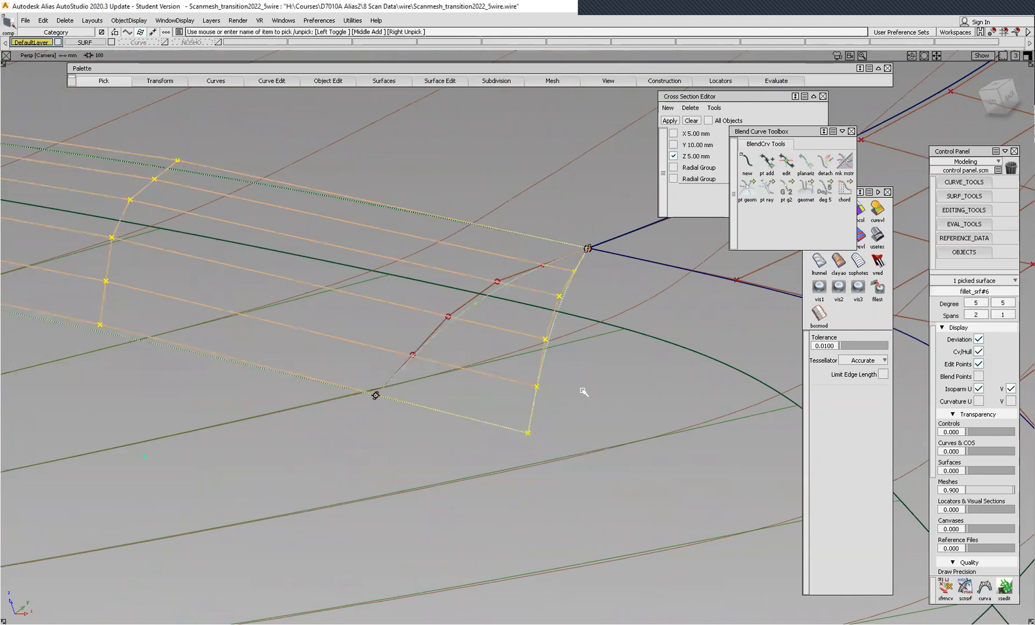
middle_click_drag(594, 389, 585, 465, "ctrl+shift")
Pick the projected curve on surface on the top side fillet and delete it.
left_click_drag(604, 396, 606, 367, "ctrl+shift")
mouse_move(473, 373)
left_mouse_down("alt+shift")
mouse_move(472, 354)
mouse_move(467, 384)
left_mouse_up("alt+shift")
left_click_drag(468, 384, 505, 396, "ctrl+shift")
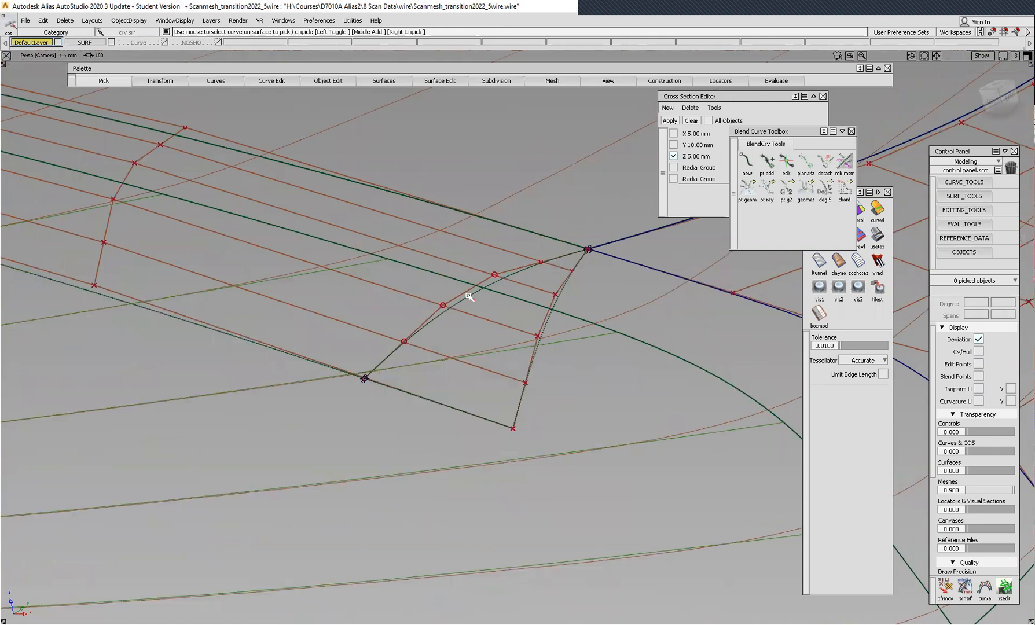
left_click(470, 294)
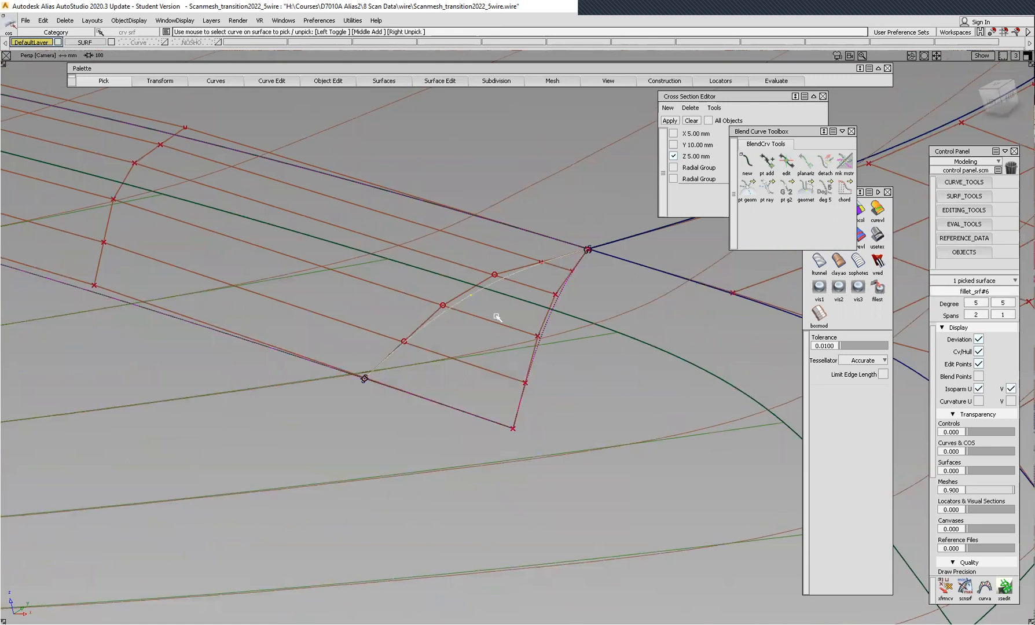
key("Delete")
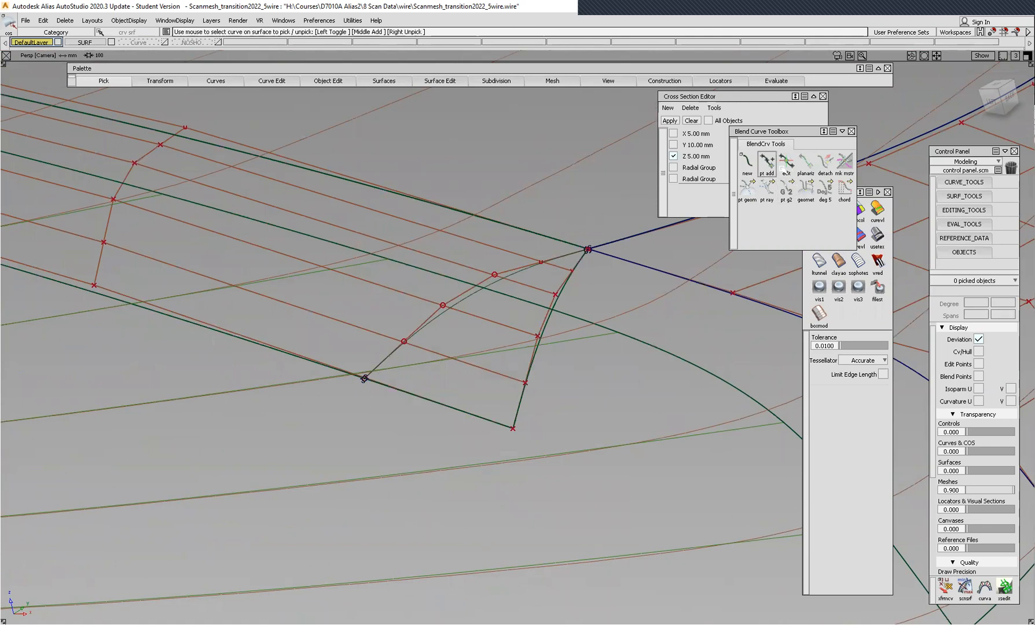
Edit the blend curve's point at the converted surface's corner and adjust its tangent length there.
left_click(786, 163)
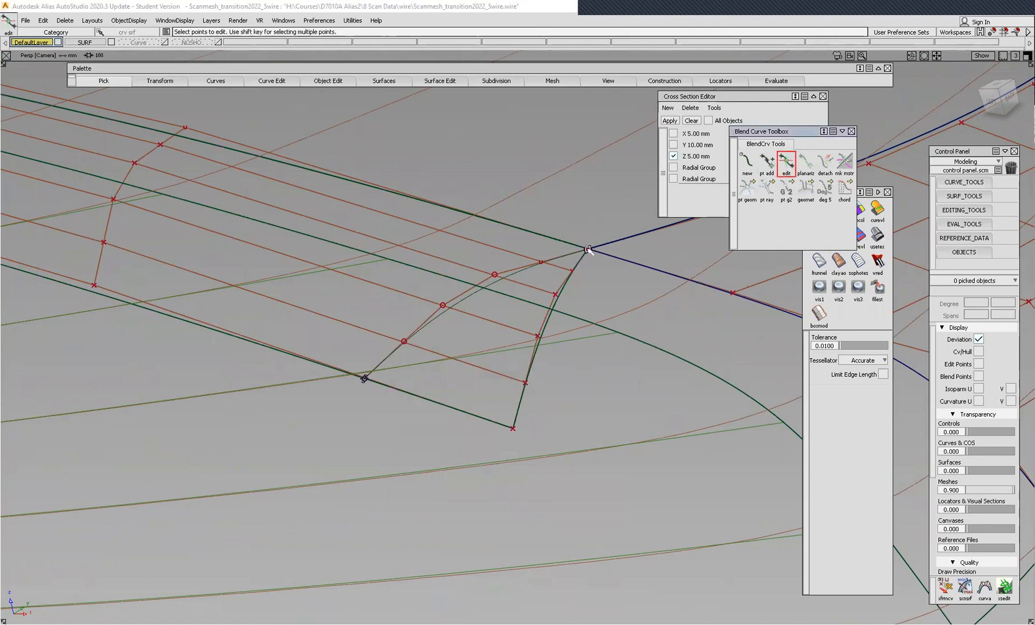
left_click(588, 250)
left_click_drag(633, 266, 539, 330, "alt+shift")
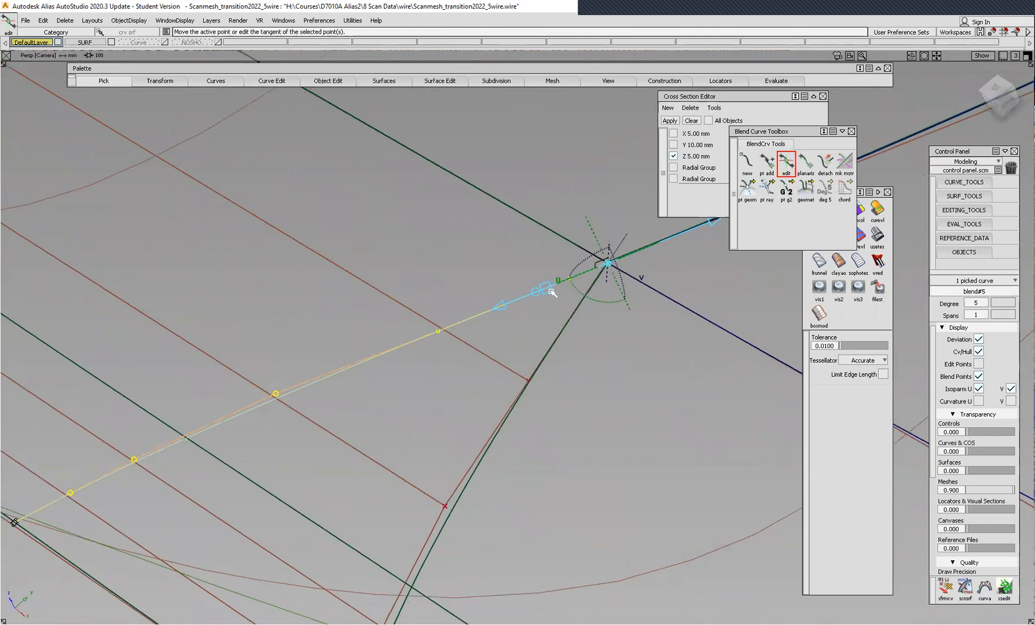
left_click_drag(551, 293, 621, 255)
Select the blend curve's other end point, on the top side fillet's V=1 edge, for tangent editing.
left_click_drag(352, 388, 520, 319, "alt+shift")
middle_click_drag(519, 319, 787, 283, "alt+shift")
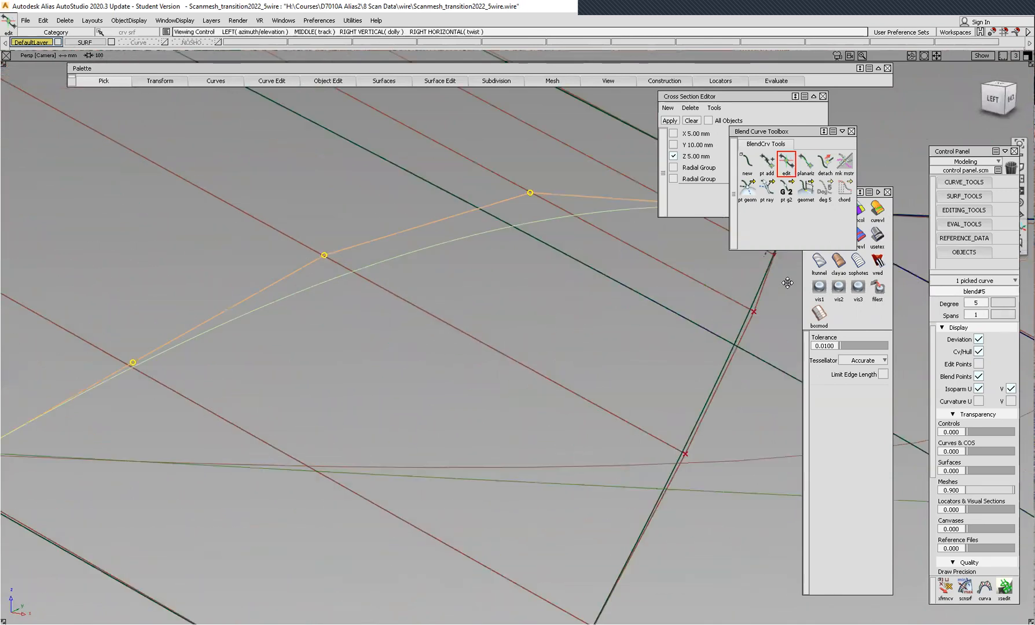
middle_click_drag(432, 401, 605, 368, "alt+shift")
left_click(102, 443)
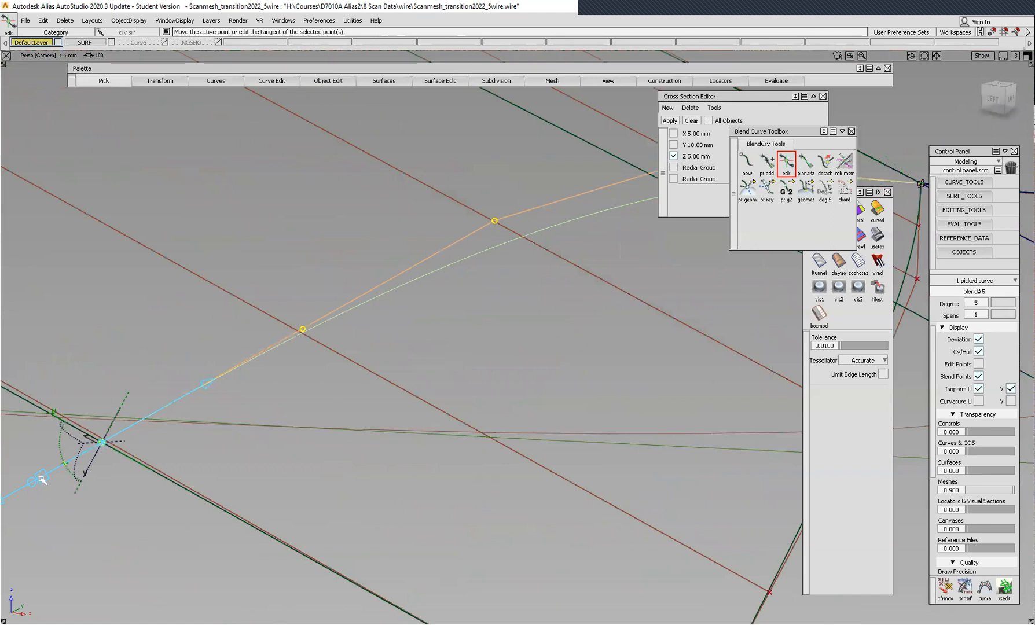
Adjust the blend curve's lower end to a tangent magnitude of about 0.98 and a curvature scale of about 1.06.
left_click_drag(45, 481, 43, 490)
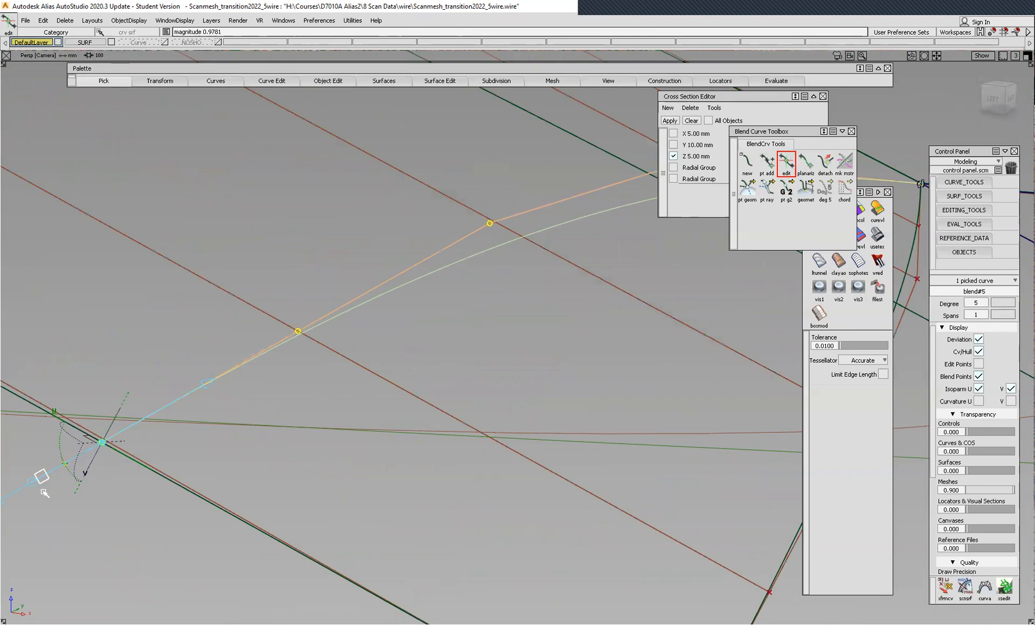
left_click_drag(399, 364, 387, 252, "alt+shift")
left_click(288, 371, "alt+shift")
left_click_drag(276, 379, 170, 478, "alt+shift")
left_click_drag(56, 499, 79, 492)
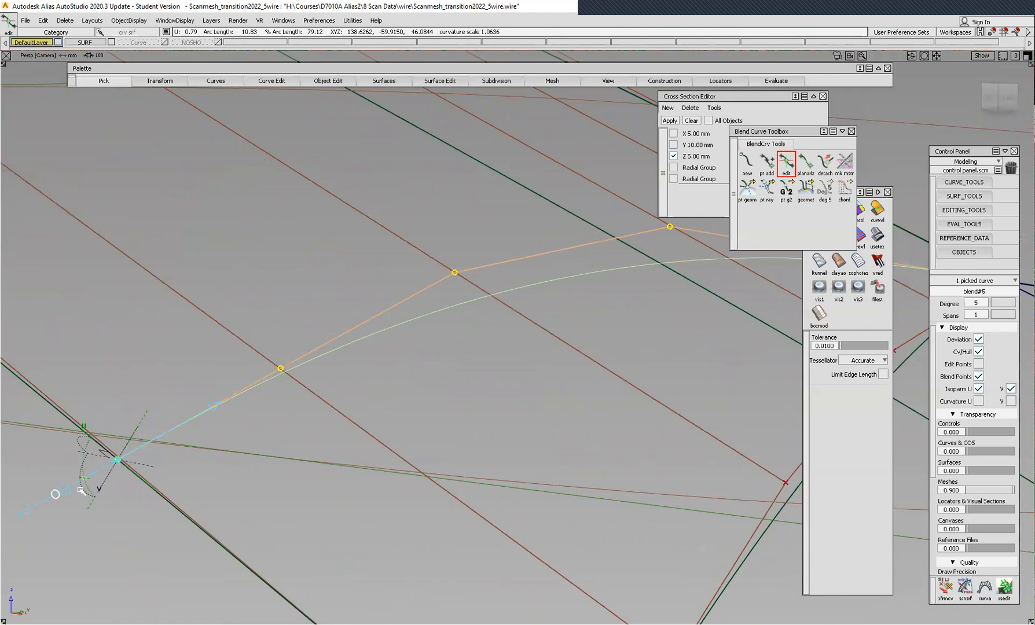
Remove the construction history from the long fillet surface beneath the blend curve.
right_click_drag(315, 268, 509, 273, "alt+shift")
left_click_drag(503, 227, 467, 230, "ctrl+shift")
left_click(337, 273)
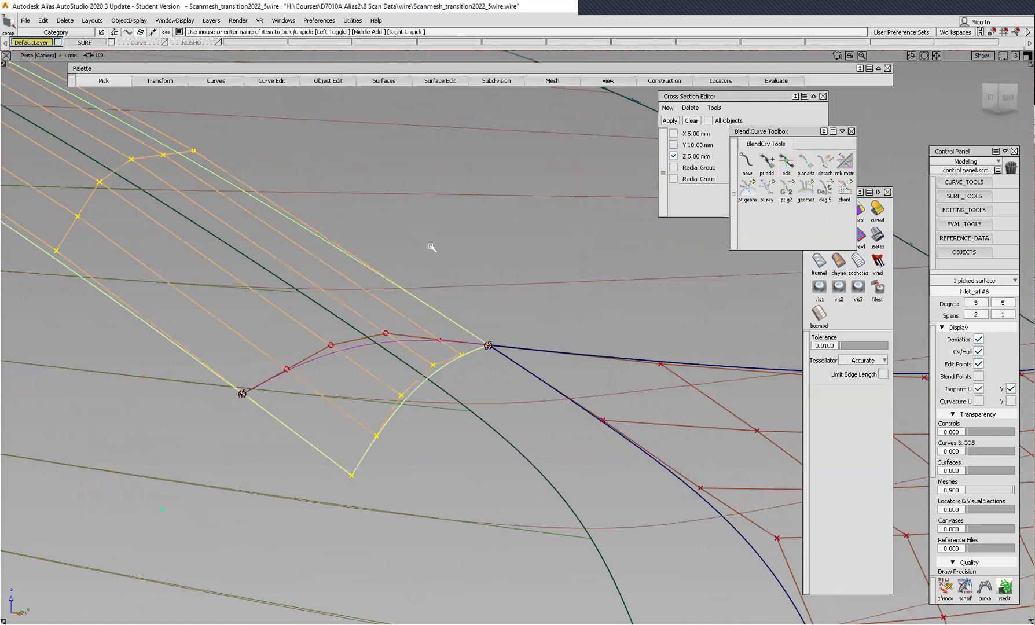
middle_click_drag(489, 237, 452, 224, "ctrl+shift")
left_click(470, 353)
left_click_drag(539, 284, 336, 257, "alt+shift")
left_click_drag(488, 356, 486, 191, "alt+shift")
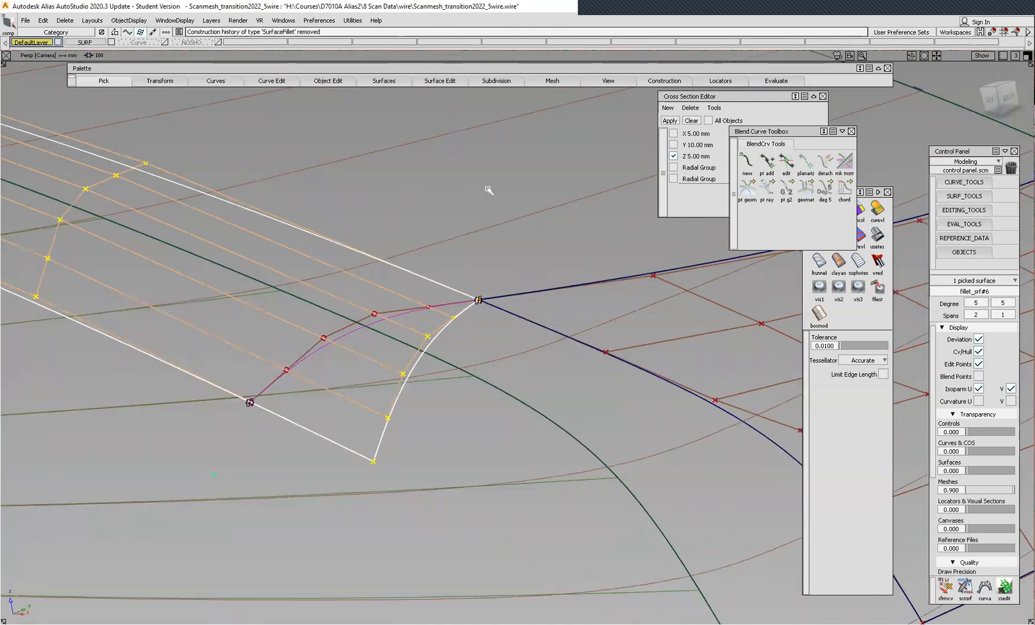
Try to project the blend curve onto the fillet surface and trim-convert the surface along it.
middle_click_drag(488, 163, 483, 229, "ctrl+shift")
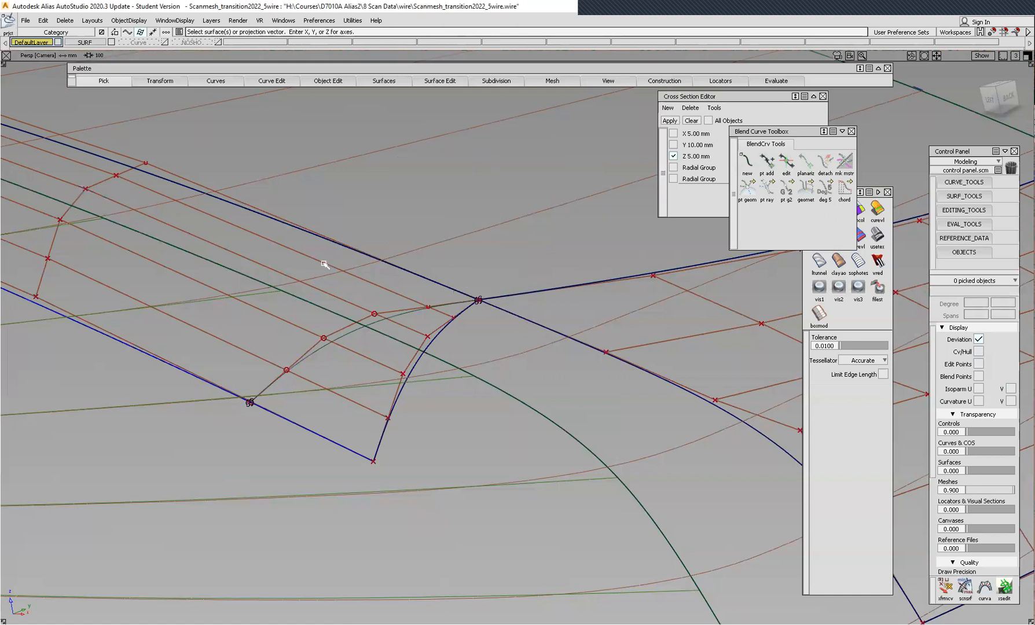
left_click(389, 363)
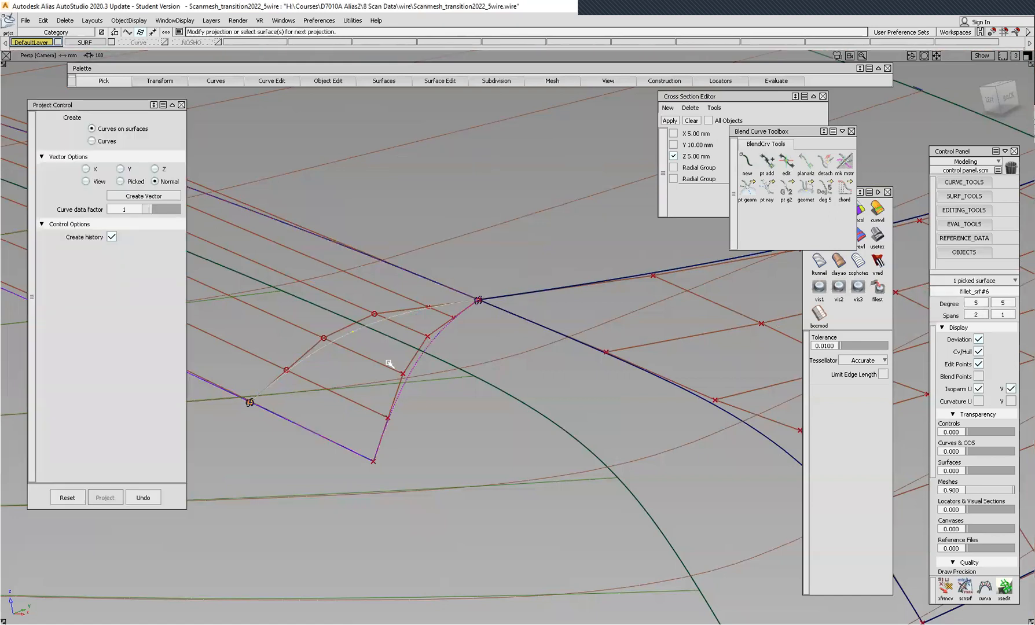
middle_click_drag(524, 180, 507, 235, "ctrl+shift")
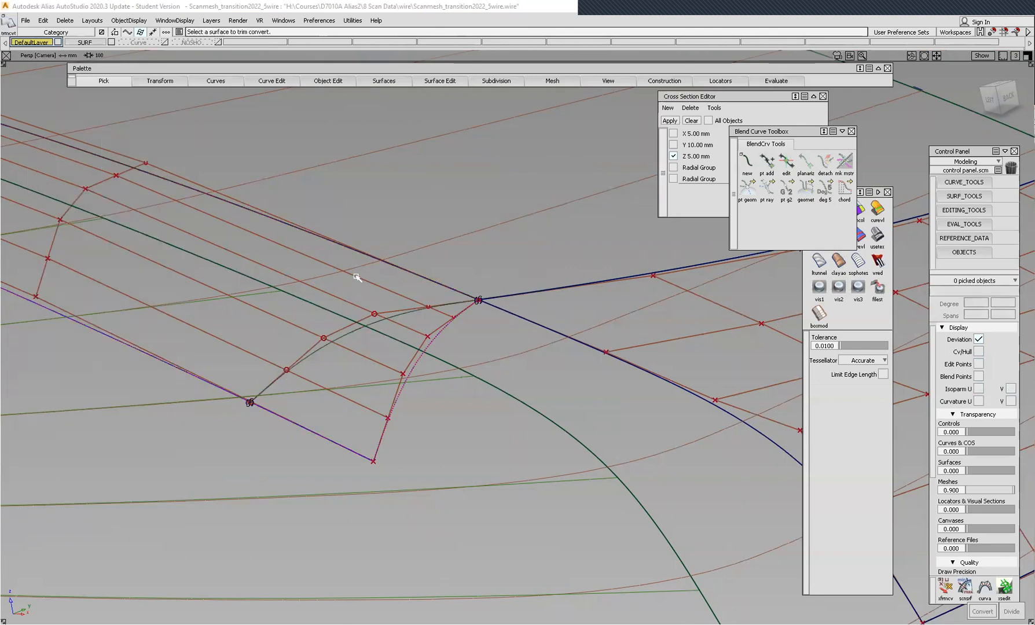
left_click(342, 295)
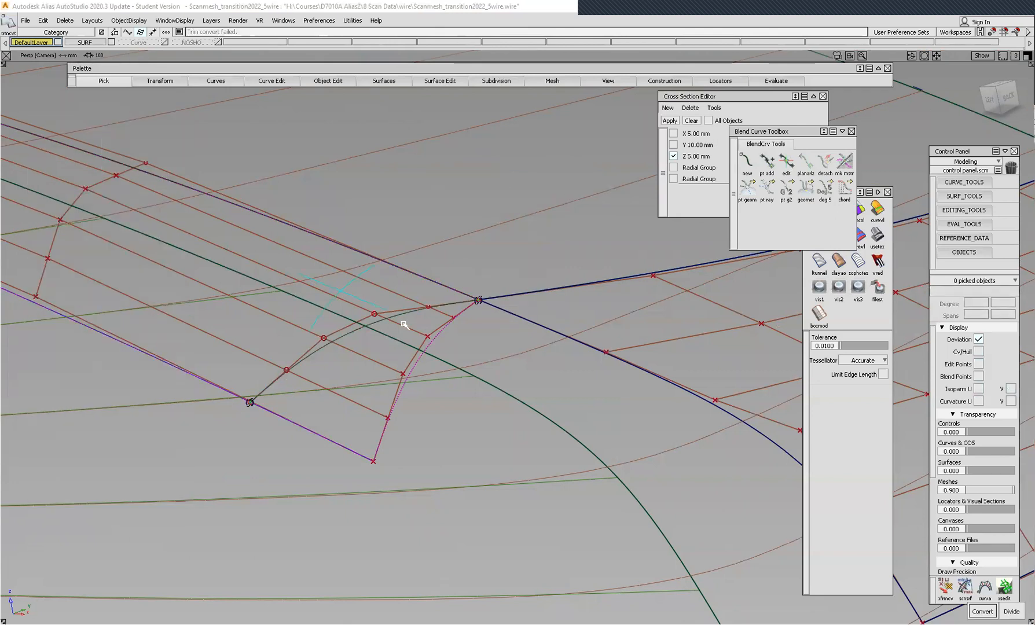
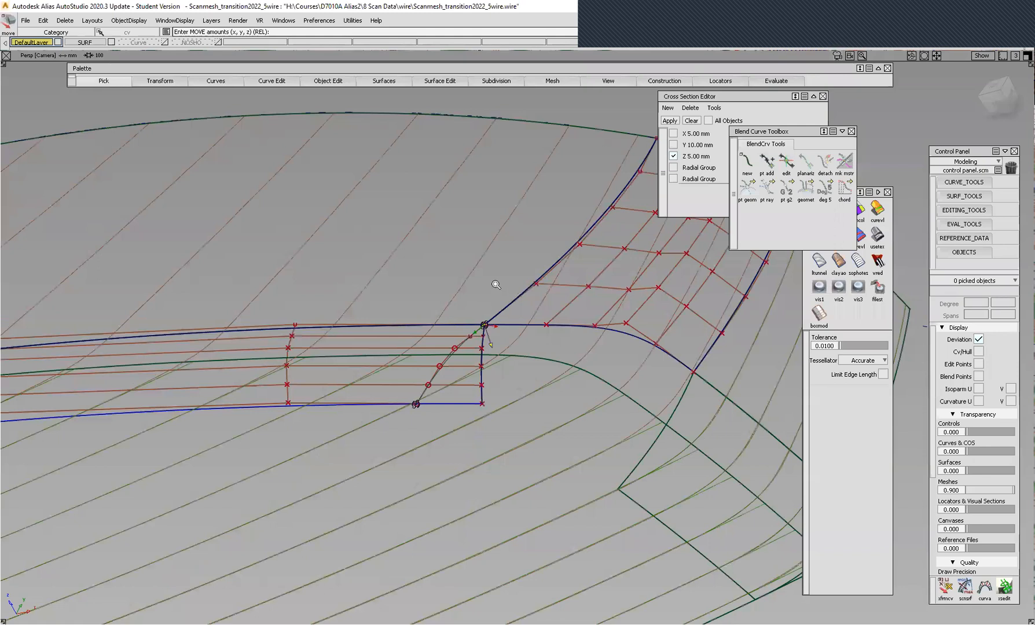
Examine up close how the fillet surface, blend curve and adjoining patch meet at their shared corner.
right_click_drag(496, 285, 470, 310, "alt+shift")
left_click_drag(426, 322, 512, 263, "alt+shift")
left_click_drag(577, 344, 408, 369, "alt+shift")
right_click_drag(502, 354, 558, 289, "alt+shift")
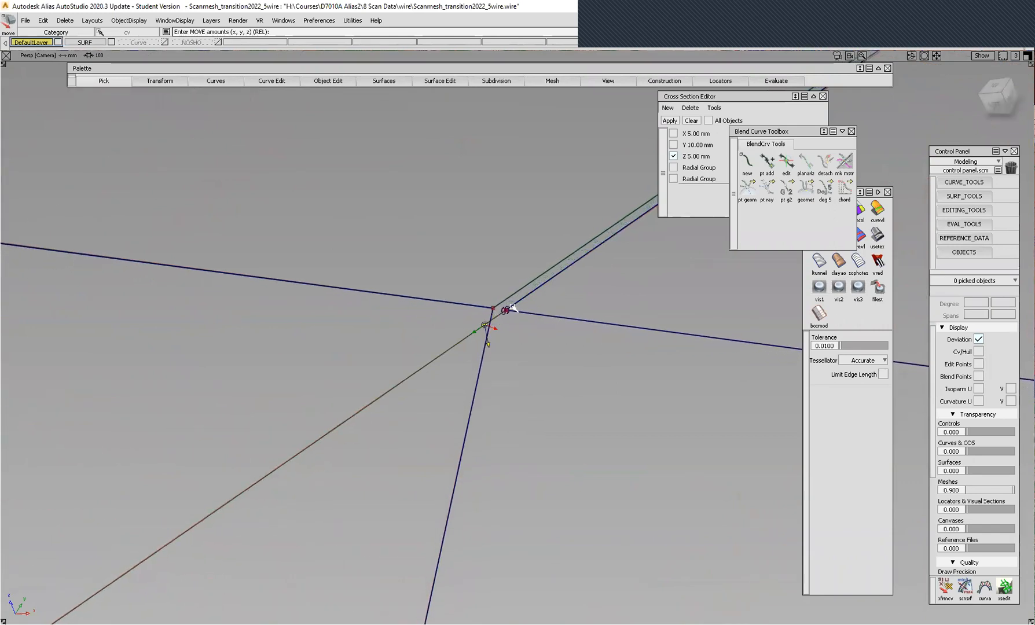
middle_click_drag(505, 309, 341, 370, "alt+shift")
right_click_drag(369, 275, 274, 415, "alt+shift")
left_click_drag(275, 415, 300, 397, "alt+shift")
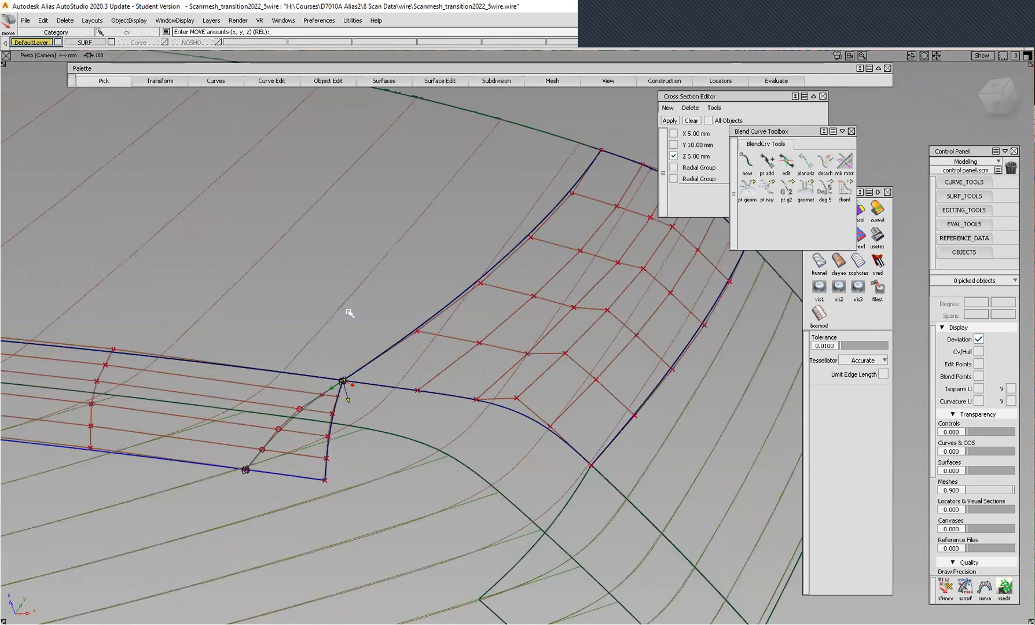
left_click_drag(377, 349, 340, 365, "alt+shift")
left_click_drag(456, 239, 449, 261, "alt+shift")
left_click_drag(449, 261, 450, 235, "ctrl+shift")
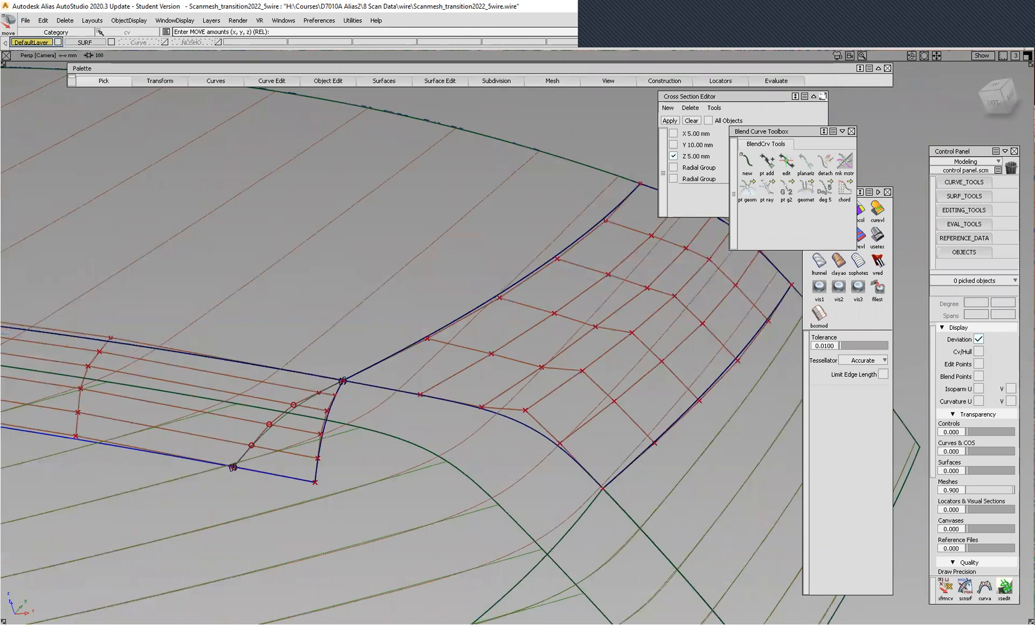
Check the surface continuity along the patch edge that runs away from the fillet corner.
key("ctrl+shift+c")
left_click(622, 201)
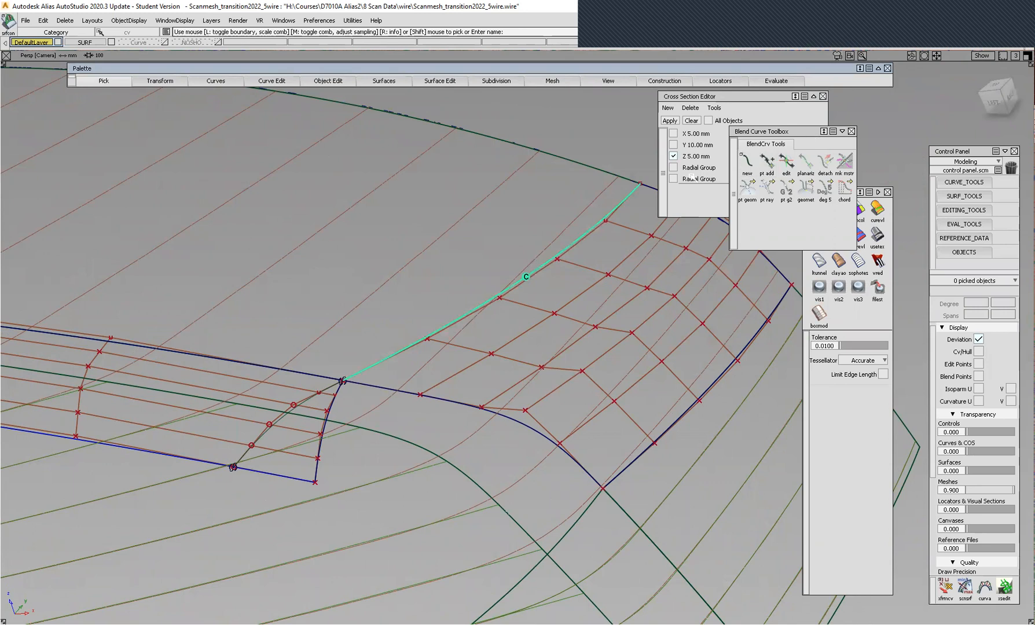
left_click(630, 197)
Move the adjoining patch's corner CV, snapping it onto the fillet surface's corner to close the gap.
left_click(341, 383, "alt+shift")
right_click_drag(319, 414, 399, 361, "alt+shift")
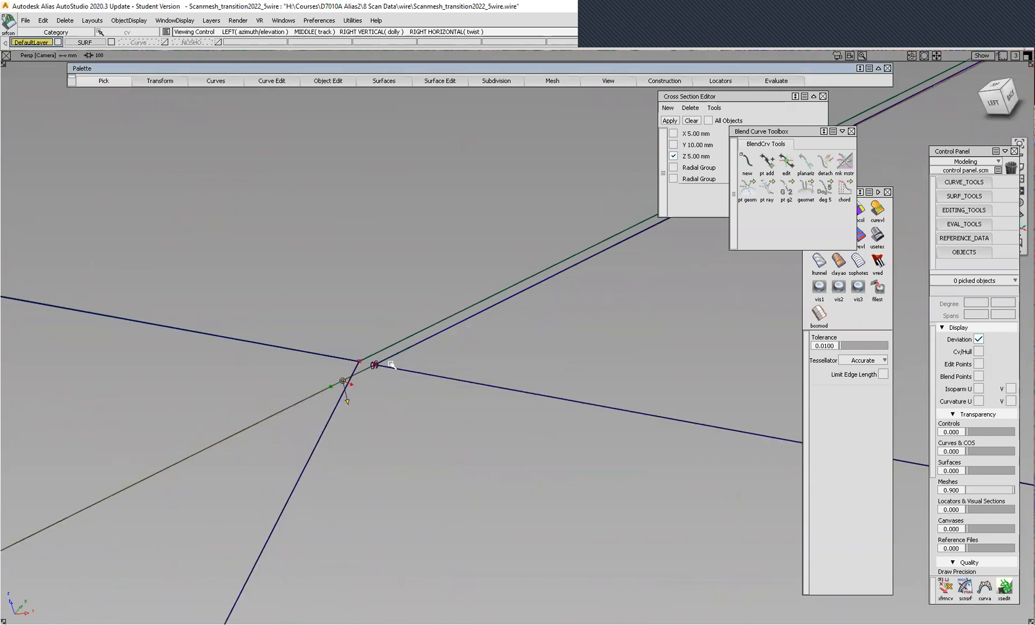
right_click_drag(358, 280, 363, 312, "alt+shift")
left_click_drag(407, 249, 363, 253, "ctrl+shift")
left_click(396, 356)
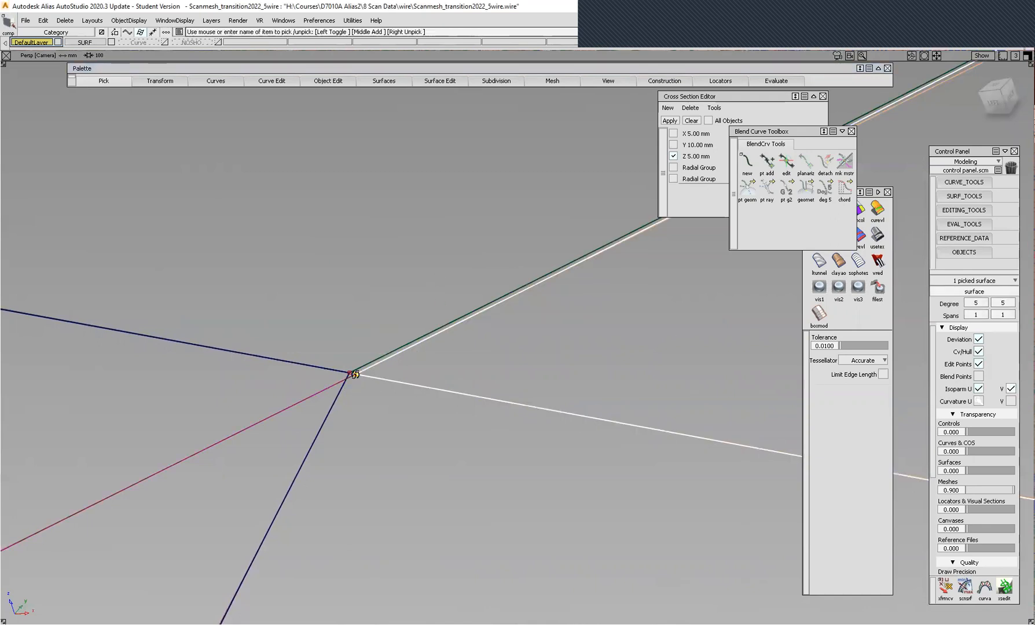
left_click(978, 352)
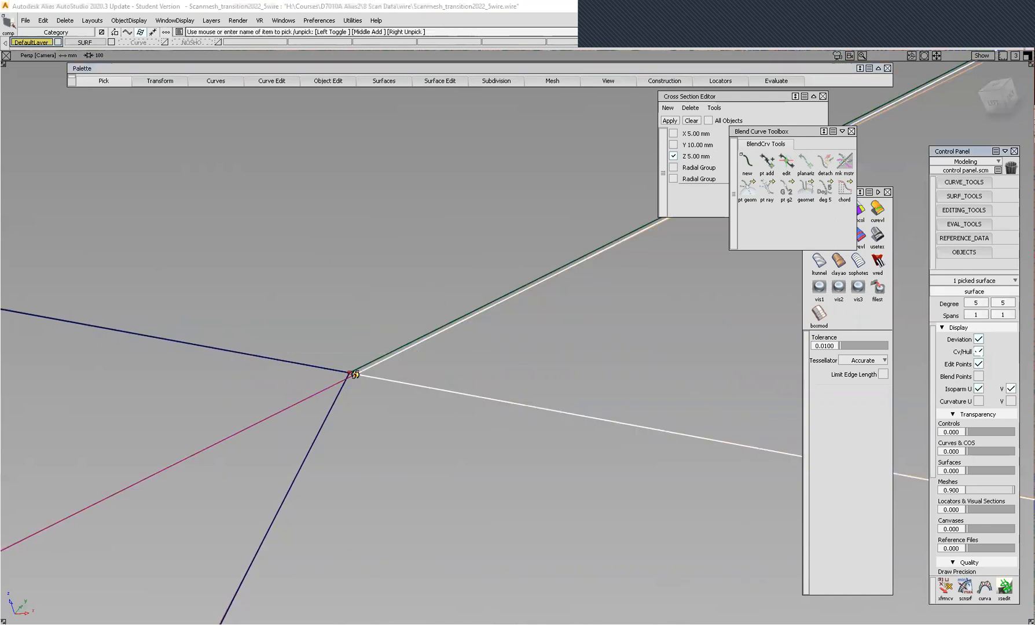
right_click_drag(476, 287, 469, 231, "alt+shift")
left_click_drag(461, 194, 498, 194, "ctrl+shift")
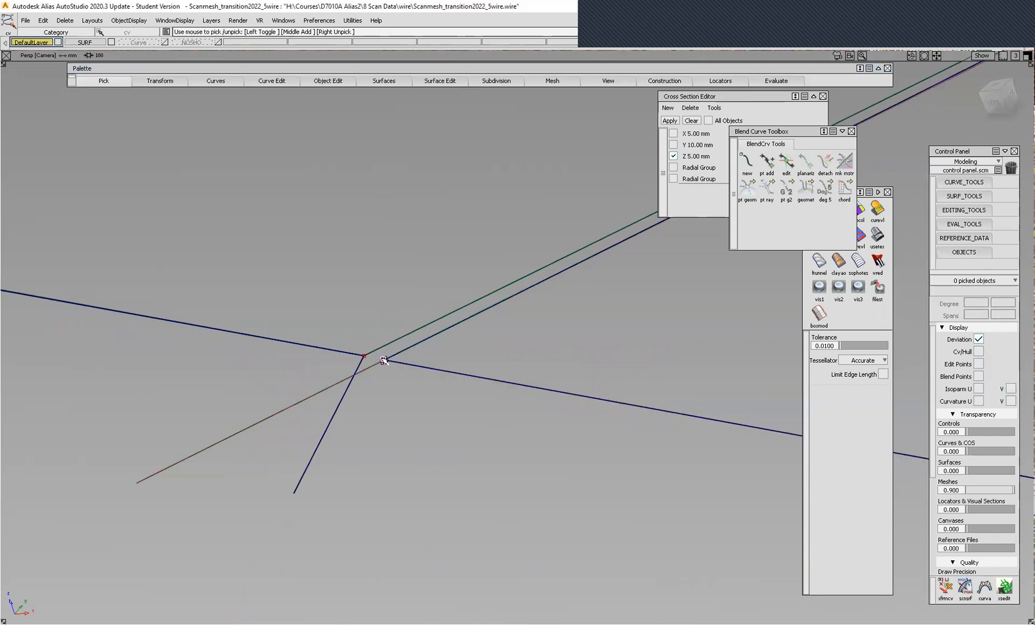
left_click(384, 360)
left_click(402, 366)
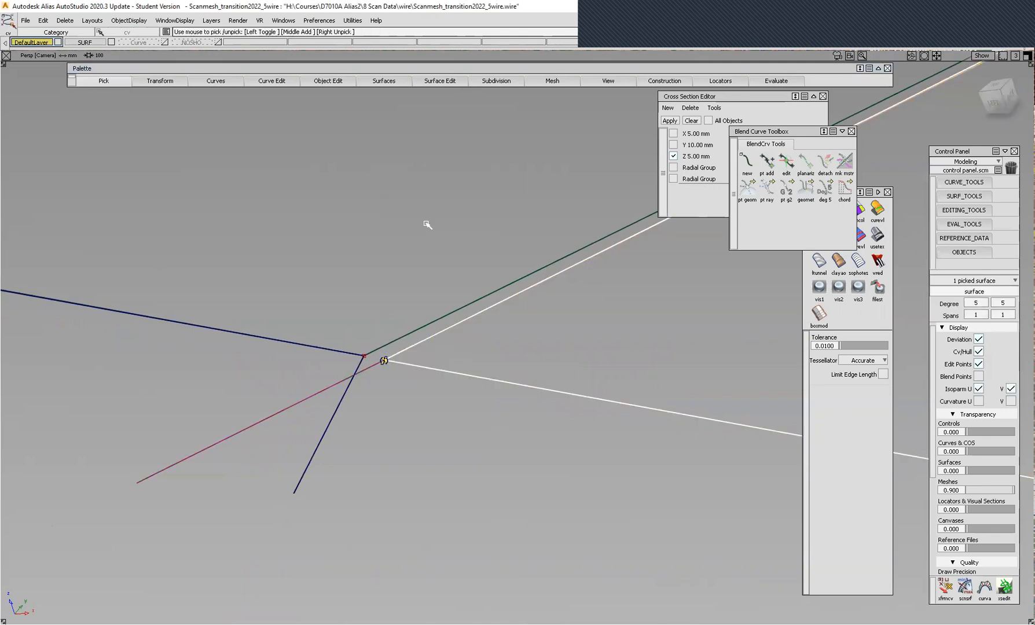
right_click_drag(429, 201, 427, 217, "ctrl+shift")
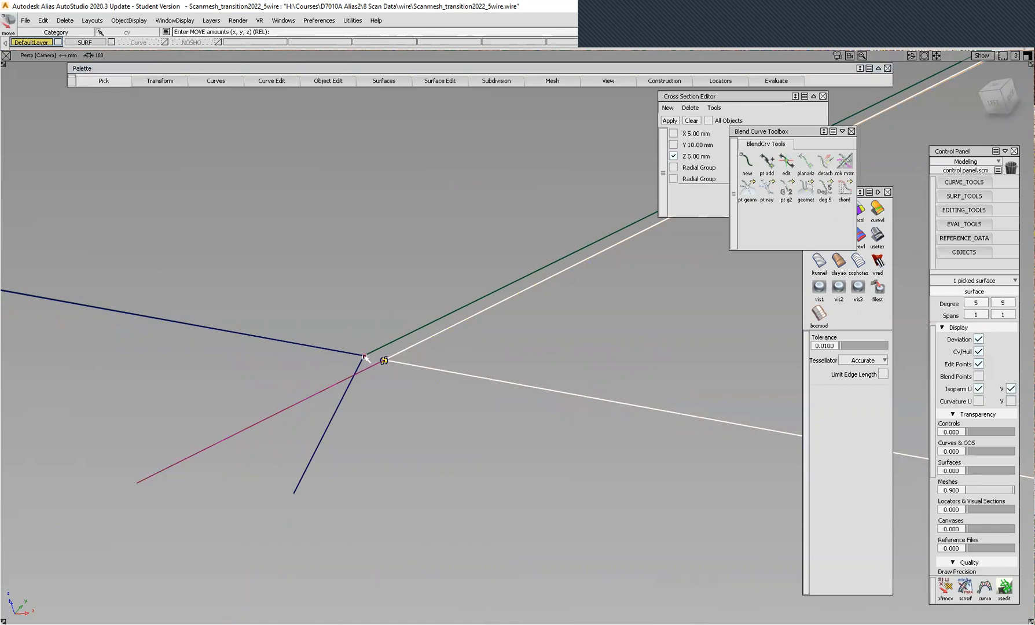
left_click(361, 349, "ctrl")
Project the blend curve onto the fillet surface along the normal, creating a curve on surface.
right_click_drag(309, 247, 287, 390, "alt+shift")
left_click_drag(335, 413, 449, 381, "alt+shift")
middle_click_drag(453, 382, 598, 321, "alt+shift")
left_click_drag(580, 320, 433, 335, "alt+shift")
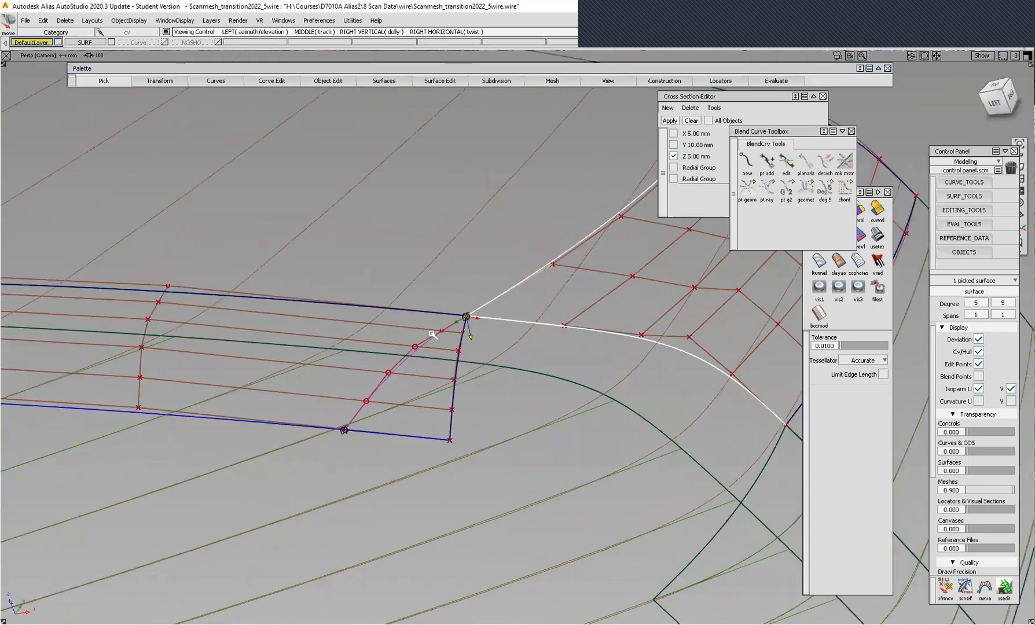
left_click_drag(368, 348, 340, 345, "alt+shift")
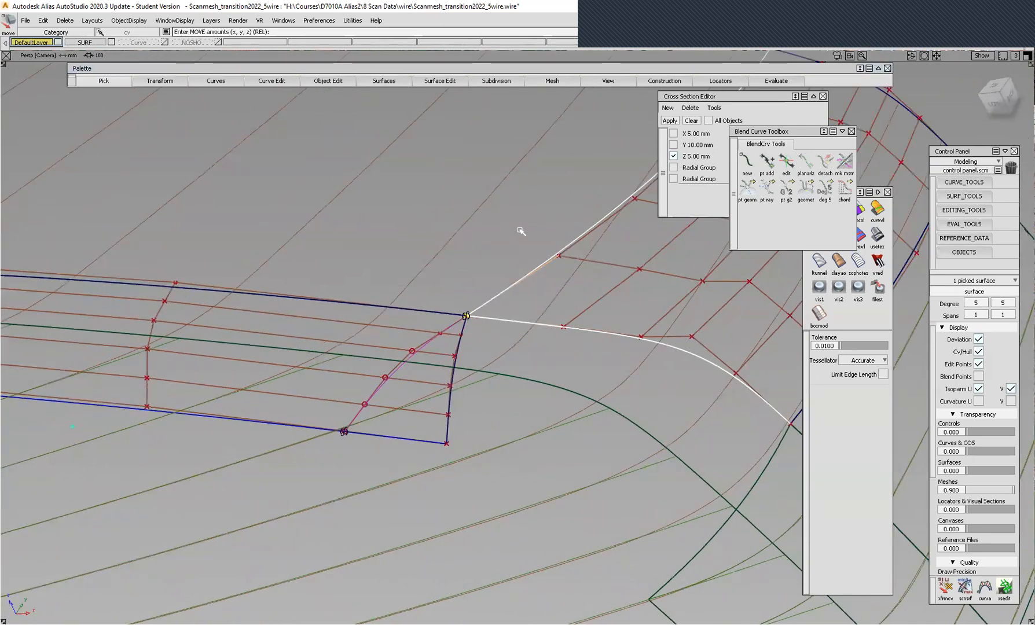
left_click_drag(520, 231, 459, 228, "ctrl+shift")
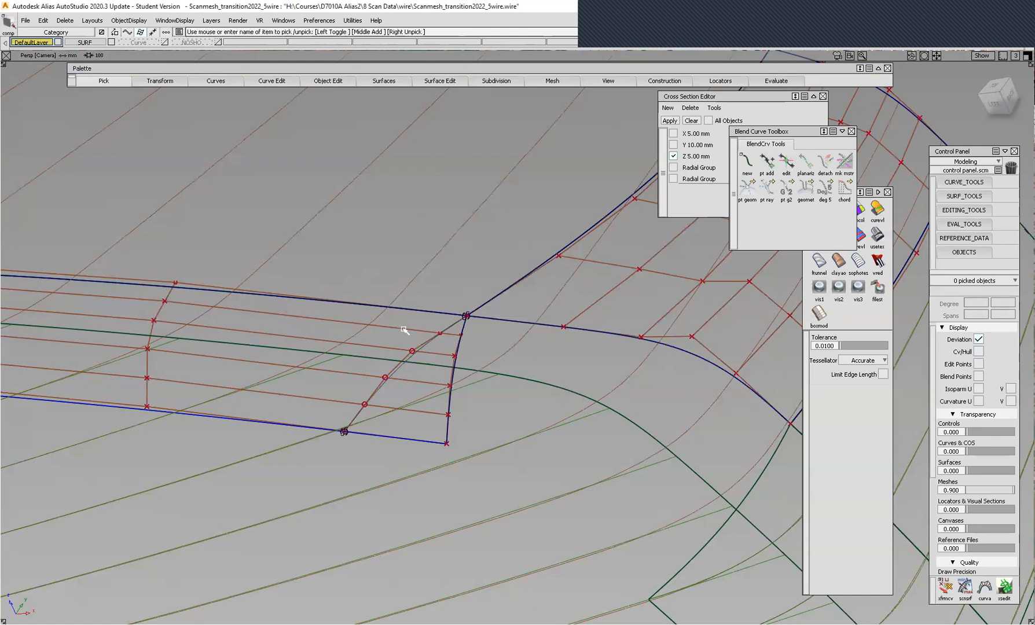
left_click(403, 329)
middle_click_drag(486, 240, 479, 309, "ctrl+shift")
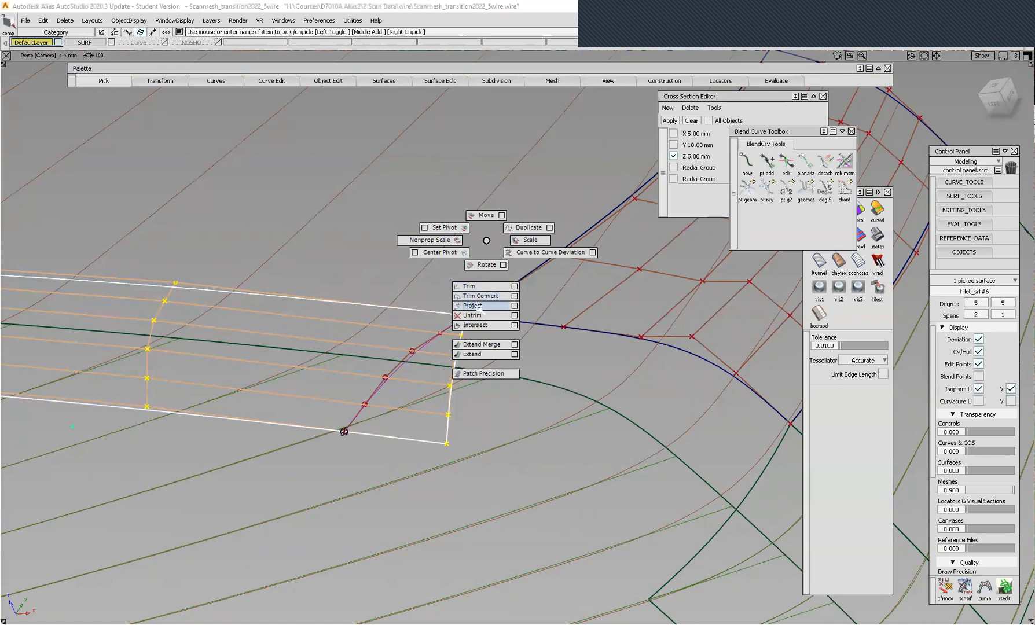
middle_click_drag(428, 345, 438, 355, "ctrl+shift")
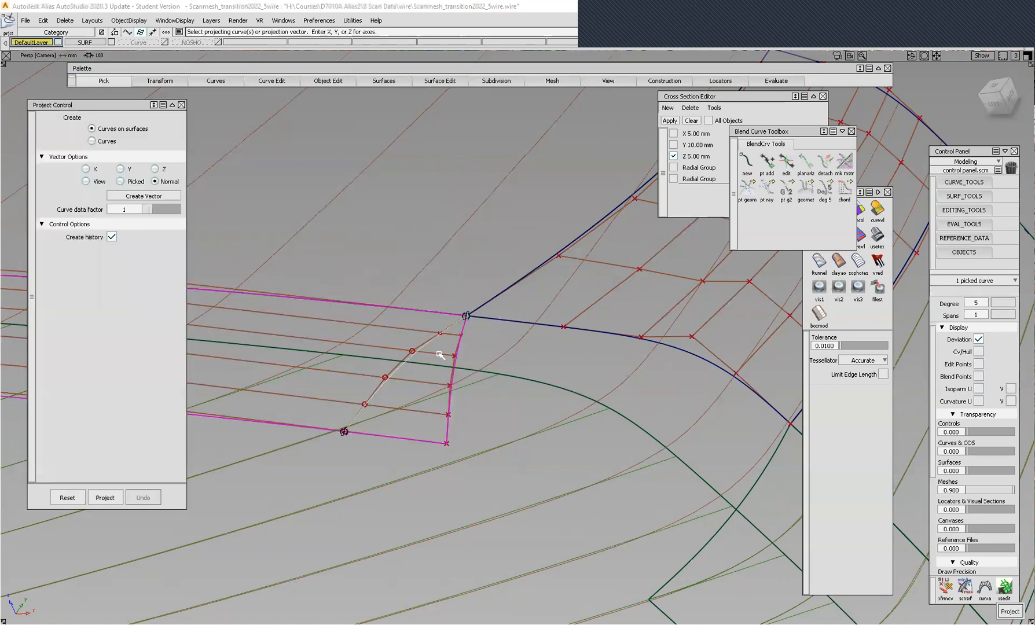
key("space")
Trim-convert the fillet surface at the projected curve and delete the original untrimmed fillet surface.
middle_click_drag(542, 206, 539, 261, "ctrl+shift")
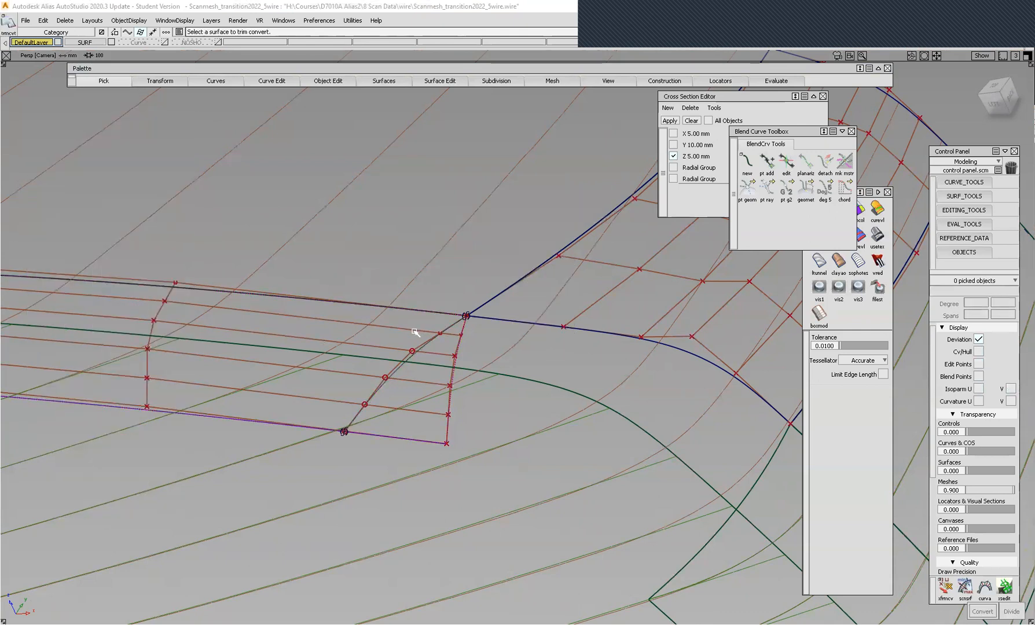
left_click(376, 377)
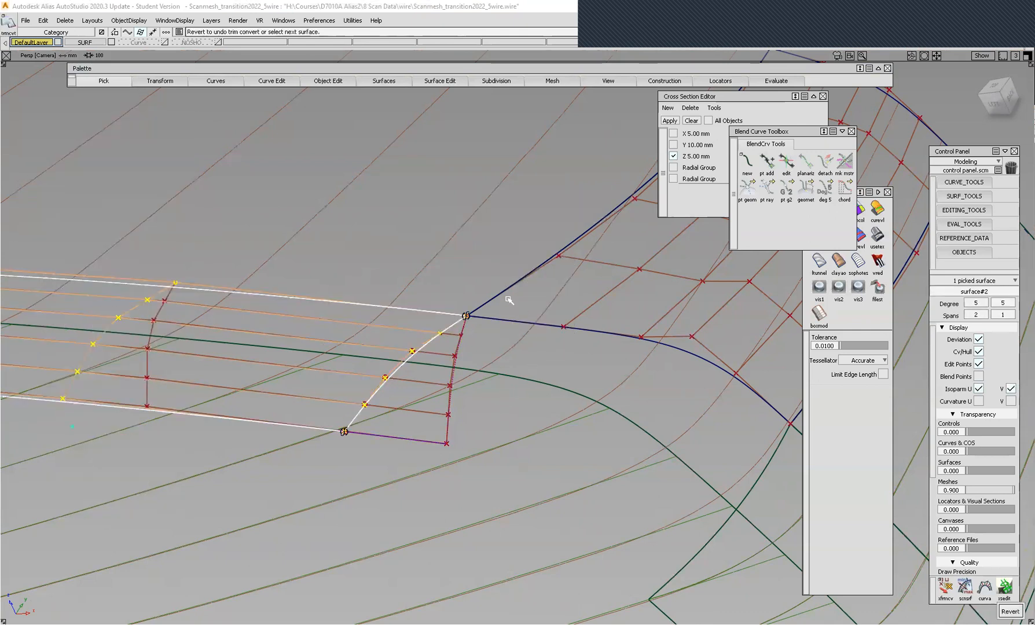
left_click_drag(545, 207, 551, 184, "ctrl+shift")
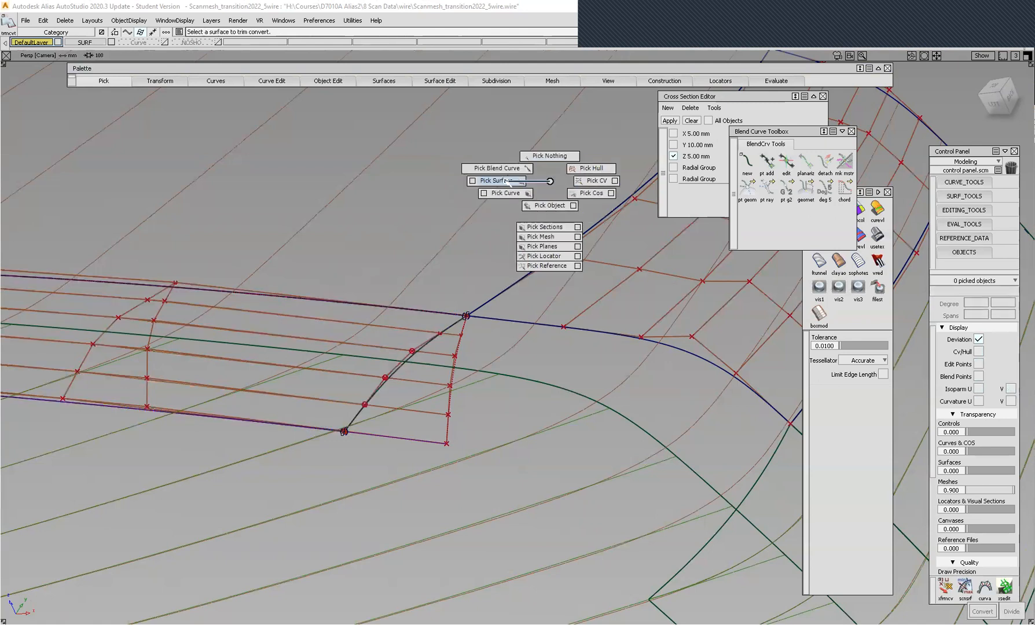
left_click(461, 348)
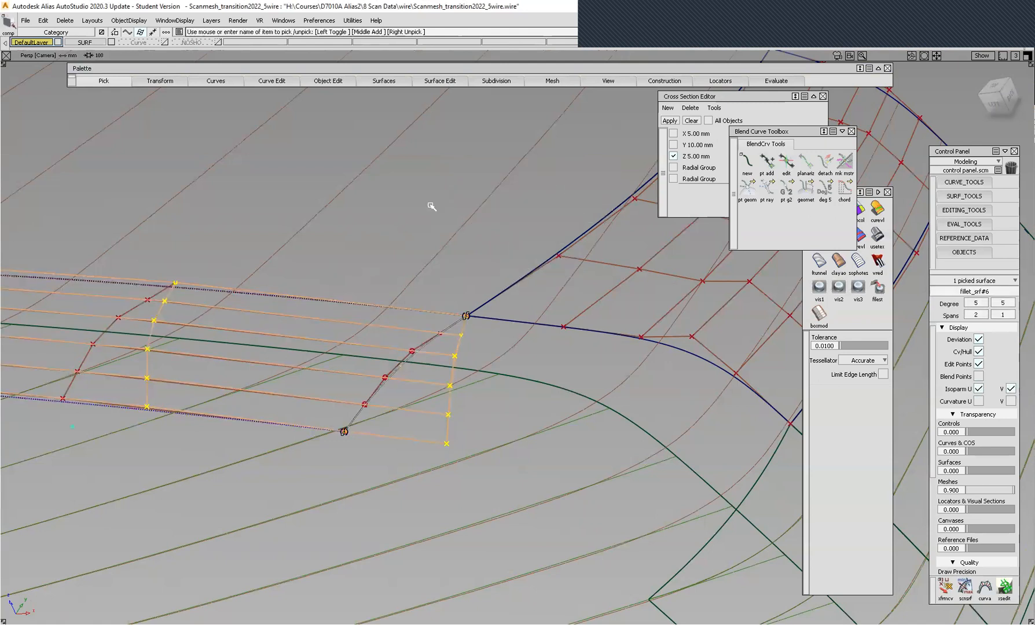
left_click(198, 54)
Delete the blend curve at the end of the trim-converted fillet.
left_click_drag(503, 226, 471, 237, "ctrl+shift")
left_click(466, 317)
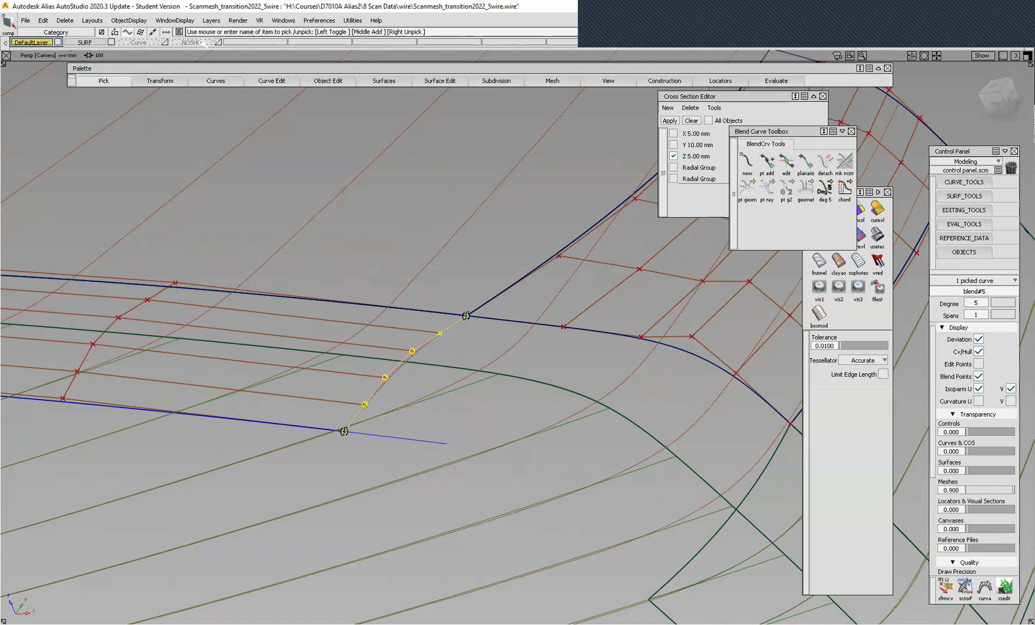
left_click(199, 51)
Delete the leftover curve on surface that extends past the lower edge of the shortened fillet.
left_click_drag(491, 304, 583, 331, "alt+shift")
left_click_drag(404, 426, 402, 397, "alt+shift")
left_click_drag(441, 268, 429, 299, "alt+shift")
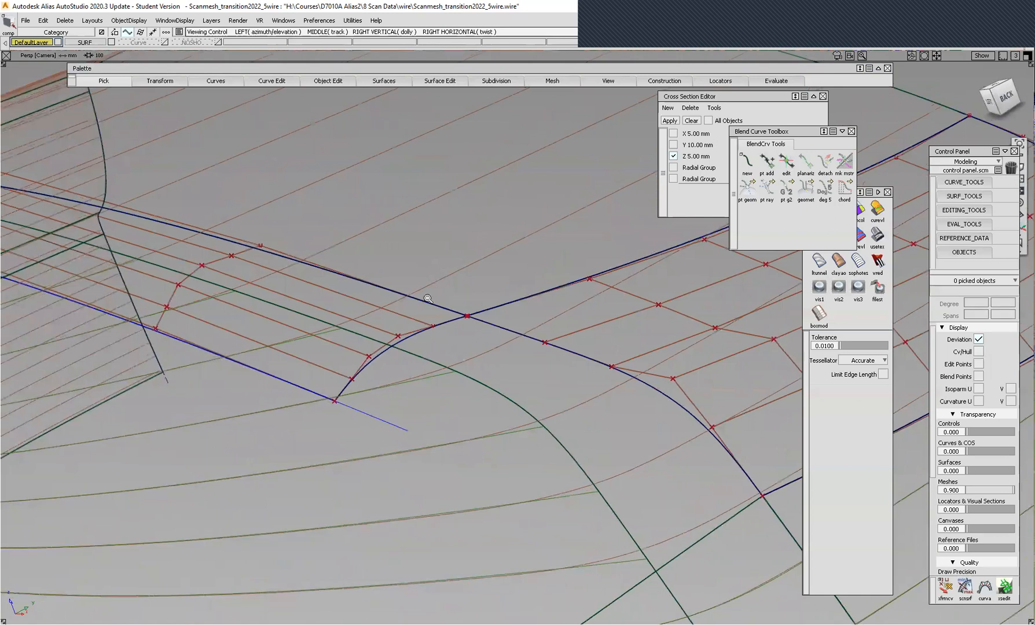
right_click_drag(430, 303, 533, 363, "alt+shift")
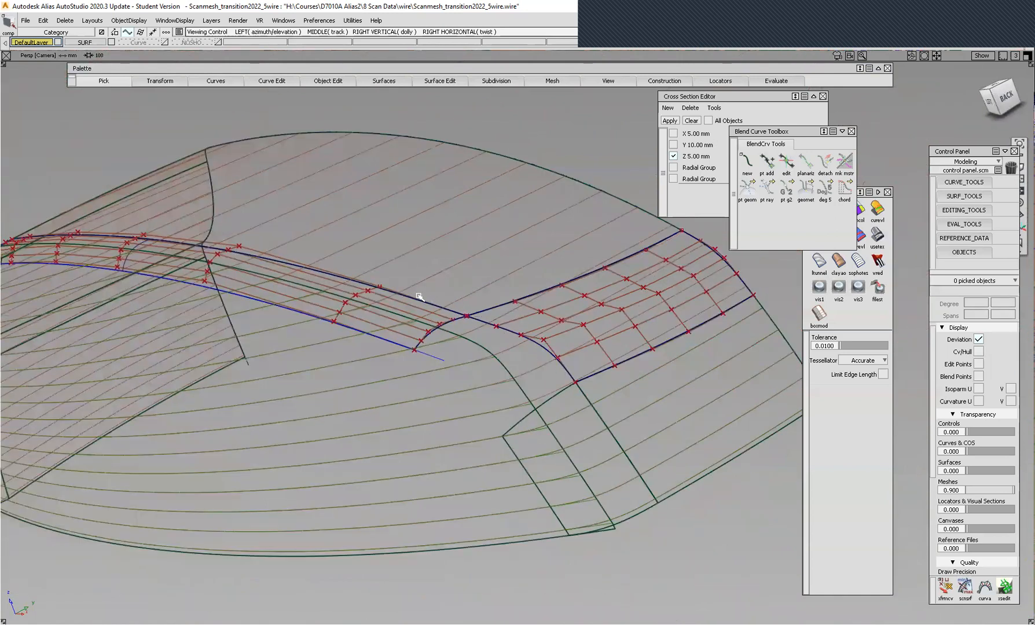
left_click_drag(488, 342, 571, 318, "alt+shift")
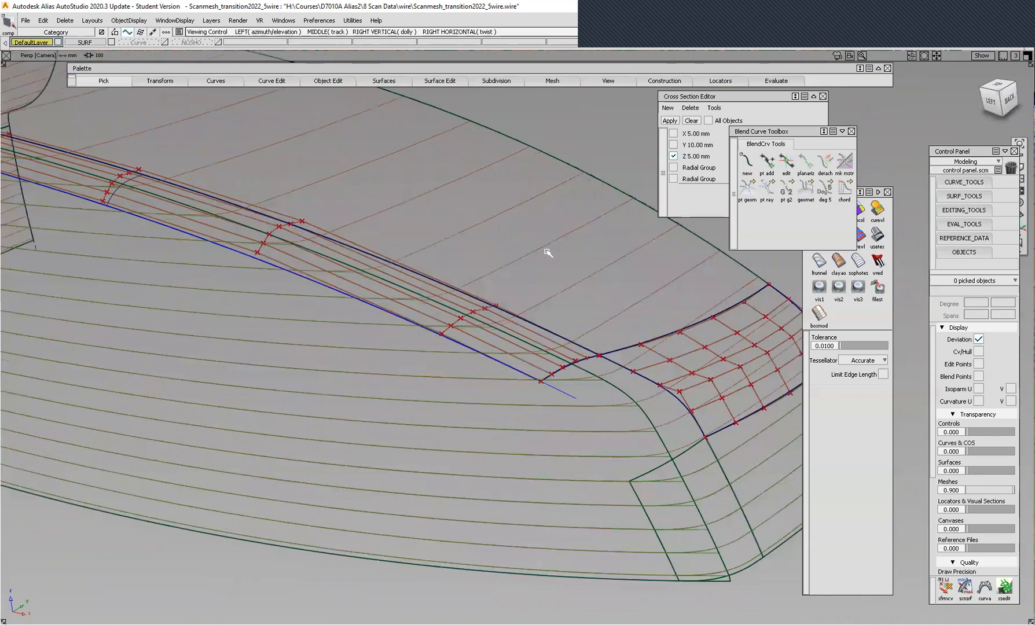
middle_click_drag(519, 244, 490, 241, "alt+shift")
left_click_drag(547, 249, 583, 264, "ctrl+shift")
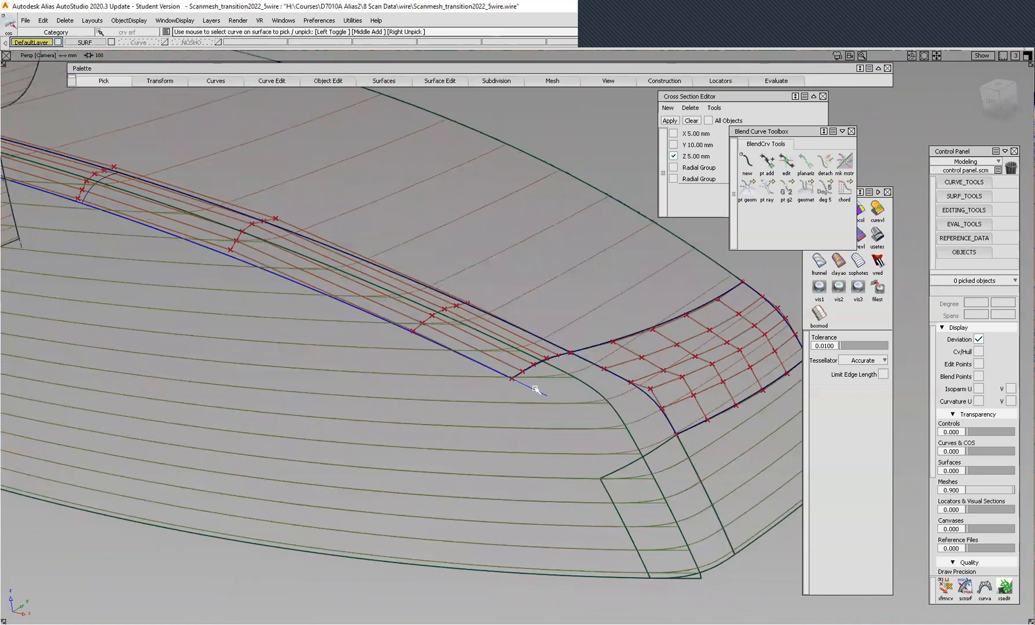
left_click(537, 390)
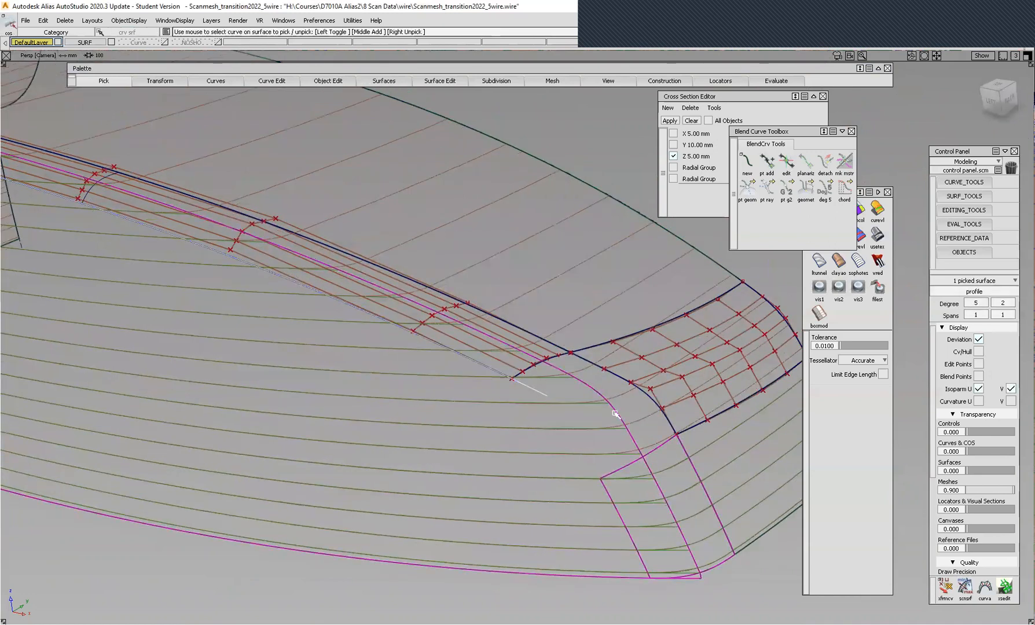
key("Delete")
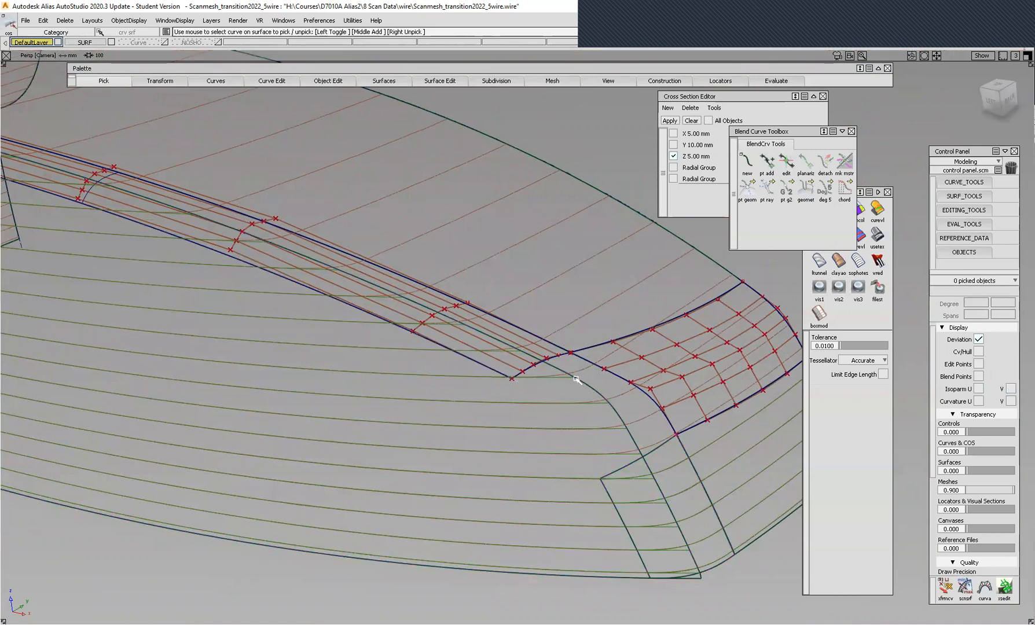
Start a degree 5 blend curve at the vertical fillet's upper corner, with the point constrained to the surface geometry along the fillet edge.
middle_click_drag(576, 373, 483, 316, "alt+shift")
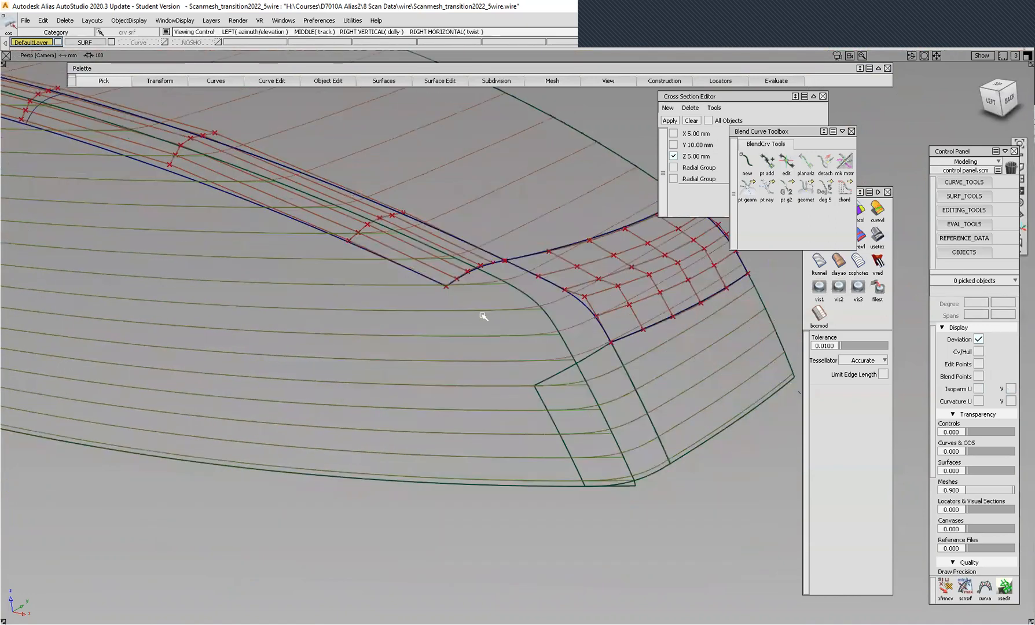
left_click_drag(466, 313, 435, 334, "alt+shift")
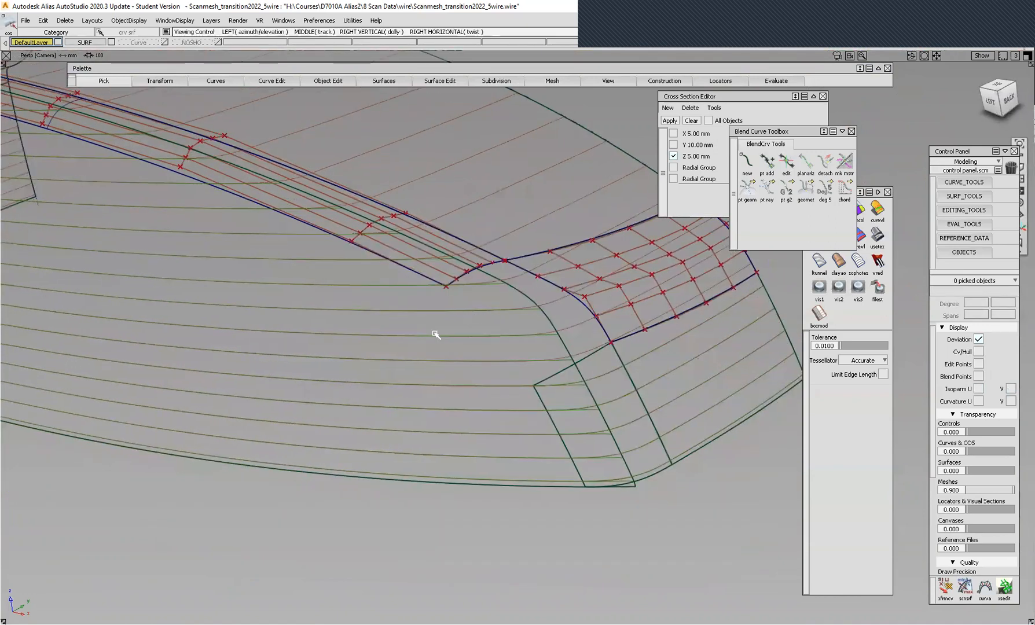
left_click(748, 163)
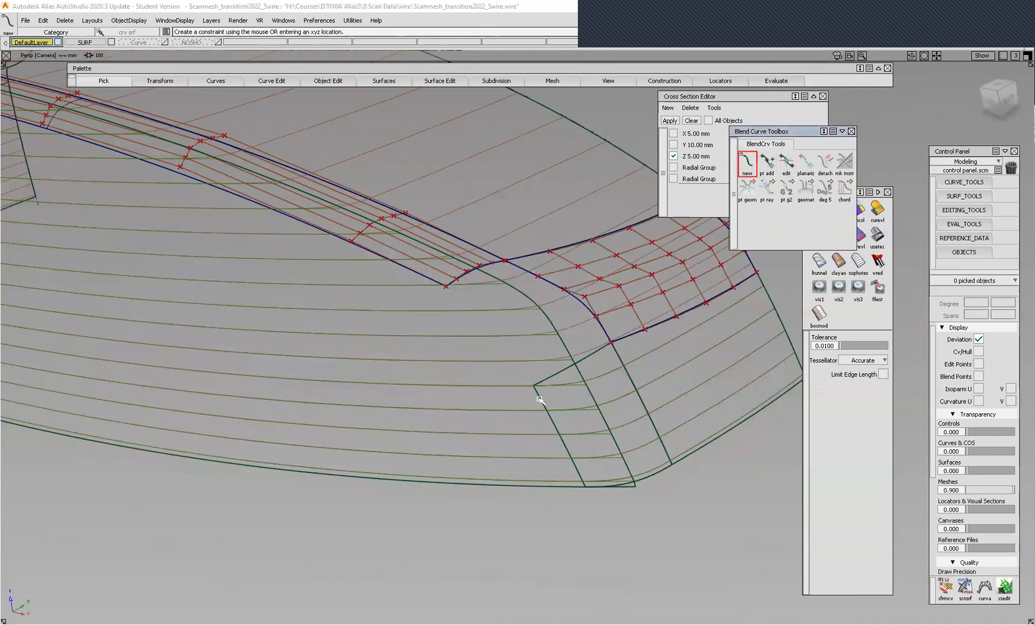
left_click(540, 400)
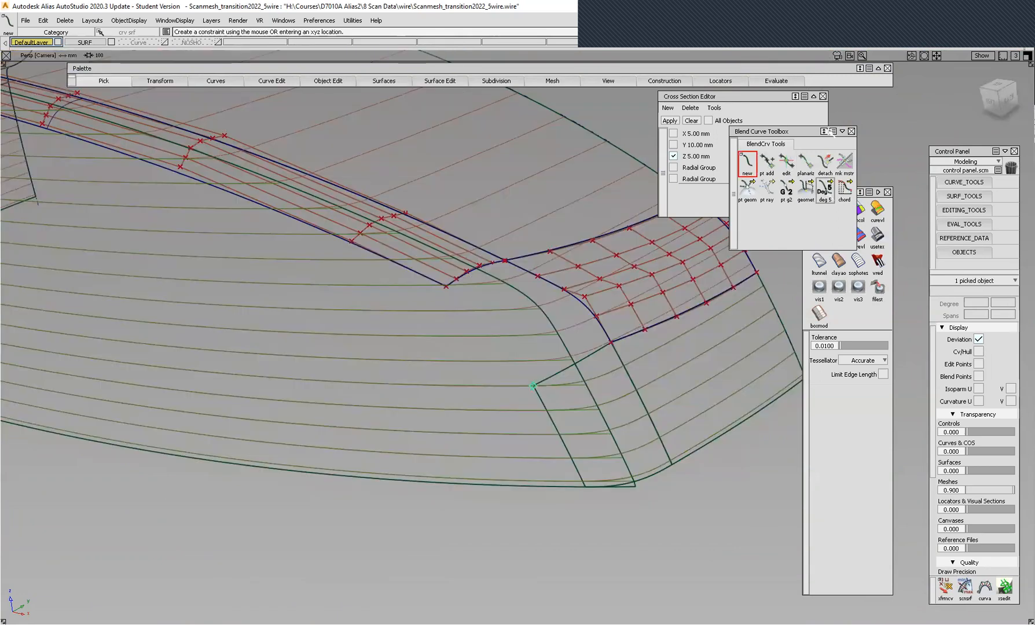
left_click(824, 186)
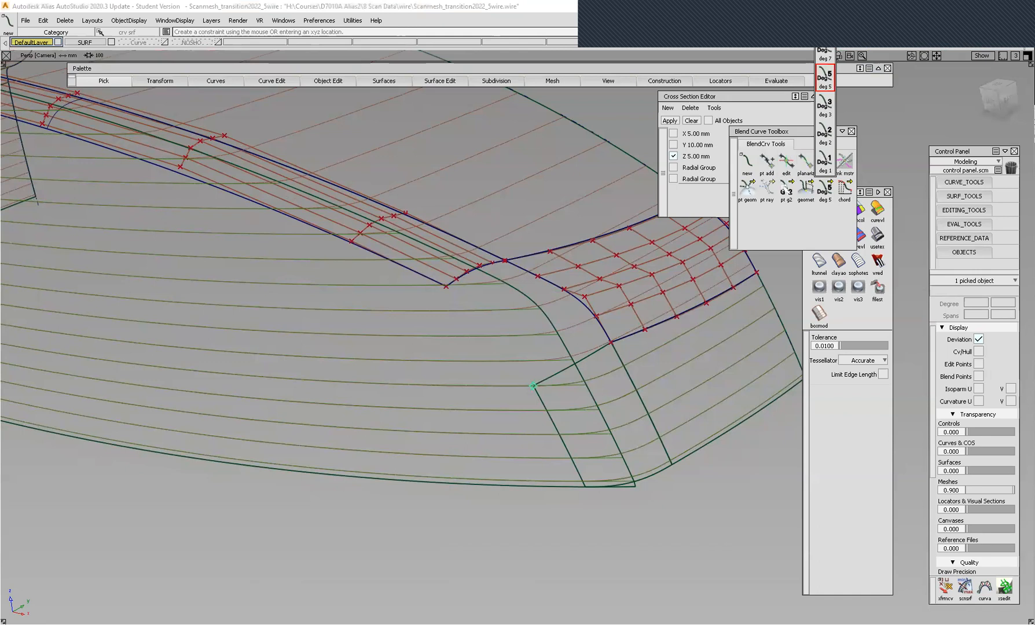
left_click_drag(785, 190, 786, 106)
left_click(747, 188)
left_click(533, 386)
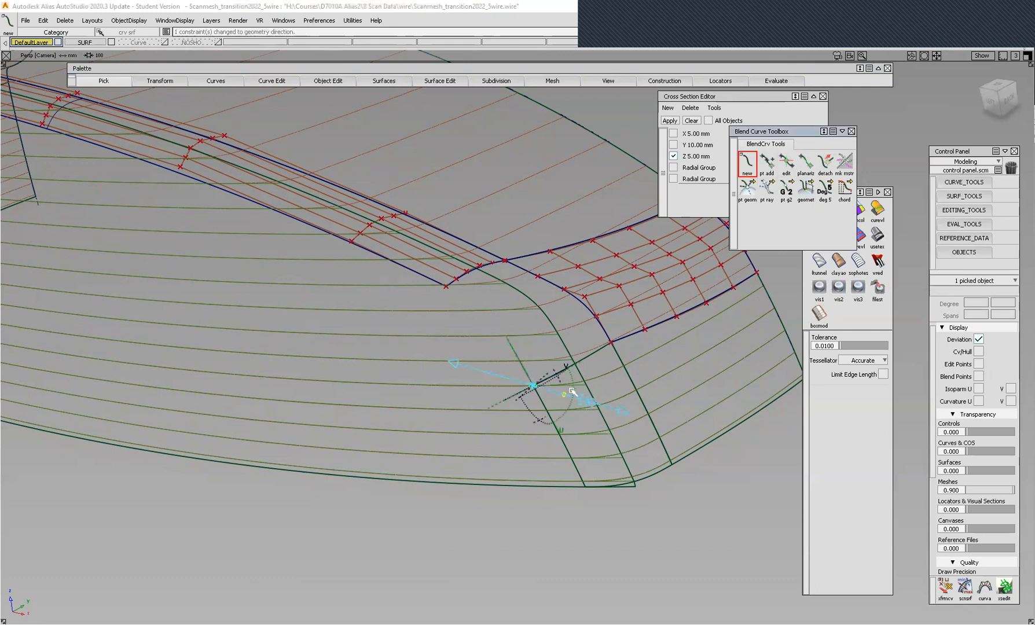
left_click(555, 427)
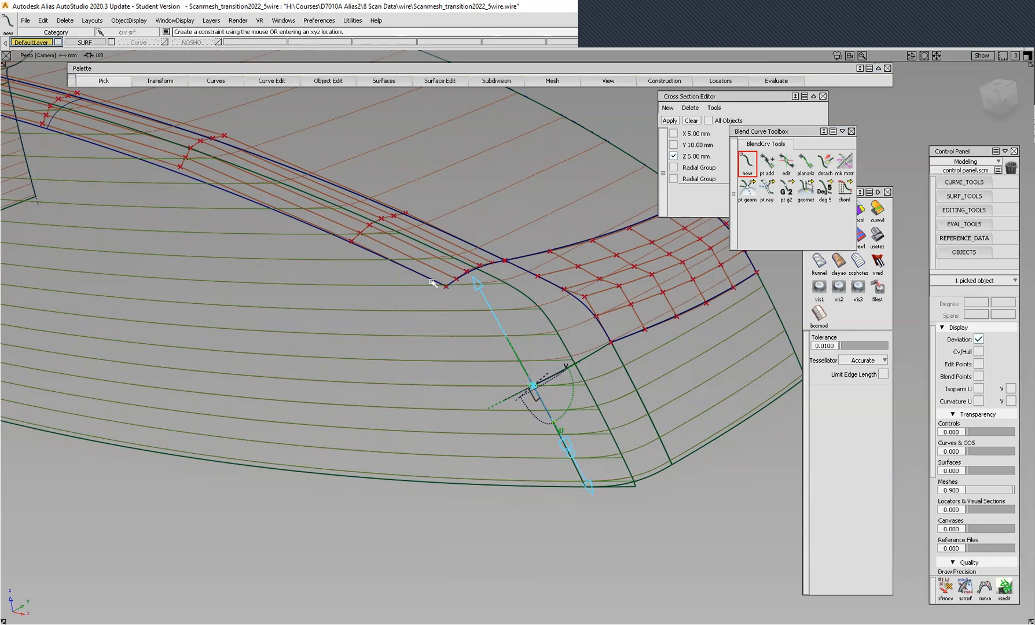
Place the blend curve's second point at the lower corner of the trimmed upper fillet, on surface#2.V=1.
left_click(414, 270)
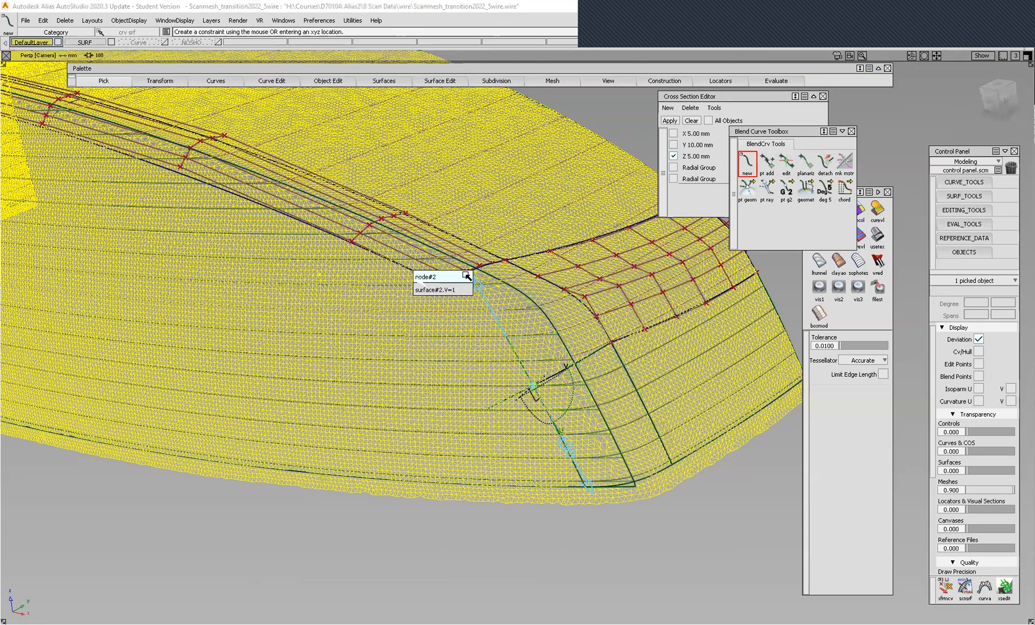
left_click(446, 292)
left_click_drag(536, 351, 653, 307, "alt+shift")
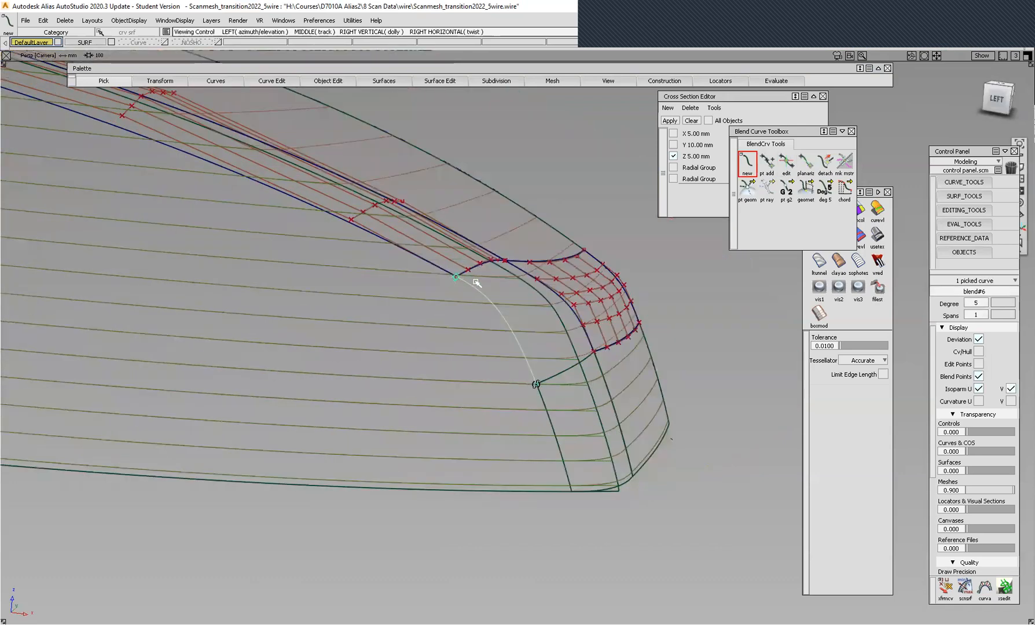
left_click_drag(524, 323, 574, 387, "alt+shift")
left_click_drag(501, 368, 554, 411, "alt+shift")
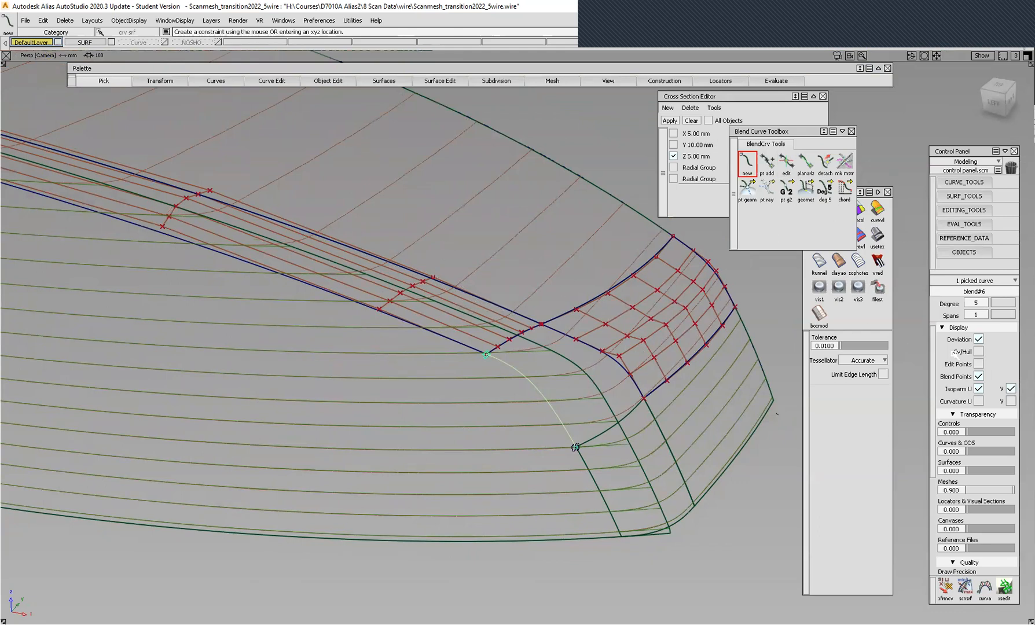
Show the blend curve's CVs and hull, and constrain its upper end to the geometry direction of the fillet edge.
left_click(978, 351)
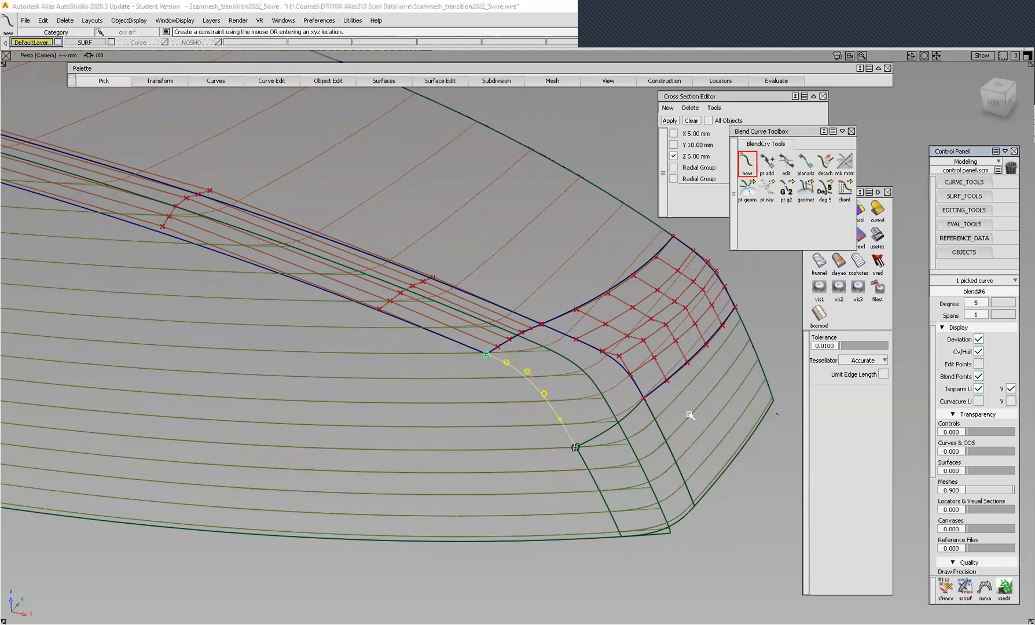
key("shift+alt")
right_click_drag(651, 423, 634, 378, "alt+shift")
middle_click_drag(634, 378, 495, 312, "alt+shift")
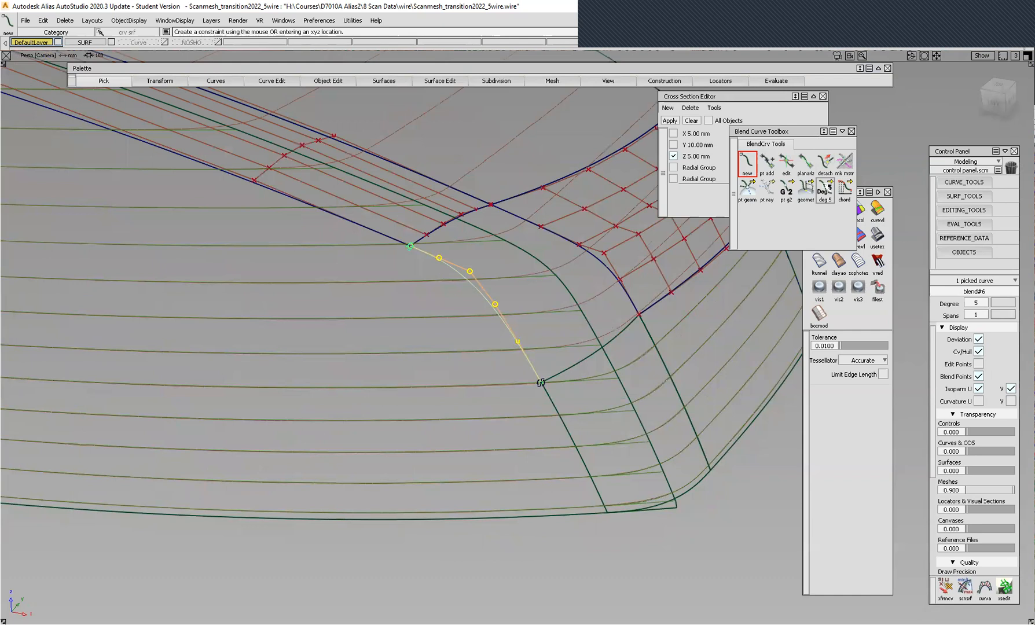
left_click(825, 191)
left_click(748, 190)
left_click(410, 245)
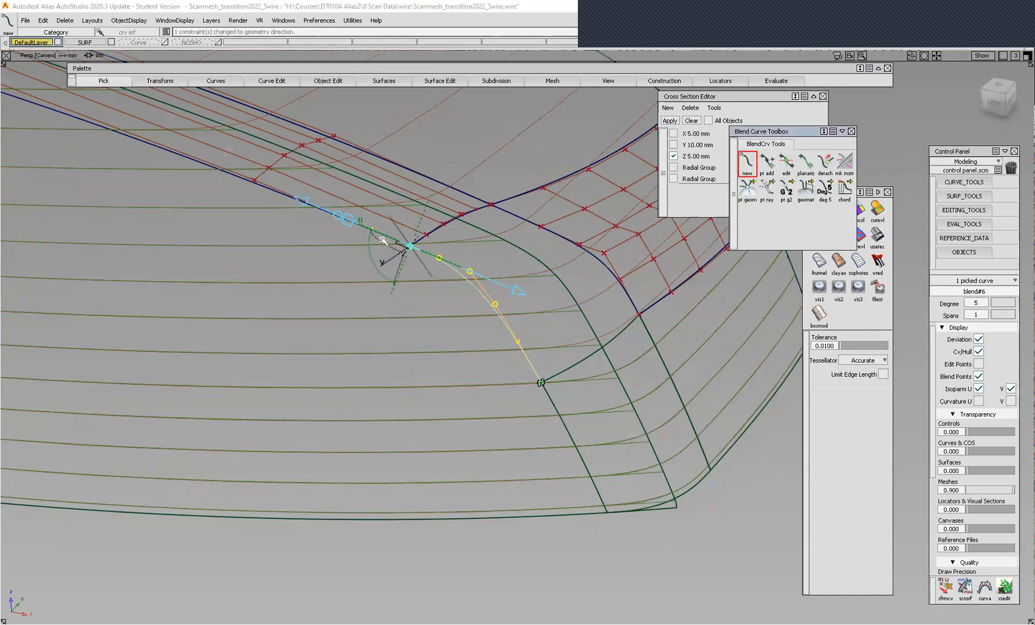
Switch the camera to orthographic projection and frame the blend curve at the corner.
left_click_drag(509, 338, 497, 169, "alt+shift")
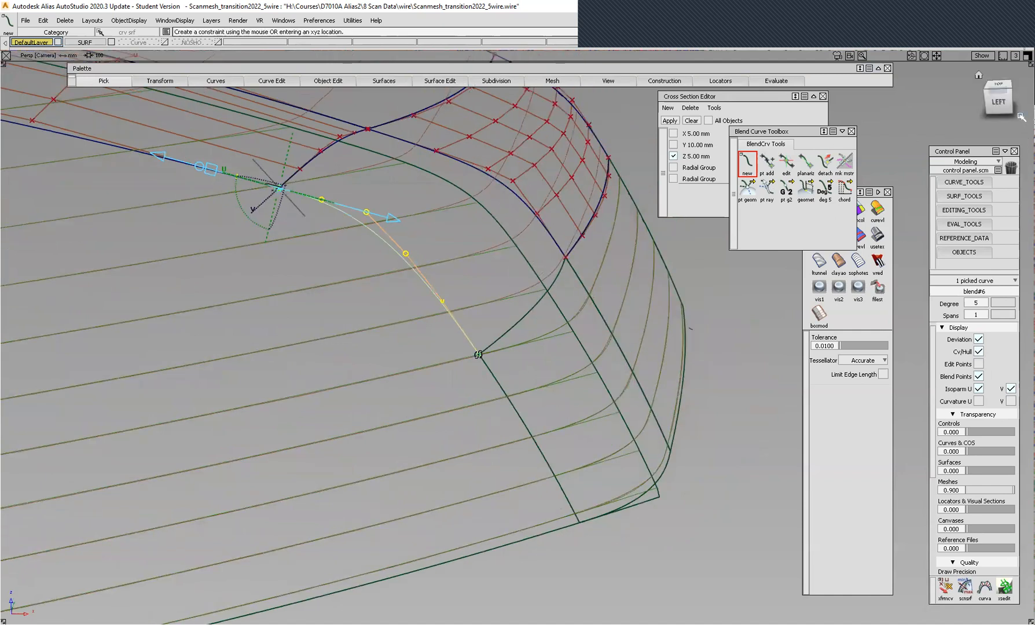
right_click(1021, 118)
left_click(973, 123)
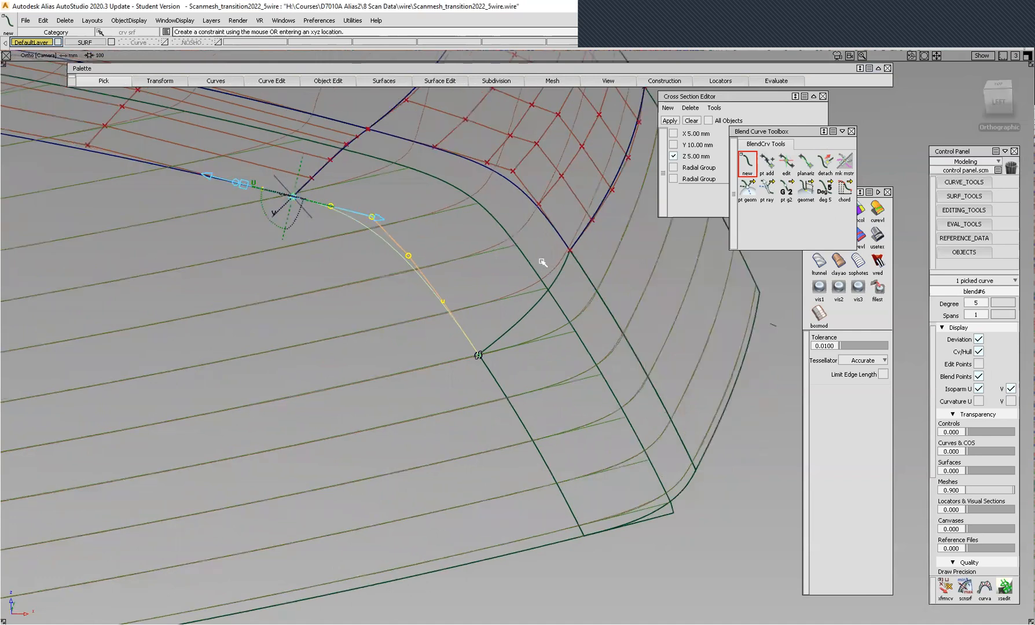
left_click_drag(552, 251, 495, 360, "alt+shift")
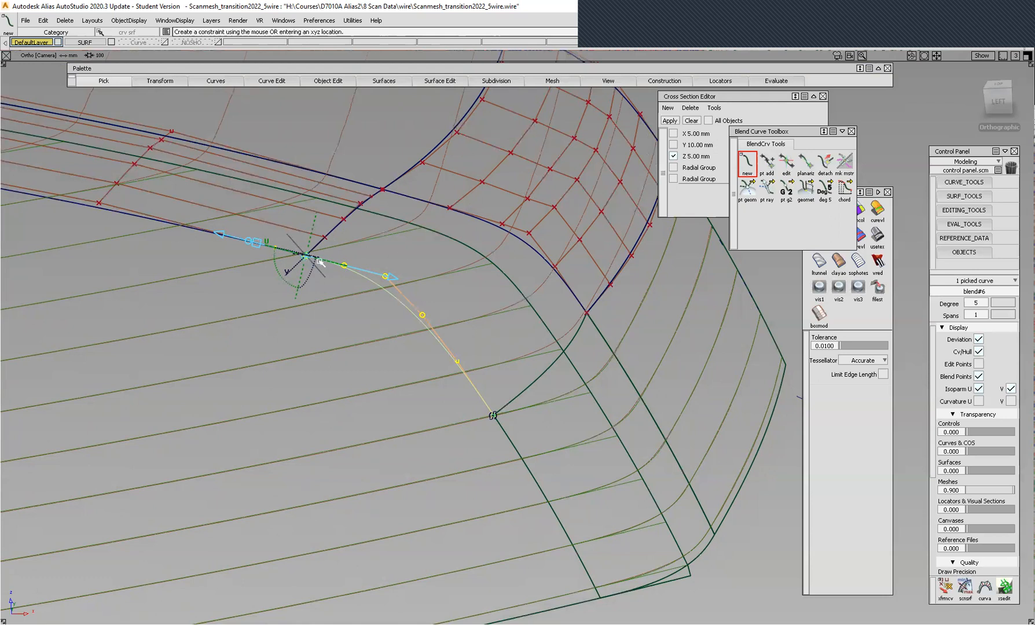
mouse_move(580, 308)
left_mouse_down("alt+shift")
mouse_move(449, 232)
mouse_move(427, 346)
mouse_move(491, 286)
mouse_move(575, 284)
mouse_move(572, 292)
left_mouse_up("alt+shift")
middle_click_drag(573, 291, 563, 312, "alt+shift")
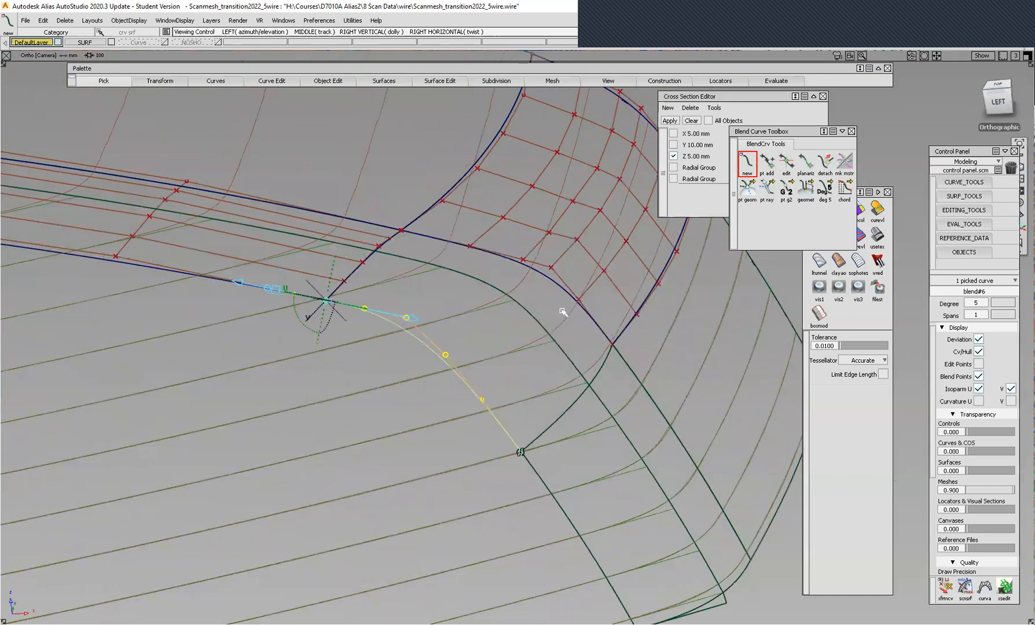
middle_click_drag(535, 430, 531, 435, "alt+shift")
right_click_drag(477, 392, 527, 293, "alt+shift")
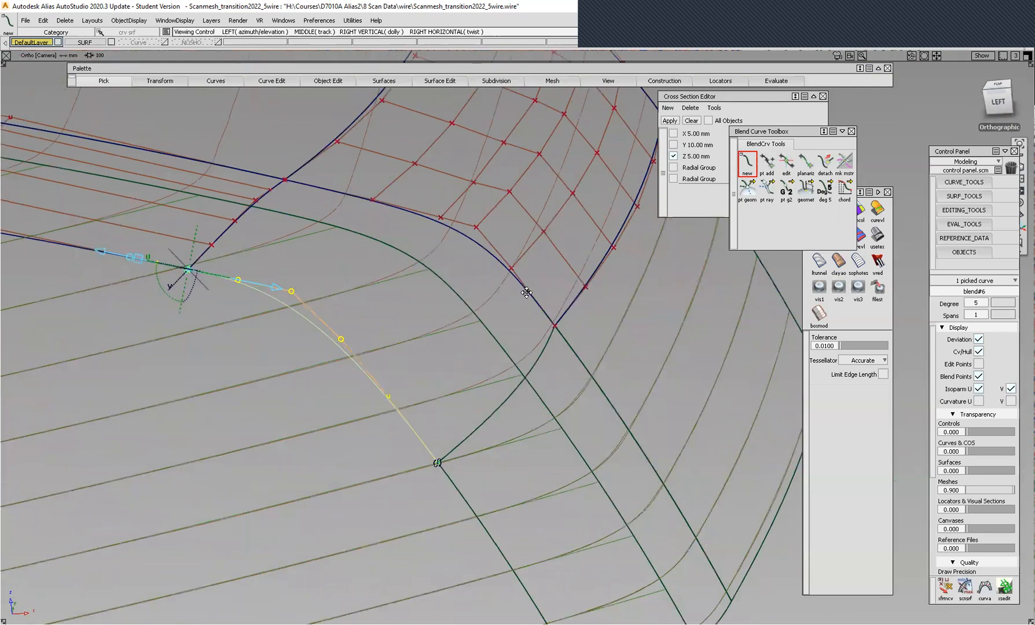
middle_click_drag(499, 312, 575, 331, "alt+shift")
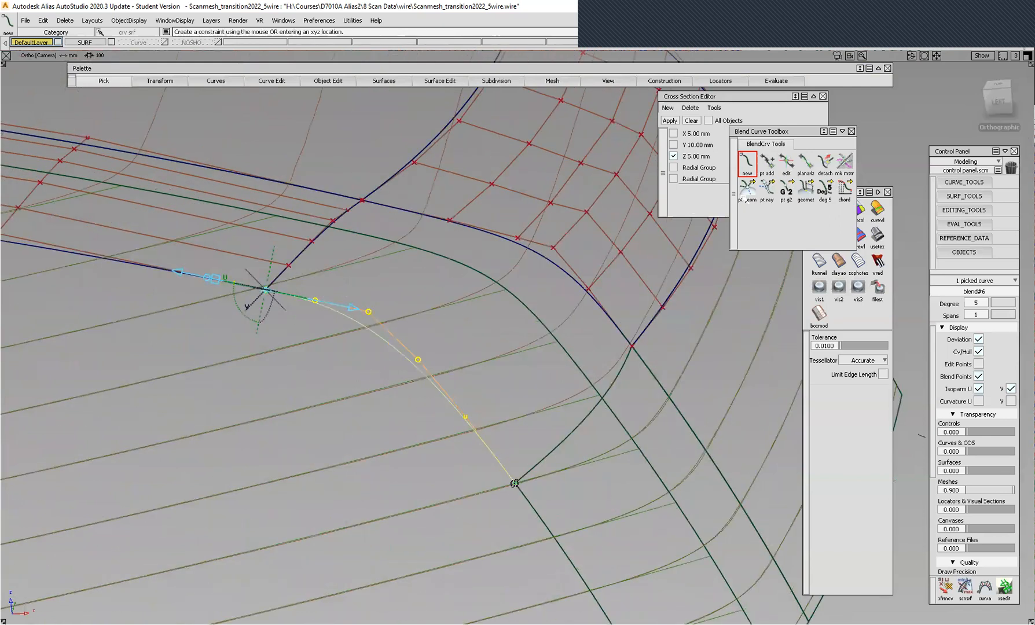
Adjust the tangent magnitude at the upper end of the blend curve to refine its CV spacing.
left_click(786, 163)
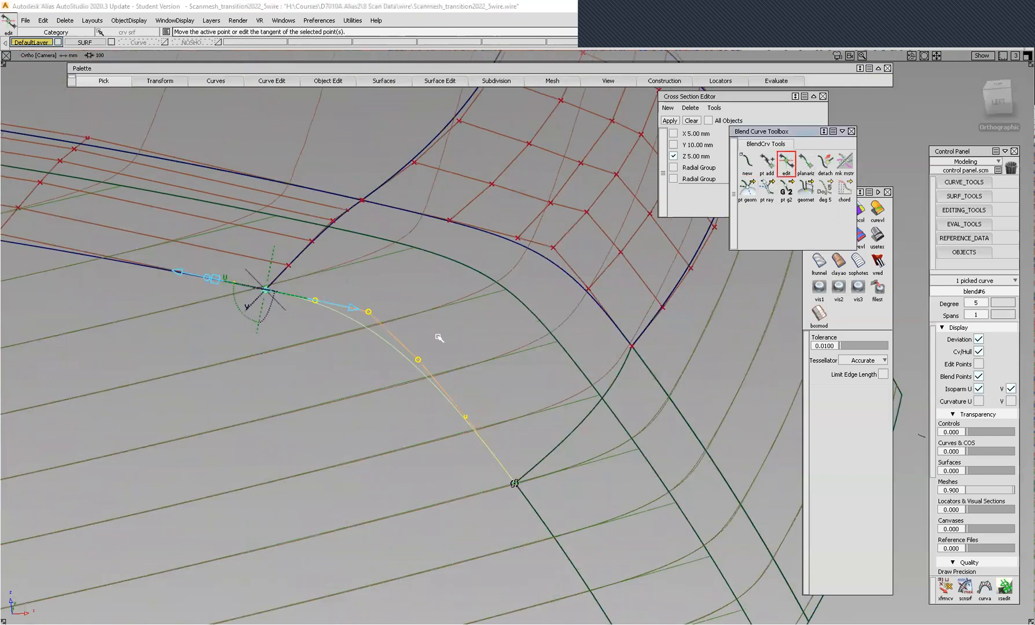
left_click_drag(214, 283, 330, 285)
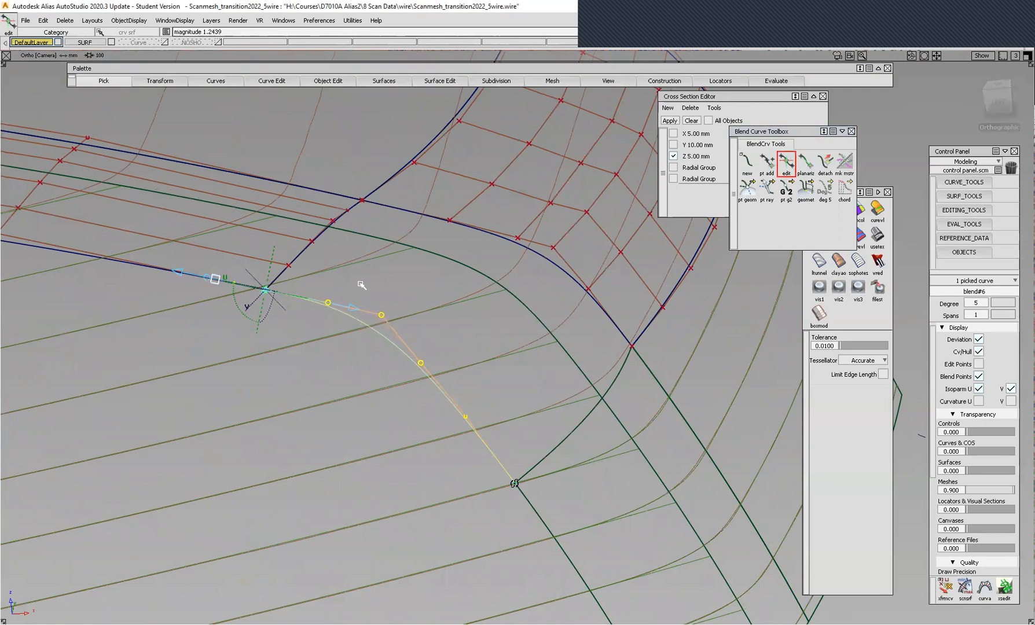
left_click_drag(497, 350, 529, 376, "alt+shift")
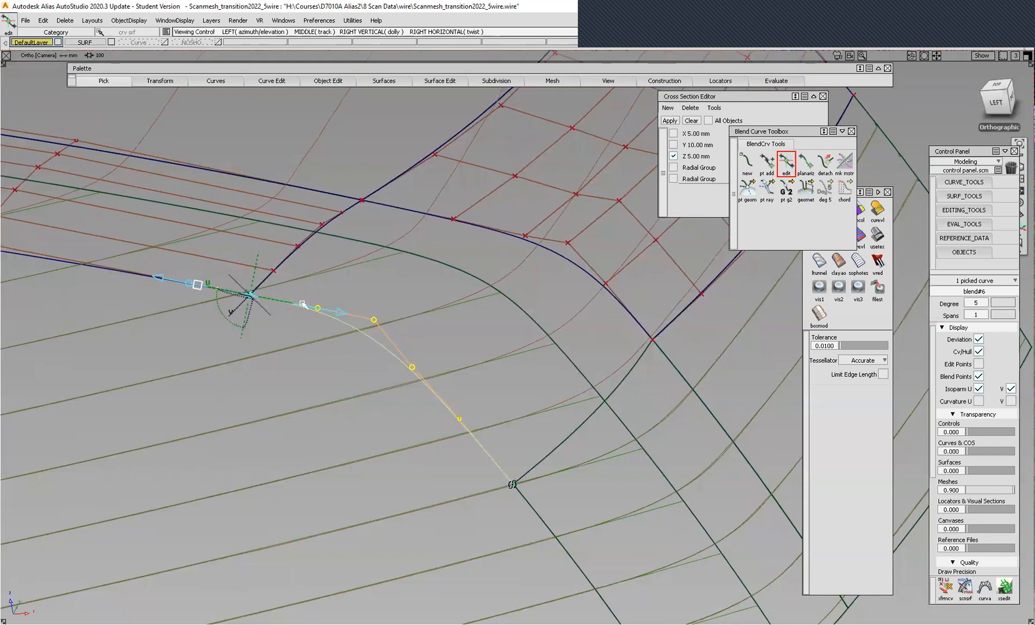
left_click_drag(197, 284, 107, 280)
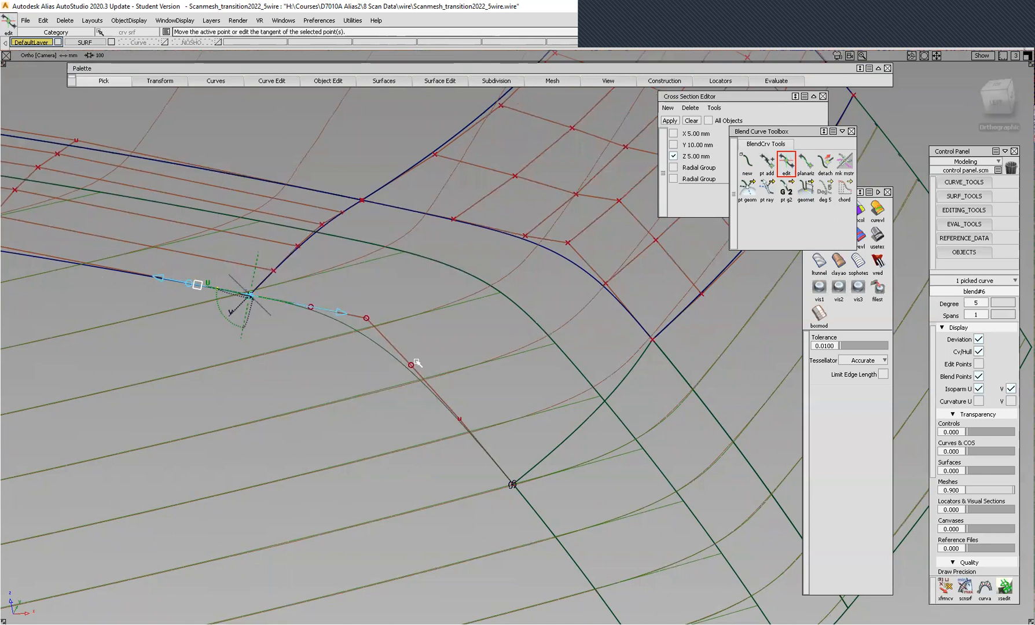
Select the blend curve's lower end point and adjust its tangent and curvature handles to smooth the hull.
left_click(513, 485)
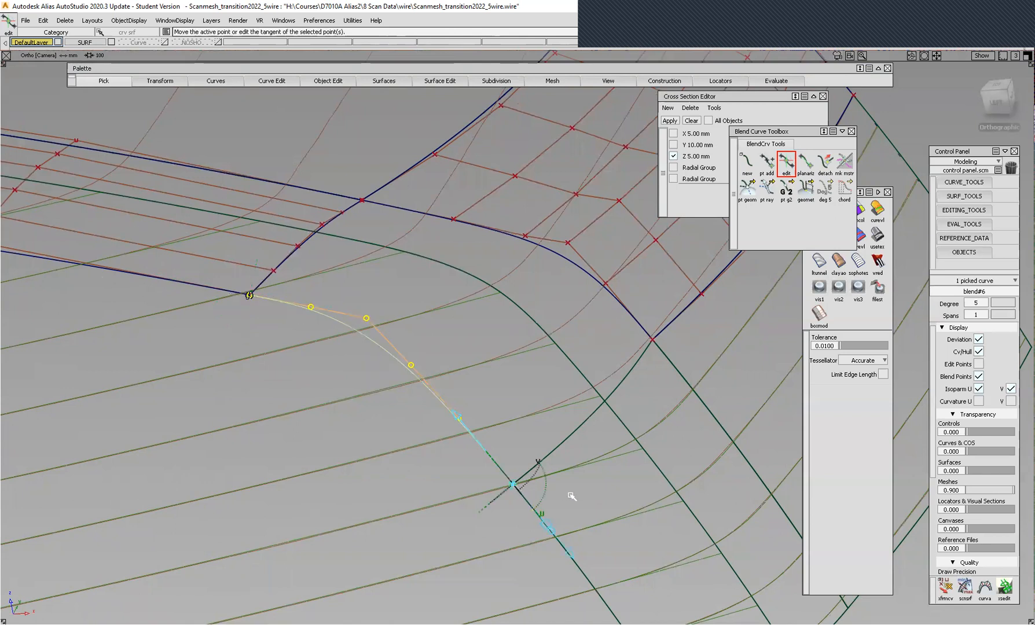
middle_click_drag(572, 496, 461, 351, "alt+shift")
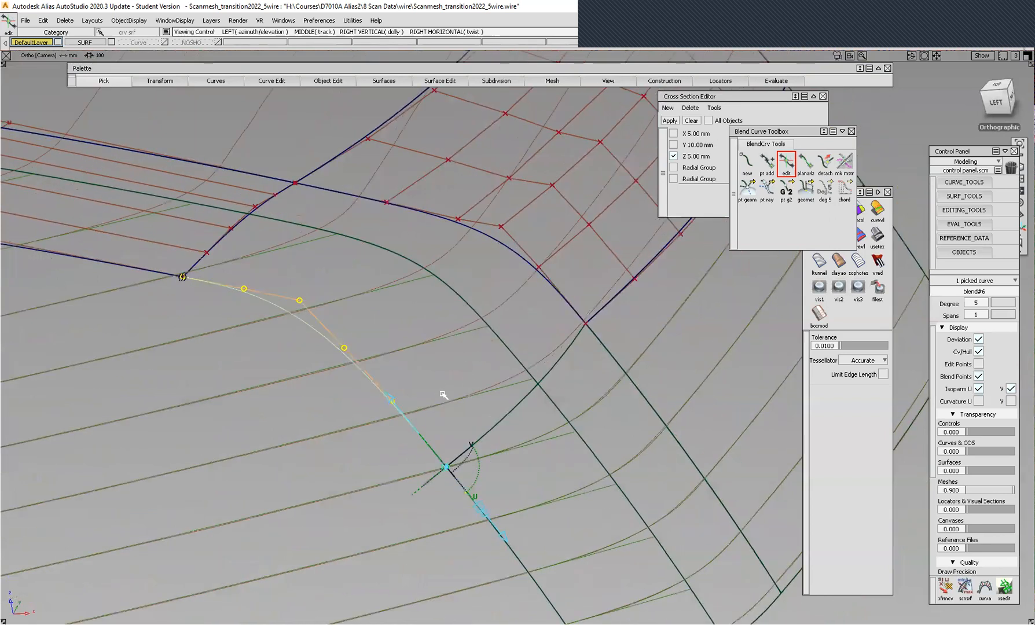
left_click_drag(443, 394, 444, 373, "alt+shift")
left_click_drag(484, 500, 585, 309)
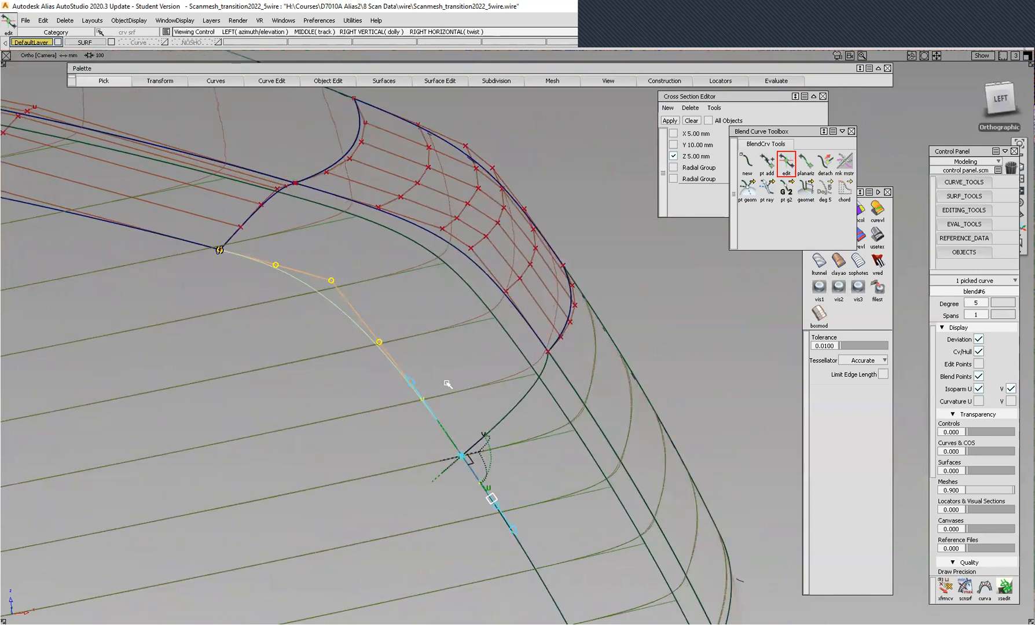
left_click(534, 473)
left_click_drag(494, 499, 597, 448)
mouse_move(501, 506)
left_mouse_down()
mouse_move(517, 496)
mouse_move(366, 524)
left_mouse_up()
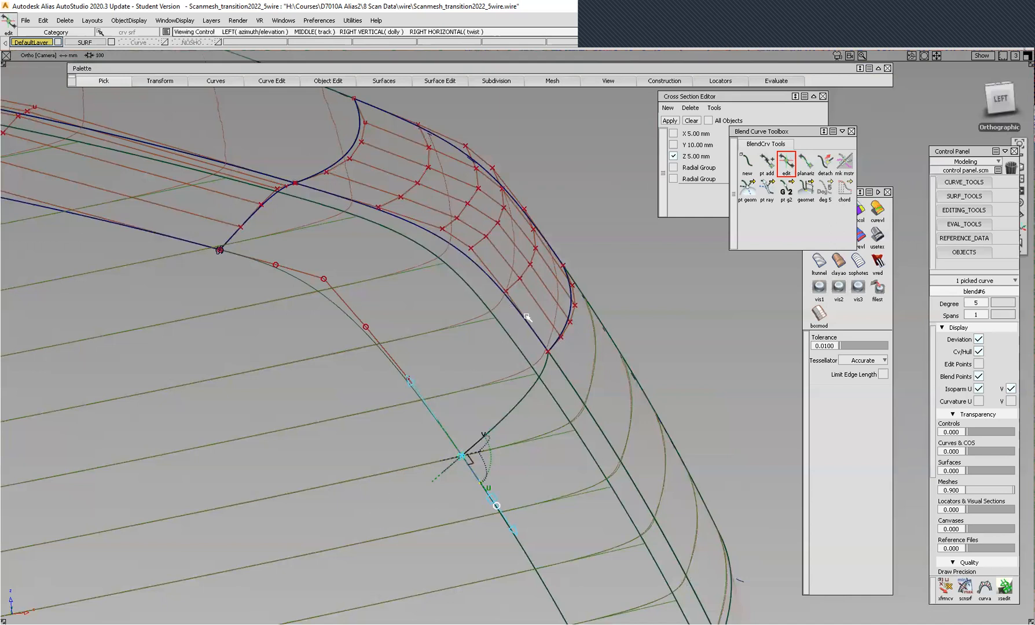
Fine-tune the magnitudes at the blend curve's lower end while checking the hull flow from the back and left sides.
left_click_drag(524, 315, 602, 313, "alt+shift")
left_click_drag(414, 345, 190, 430, "alt+shift")
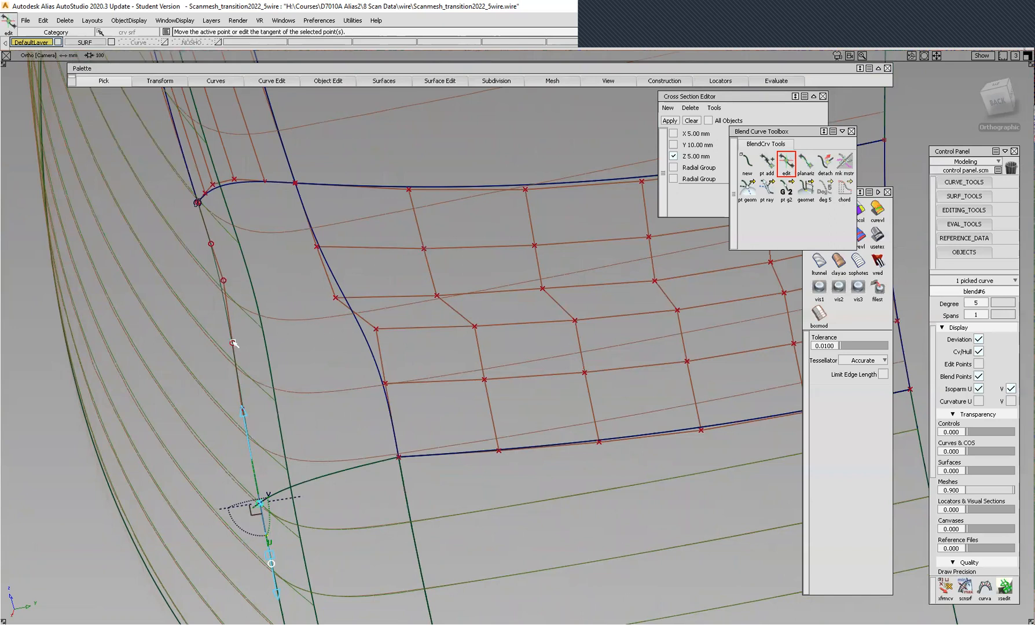
left_click_drag(300, 369, 485, 466, "alt+shift")
left_click_drag(615, 438, 403, 339, "alt+shift")
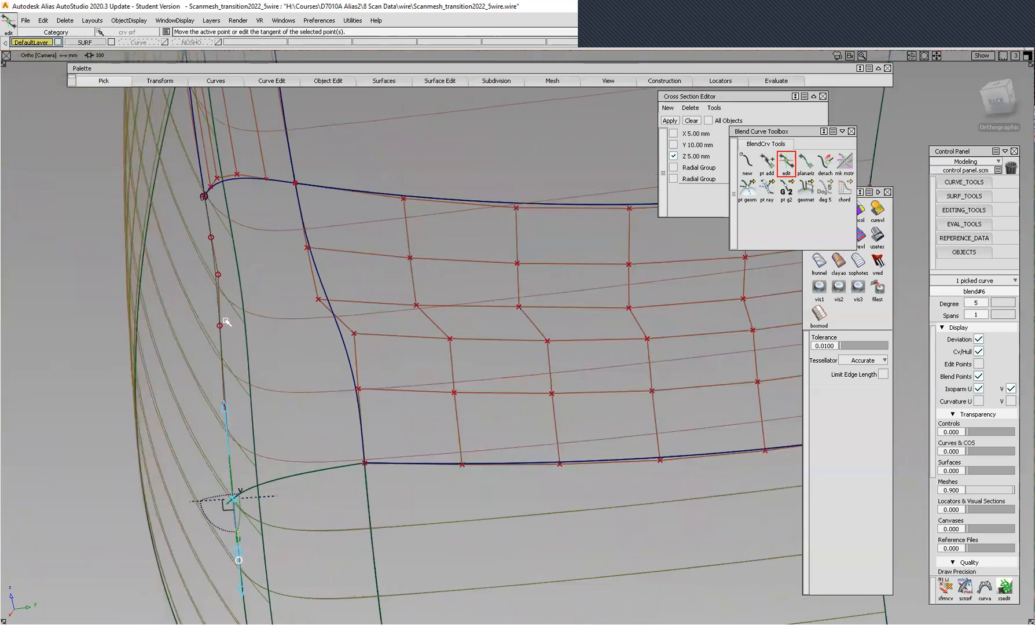
left_click_drag(248, 396, 446, 373, "alt+shift")
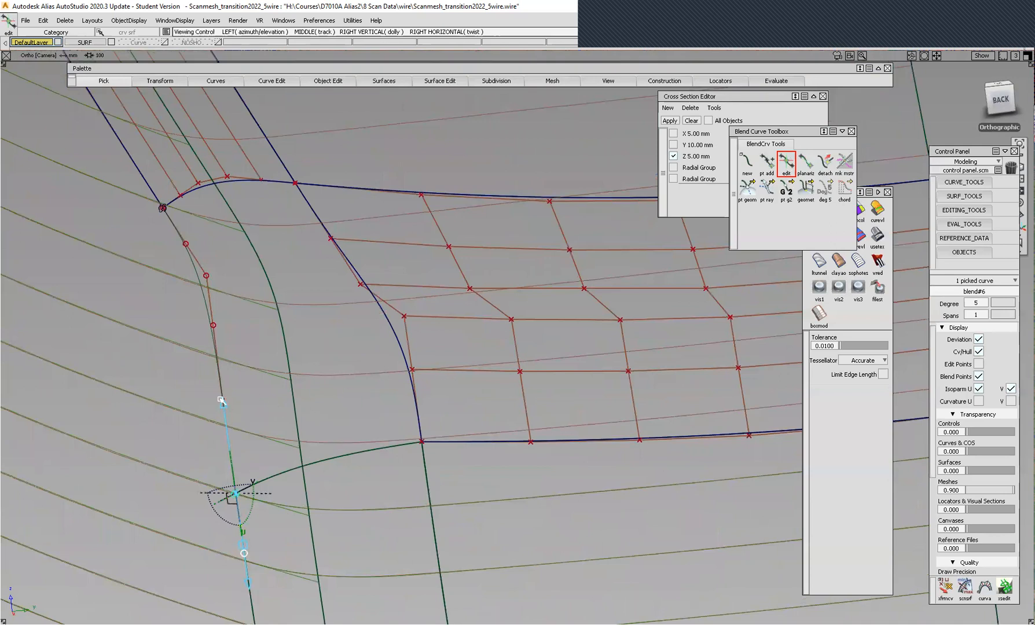
left_click_drag(301, 434, 558, 453, "alt+shift")
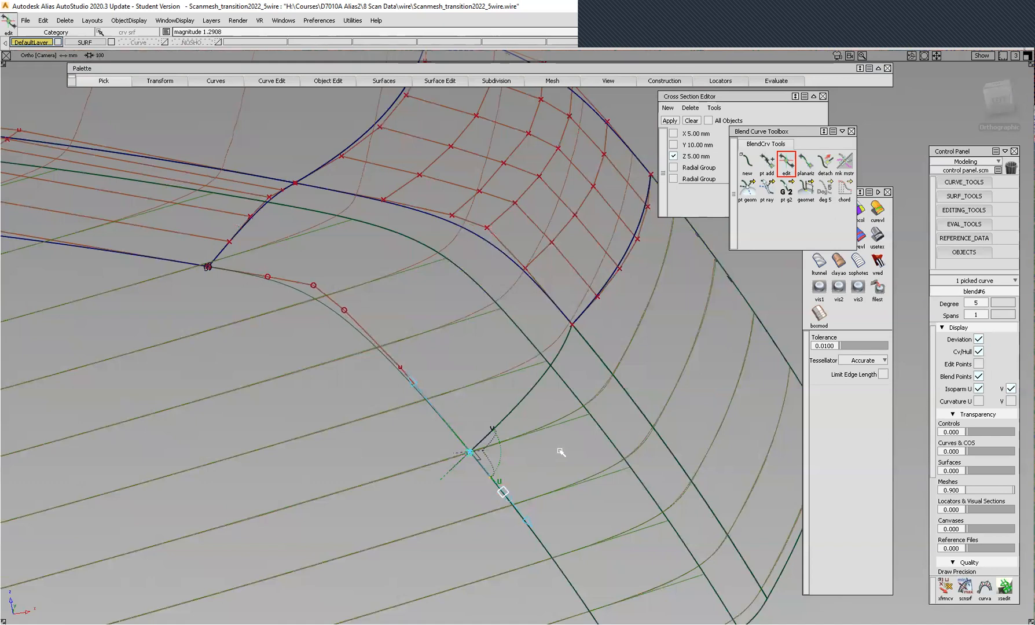
left_click_drag(510, 497, 209, 400)
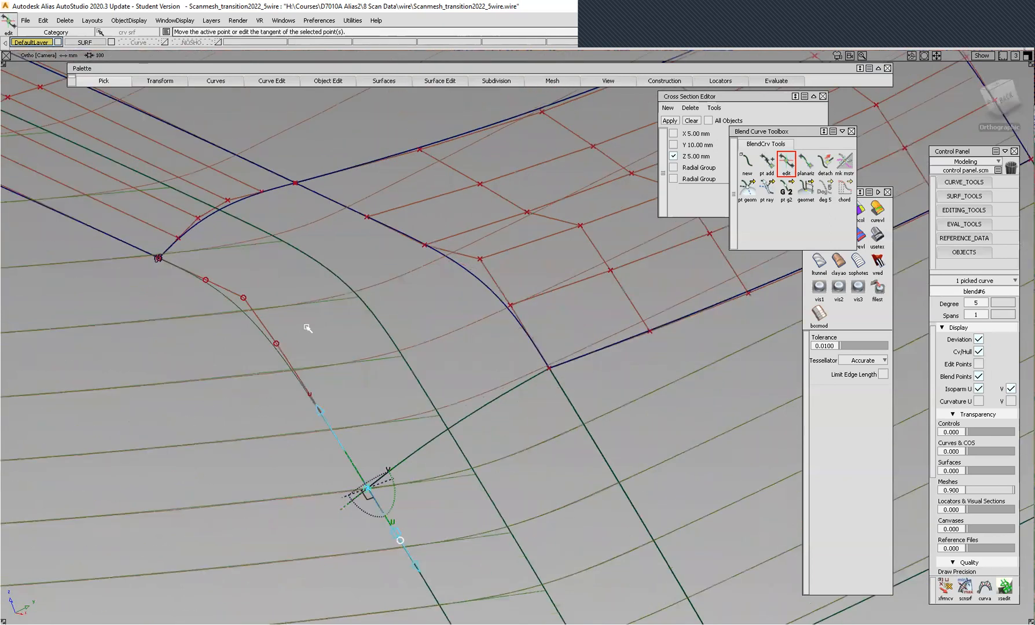
Project the blend curve onto the side surface as a curve on surface, using the surface normal direction with history enabled.
left_click_drag(304, 314, 256, 314, "ctrl+shift")
left_click(161, 357)
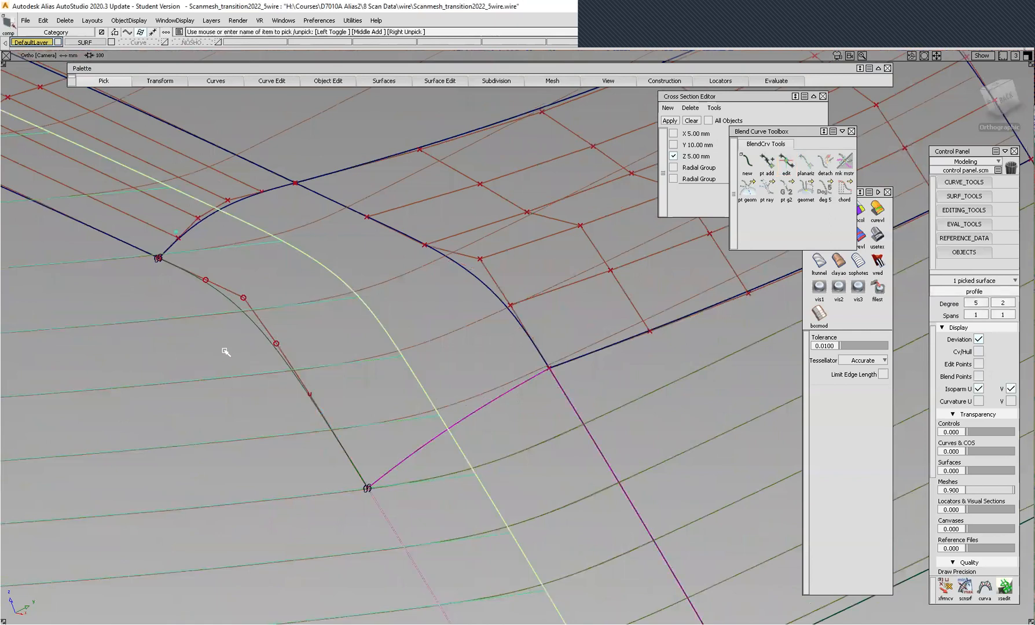
middle_click_drag(220, 346, 212, 416, "ctrl+shift")
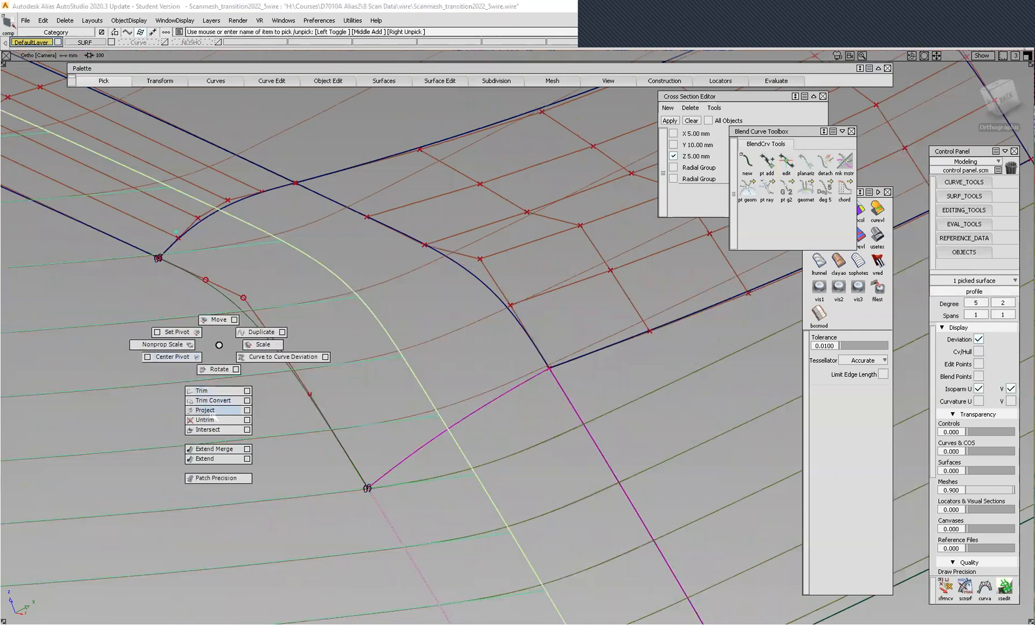
middle_click_drag(256, 328, 255, 326, "ctrl+shift")
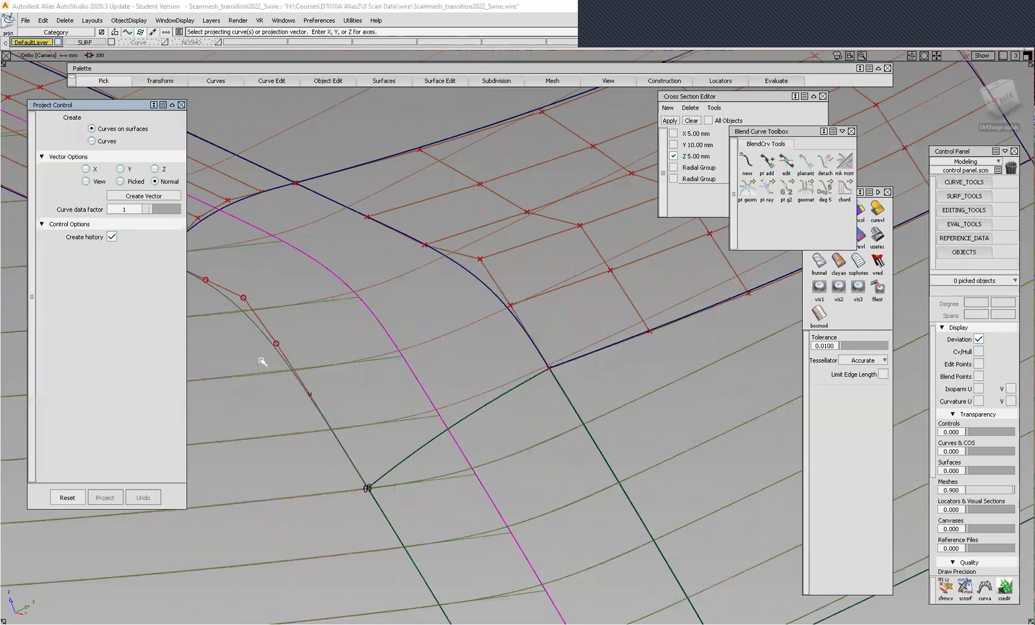
left_click_drag(326, 351, 452, 369, "alt+shift")
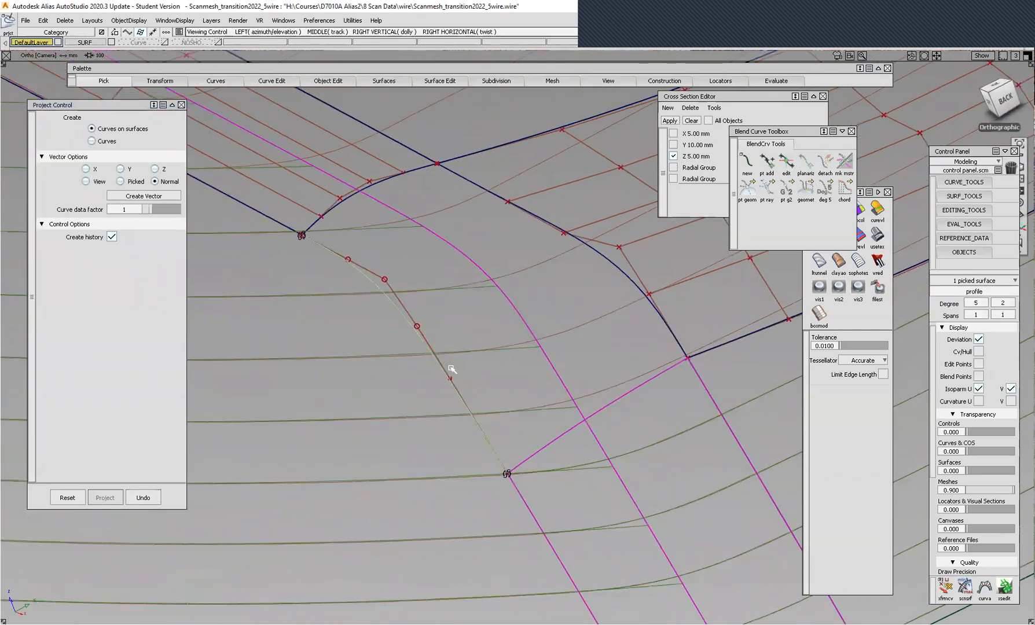
left_click_drag(378, 301, 472, 377, "alt+shift")
left_click_drag(483, 337, 431, 182, "alt+shift")
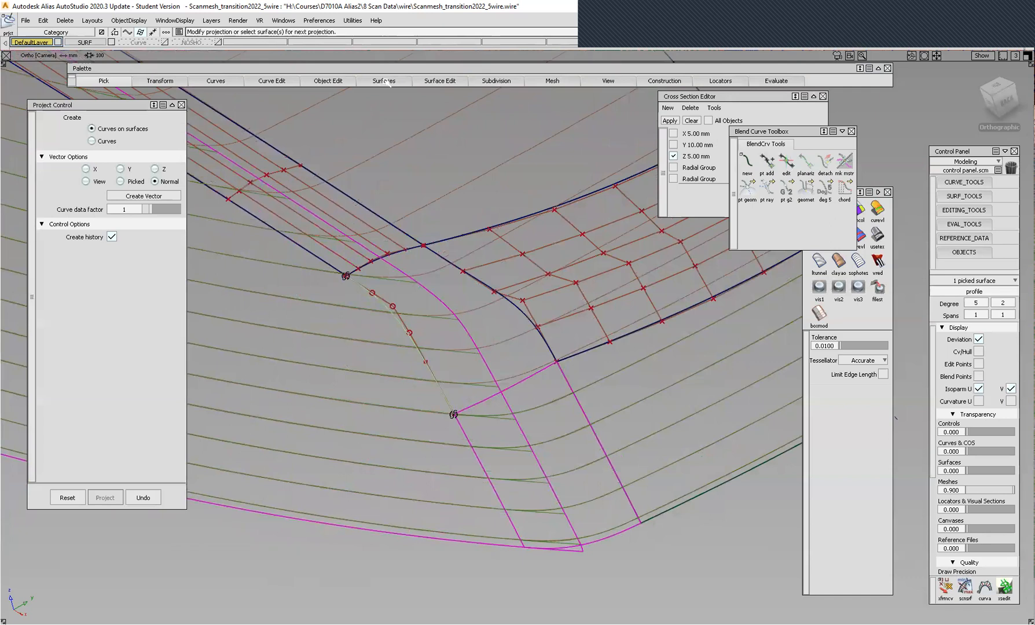
Try a Square surface at the corner using both trimmed fillet ends, the upper surface edge and the projected curve as boundaries.
mouse_move(408, 162)
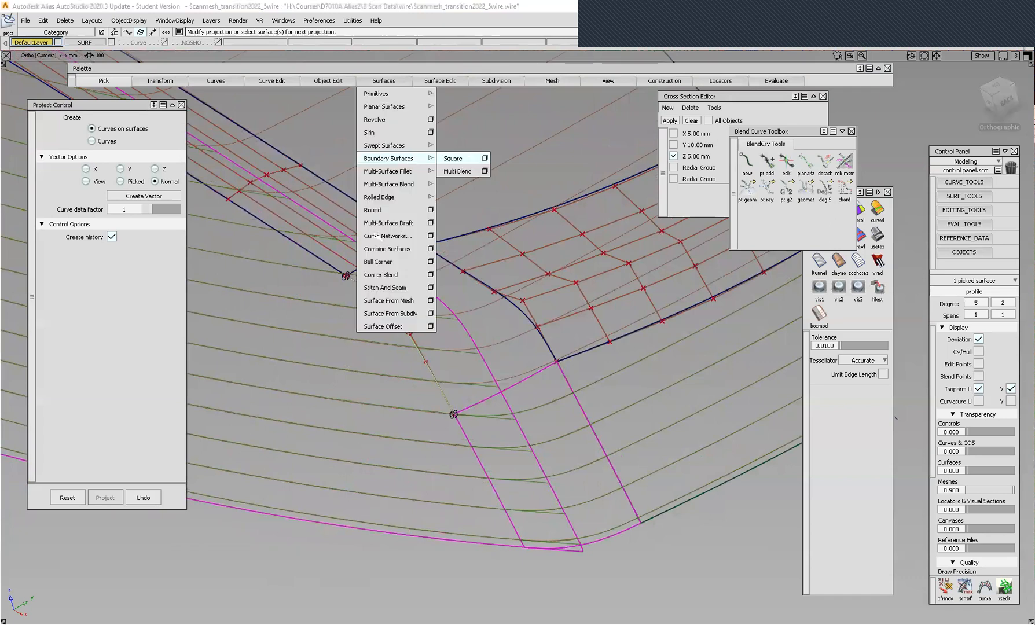
left_click(452, 158)
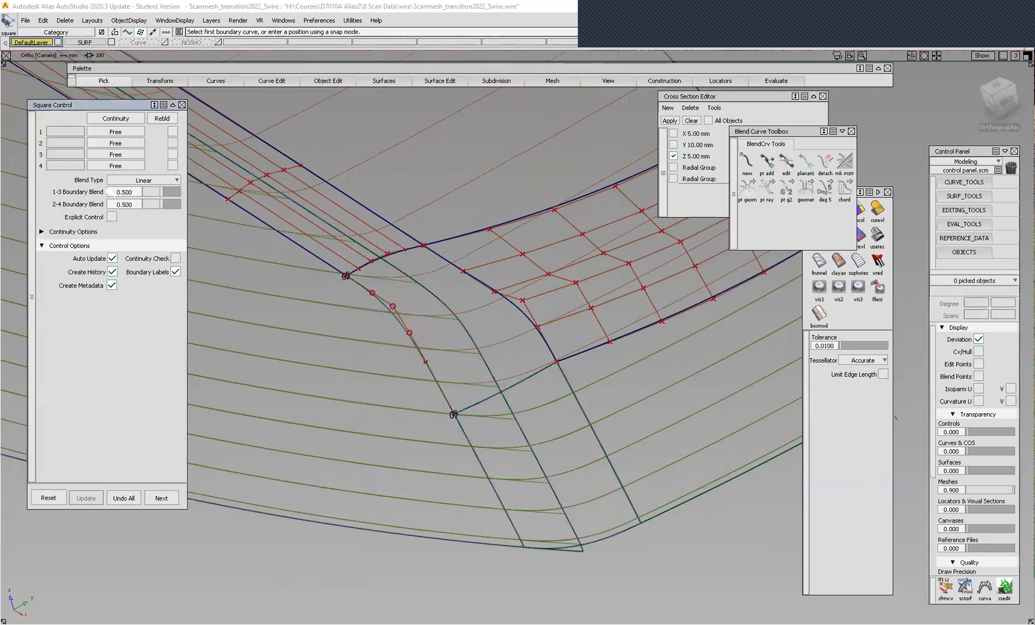
left_click(400, 252)
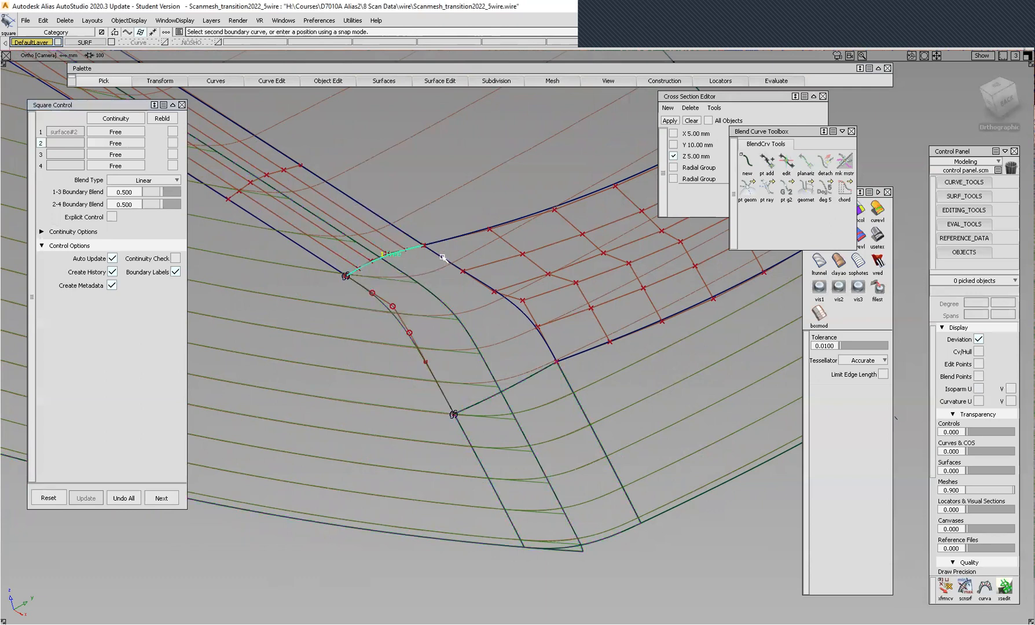
left_click(443, 258)
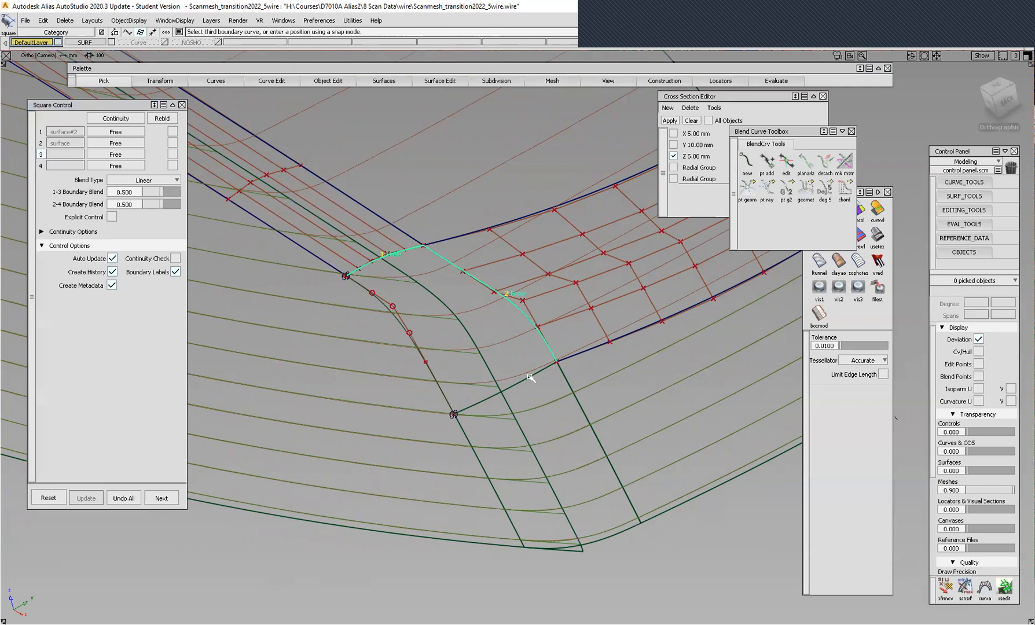
left_click_drag(529, 377, 545, 392)
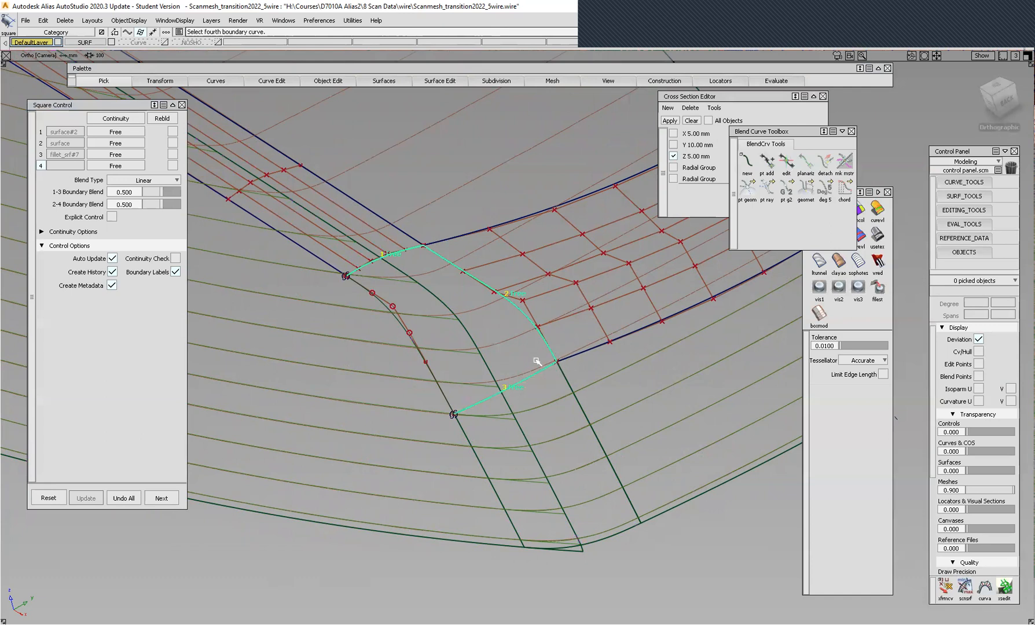
left_click(400, 326)
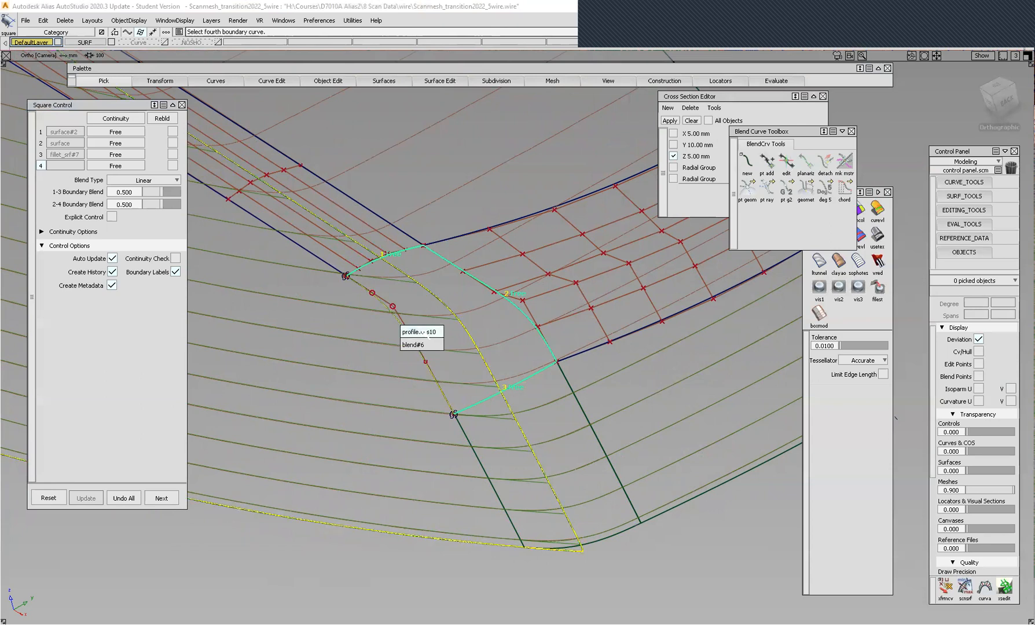
left_click(423, 333)
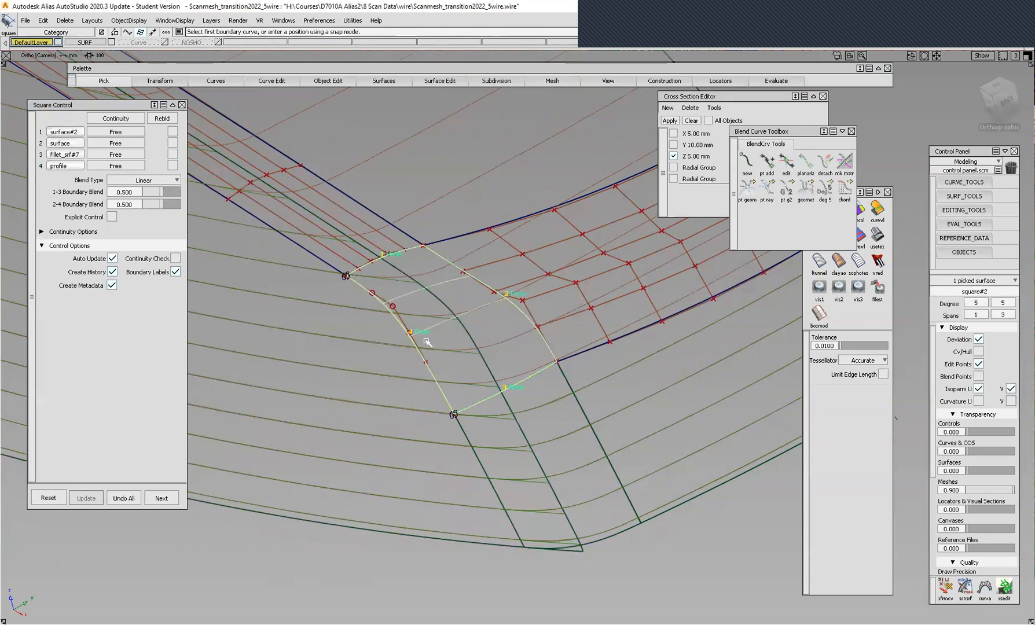
Enable explicit control on the square surface with U and V degree 5 and single spans, and display its CVs and hulls.
left_click(111, 217)
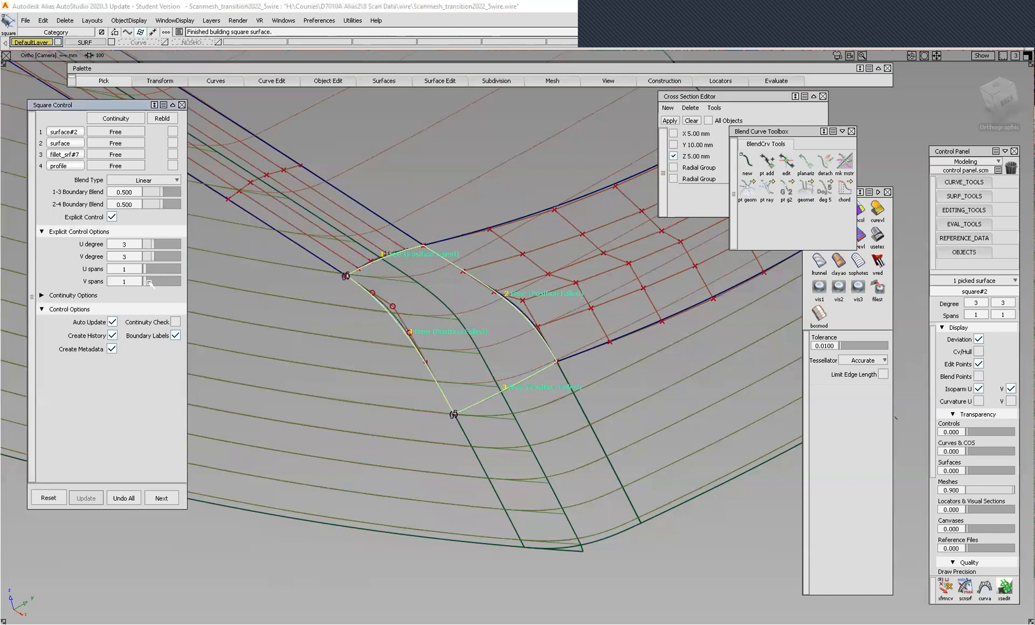
left_click_drag(153, 248, 165, 256)
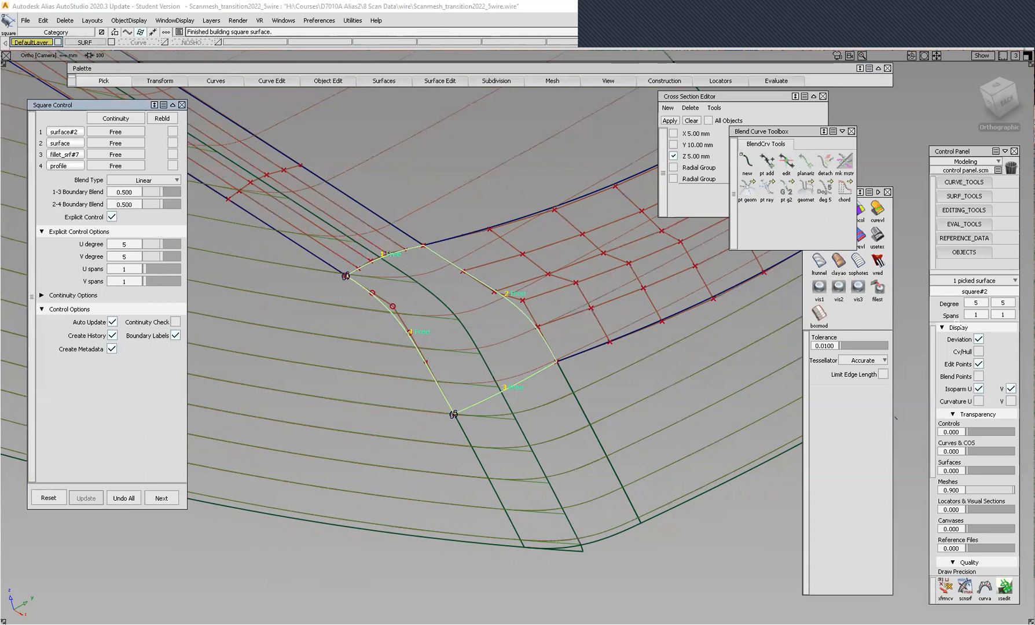
left_click(978, 353)
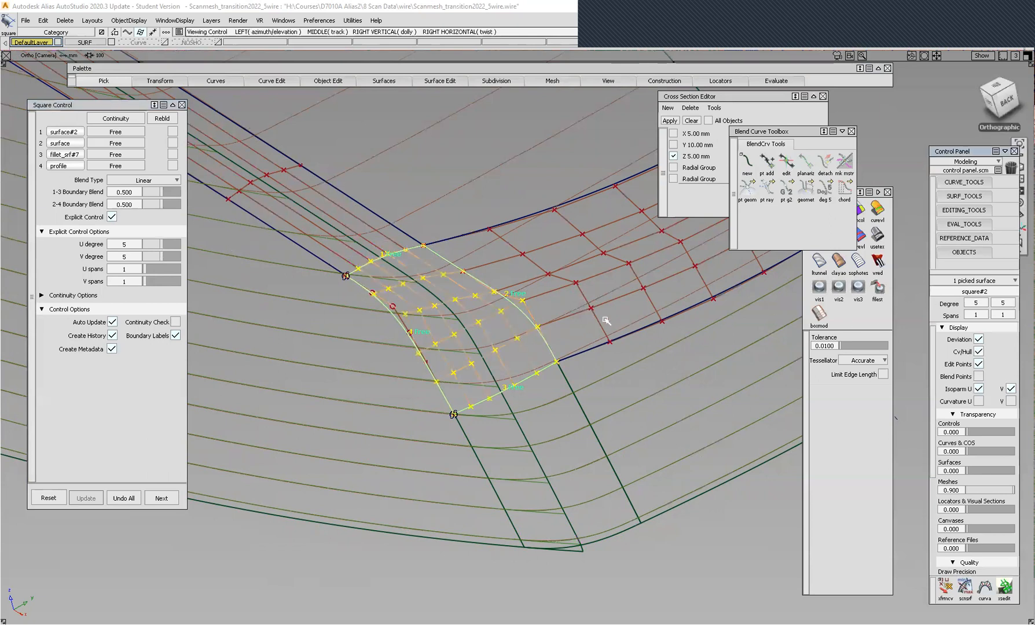
left_click_drag(392, 333, 327, 349, "alt+shift")
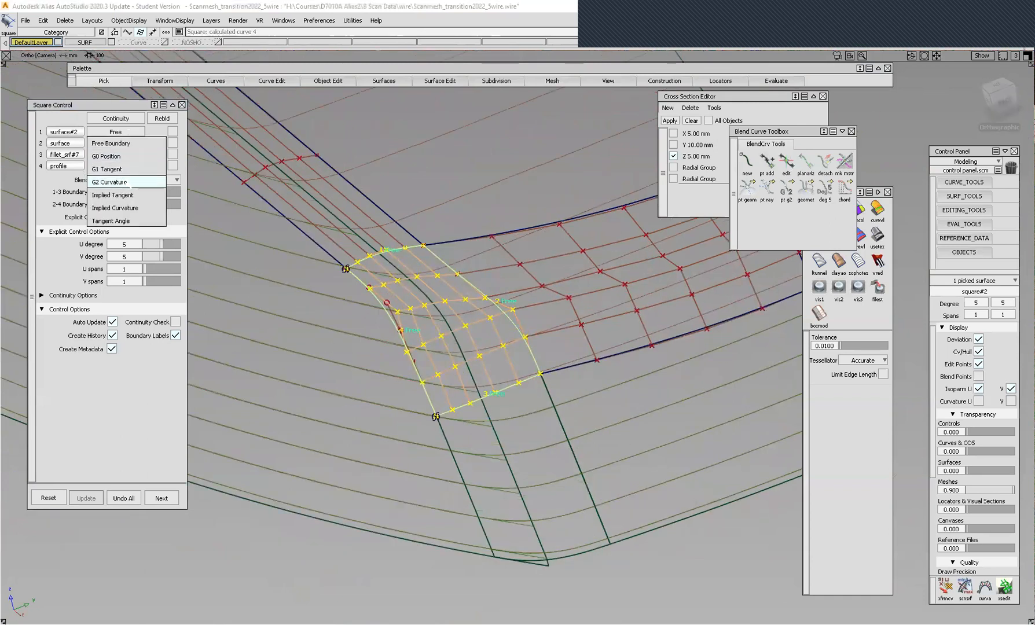
Set the continuity of all four square surface boundaries to G2 Curvature.
left_click(129, 183)
left_click(127, 144)
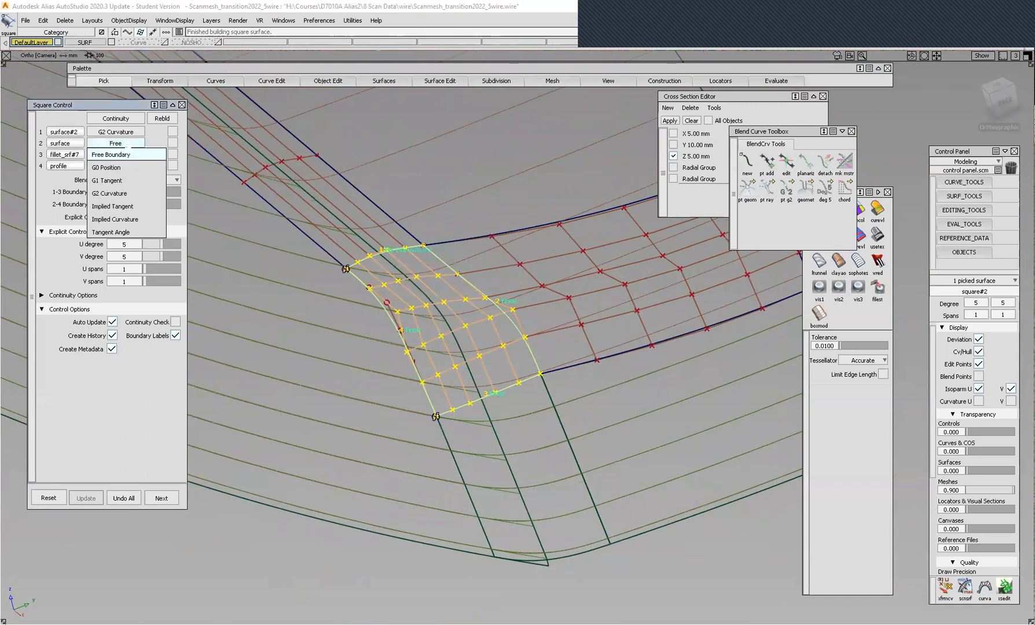
left_click(129, 193)
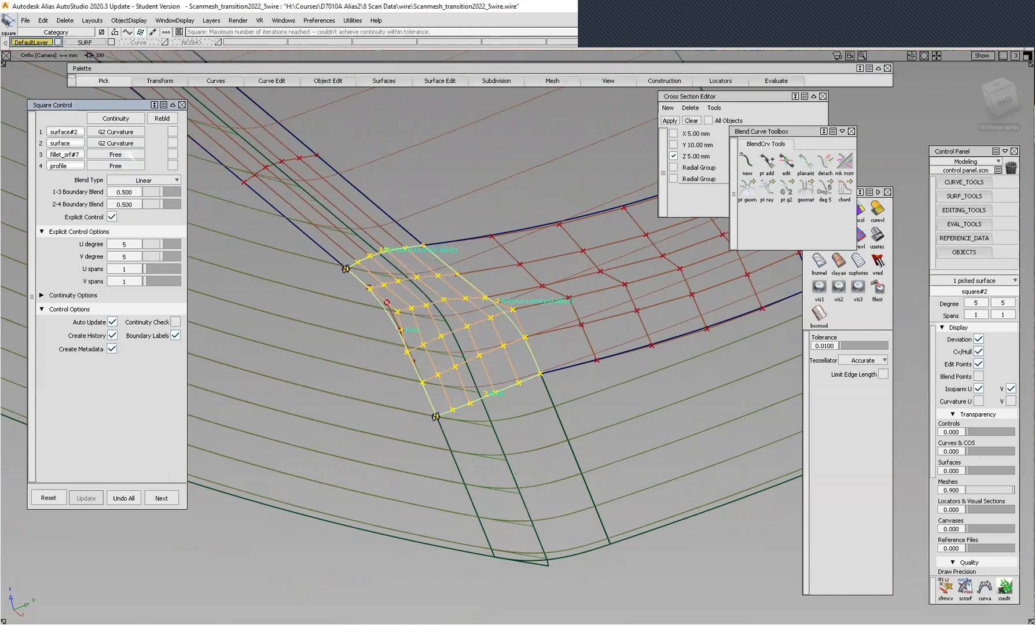
left_click(129, 156)
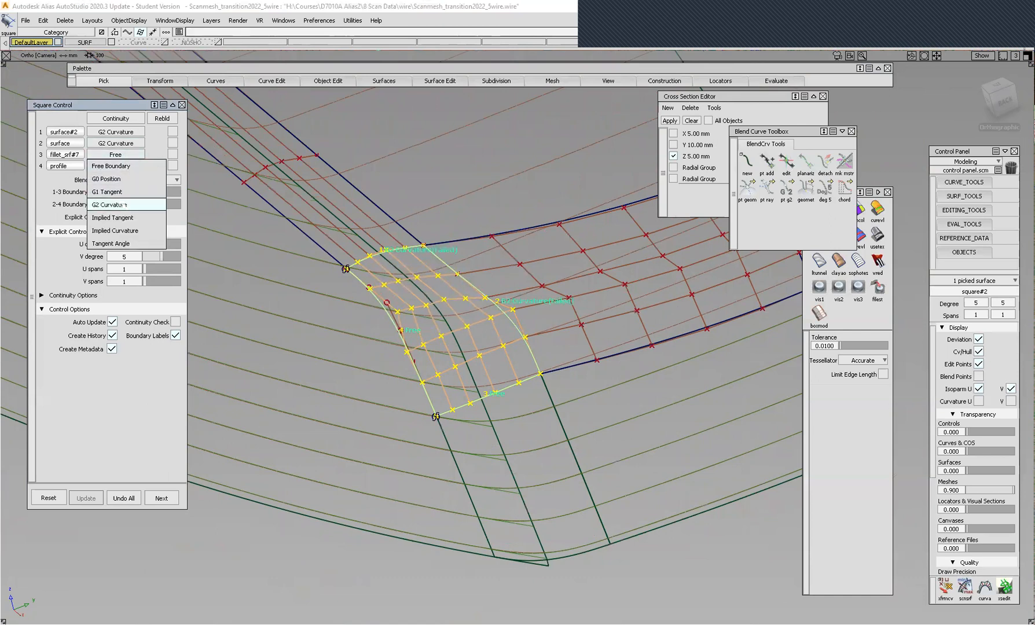
left_click(126, 205)
left_click(133, 163)
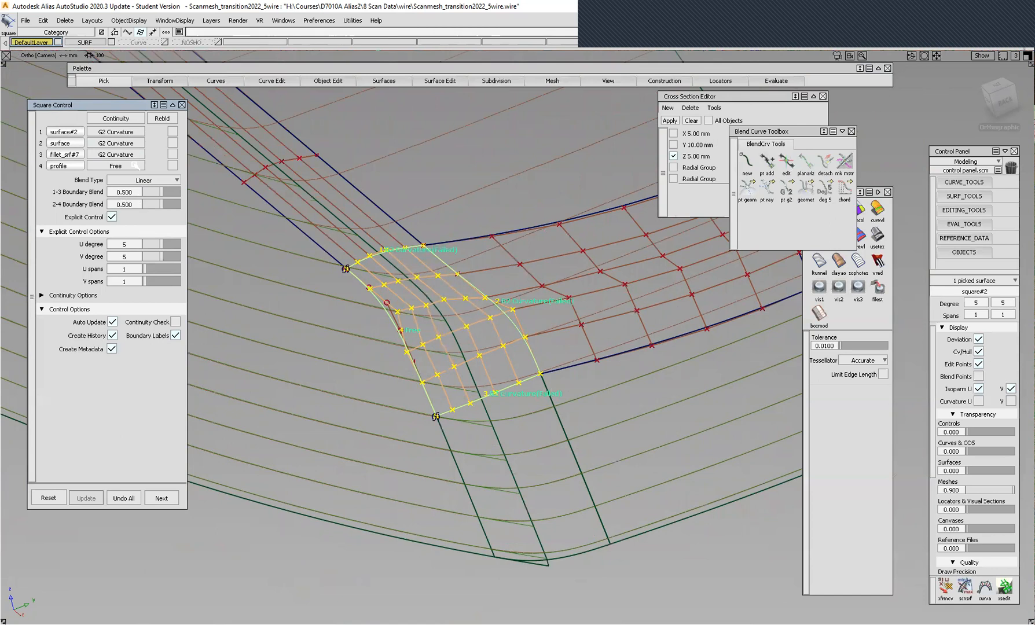
left_click(132, 166)
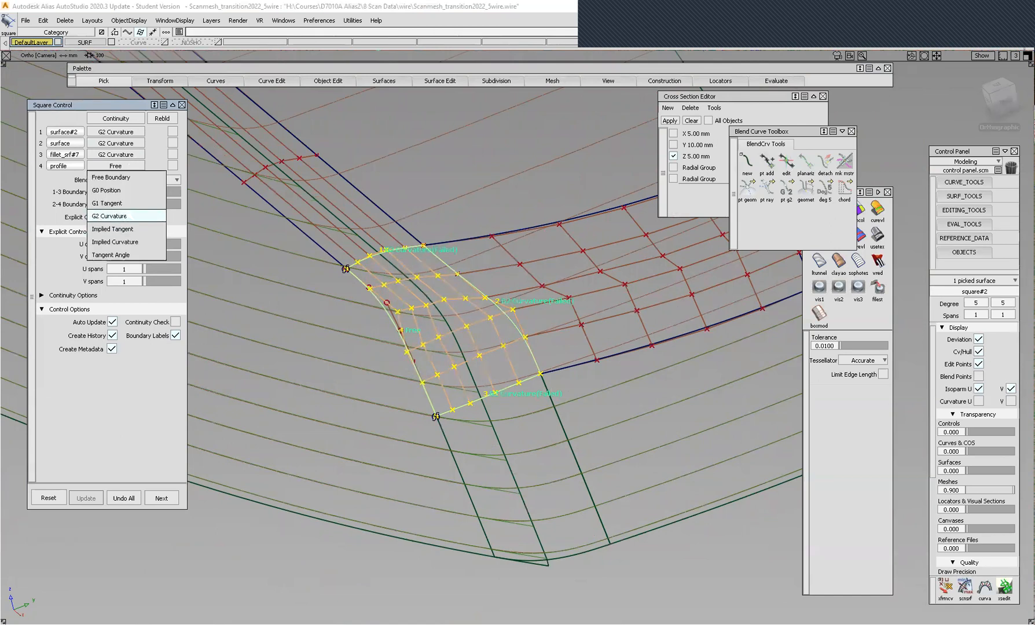
left_click(127, 216)
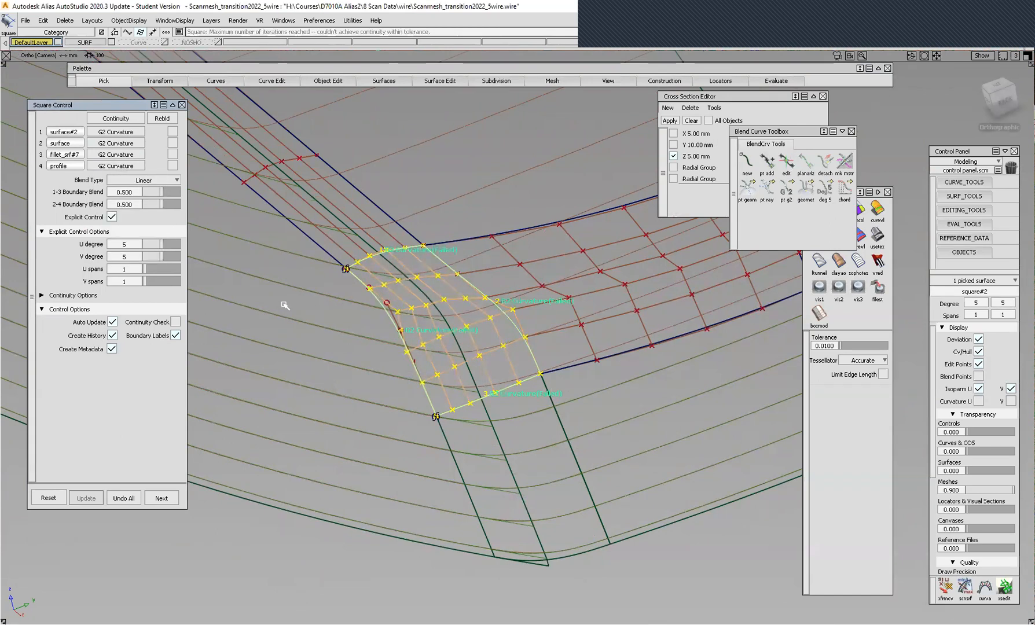
Enable the colinear option for boundaries 1, 2 and 3 of the square surface.
left_click(42, 295)
left_click(51, 309)
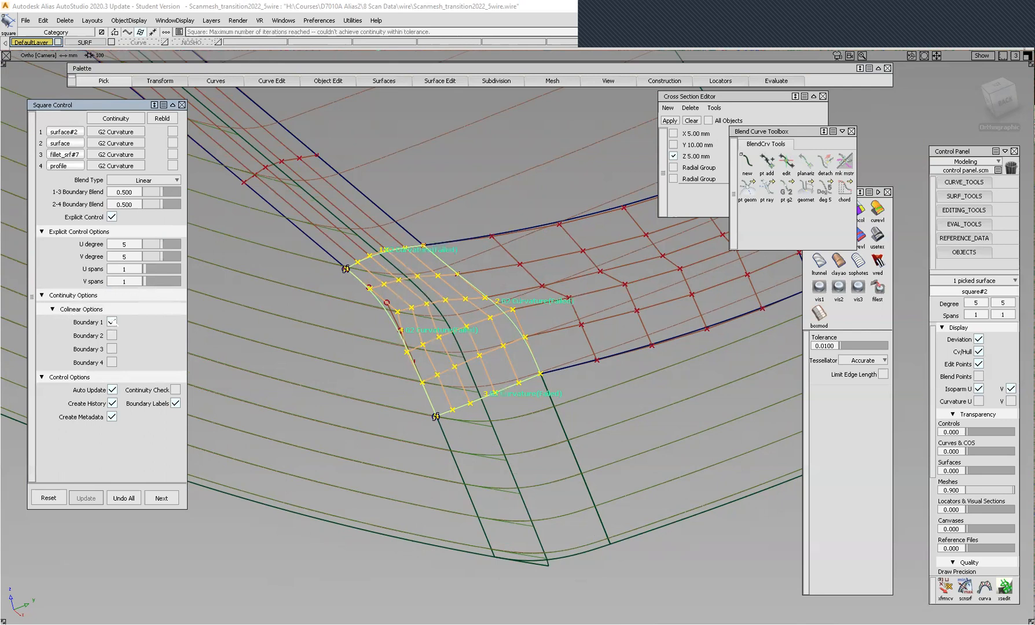
left_click(111, 336)
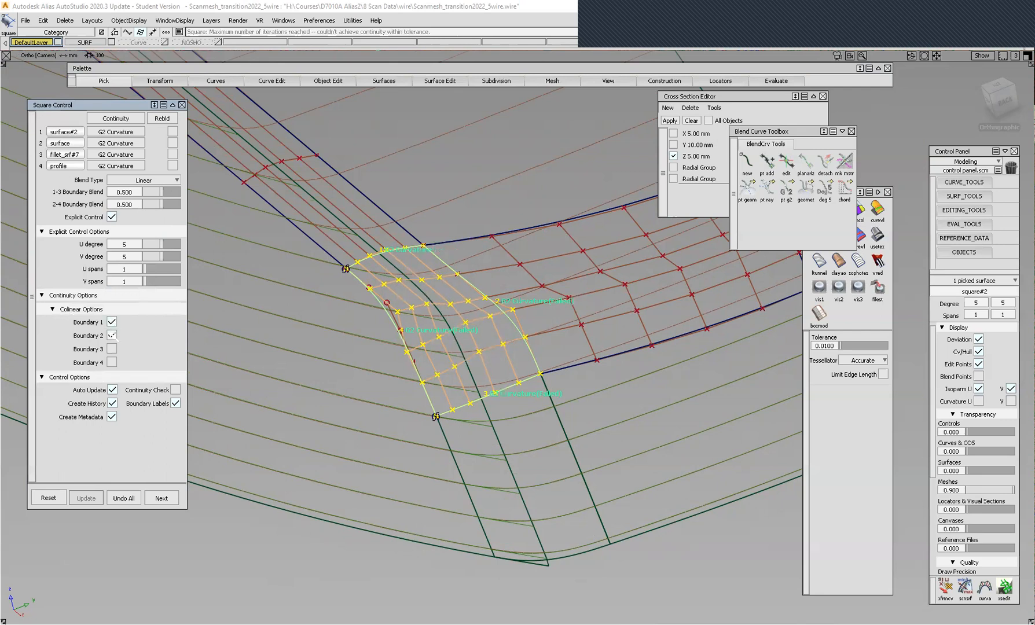
left_click(112, 349)
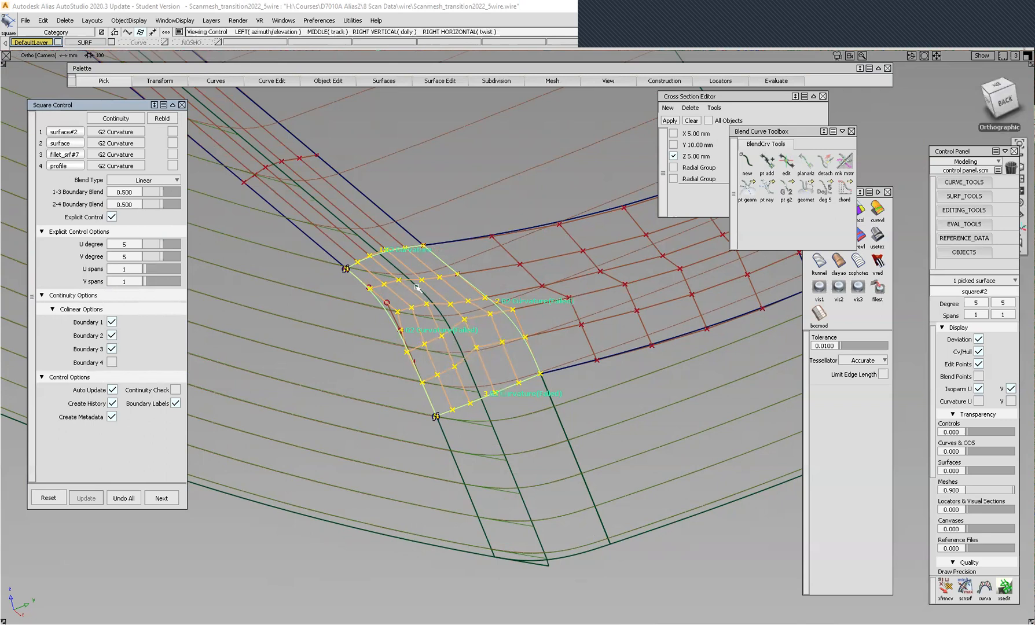
mouse_move(191, 399)
left_mouse_down("alt+shift")
mouse_move(225, 402)
mouse_move(191, 395)
left_mouse_up("alt+shift")
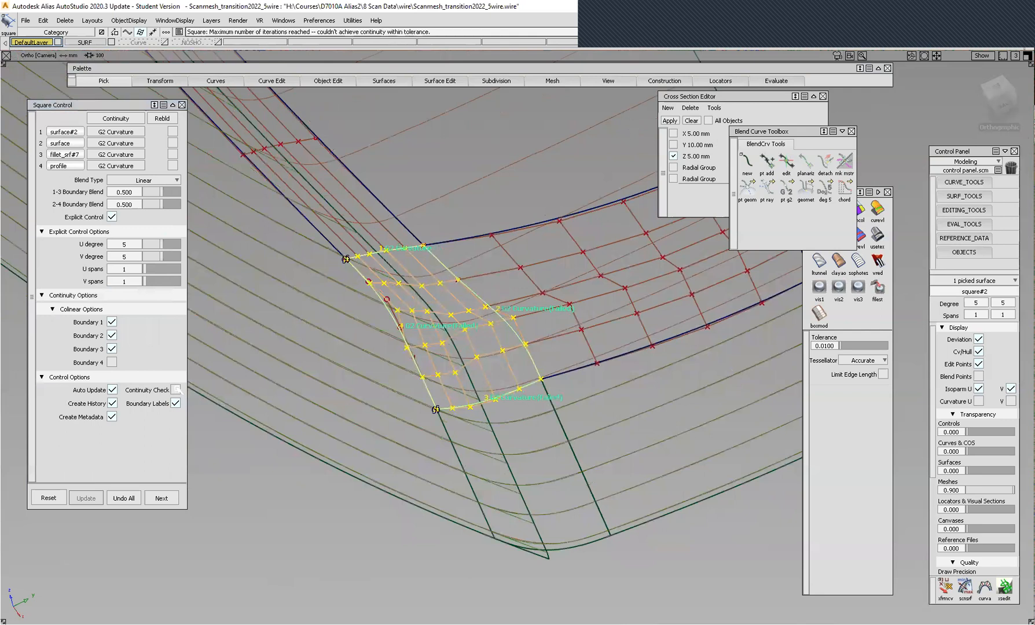
Turn on the continuity check for the square surface and examine the continuity along its four edges.
left_click(176, 389)
left_click(176, 389)
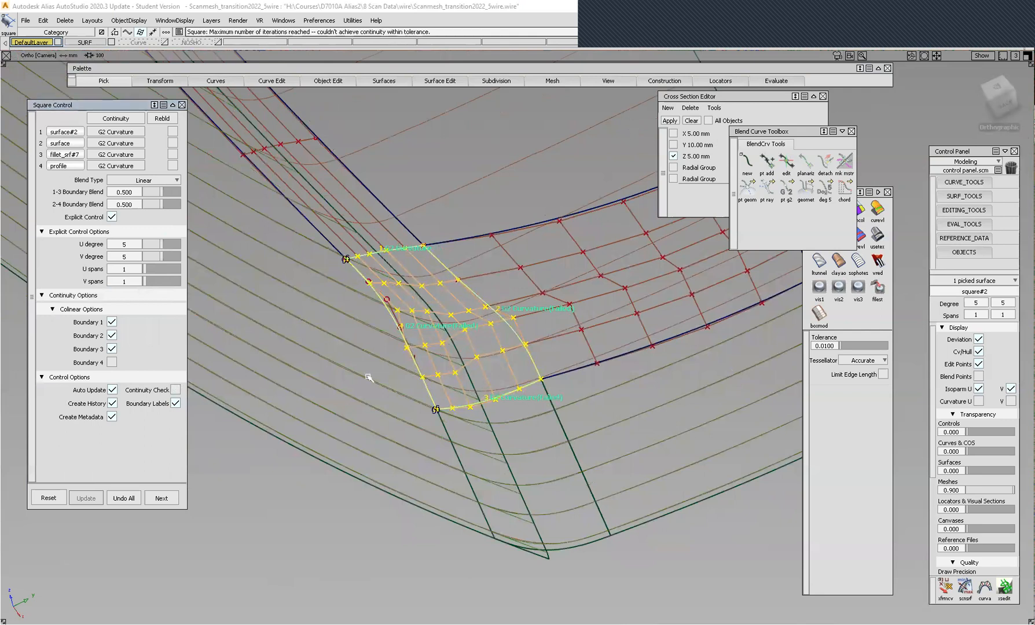
left_click(176, 389)
right_click_drag(457, 335, 453, 294, "alt+shift")
left_click_drag(402, 286, 419, 266, "alt+shift")
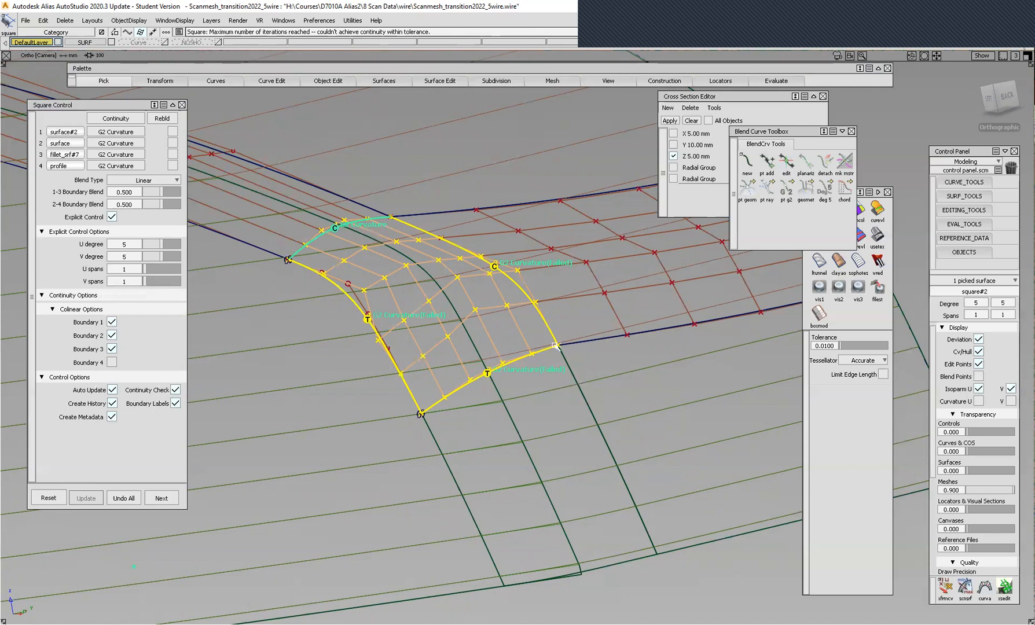
left_click_drag(466, 193, 424, 214, "alt+shift")
Delete the square surface and the blend curve at the corner, keeping the projected curve on the side surface.
left_click_drag(500, 163, 458, 163, "ctrl+shift")
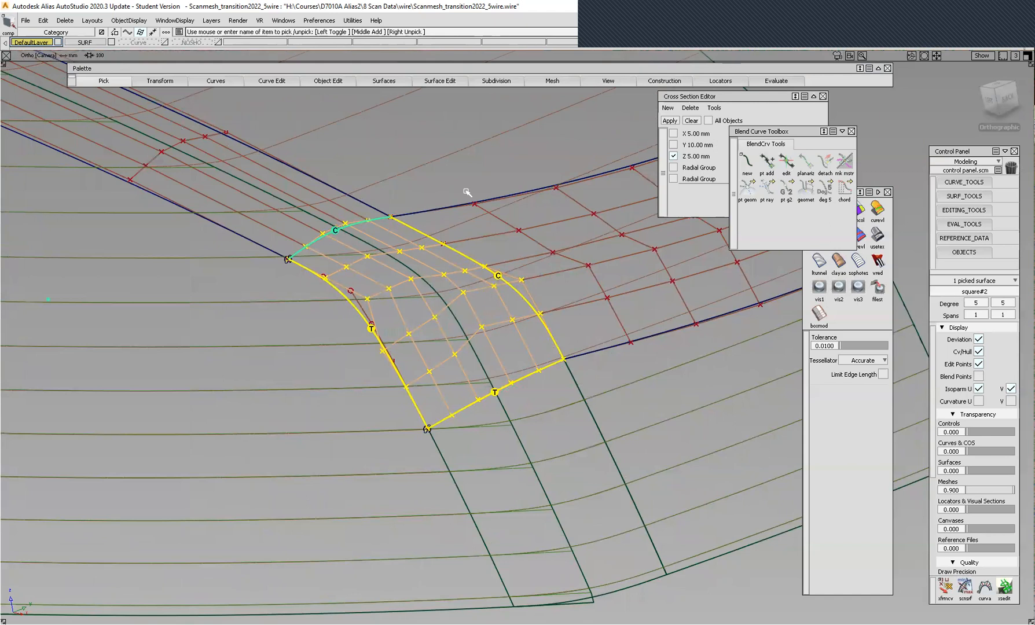
left_click(408, 187)
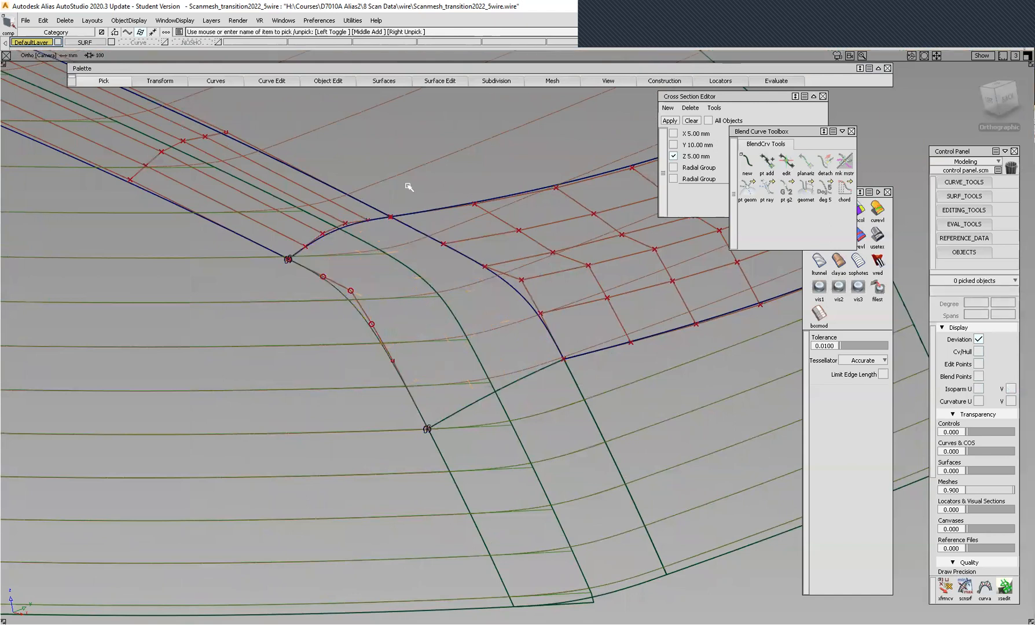
left_click_drag(299, 331, 264, 342, "ctrl+shift")
left_click(353, 308)
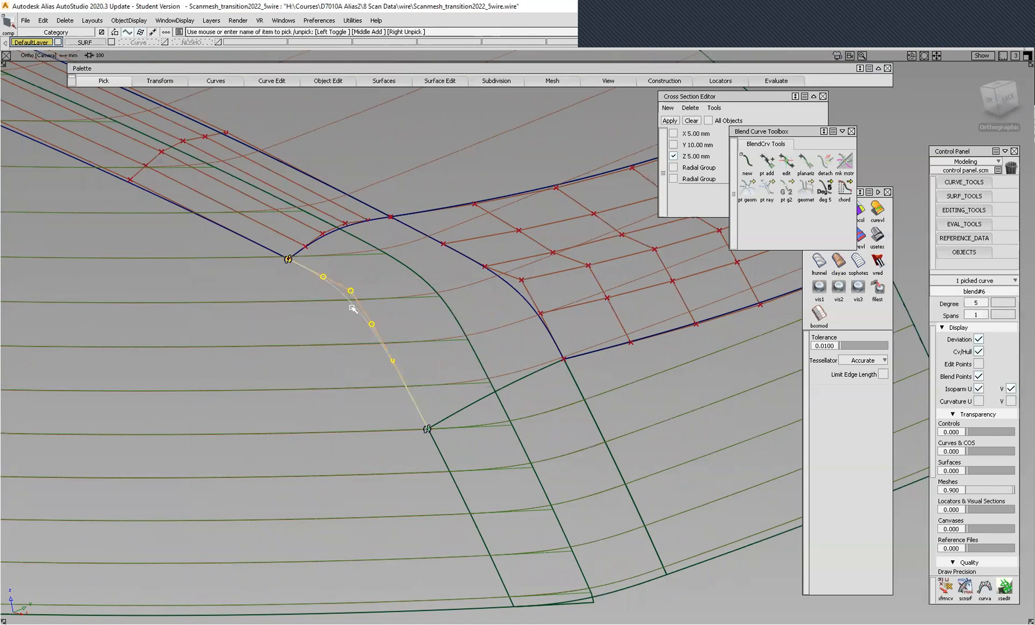
left_click(340, 180)
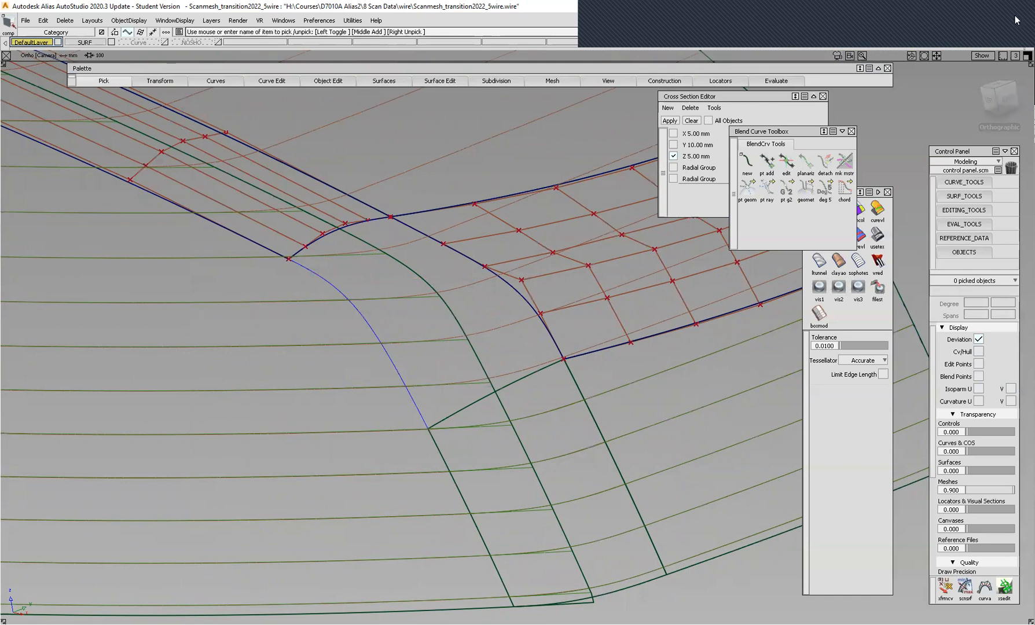
left_click(977, 23)
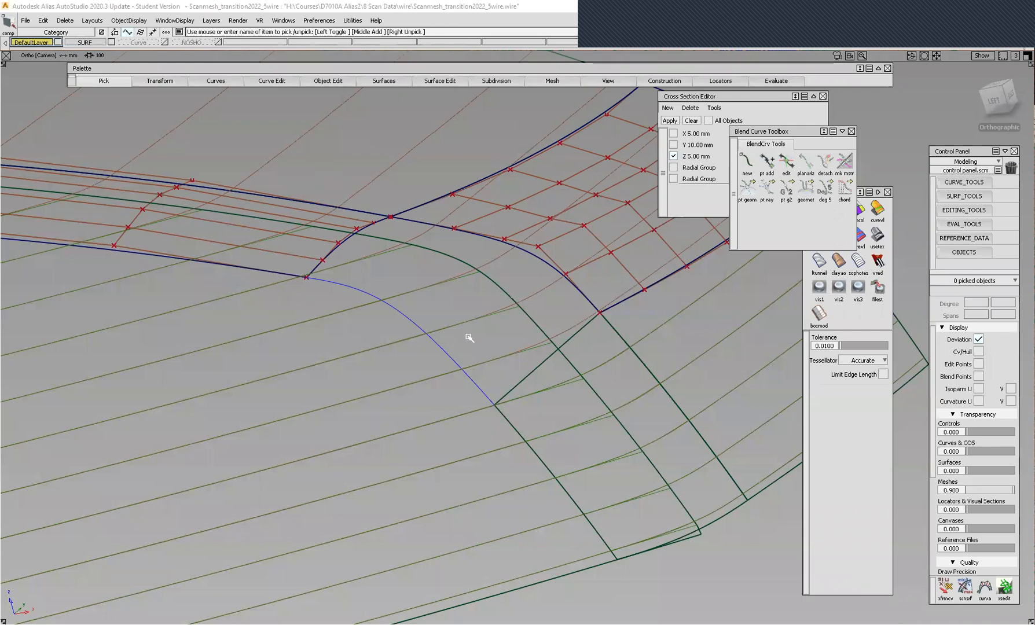
left_click_drag(353, 318, 405, 212, "alt+shift")
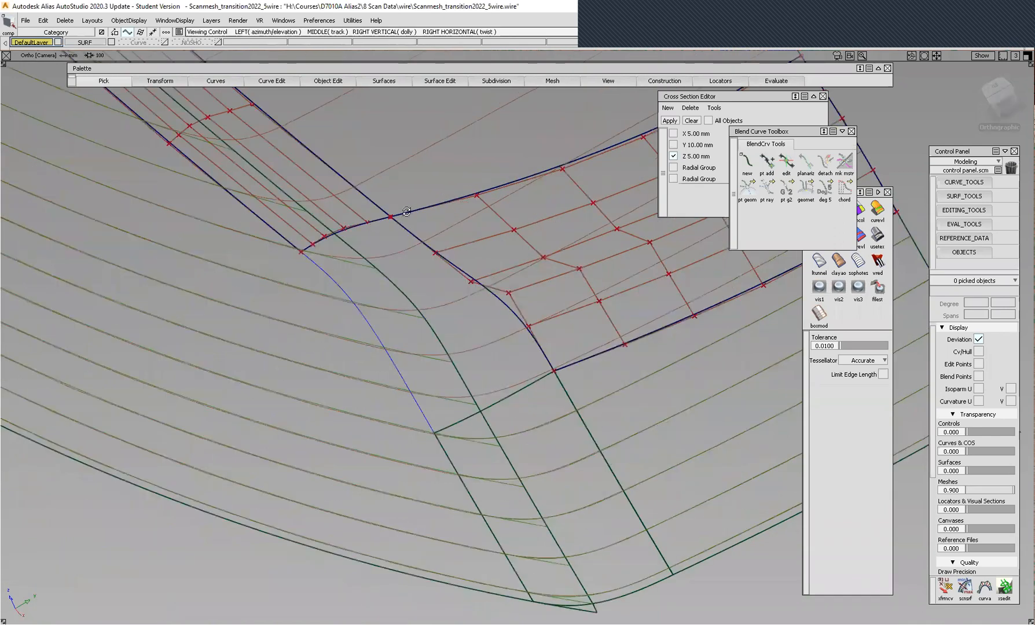
left_click_drag(509, 253, 547, 219, "alt+shift")
left_click_drag(548, 314, 536, 286, "alt+shift")
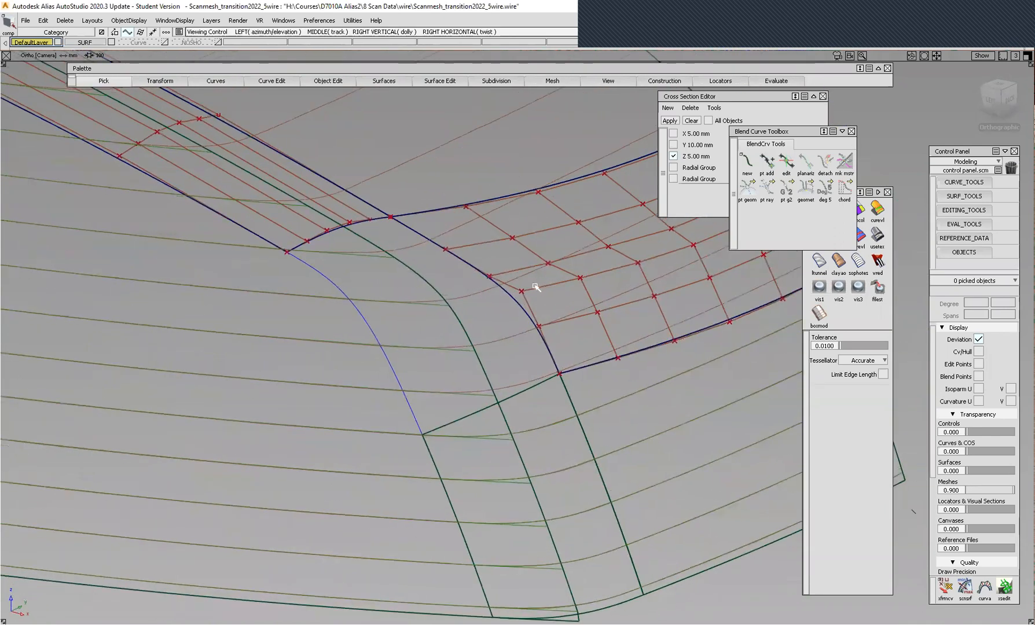
Edit the side fillet surface at the corner and set its start flow control to Extend.
left_click_drag(522, 345, 441, 377, "alt+shift")
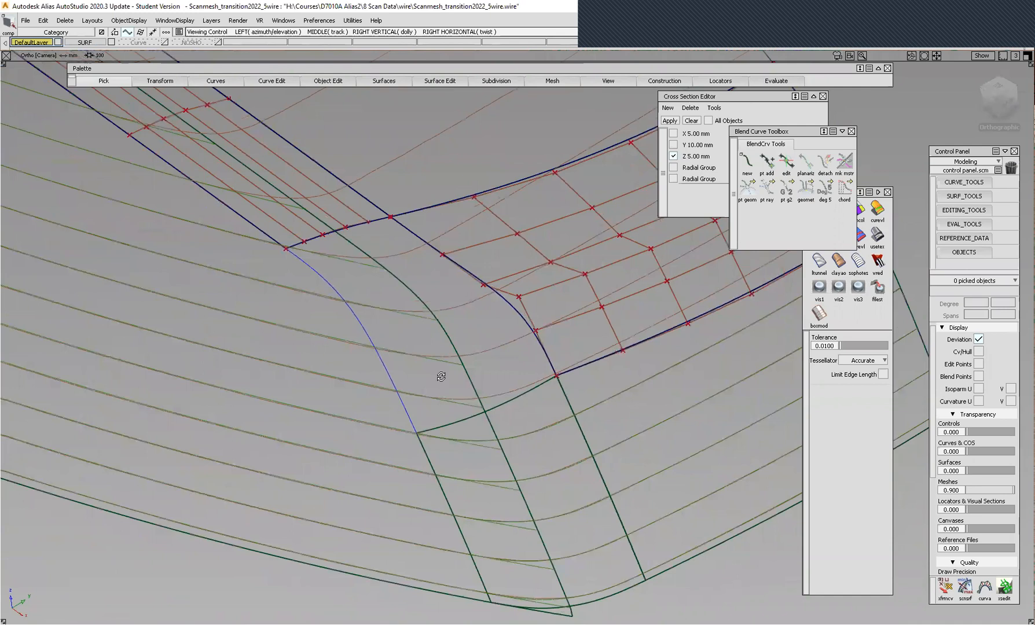
left_click_drag(443, 338, 486, 326, "alt+shift")
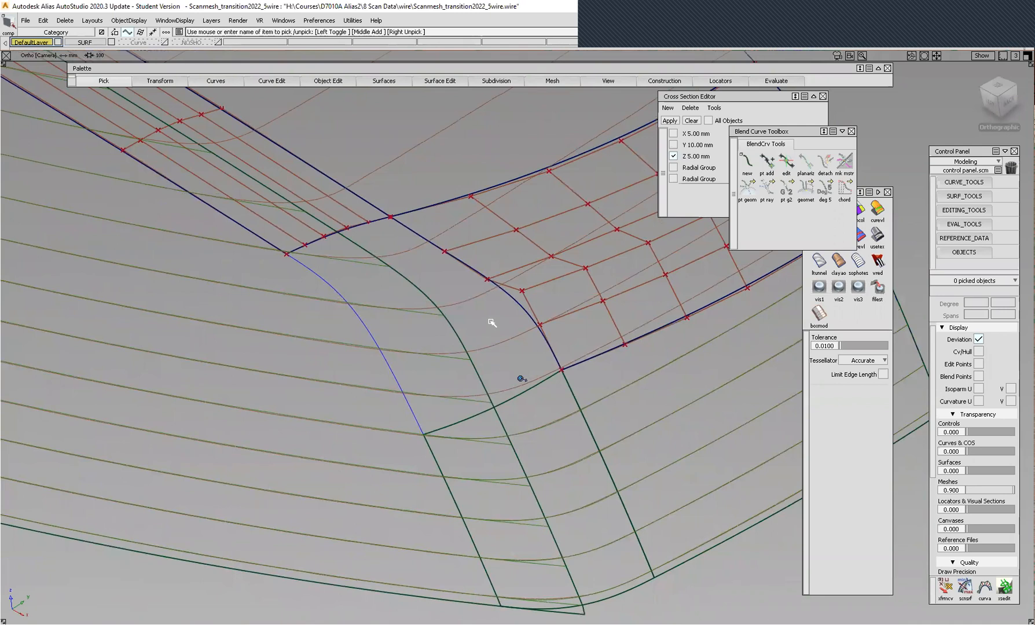
left_click_drag(501, 328, 485, 352, "alt+shift")
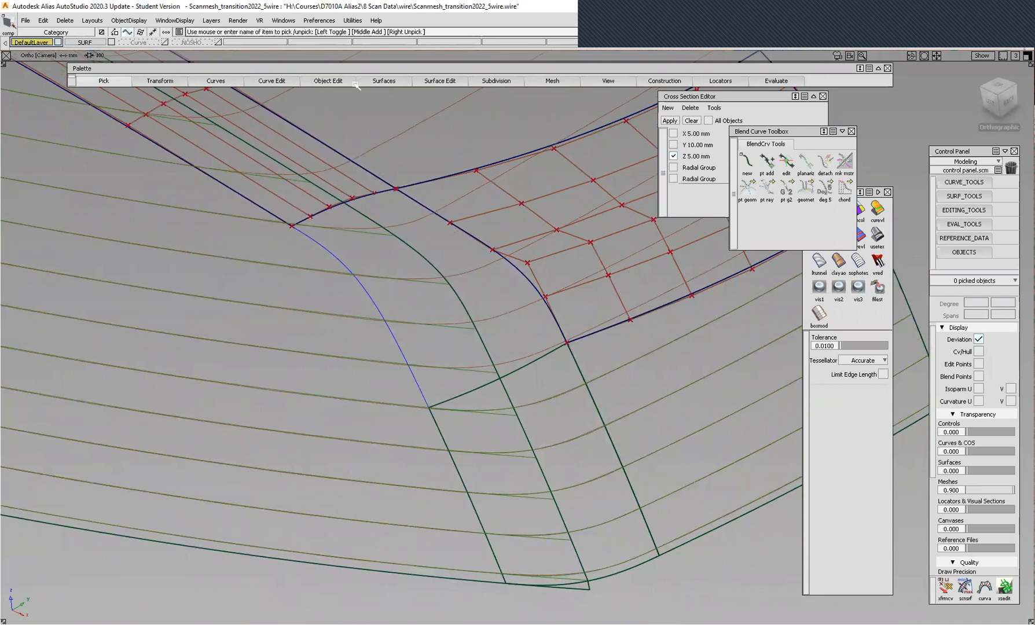
left_click(336, 218)
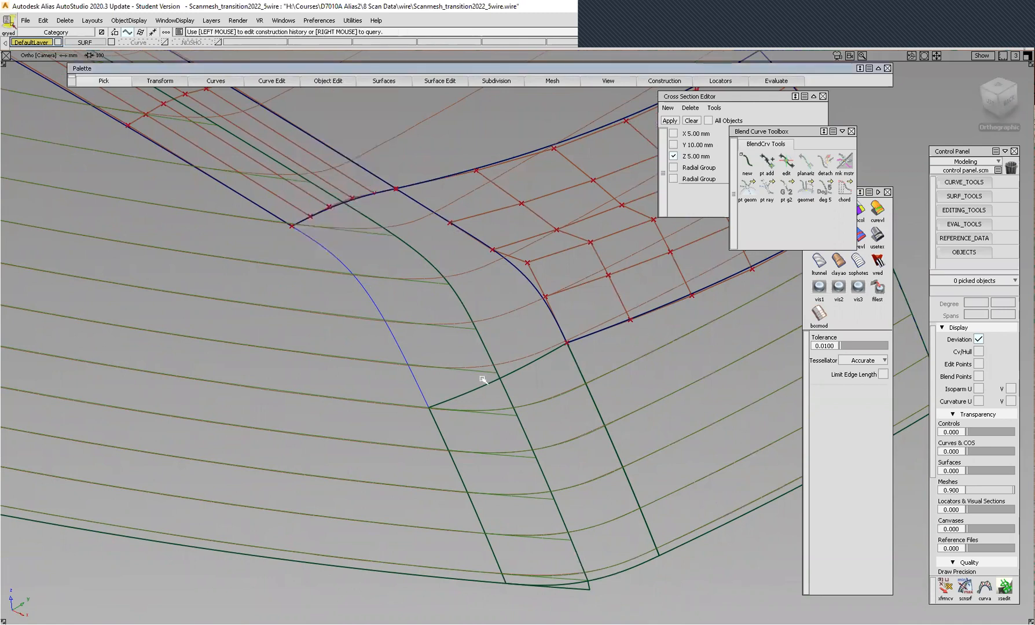
left_click(482, 387)
left_click(482, 387)
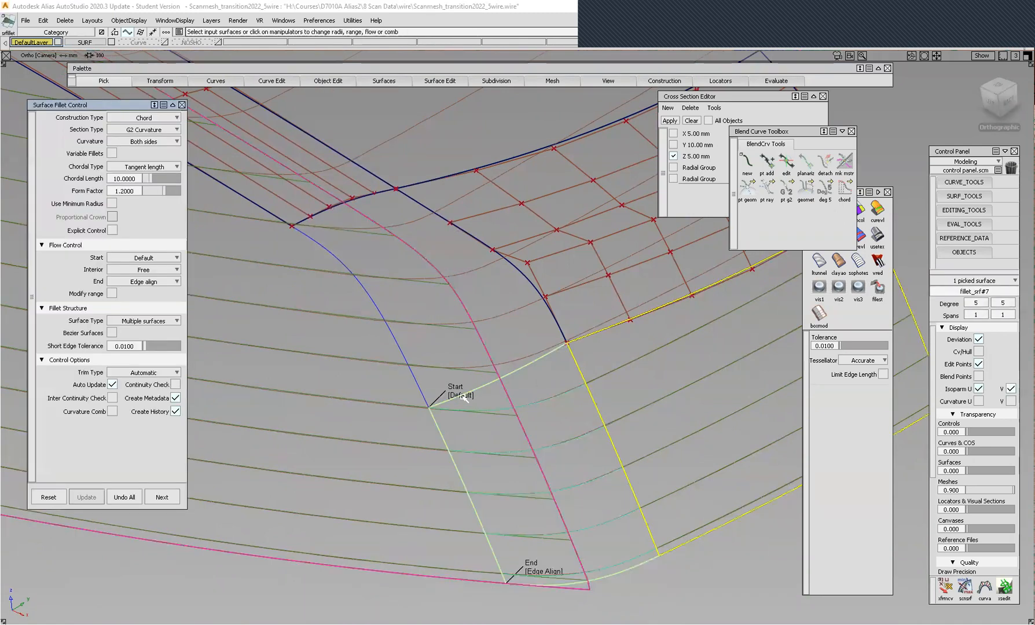
left_click(463, 396)
Turn on the continuity check for the extended fillet and examine the continuity along both of its long edges.
mouse_move(612, 408)
left_mouse_down("alt+shift")
mouse_move(538, 308)
mouse_move(458, 313)
mouse_move(481, 376)
mouse_move(454, 401)
mouse_move(493, 348)
mouse_move(449, 387)
mouse_move(528, 385)
mouse_move(587, 343)
mouse_move(548, 377)
mouse_move(474, 376)
mouse_move(443, 400)
mouse_move(541, 362)
left_mouse_up("alt+shift")
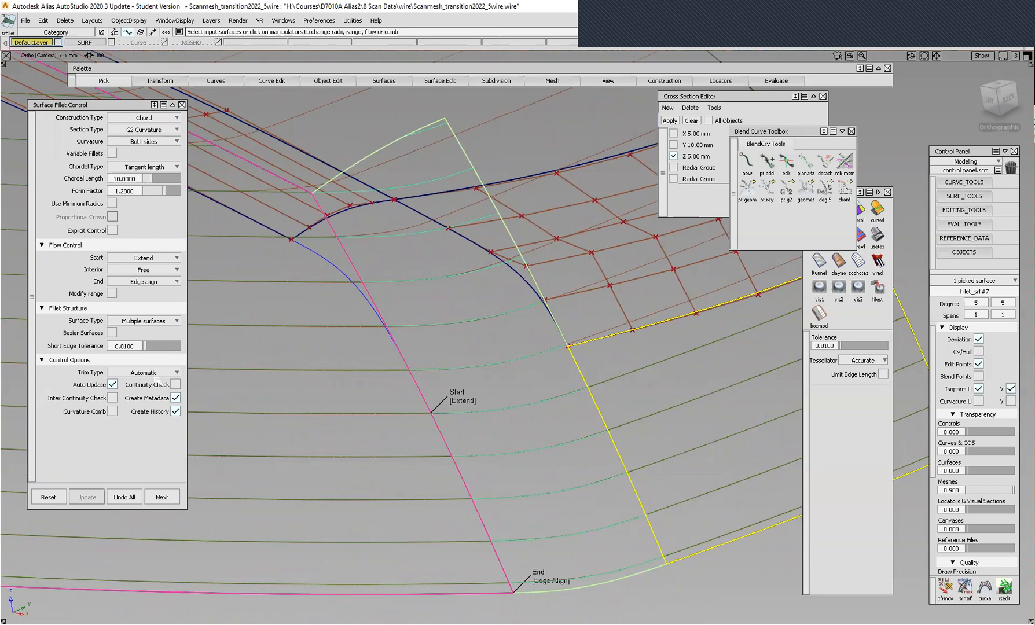
left_click(176, 385)
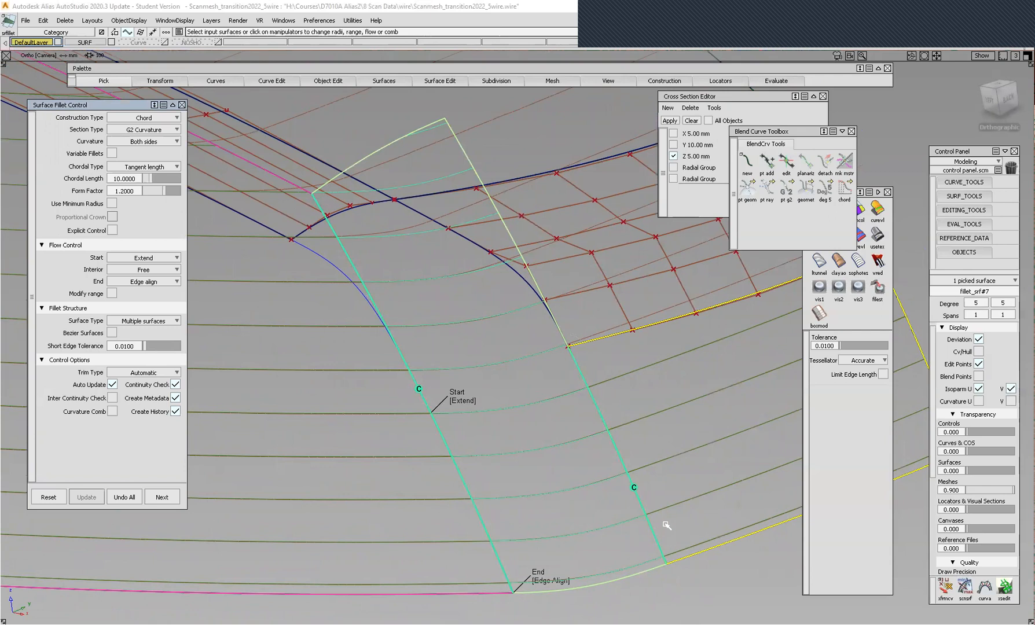
left_click_drag(610, 435, 582, 429, "alt+shift")
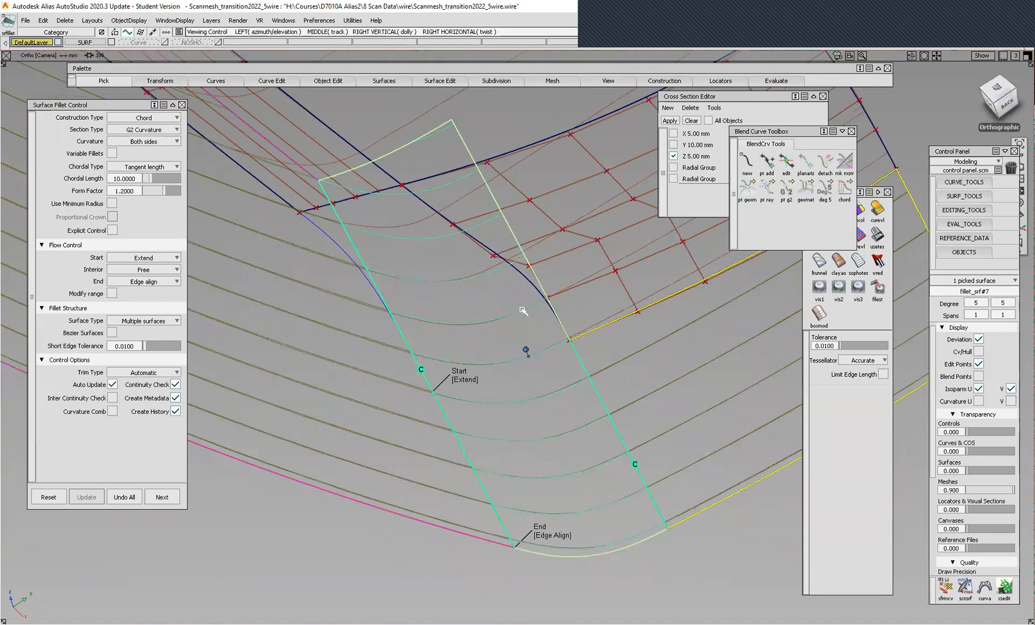
left_click_drag(546, 425, 541, 348, "alt+shift")
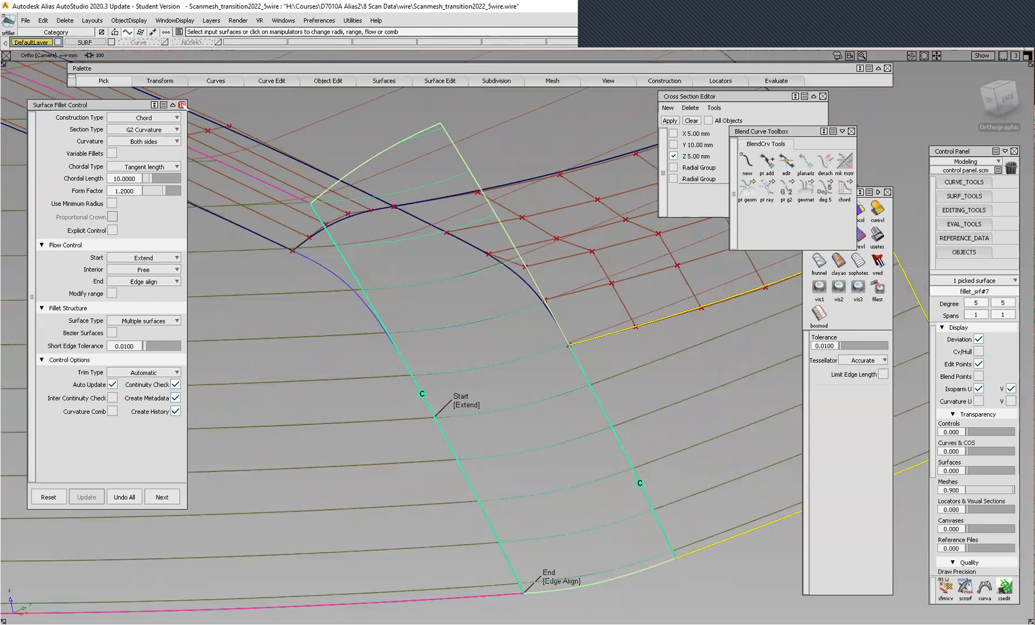
Delete the projected curve on the side surface next to the extended fillet.
left_click_drag(486, 301, 670, 358, "alt+shift")
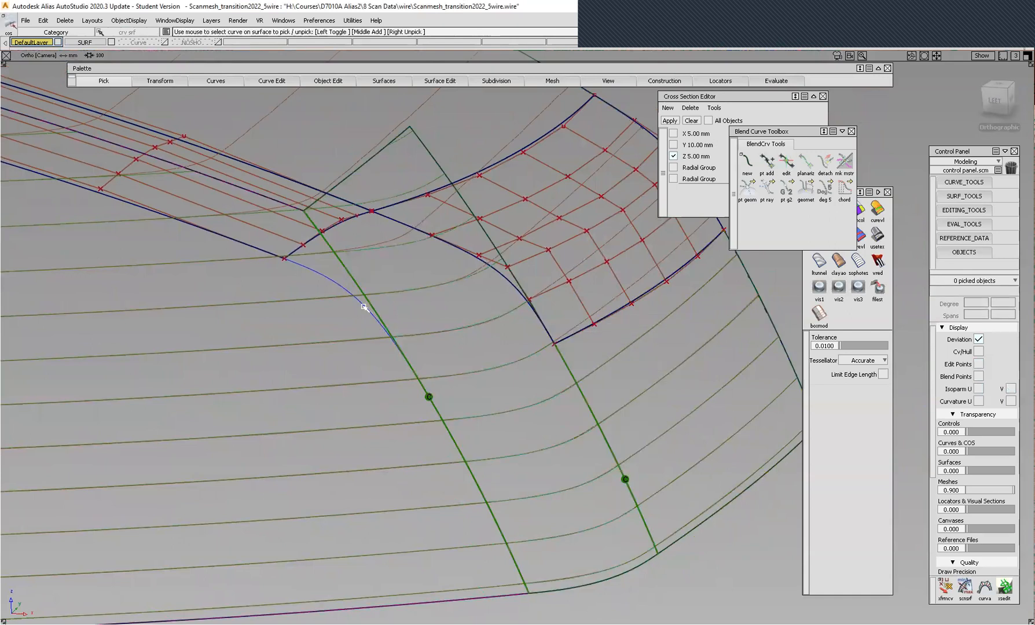
left_click(361, 300)
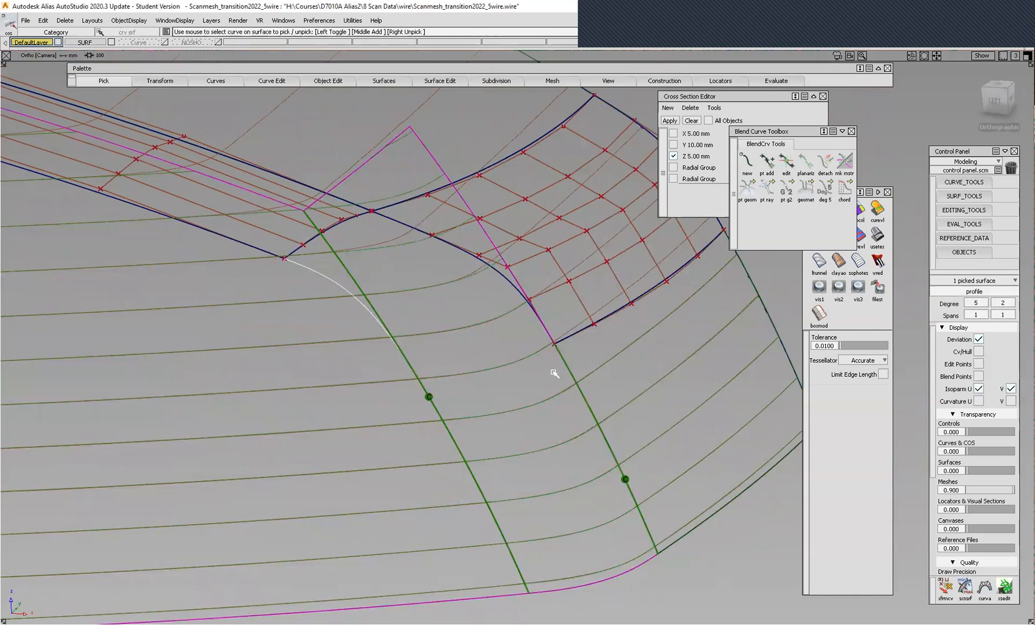
key("Delete")
left_click_drag(439, 371, 518, 355, "alt+shift")
Start a degree 5 blend curve at the upper fillet's trimmed corner and align its direction with that fillet's edge.
left_click(754, 165)
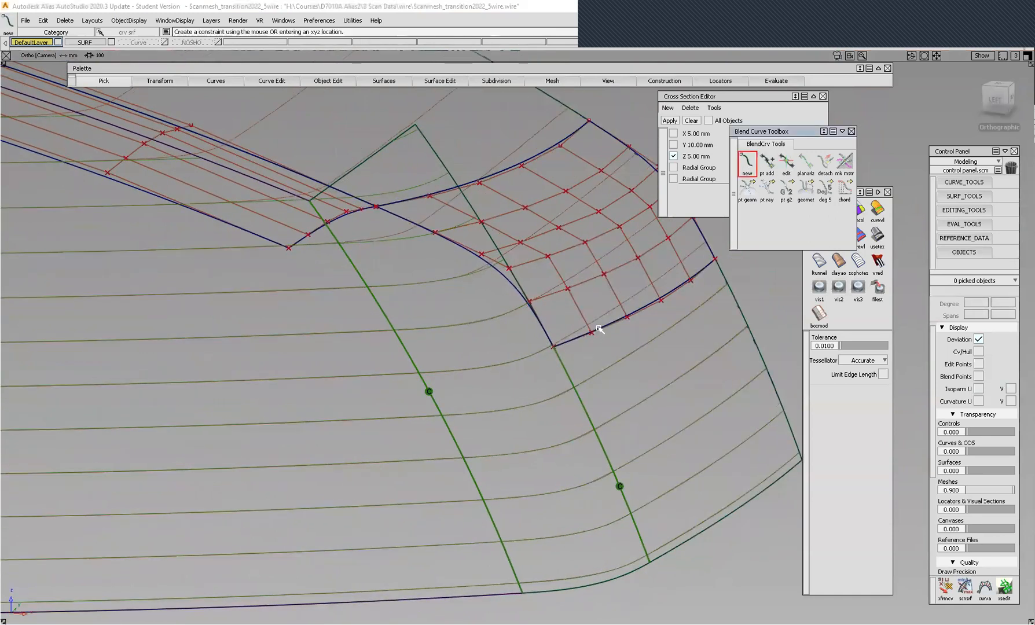
left_click(599, 328)
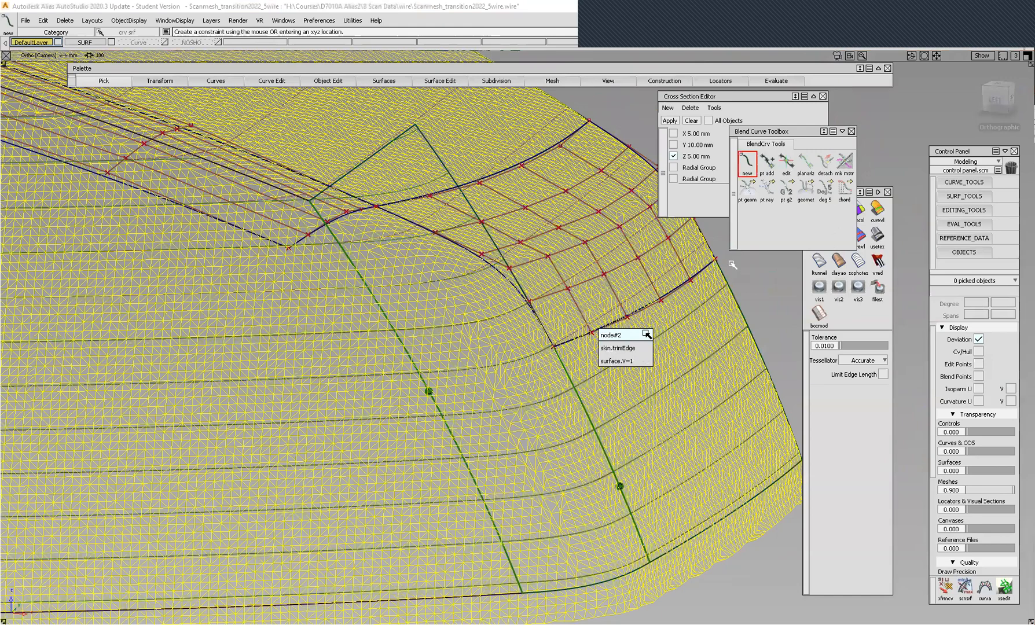
left_click(647, 334)
left_click_drag(825, 190, 825, 78)
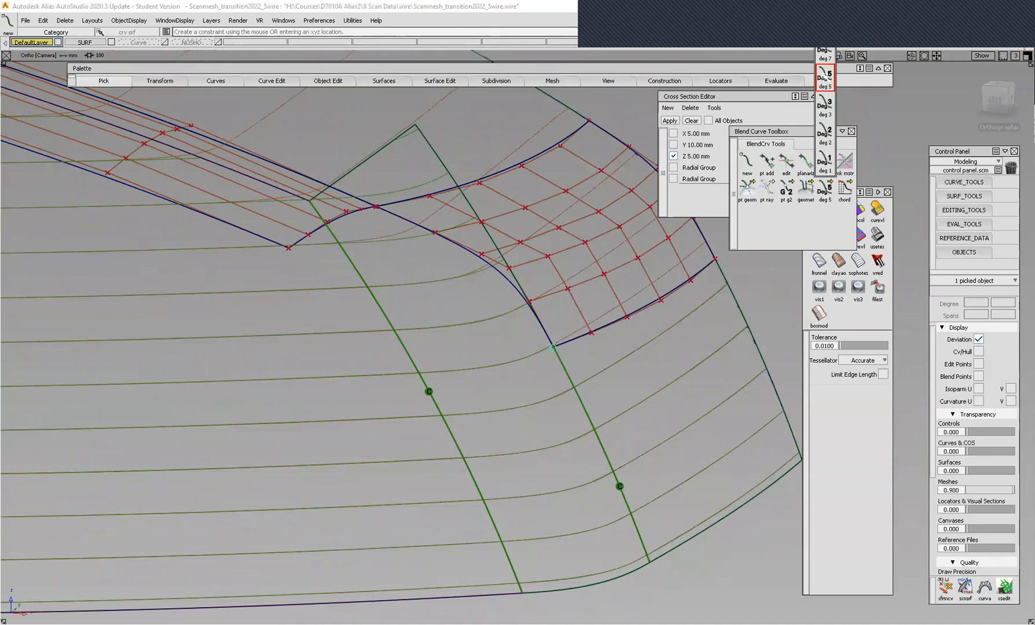
left_click_drag(784, 187, 786, 106)
left_click(553, 347)
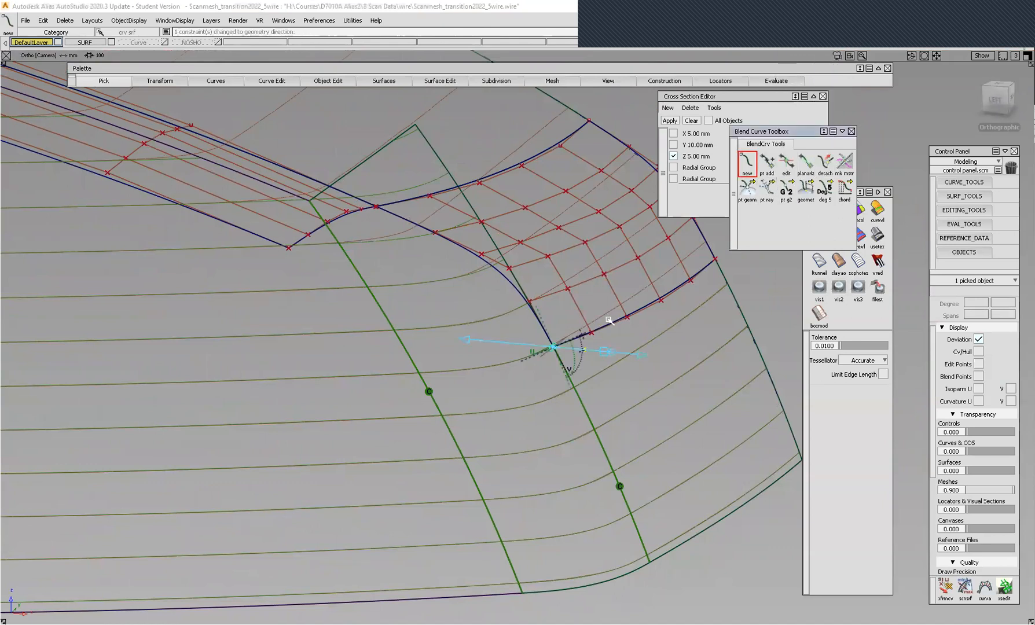
left_click(539, 354)
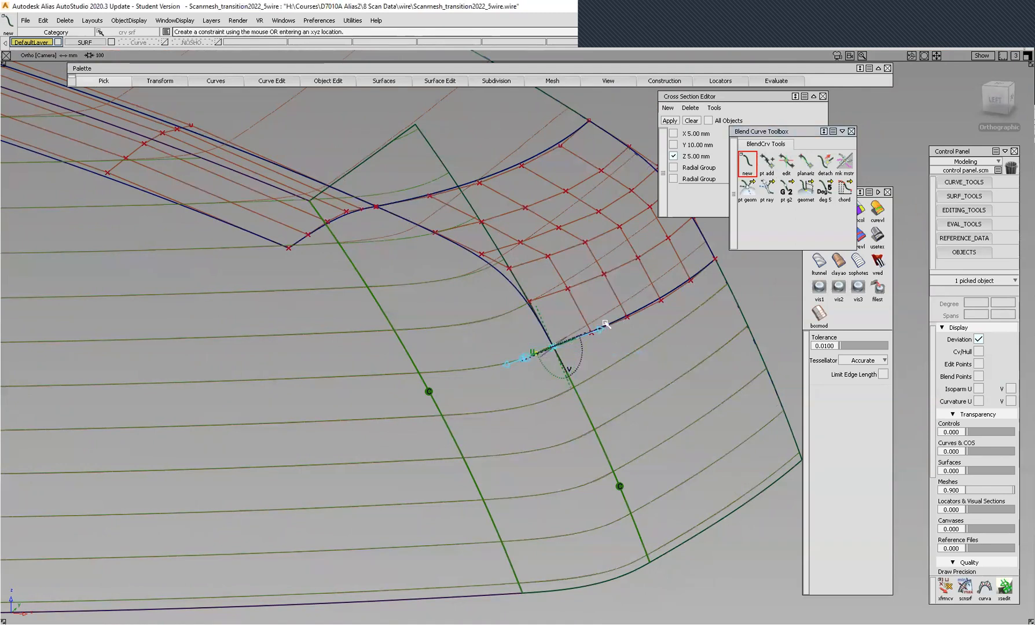
Place the blend curve's second point on the opposite edge of the extended side fillet.
left_click_drag(683, 351, 587, 439, "alt+shift")
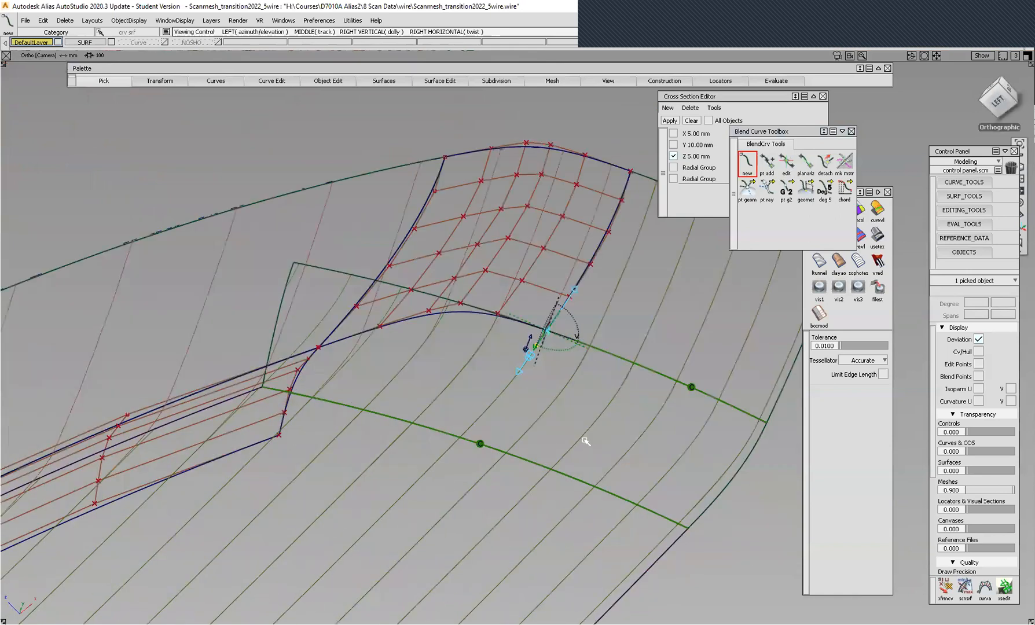
left_click(445, 439)
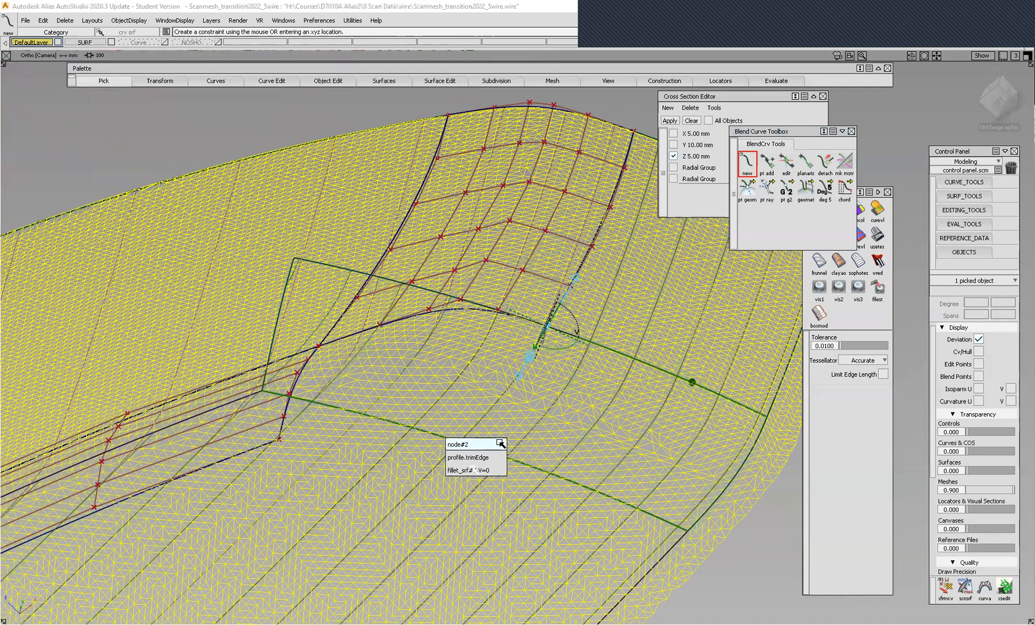
left_click(448, 469)
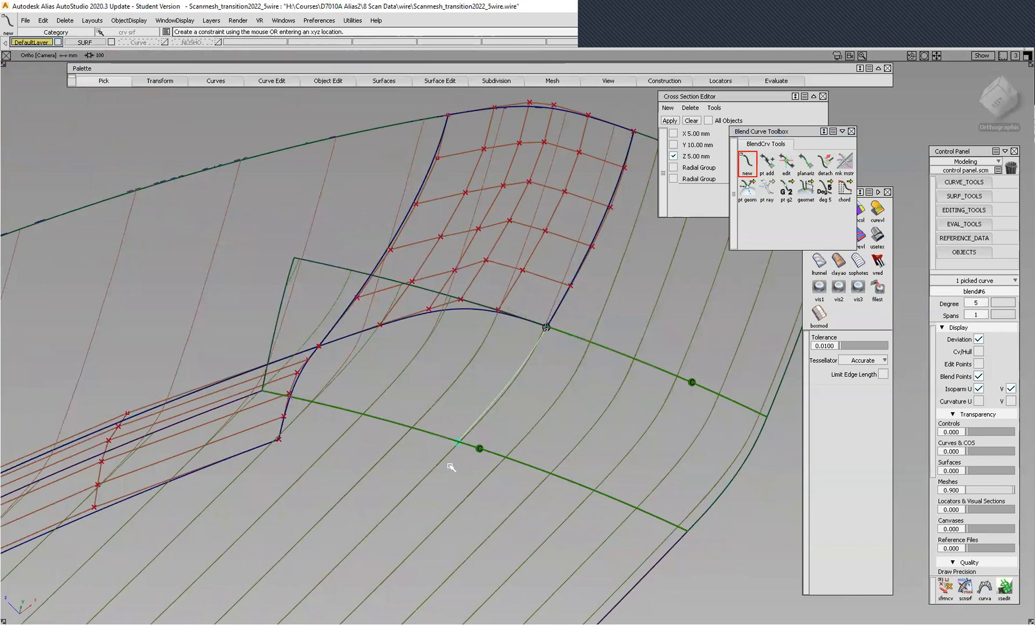
Display the control vertices and hulls of both the blend curve and the extended side fillet.
left_click_drag(548, 432, 619, 405, "alt+shift")
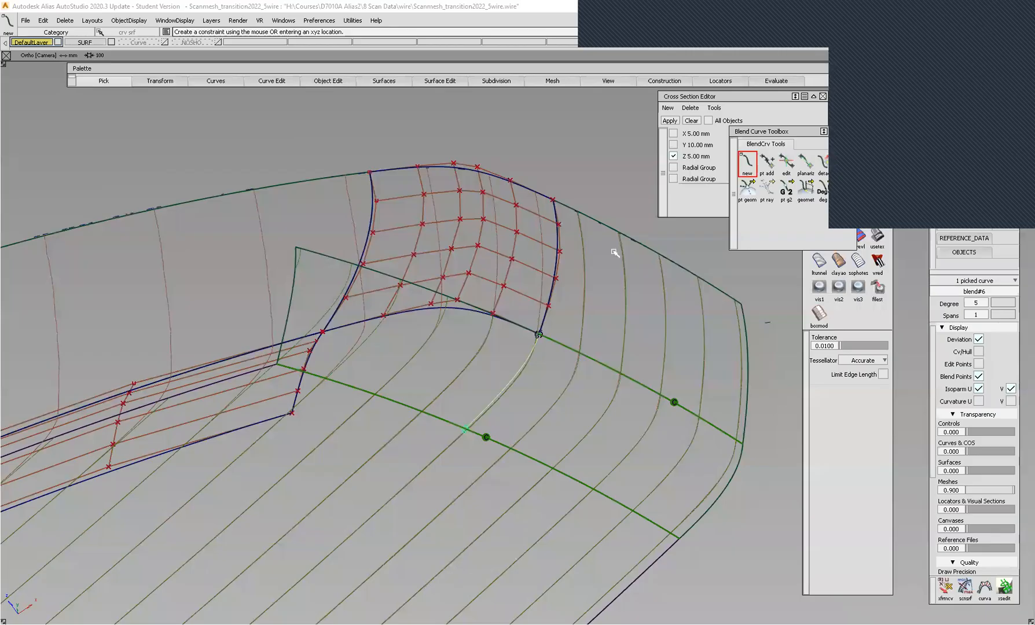
left_click_drag(425, 284, 460, 331, "alt+shift")
left_click_drag(543, 349, 332, 107, "alt+shift")
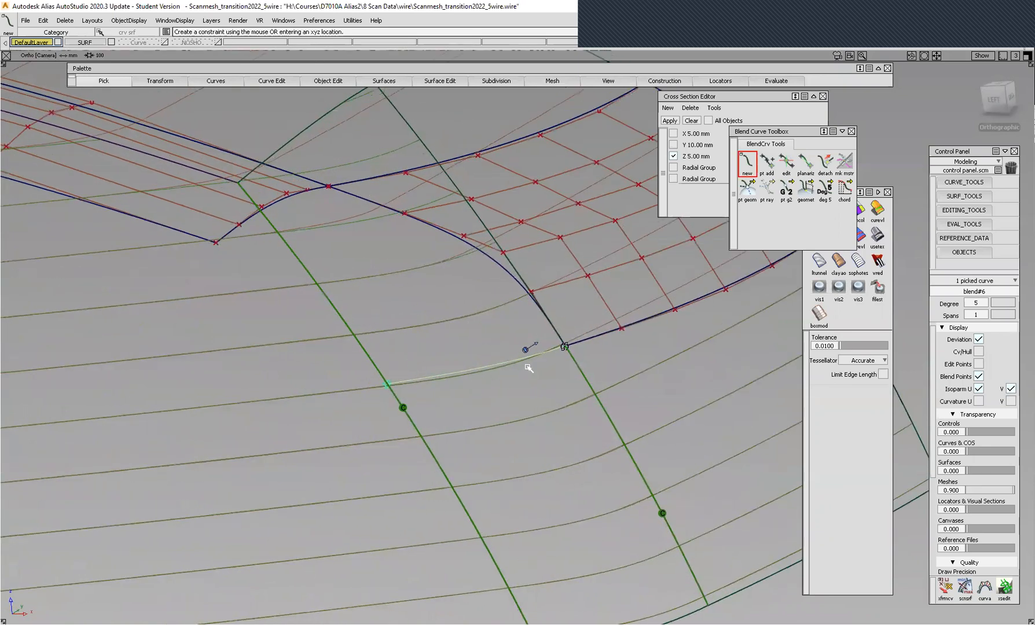
left_click_drag(527, 347, 341, 352, "alt+shift")
left_click_drag(39, 351, 718, 363, "alt+shift")
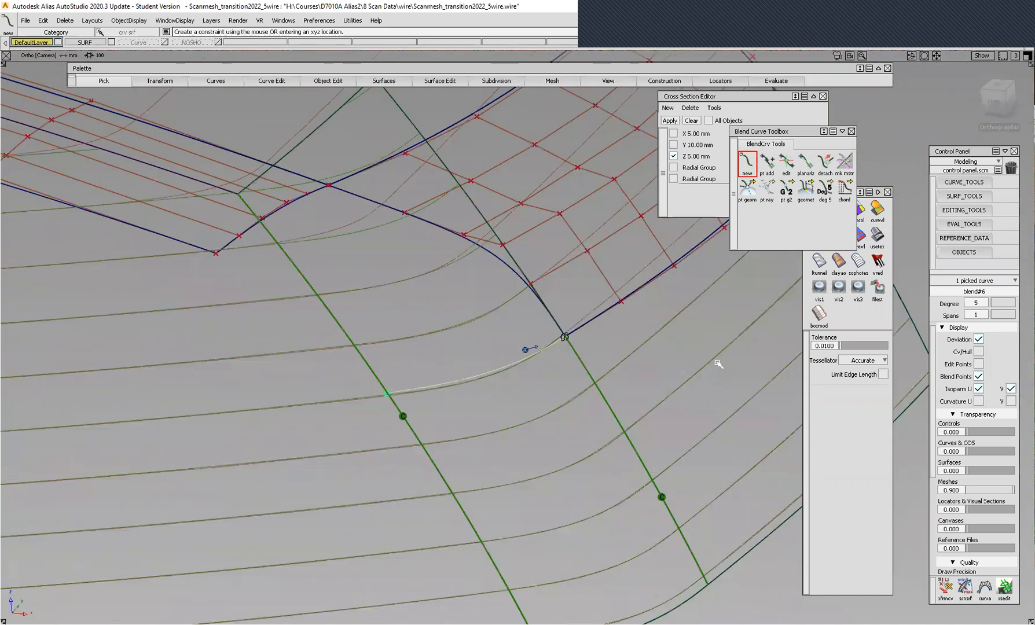
left_click(978, 352)
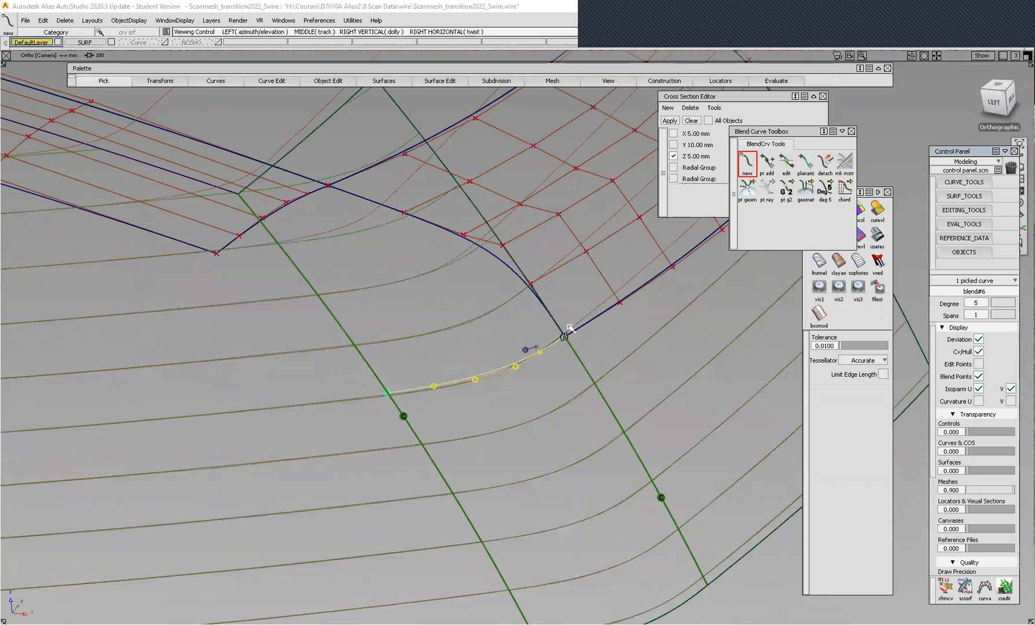
left_click_drag(587, 234, 587, 215, "ctrl+shift")
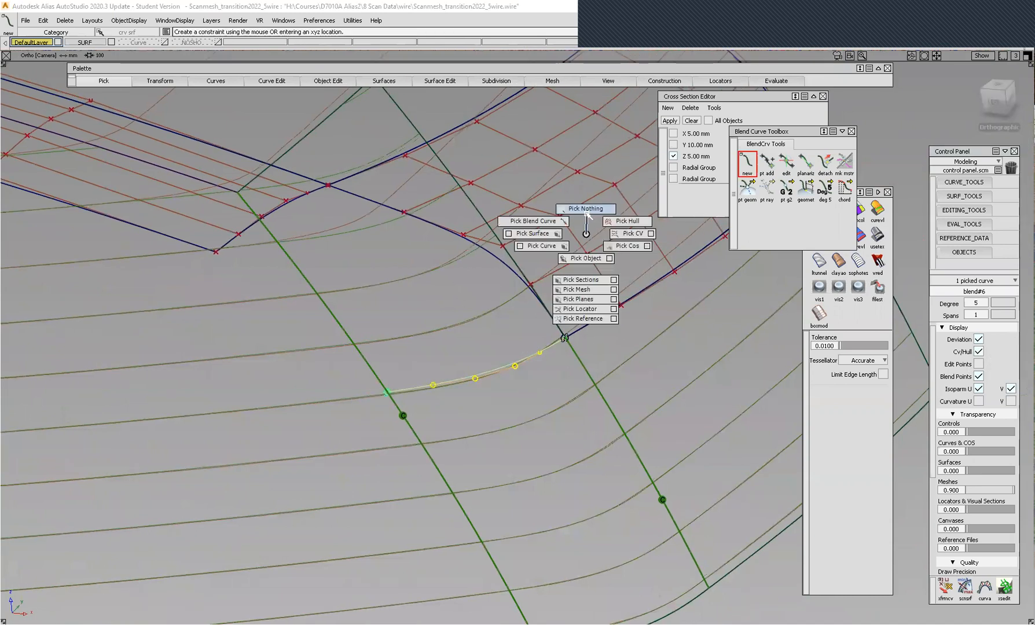
left_click(335, 111)
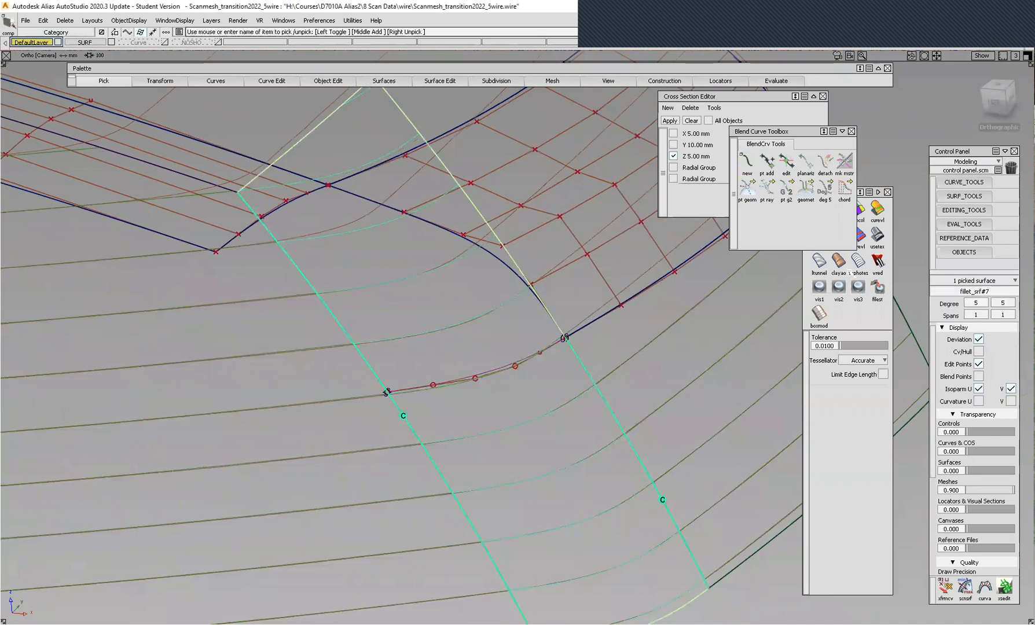
left_click(978, 351)
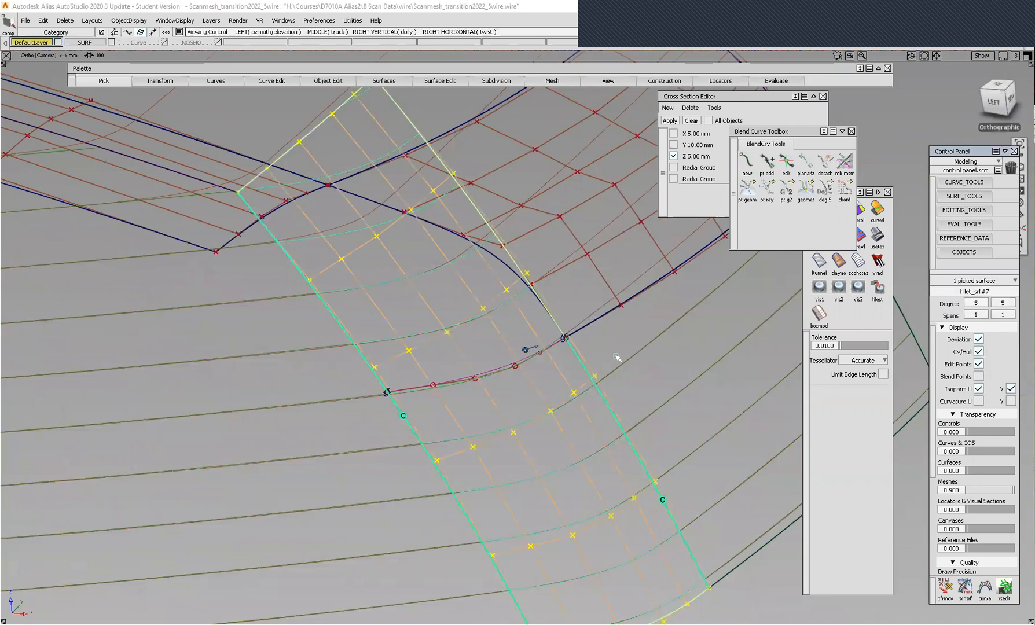
left_click_drag(612, 358, 525, 353, "alt+shift")
Select the blend curve's corner end point for editing and examine the curve's hull against the fillet from several angles.
left_click(786, 162)
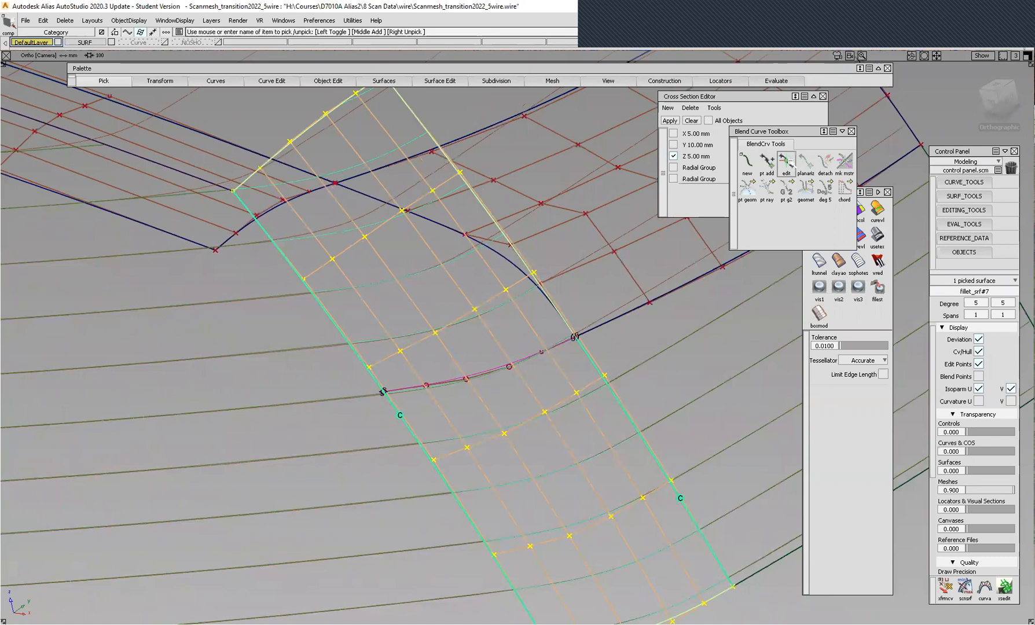
left_click(575, 337)
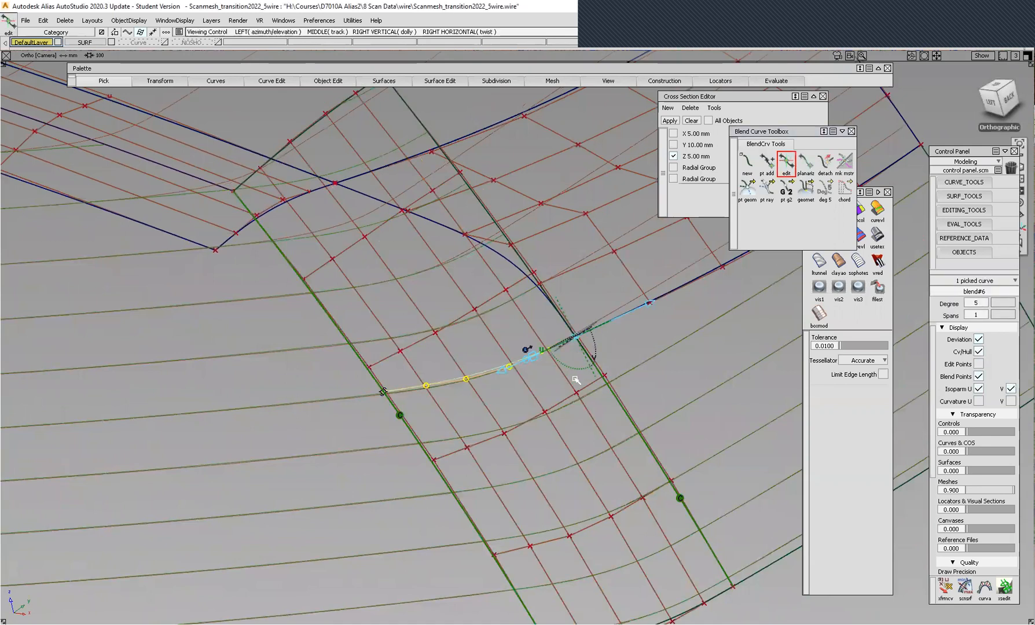
left_click_drag(575, 338, 565, 379, "alt+shift")
right_click_drag(515, 284, 506, 281, "alt+shift")
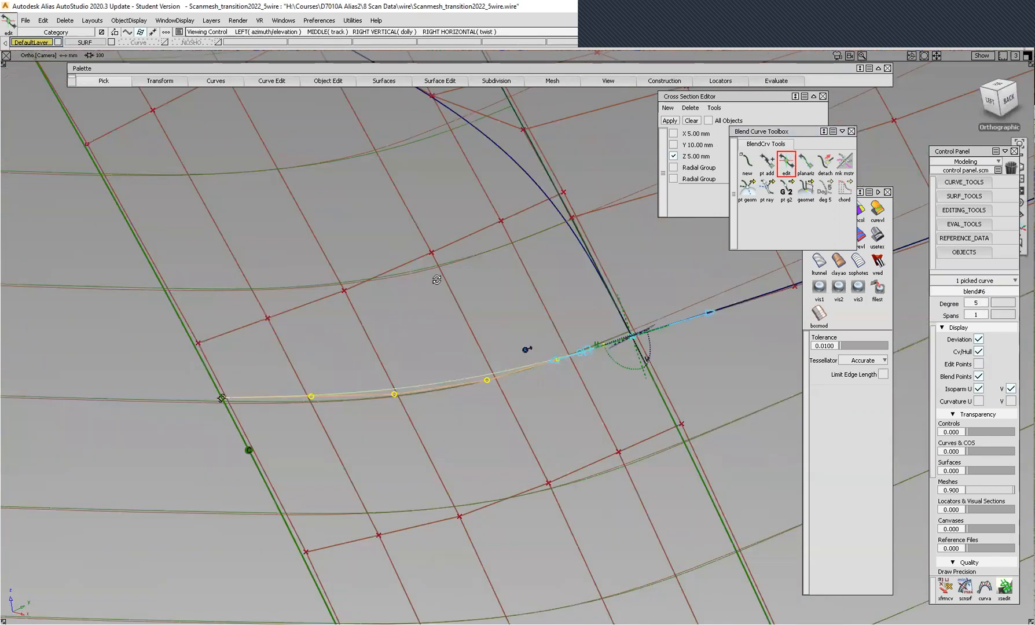
left_click_drag(436, 280, 378, 122, "alt+shift")
left_click_drag(349, 268, 392, 320, "alt+shift")
left_click_drag(552, 367, 742, 384, "alt+shift")
left_click_drag(521, 377, 549, 366, "alt+shift")
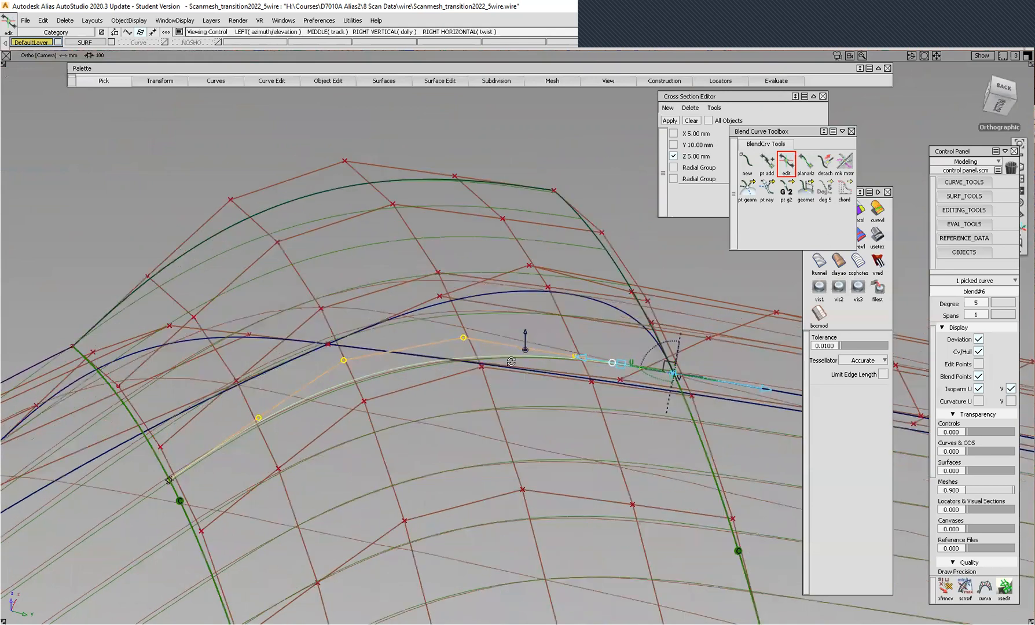
left_click_drag(517, 459, 489, 385, "alt+shift")
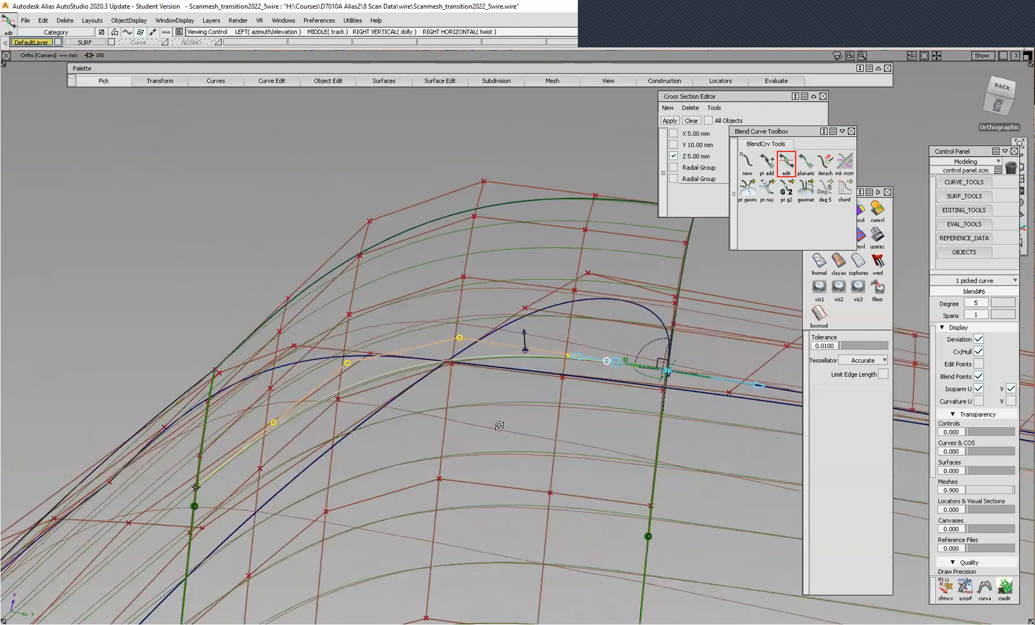
Adjust the blend curve's other end point on the fillet edge so the curve follows the fillet's flow.
left_click(183, 387)
left_click_drag(247, 310, 412, 351, "alt+shift")
left_click_drag(362, 194, 316, 356, "alt+shift")
left_click_drag(105, 282, 177, 283)
left_click_drag(240, 316, 280, 465, "alt+shift")
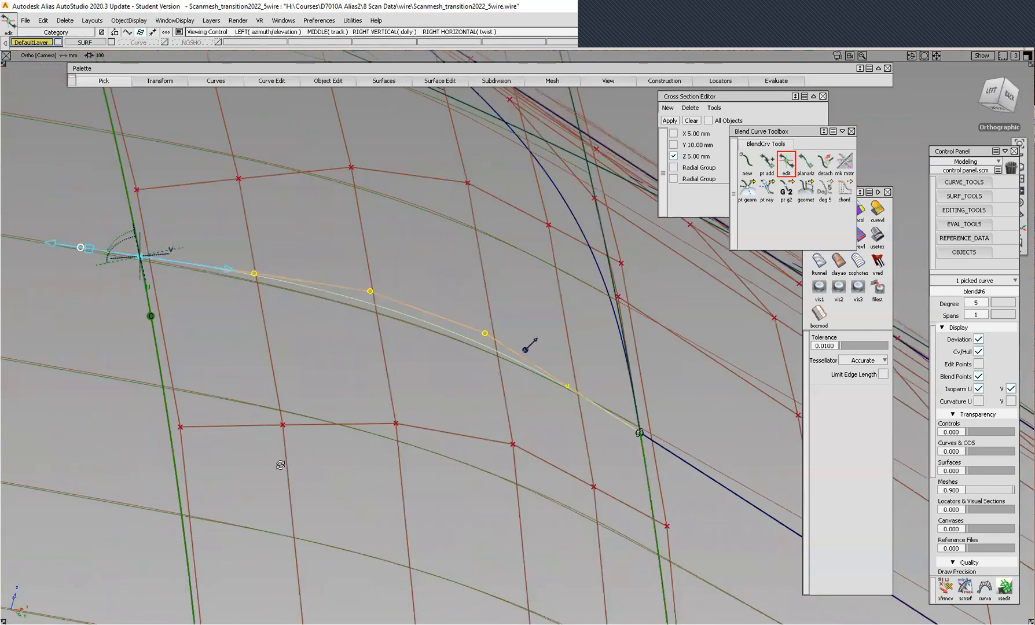
left_click_drag(445, 363, 424, 305, "alt+shift")
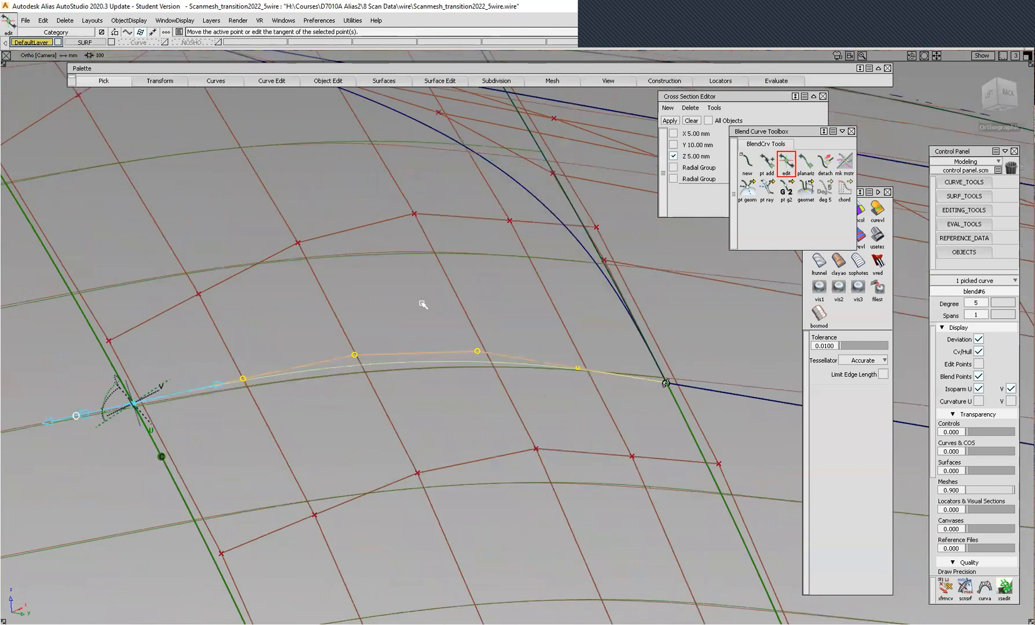
Project the blend curve onto the extended side fillet as a curve on surface, using the Normal vector option.
left_click(324, 296, "ctrl+shift")
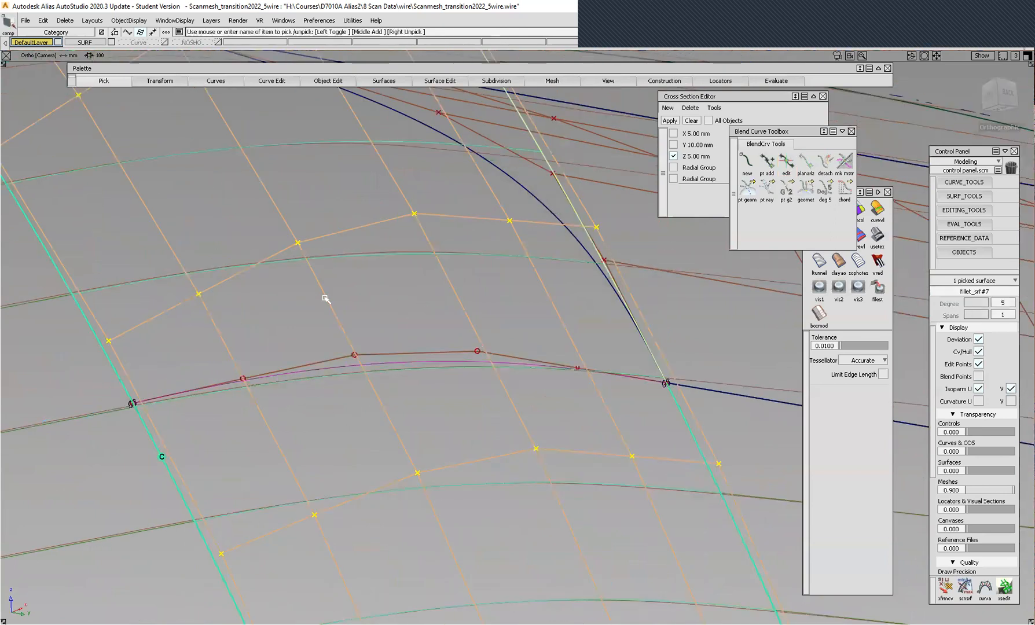
middle_click_drag(420, 295, 453, 385, "ctrl+shift")
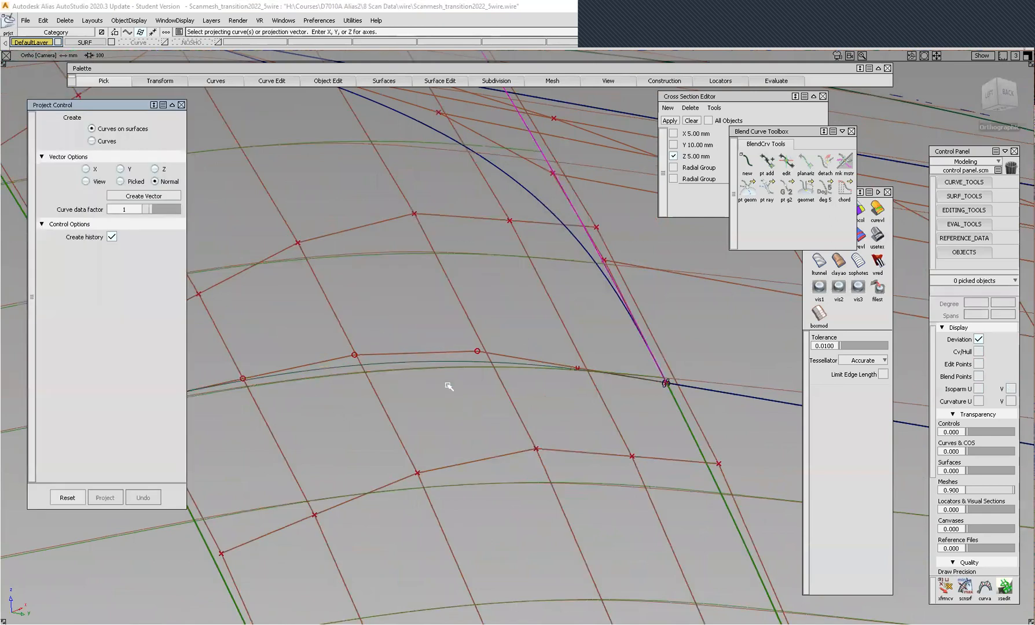
left_click(497, 409)
Trim Convert the extended side fillet at the projected curve, keeping the portion away from the corner.
left_click_drag(497, 406, 512, 332, "alt+shift")
right_click_drag(455, 272, 595, 345, "alt+shift")
middle_click_drag(564, 344, 494, 340, "alt+shift")
left_click_drag(471, 399, 500, 371, "alt+shift")
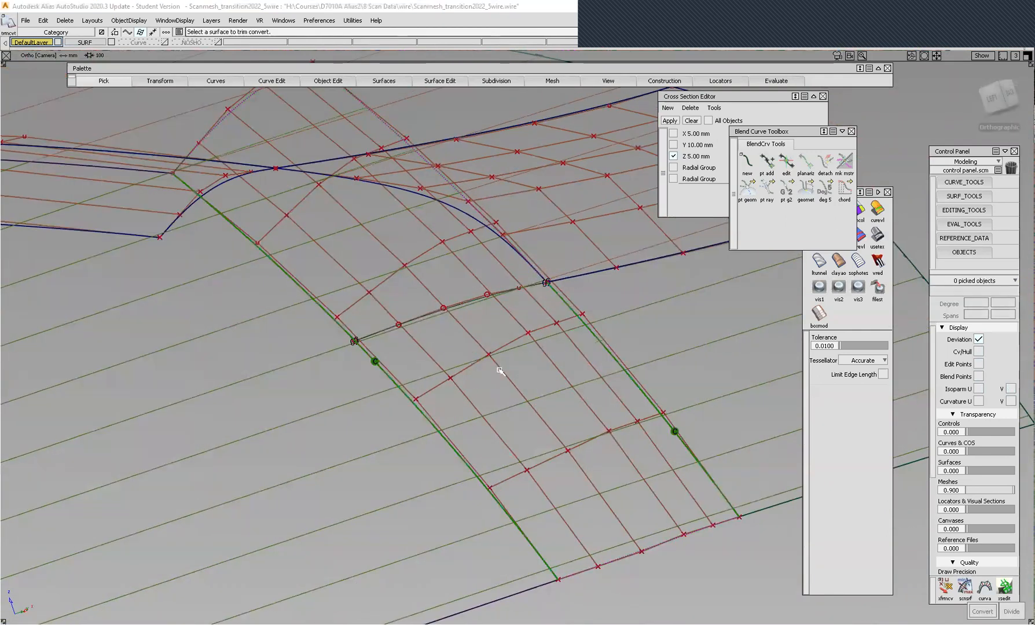
left_click(547, 393)
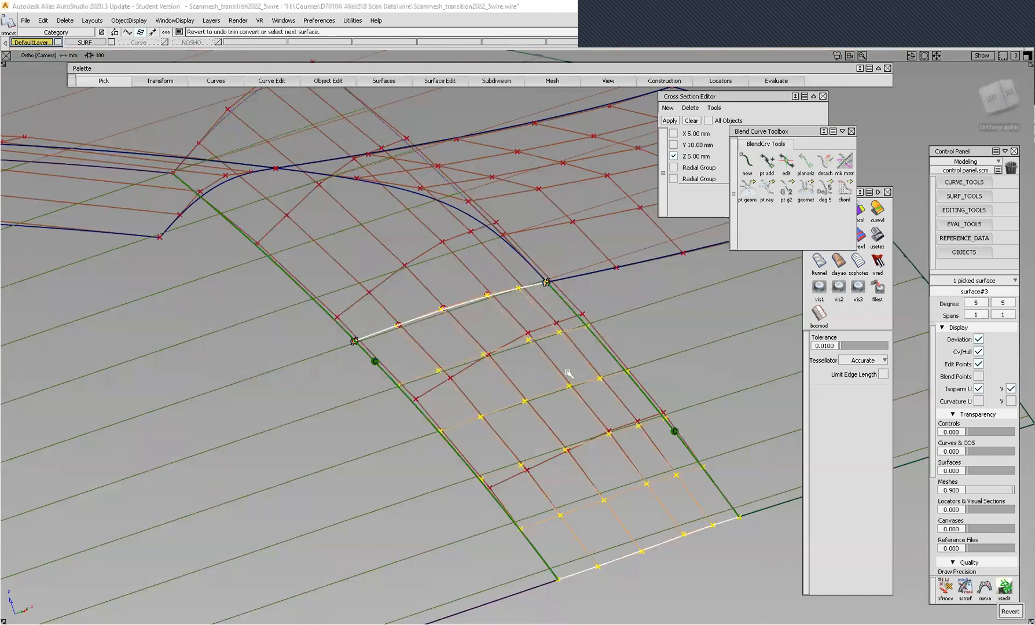
middle_click_drag(508, 301, 543, 374, "alt+shift")
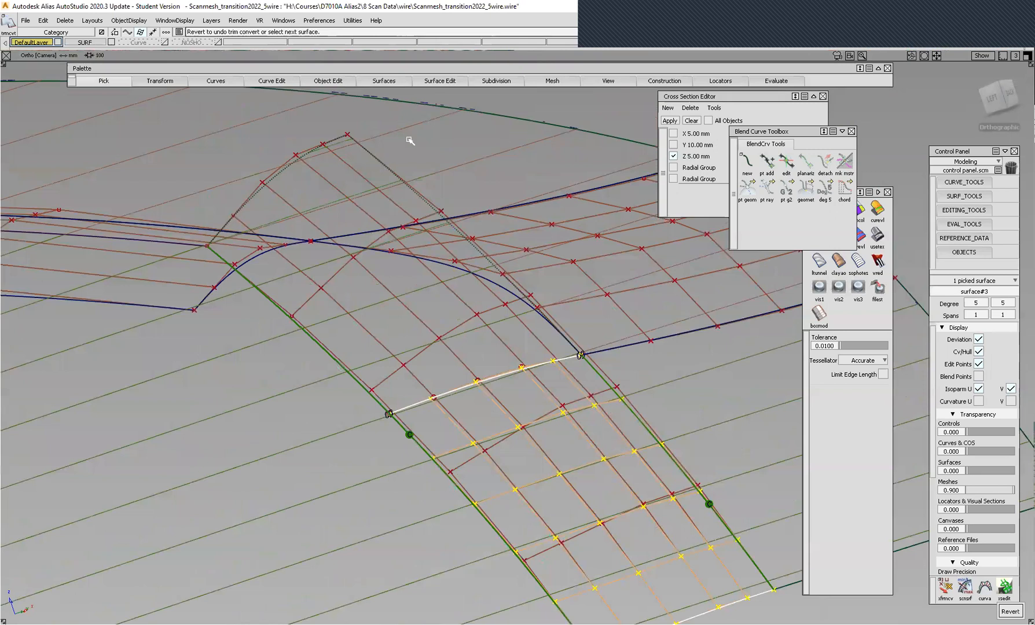
Assign the original extended fillet surface and the projected blend curve to the NOSHO layer.
left_click(379, 164)
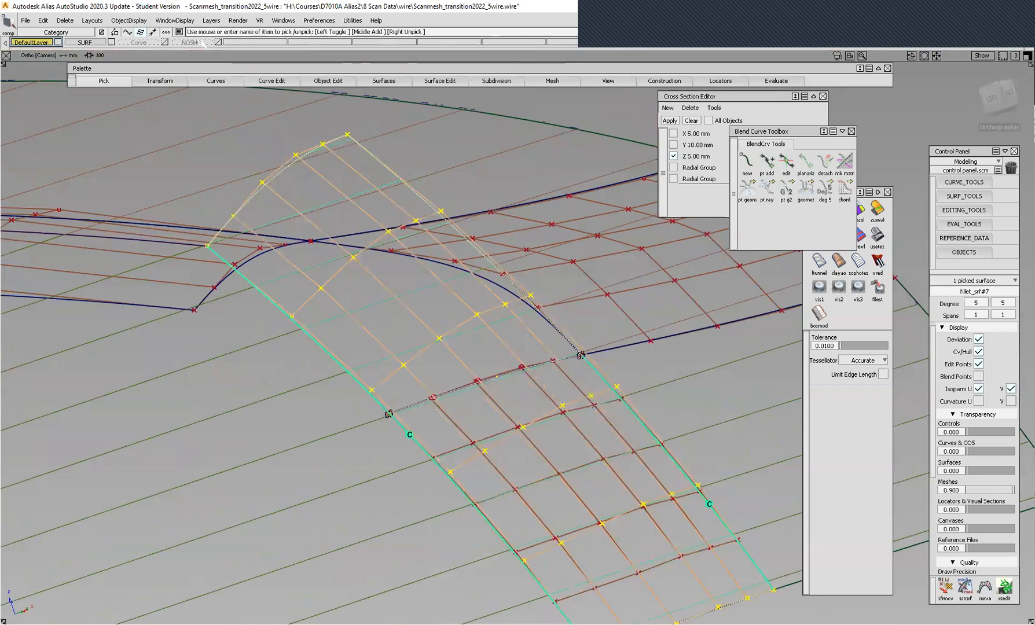
left_click(202, 53)
left_click_drag(448, 340, 404, 354, "ctrl+shift")
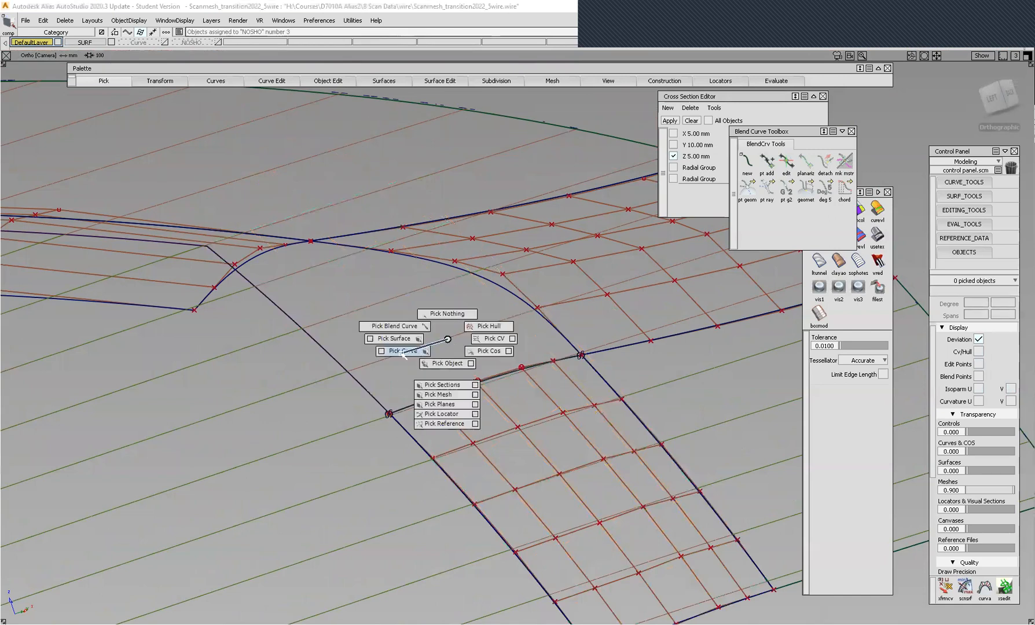
left_click(509, 386)
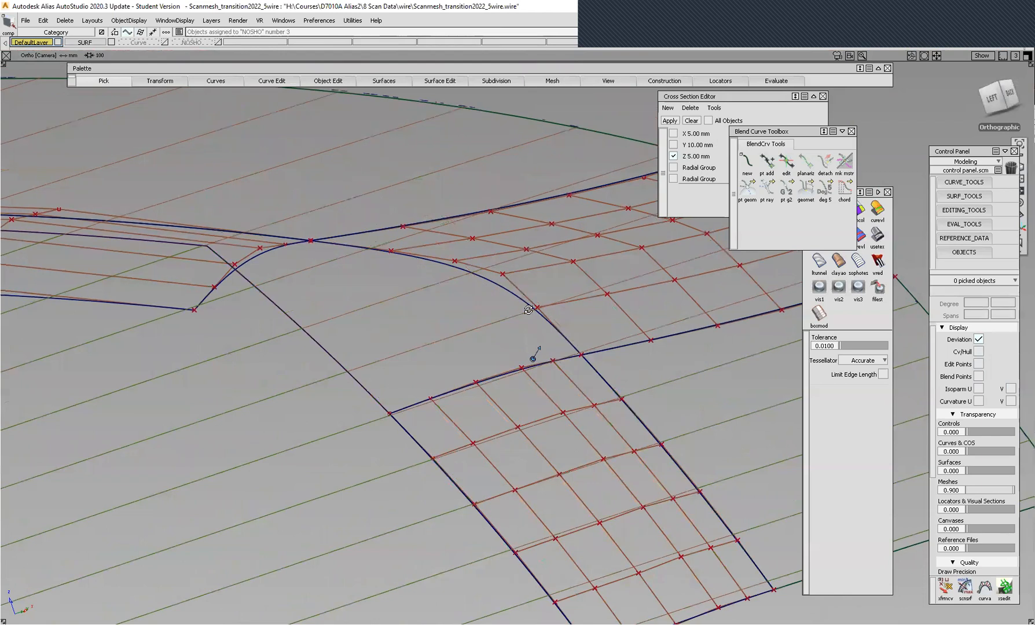
Start a new blend curve at the outer corner of the trimmed side fillet's end edge.
left_click_drag(533, 358, 493, 371, "alt+shift")
left_click_drag(555, 356, 549, 312, "alt+shift")
left_click_drag(639, 324, 607, 324, "alt+shift")
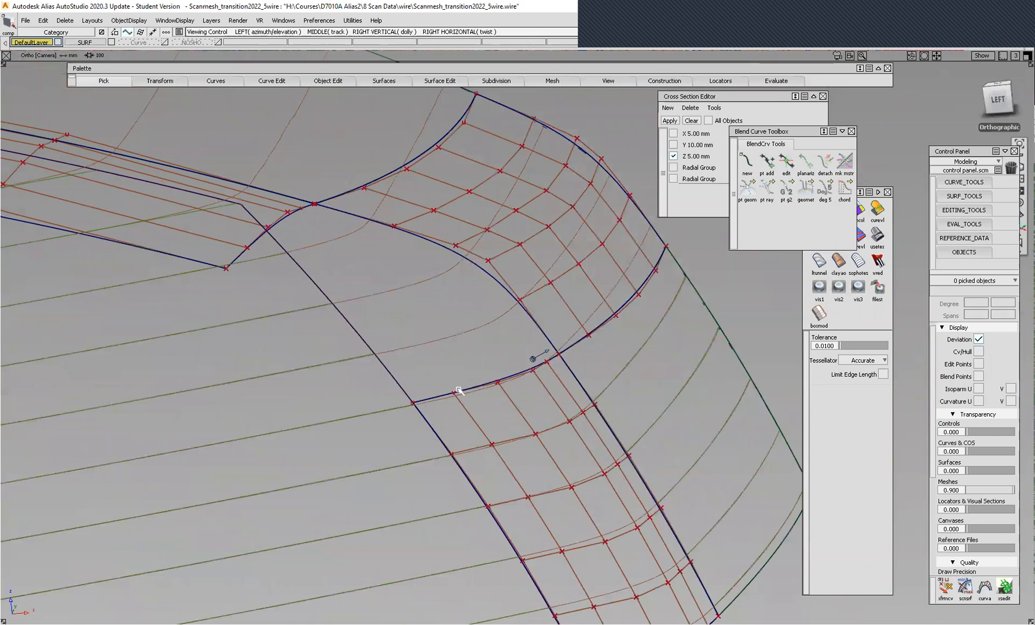
left_click_drag(608, 325, 507, 369, "alt+shift")
left_click_drag(633, 347, 399, 181, "alt+shift")
left_click_drag(451, 208, 584, 257, "alt+shift")
left_click(747, 164)
left_click(399, 423)
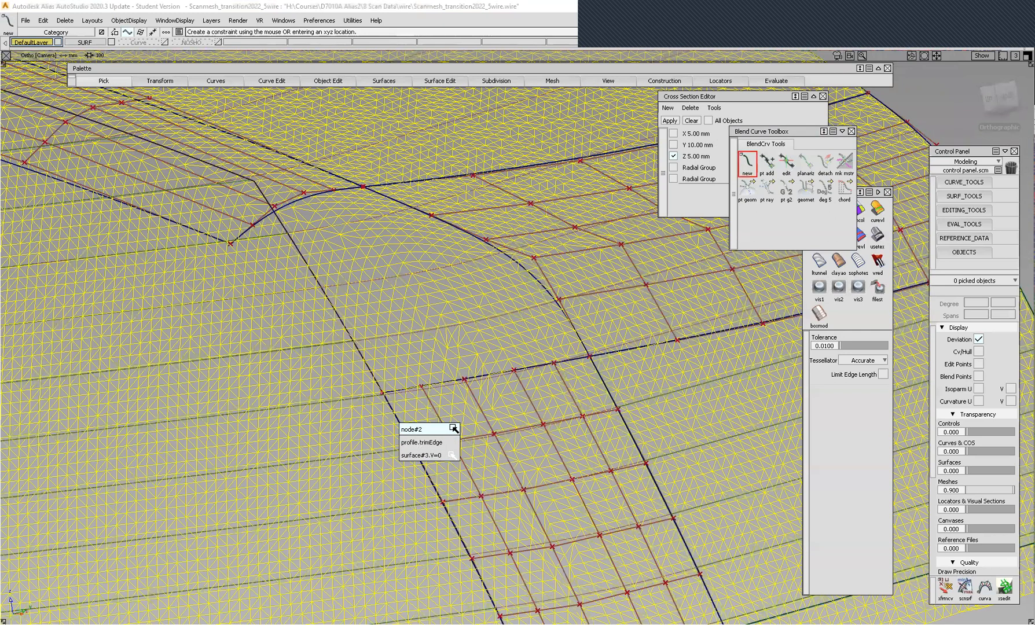
left_click(453, 429)
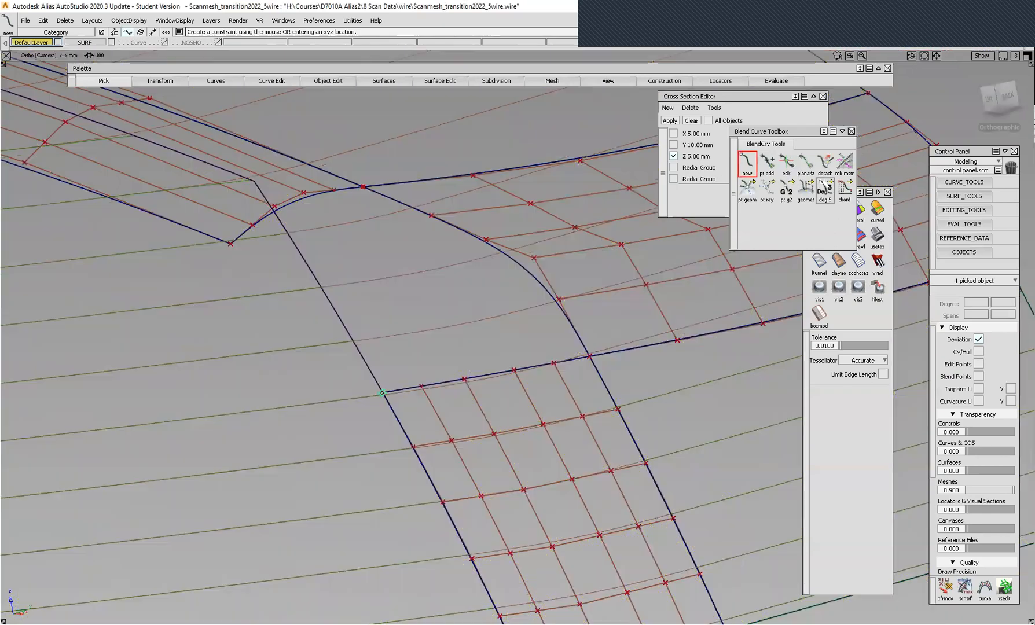
Set the new blend curve to degree 5 with G2 continuity, aligned with the side fillet's edge at its start.
left_click_drag(821, 182, 827, 74)
left_click_drag(782, 184, 797, 109)
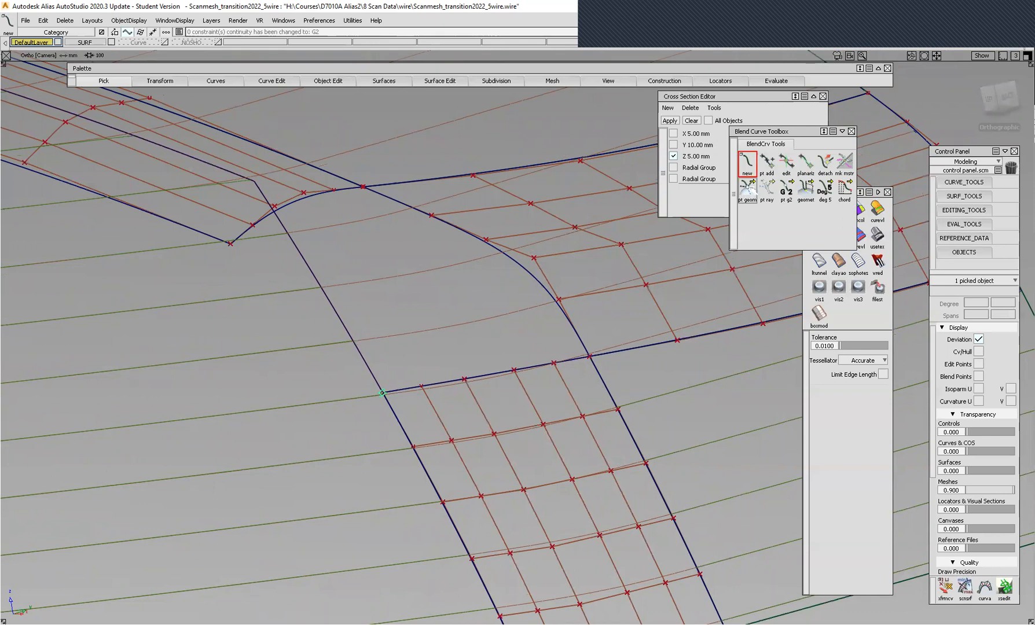
left_click(405, 426)
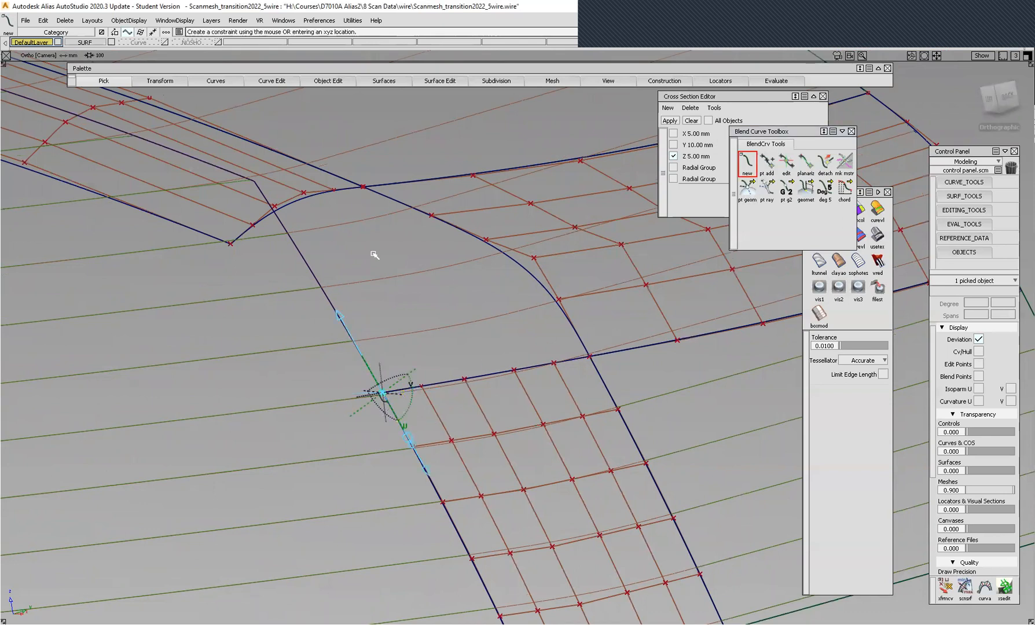
End the blend curve at the lower corner of the other fillet, with degree 5 and G2 geometry continuity.
left_click(196, 231)
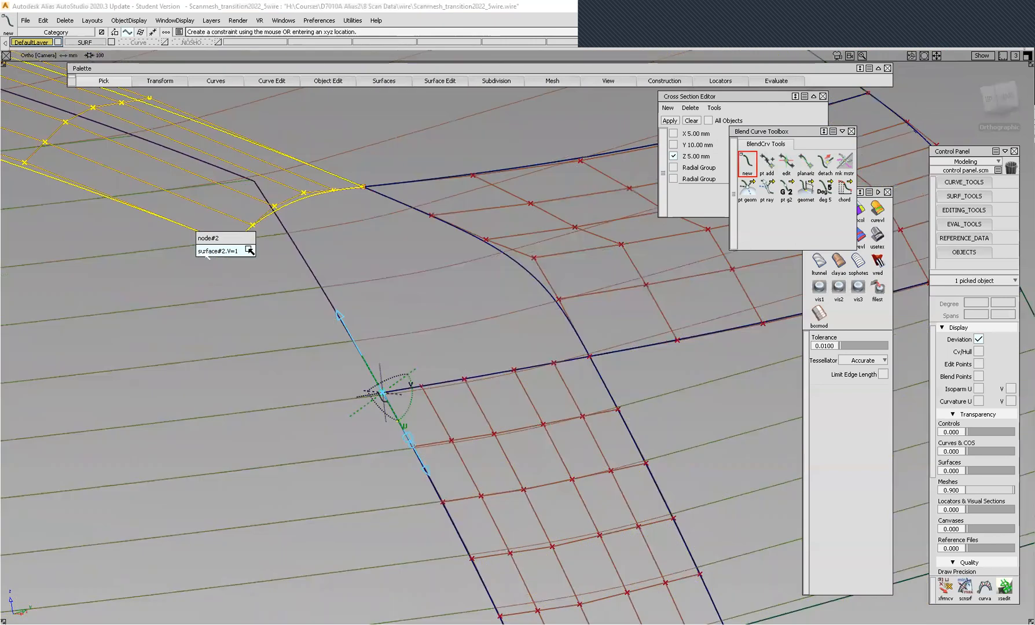
left_click(246, 250)
left_click(231, 252)
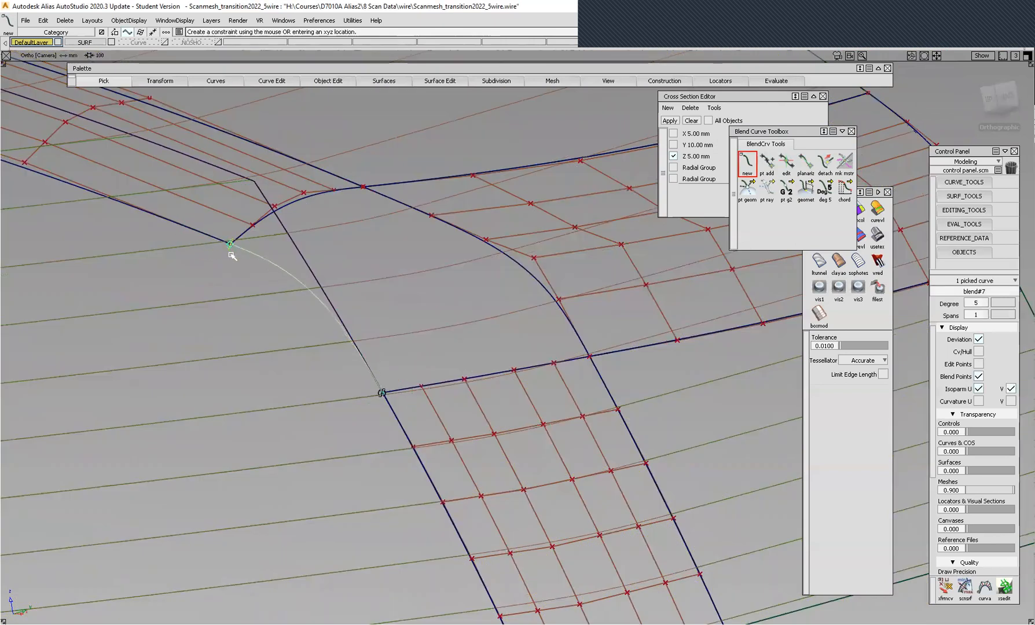
left_click(825, 191)
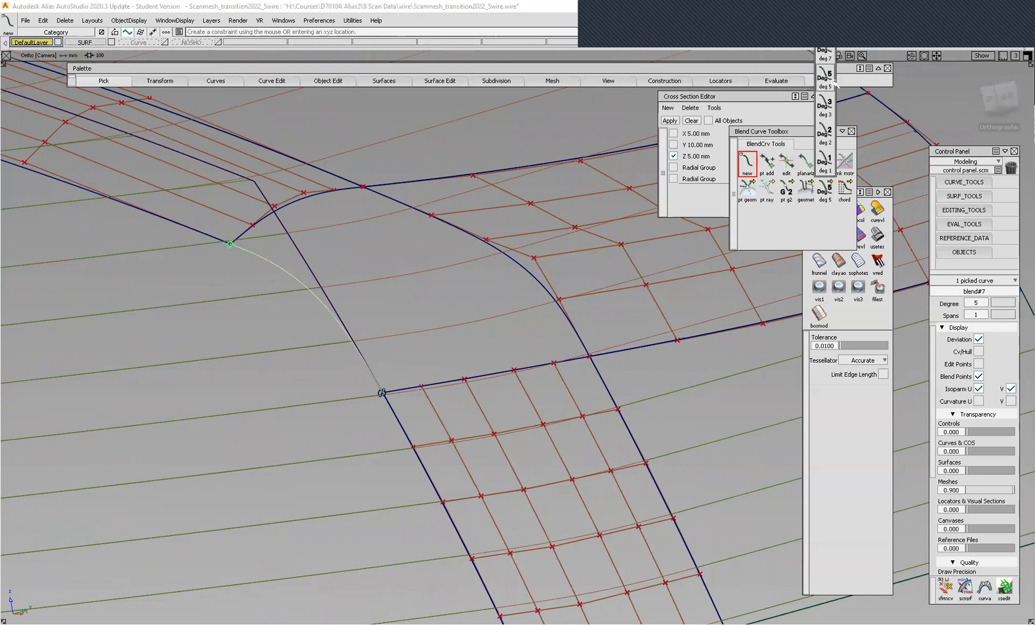
left_click(786, 190)
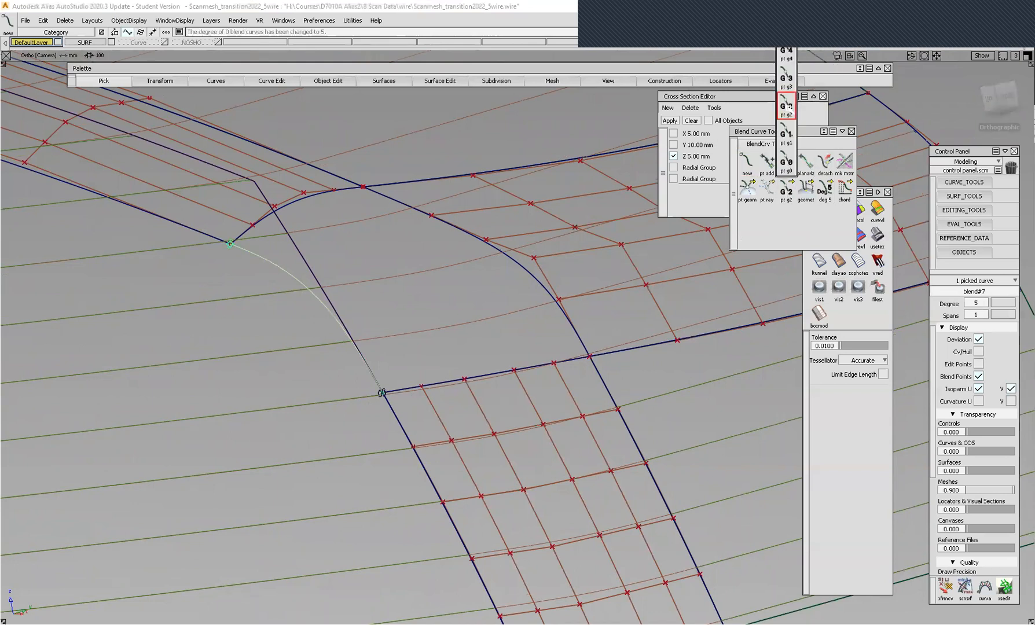
left_click(749, 185)
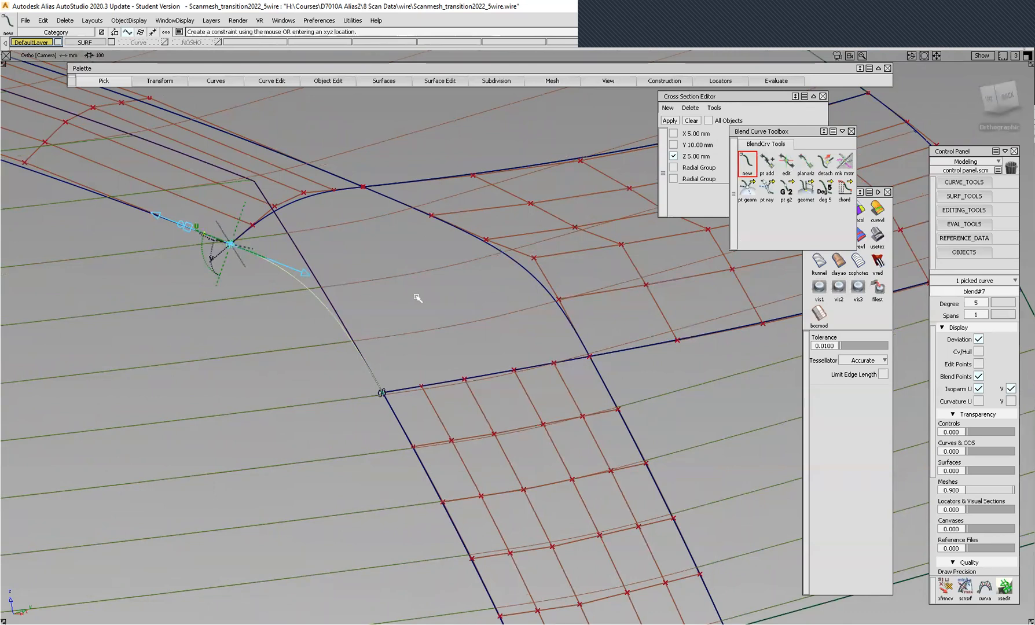
Display the new blend curve's control vertices and hull and examine its shape from several angles.
left_click_drag(415, 329, 529, 346, "alt+shift")
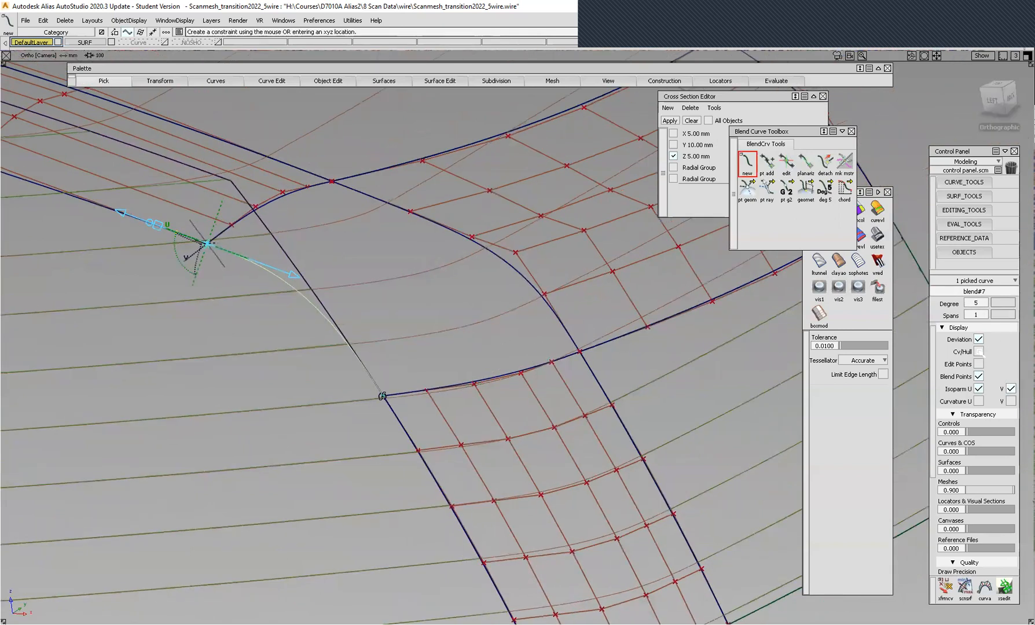
left_click(978, 351)
left_click_drag(236, 282, 559, 346, "alt+shift")
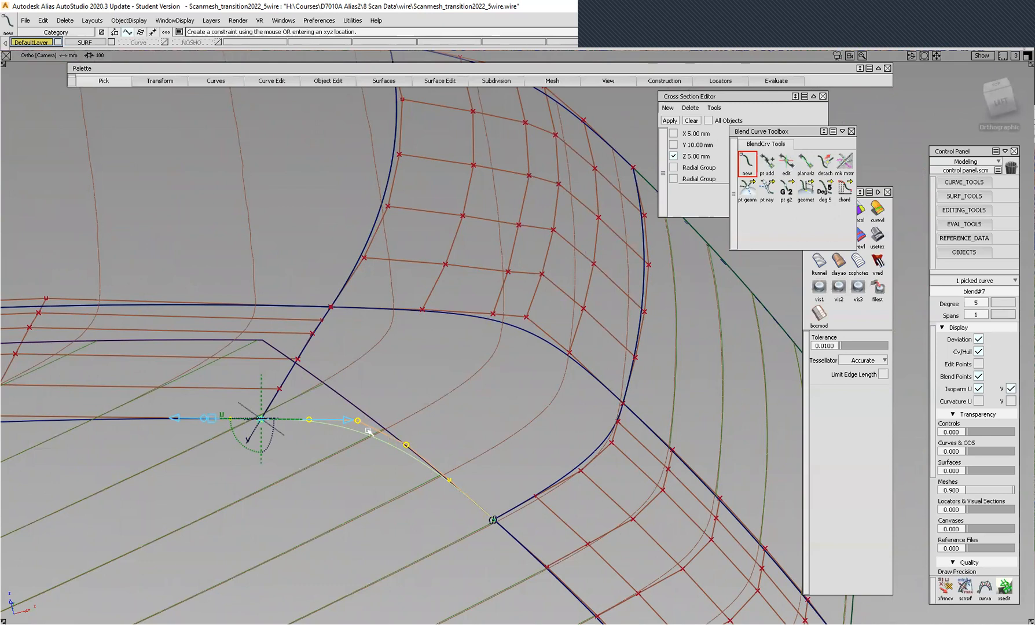
left_click_drag(214, 426, 340, 426)
mouse_move(199, 421)
left_mouse_down()
mouse_move(338, 431)
mouse_move(520, 399)
mouse_move(502, 409)
mouse_move(595, 417)
mouse_move(437, 473)
mouse_move(447, 403)
mouse_move(415, 420)
mouse_move(463, 388)
mouse_move(427, 360)
left_mouse_up()
Project the new blend curve onto the large profile surface along its normal as a curve on surface, and clear the selection.
left_click_drag(263, 415, 266, 416, "ctrl+shift")
left_click(292, 417)
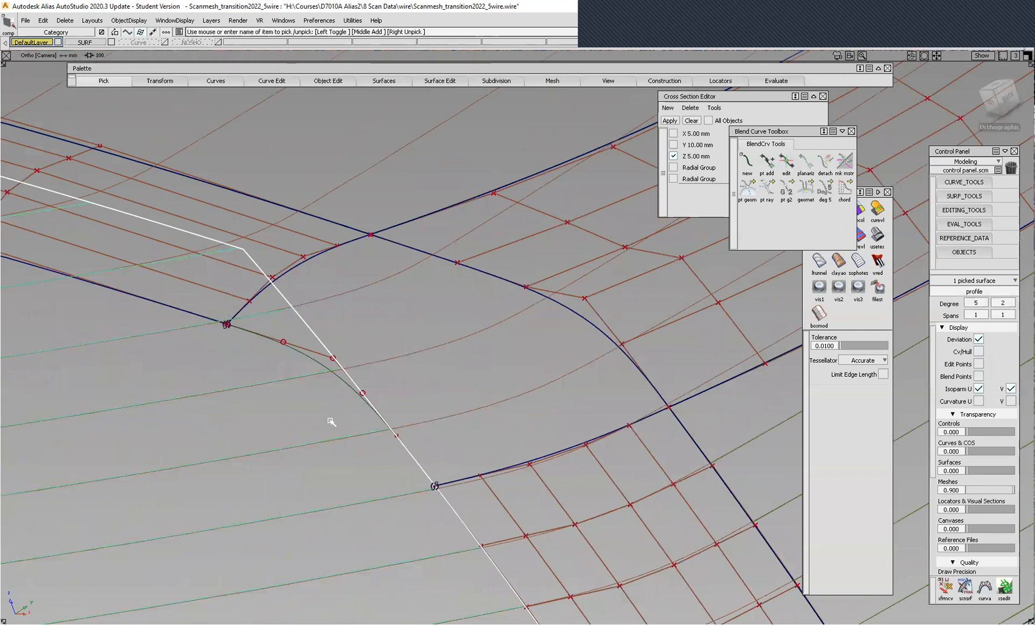
right_click_drag(405, 370, 283, 529, "alt+shift")
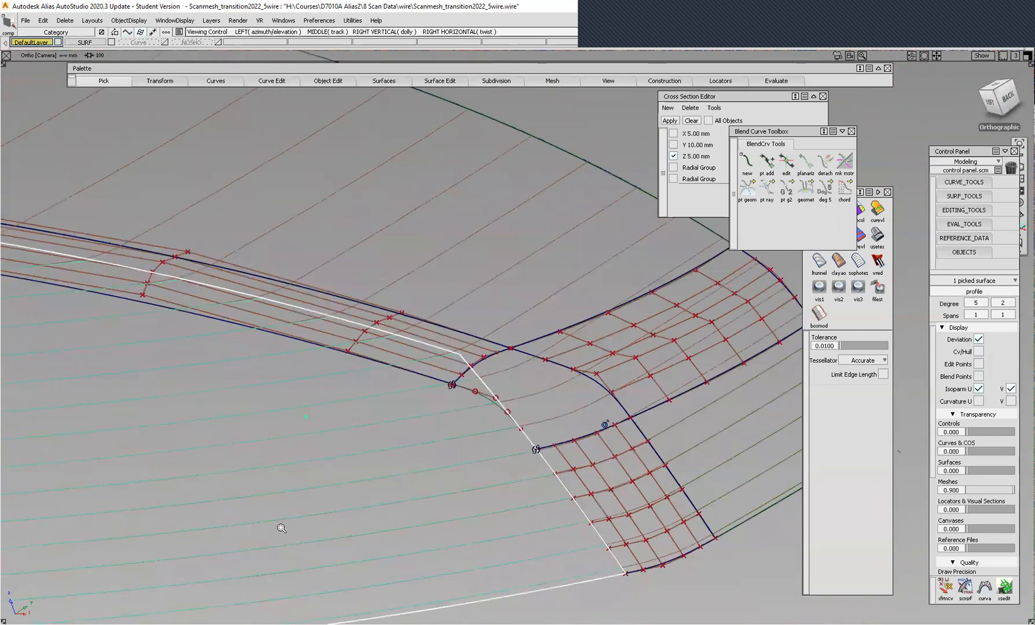
right_click_drag(435, 377, 563, 405, "alt+shift")
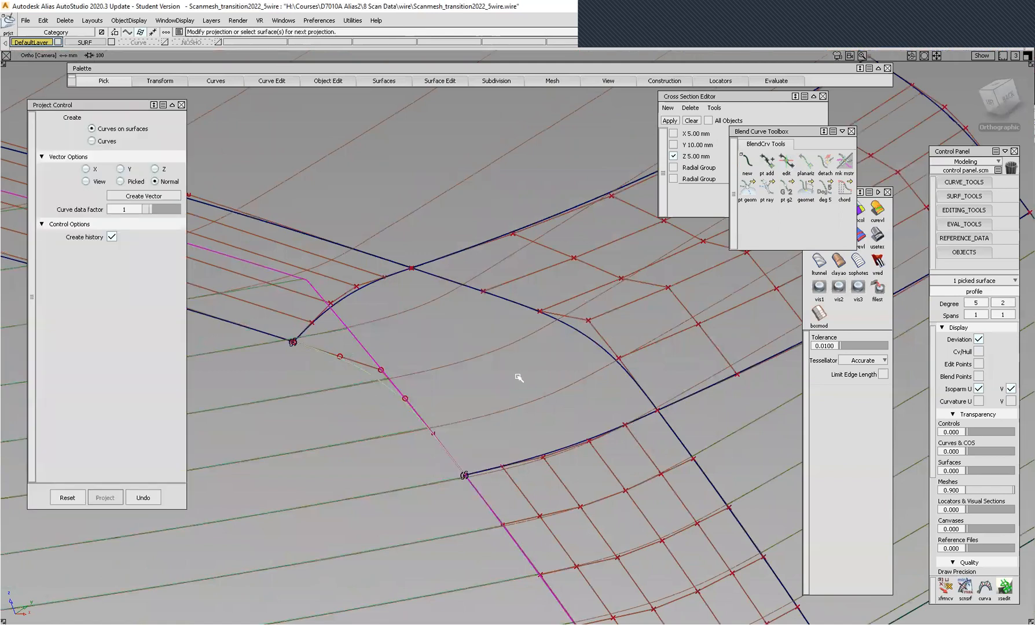
left_click_drag(519, 376, 520, 351, "ctrl+shift")
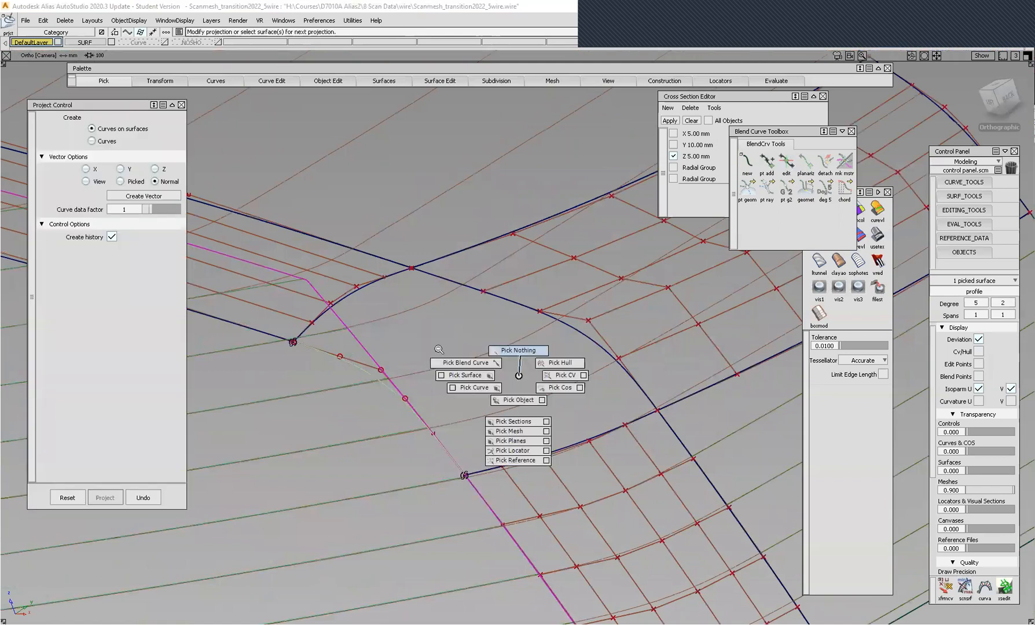
right_click_drag(438, 348, 482, 345, "alt+shift")
left_click_drag(483, 346, 484, 358, "alt+shift")
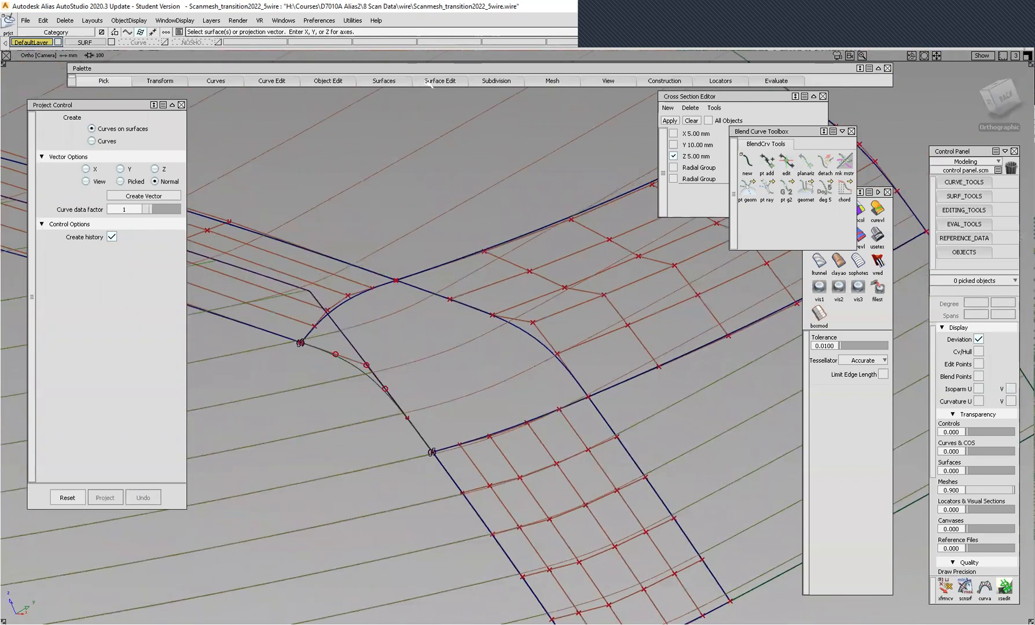
Start a Square boundary surface and reset the tool's options to their defaults.
left_click(384, 80)
mouse_move(394, 158)
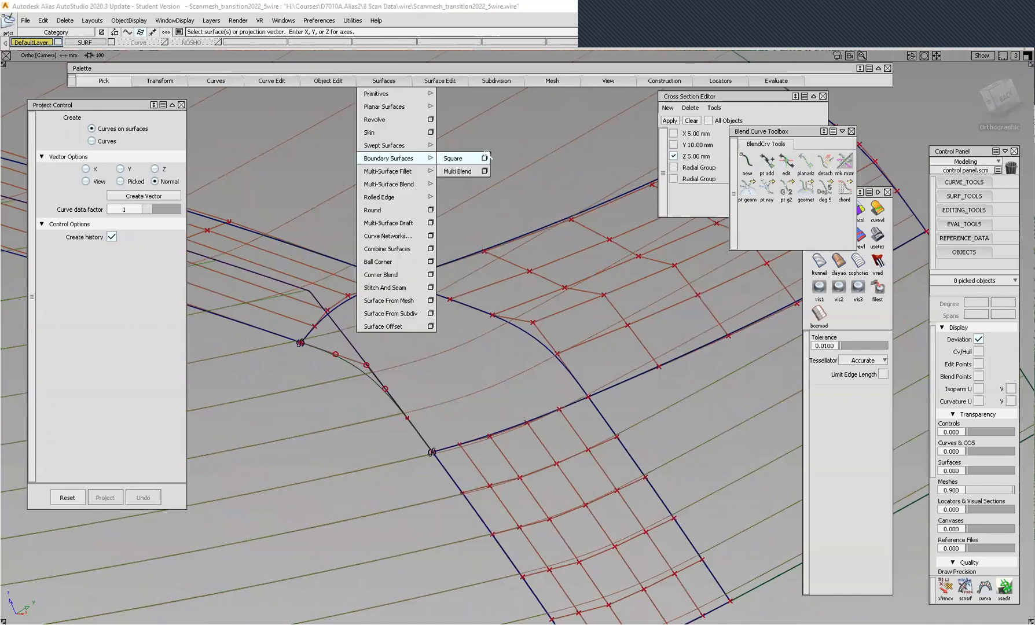
left_click(453, 158)
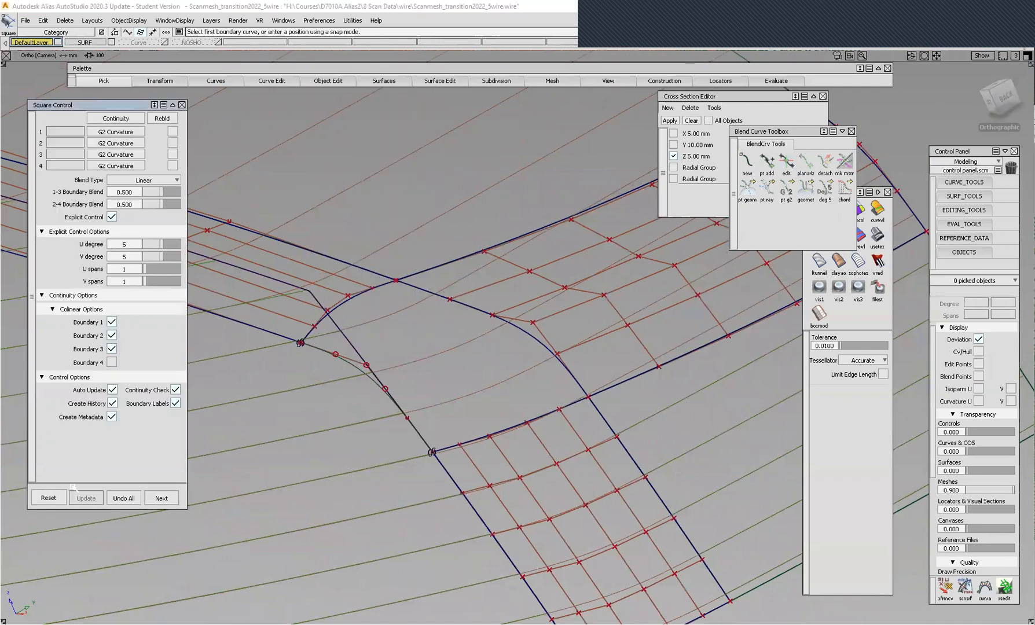
left_click(48, 498)
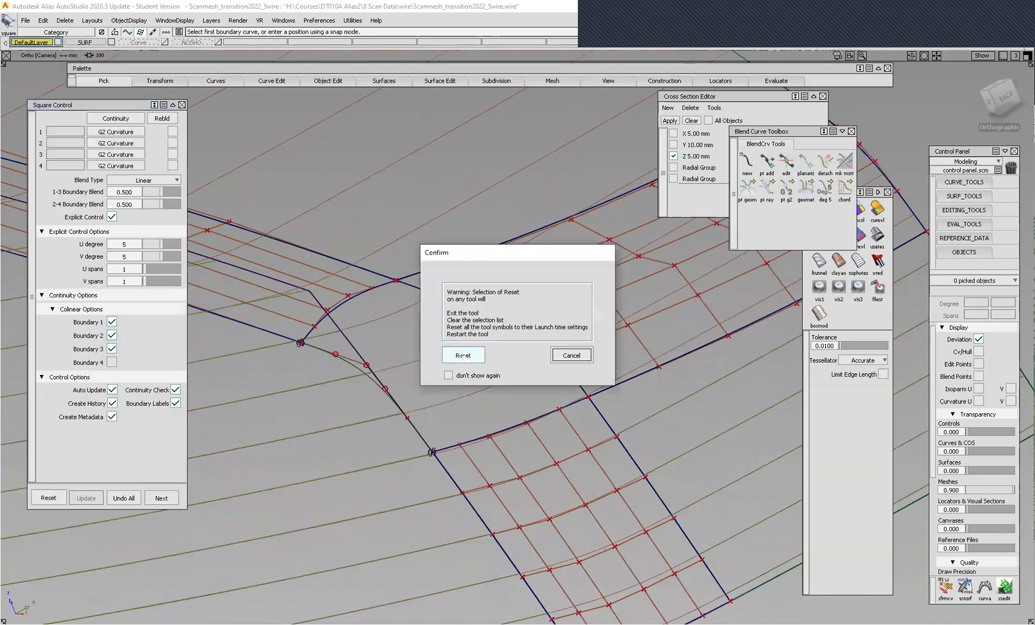
key("Return")
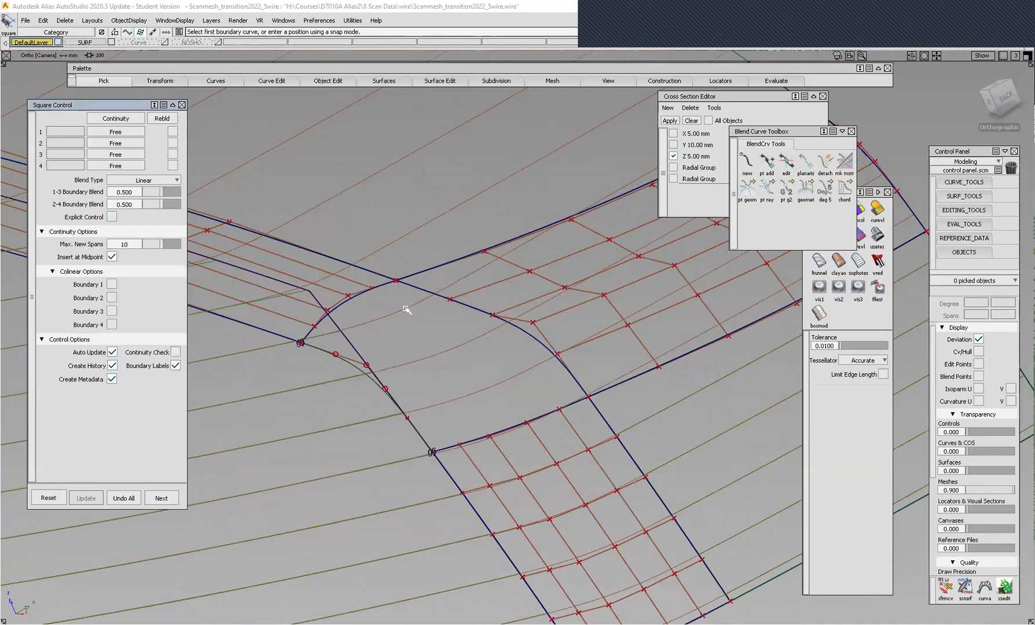
Build the square surface in the corner opening from the two fillet ends, the curved trim edge and the blend curve.
left_click(361, 294)
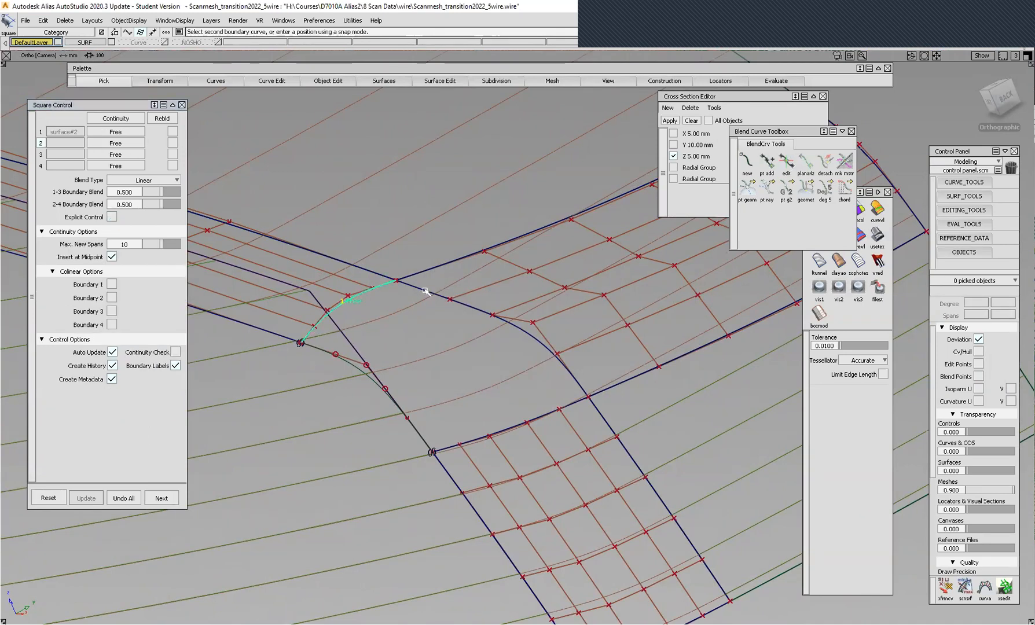
left_click(426, 291)
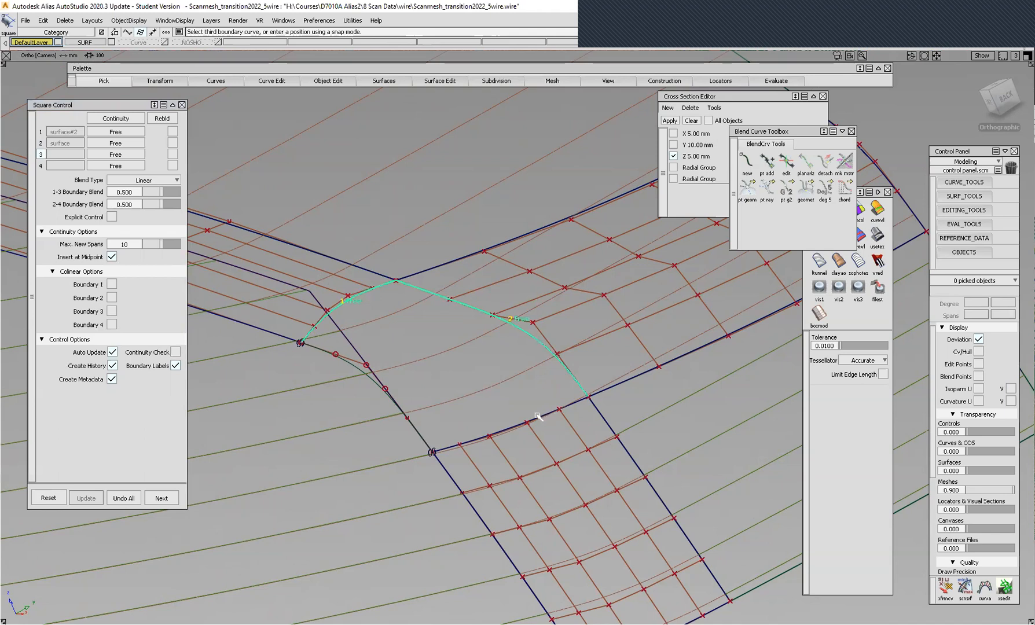
left_click(511, 427)
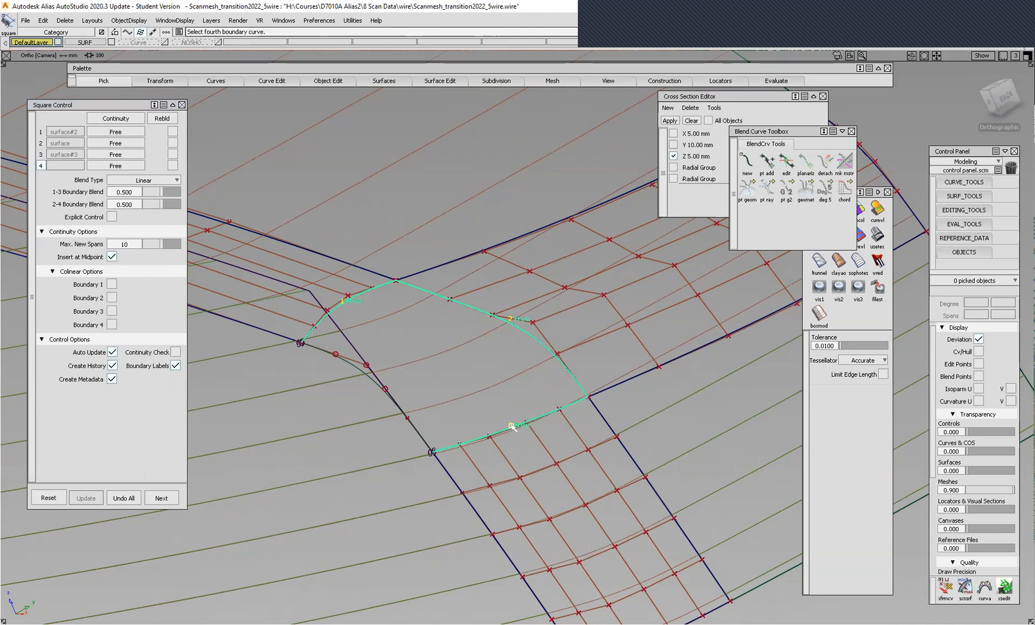
left_click(358, 367)
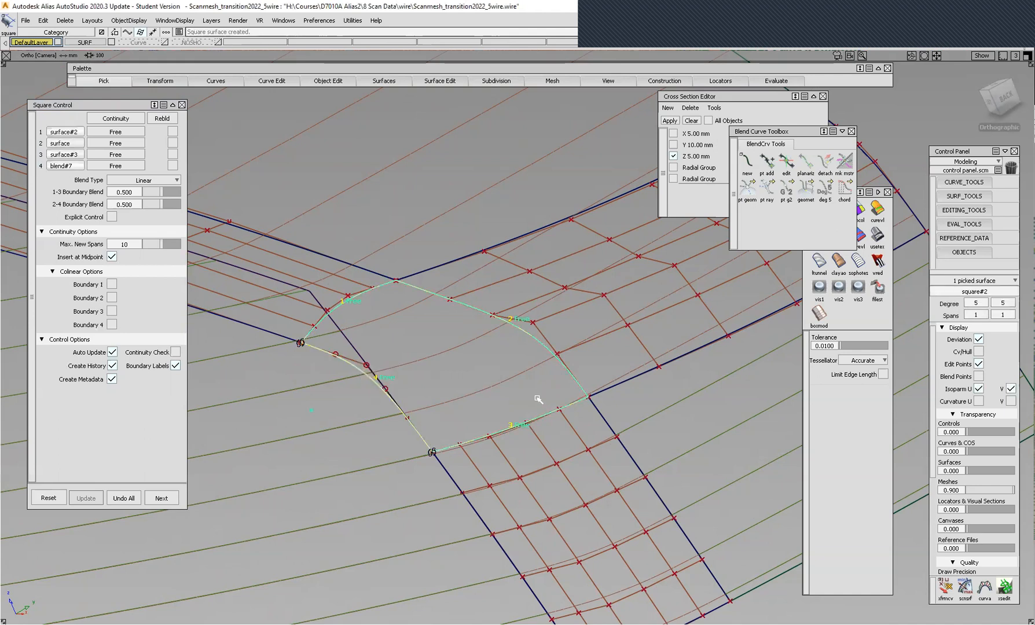
Set the continuity of boundary 1 of the square surface to G2 Curvature.
middle_click_drag(437, 315, 537, 278, "alt+shift")
left_click_drag(504, 293, 509, 384, "alt+shift")
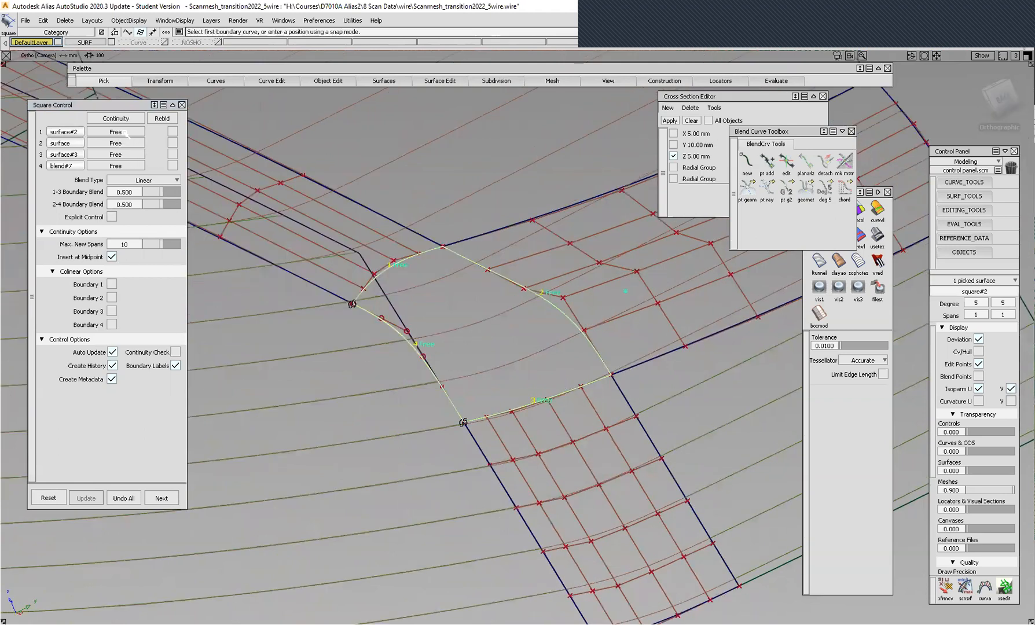
left_click(128, 132)
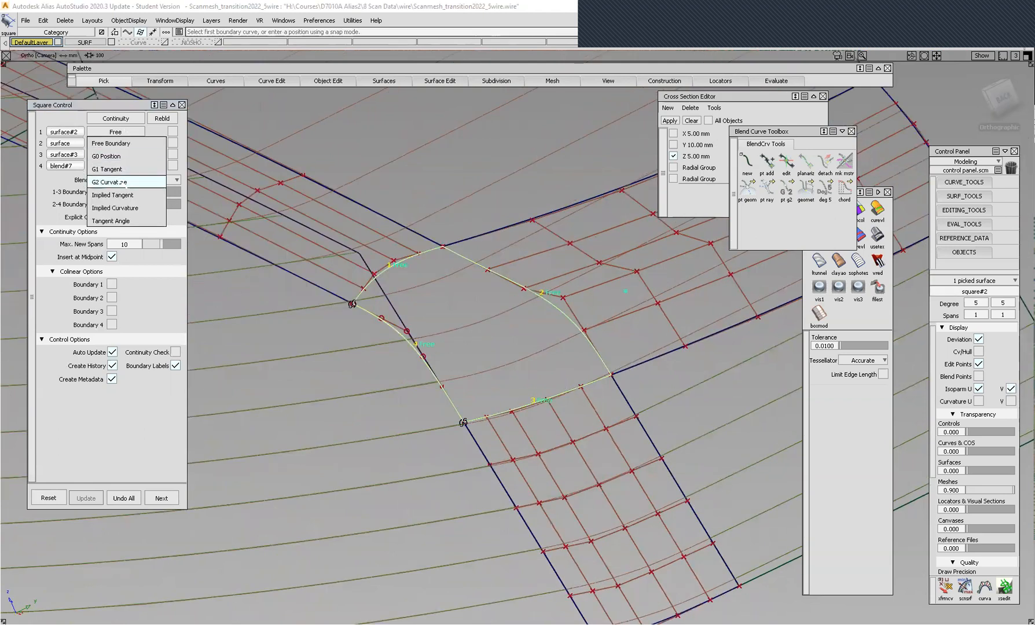
left_click(126, 183)
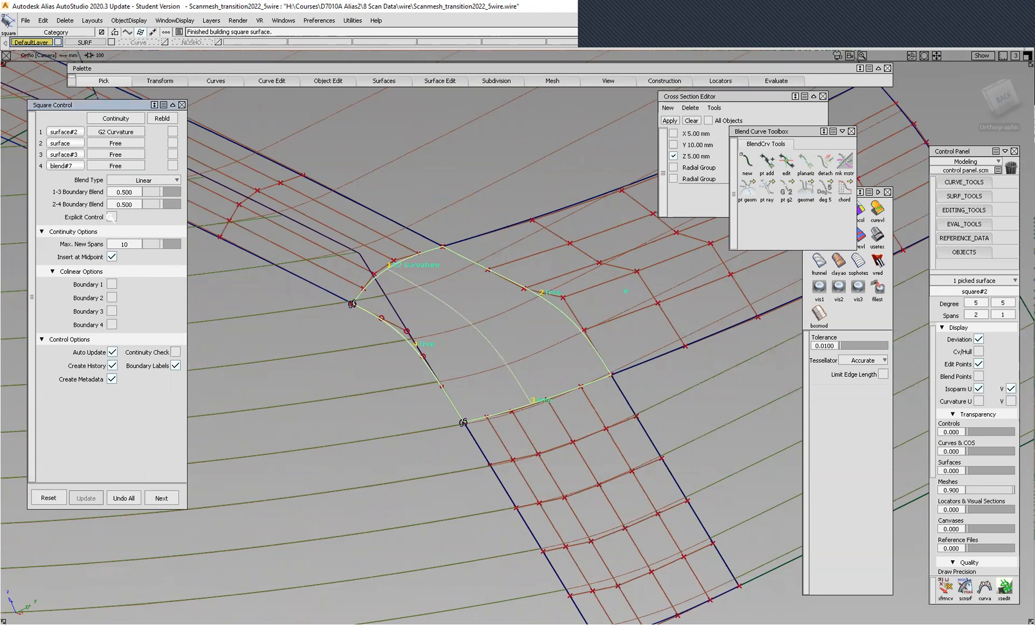
Turn on Explicit Control with degree 5 in U and V, and enable colinear boundary 1 with Continuity Check.
left_click(111, 217)
left_click_drag(160, 244, 160, 250)
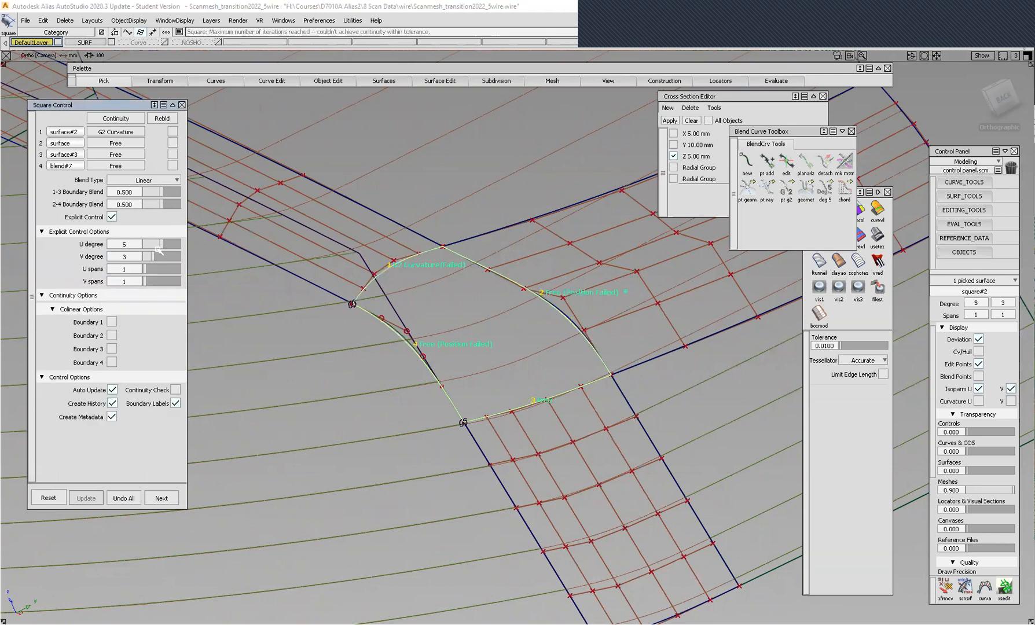
left_click(159, 257)
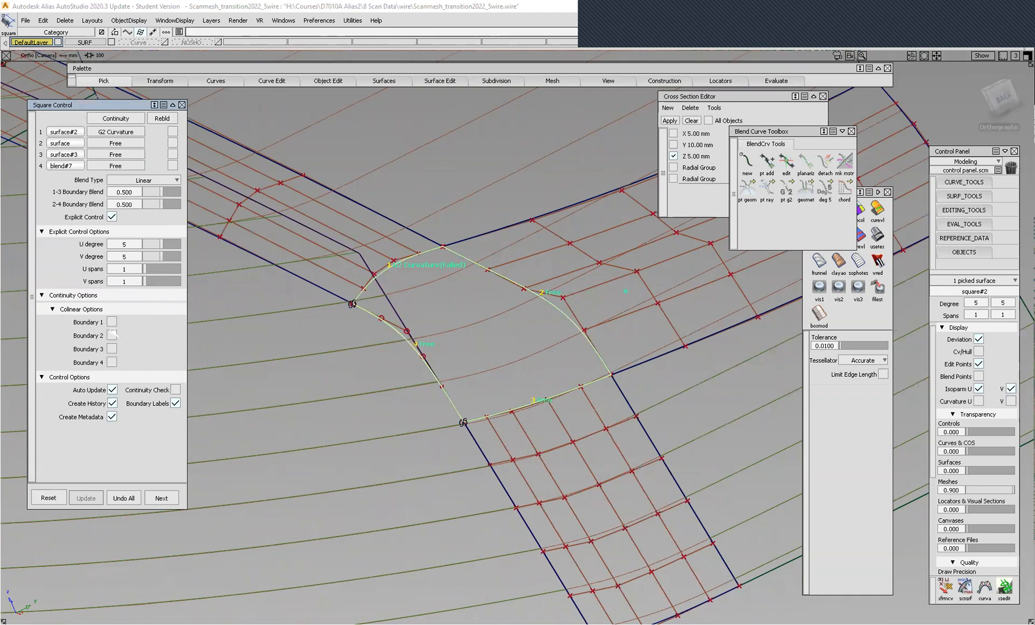
left_click(111, 322)
left_click(175, 389)
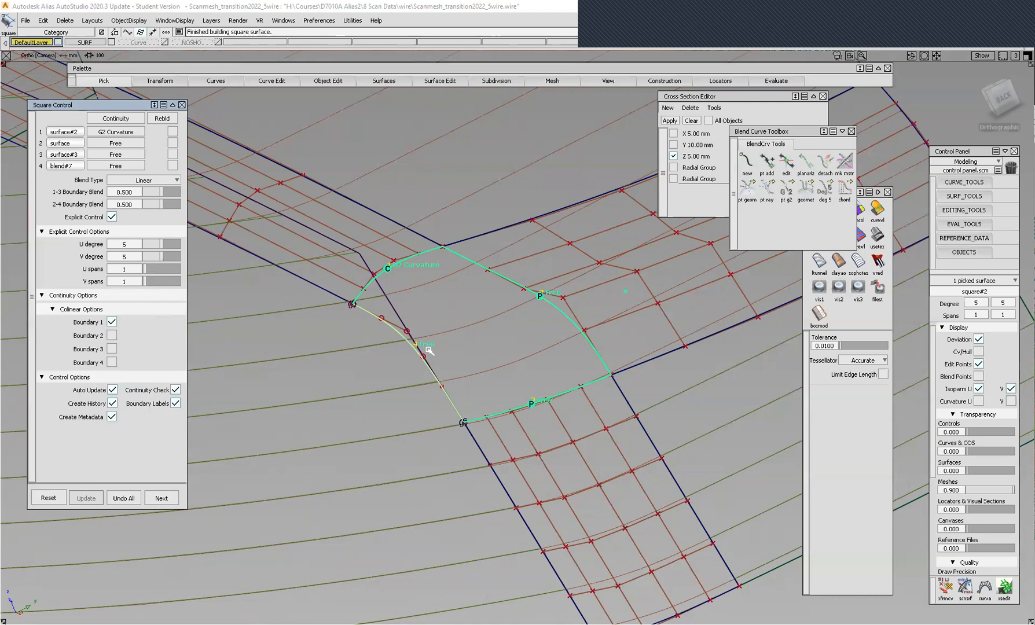
Set the continuity of boundary 3, at the lower fillet end, to G2 Curvature.
left_click(130, 154)
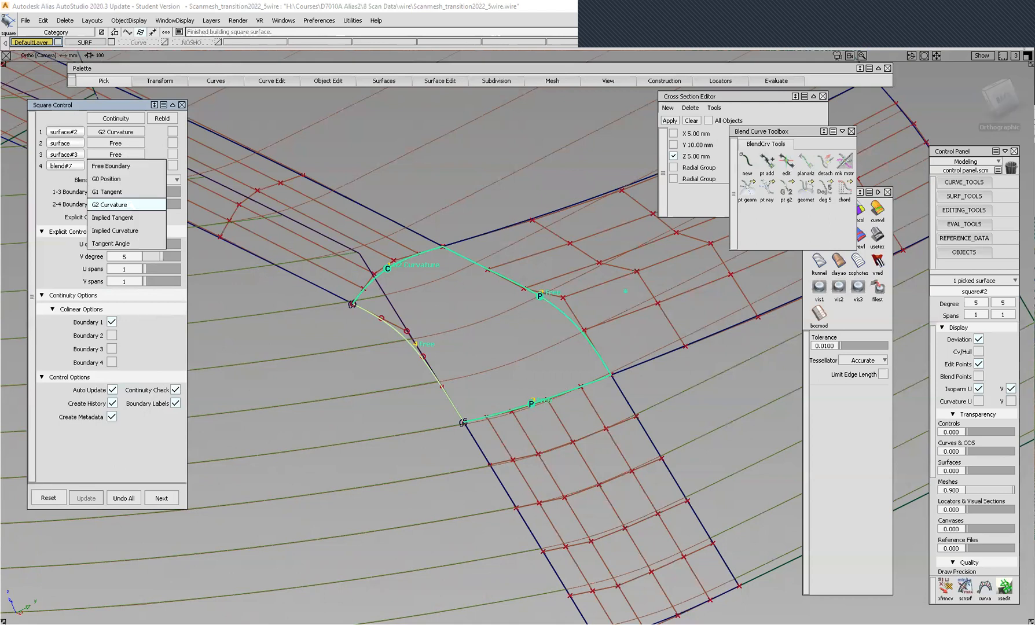
left_click(116, 204)
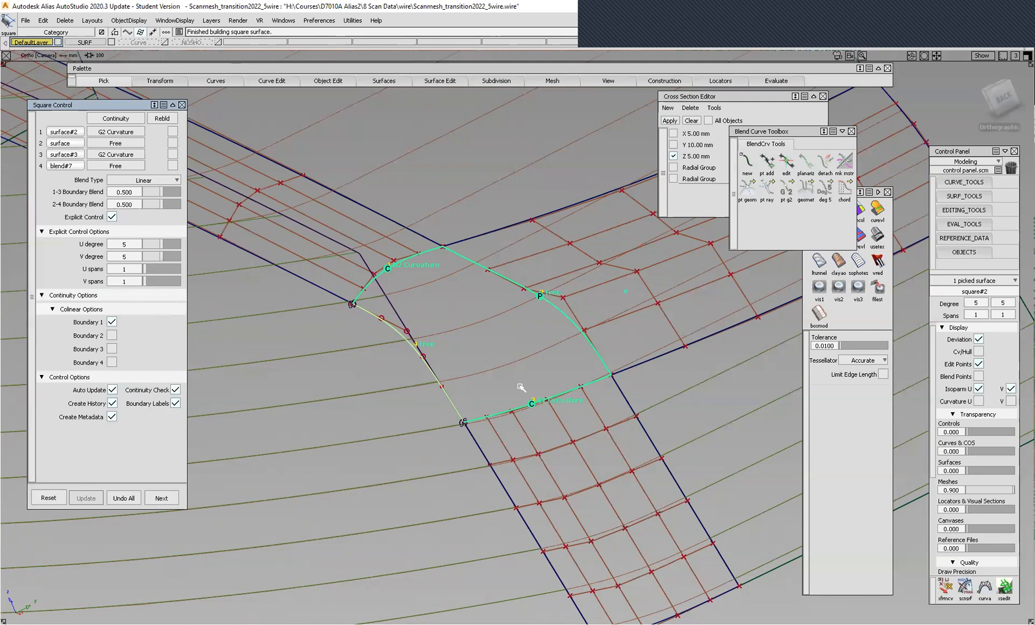
left_click_drag(539, 329, 479, 297, "alt+shift")
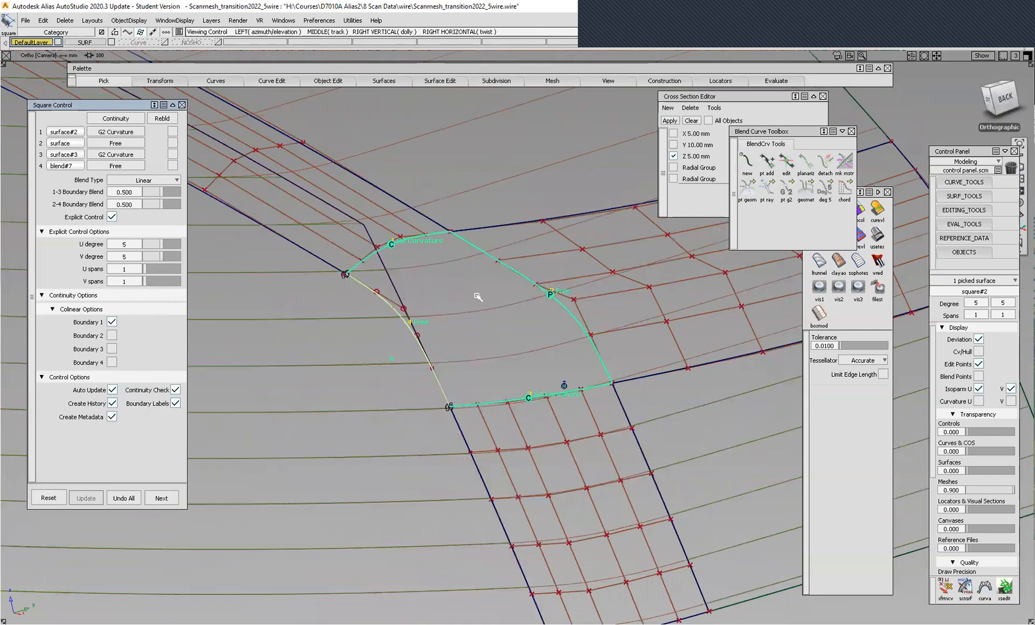
Try G1 Tangent on boundary 2, the curved trim edge, and set its continuity to G2 Curvature.
left_click(130, 143)
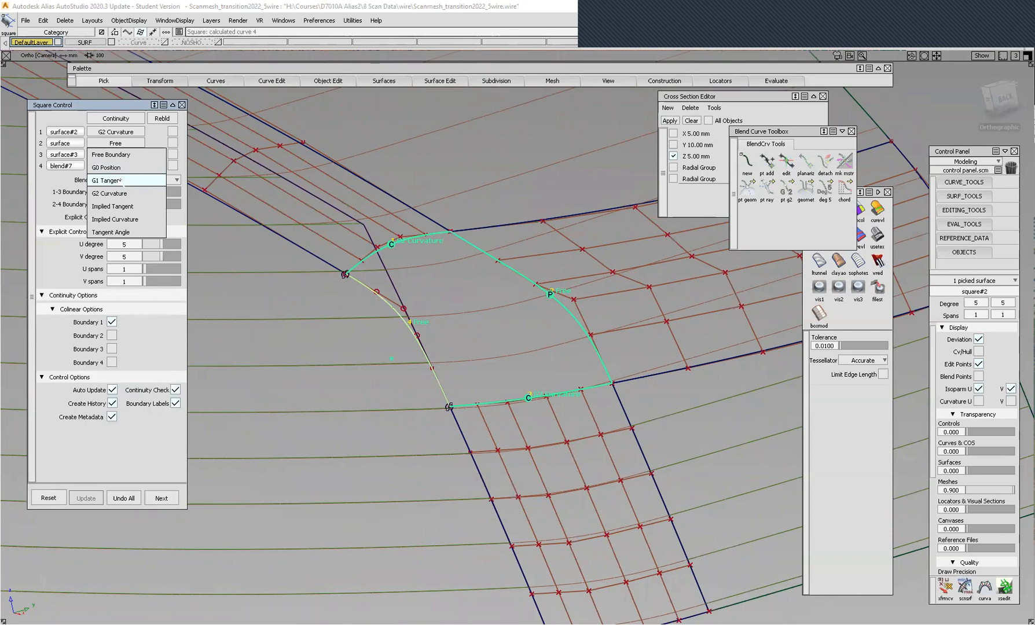
left_click(119, 181)
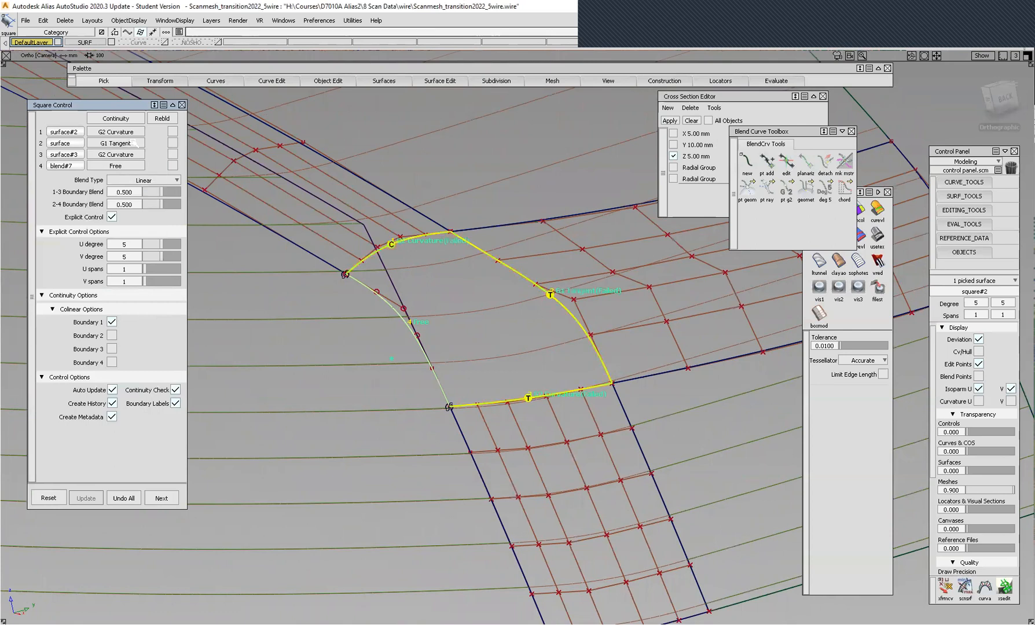
left_click(130, 143)
left_click(127, 193)
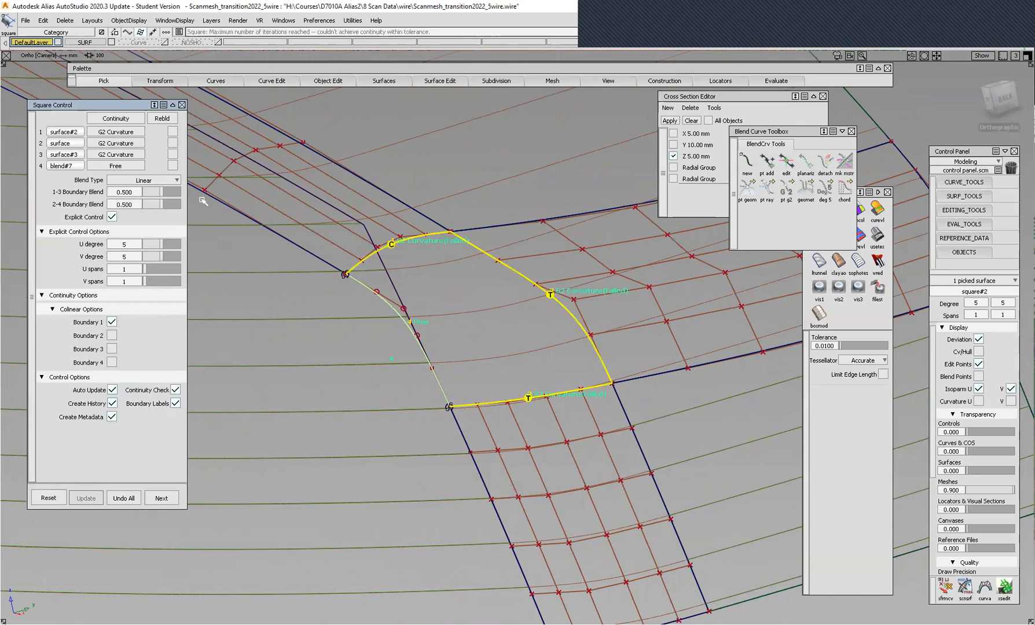
left_click(123, 164)
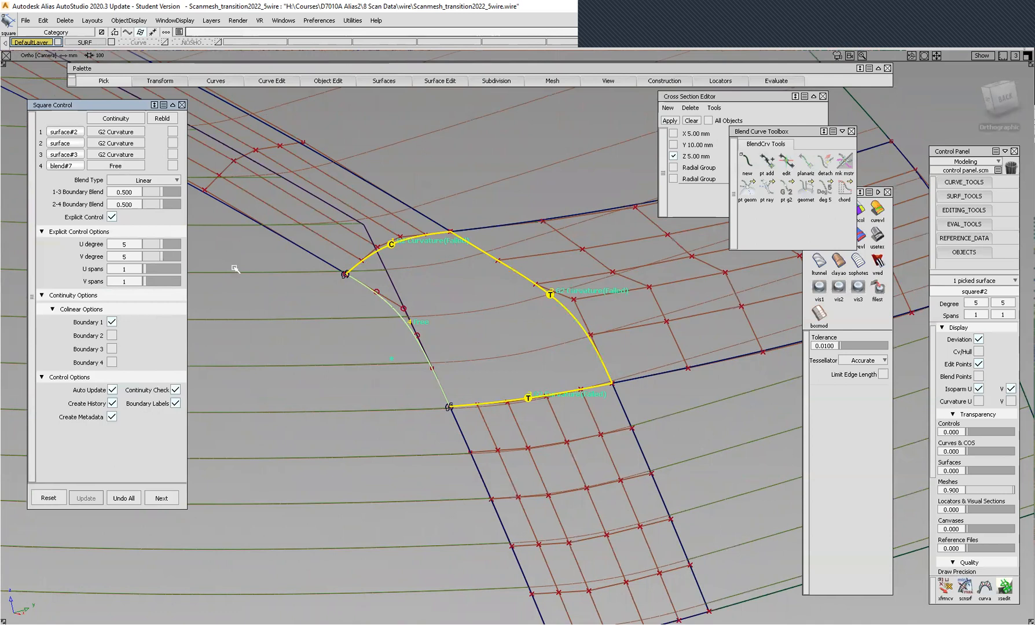
Make boundaries 2 and 3 colinear and display the square surface's control vertices and hull.
left_click_drag(482, 353, 533, 317, "alt+shift")
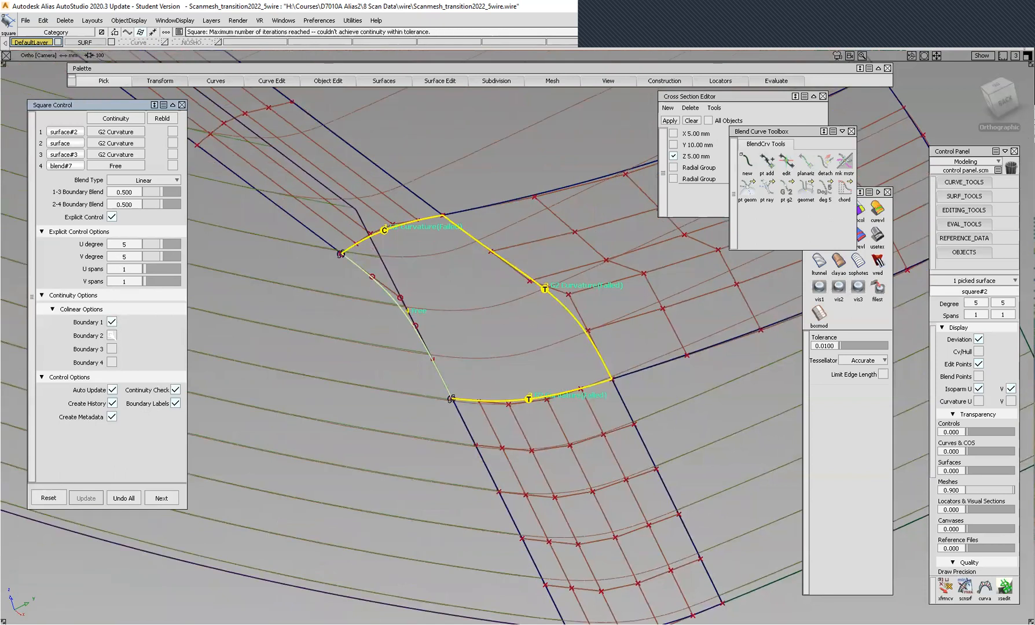
left_click(111, 349)
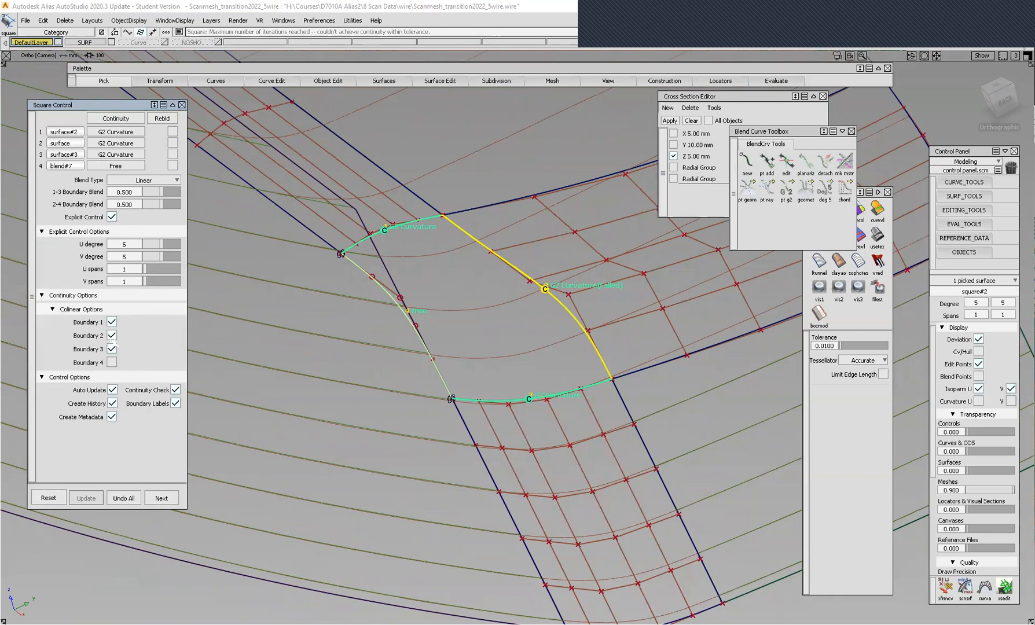
left_click(978, 352)
left_click_drag(633, 341, 500, 387, "alt+shift")
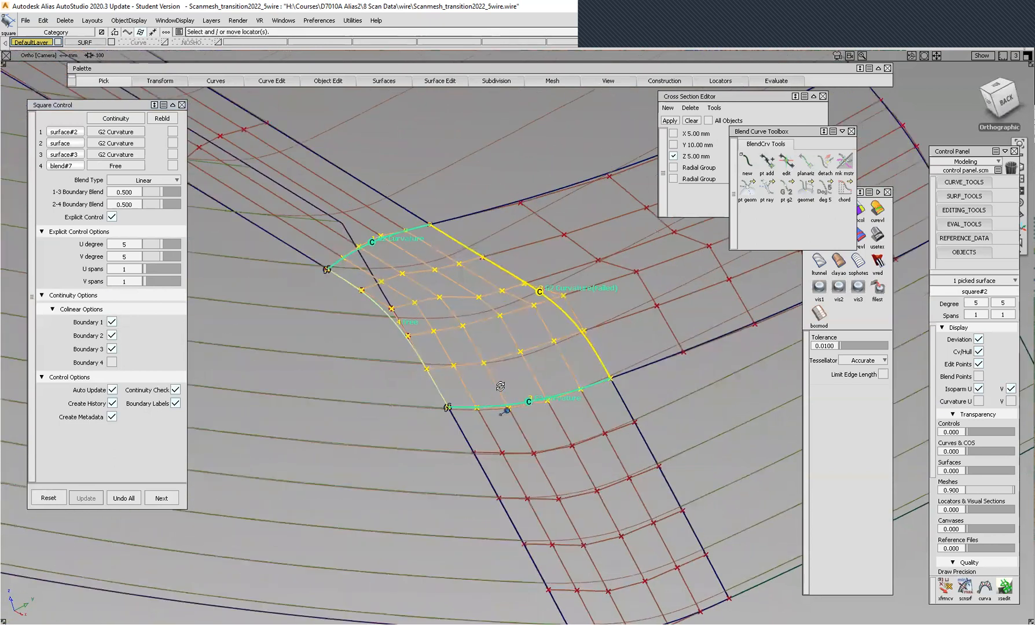
mouse_move(562, 215)
left_mouse_down("alt+shift")
mouse_move(536, 171)
mouse_move(566, 142)
mouse_move(625, 162)
left_mouse_up("alt+shift")
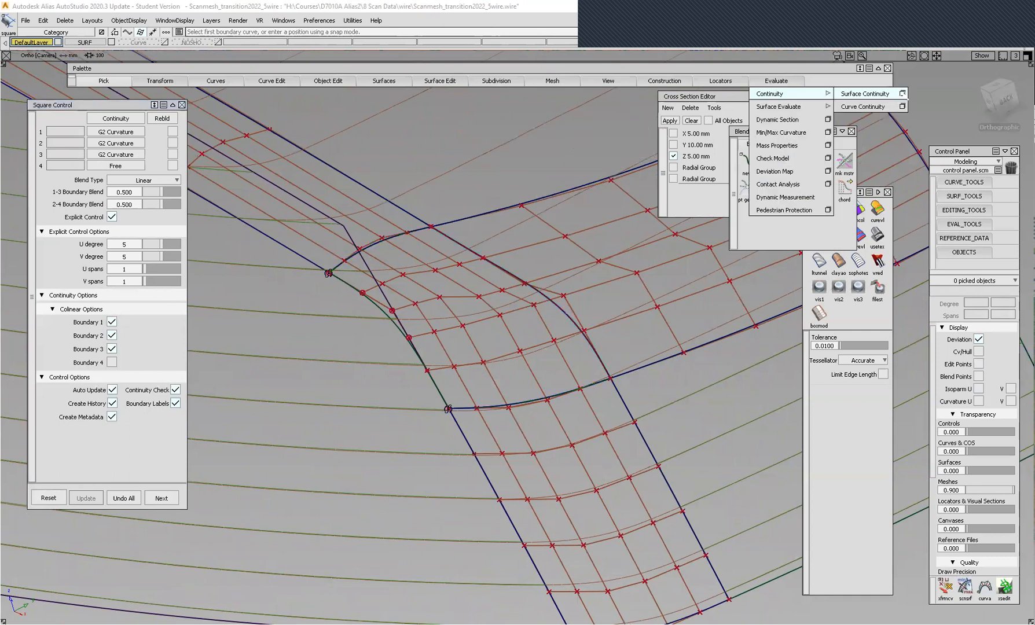
Check G2 curvature continuity with maximum labels shown along the square surface's two fillet ends and curved trim edge.
left_click(902, 94)
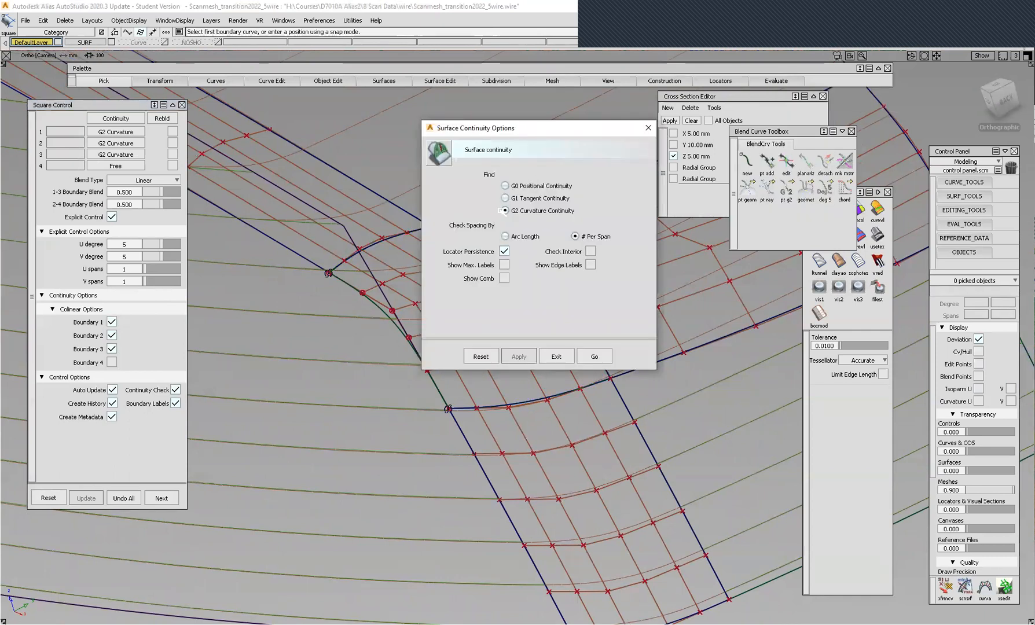
left_click(504, 264)
left_click(598, 357)
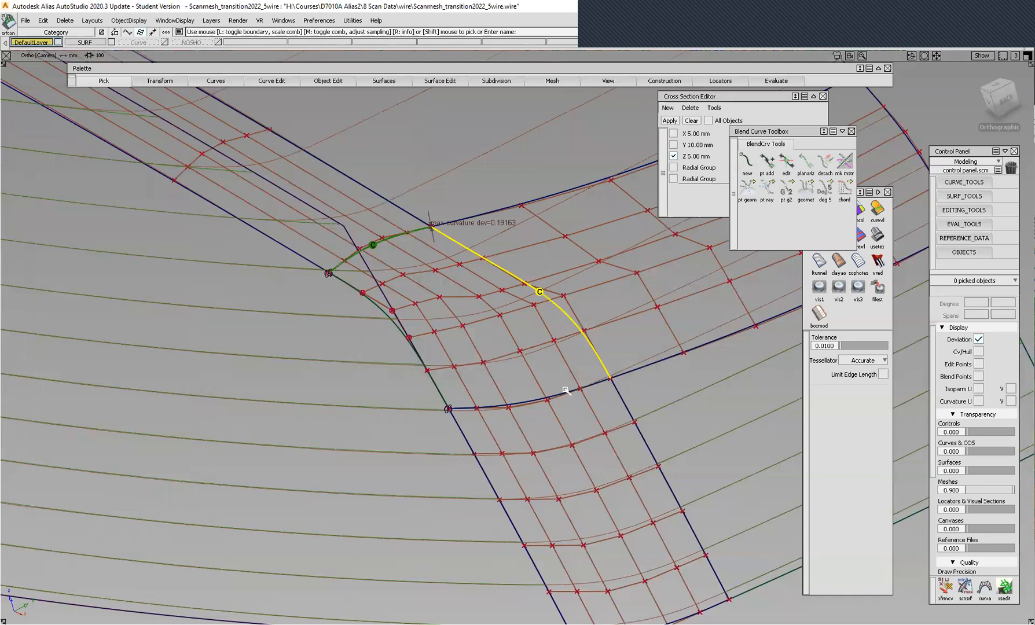
left_click(596, 384)
Examine the maximum curvature deviation at the upper corner where the fillet end meets the curved trim edge.
middle_click_drag(461, 243, 508, 281, "alt+shift")
right_click_drag(462, 312, 587, 224, "alt+shift")
left_click_drag(535, 332, 481, 275, "alt+shift")
middle_click_drag(482, 275, 429, 249, "alt+shift")
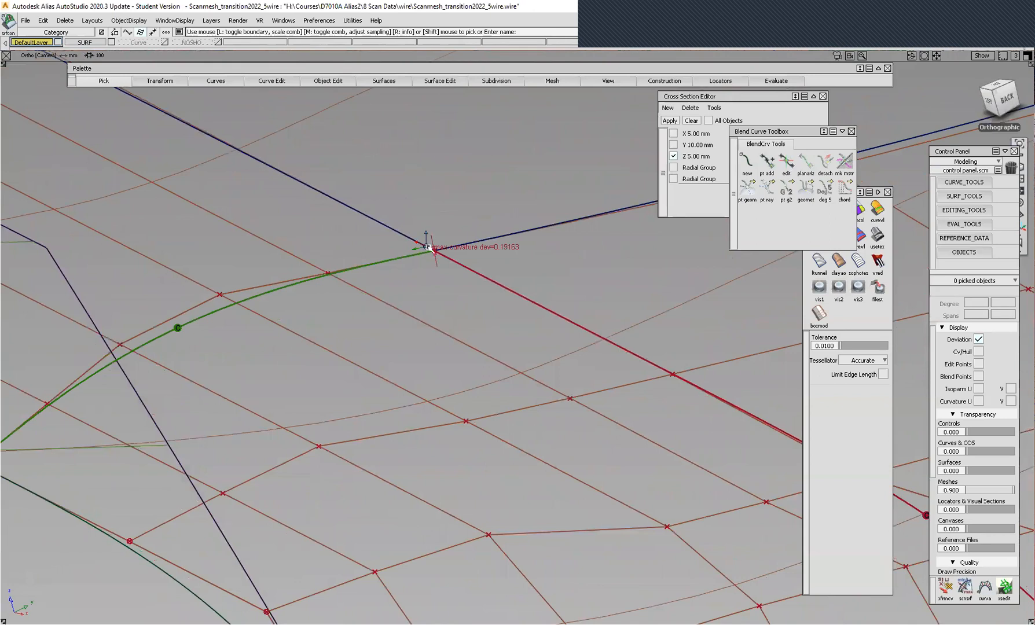
right_click_drag(352, 212, 363, 250, "alt+shift")
middle_click_drag(547, 239, 414, 201, "alt+shift")
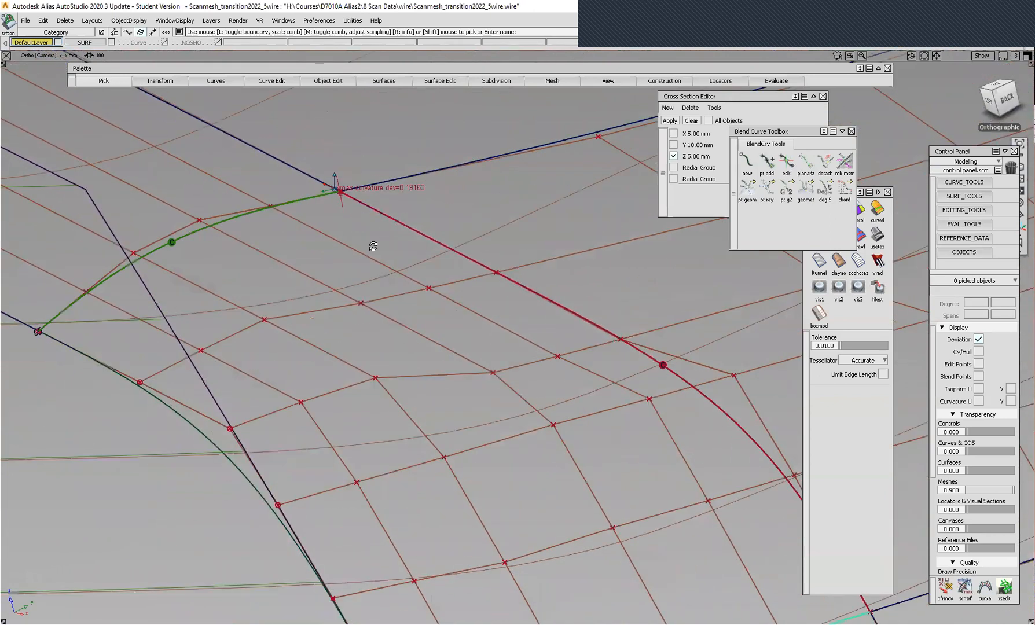
left_click_drag(372, 245, 273, 208, "alt+shift")
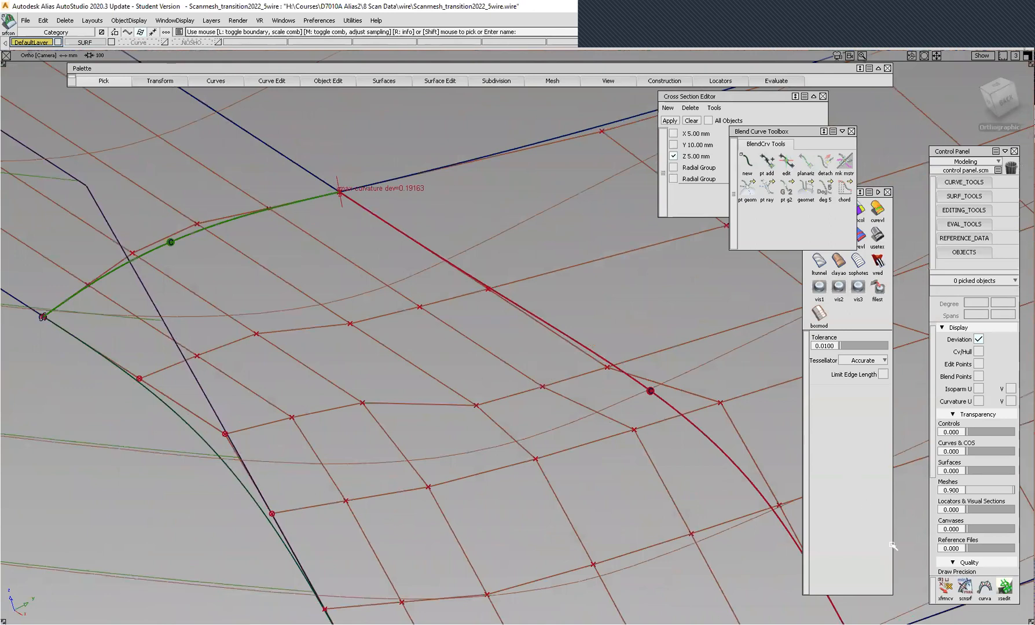
Select CV u1v0 of the square surface beside the upper corner and shift it slightly along the surface normal.
left_click(945, 588)
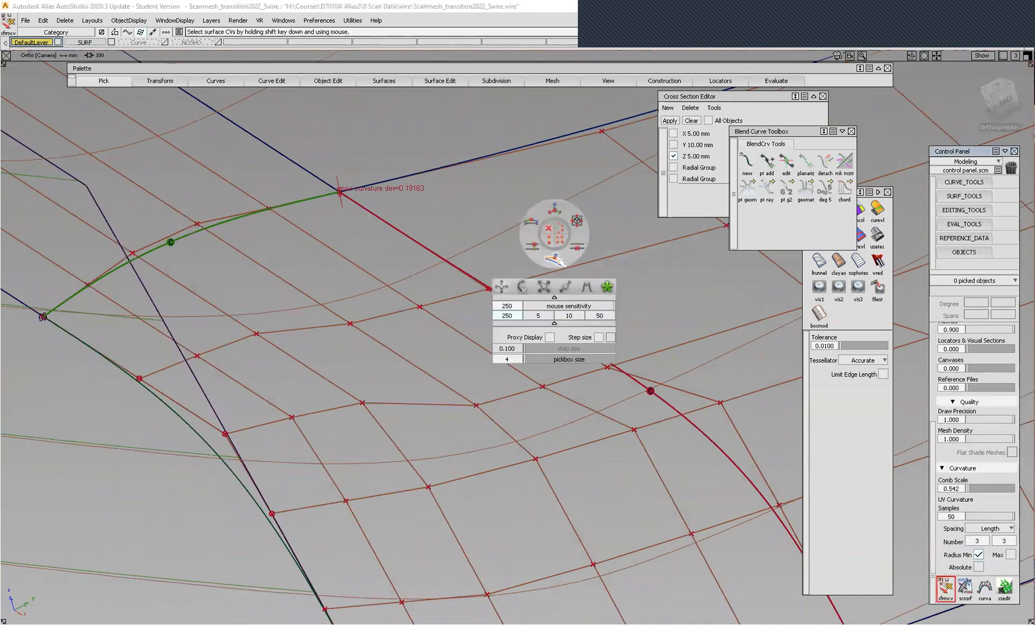
left_click(554, 256)
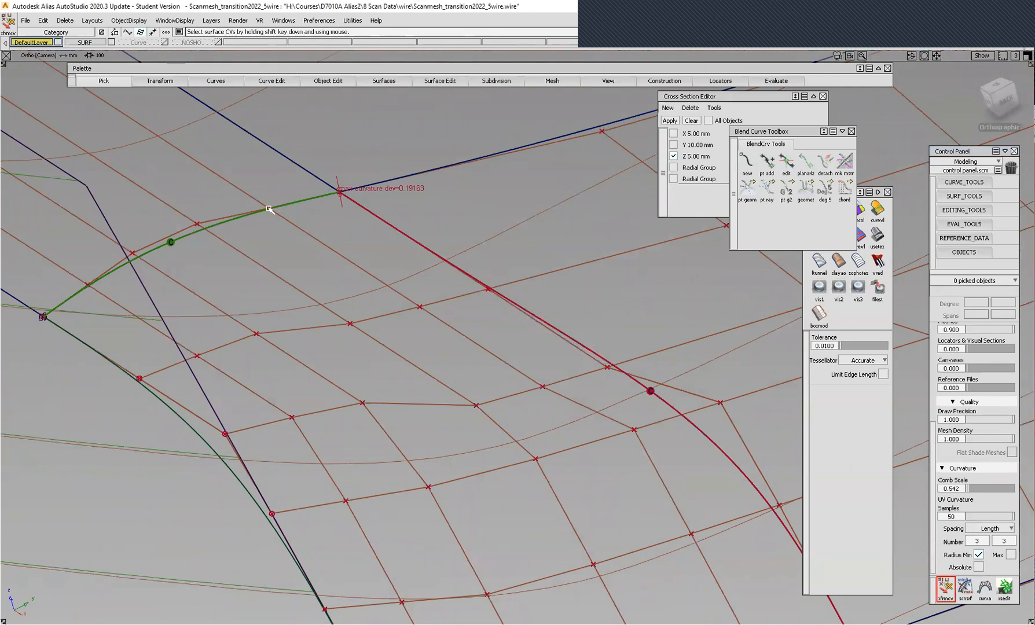
left_click(269, 209)
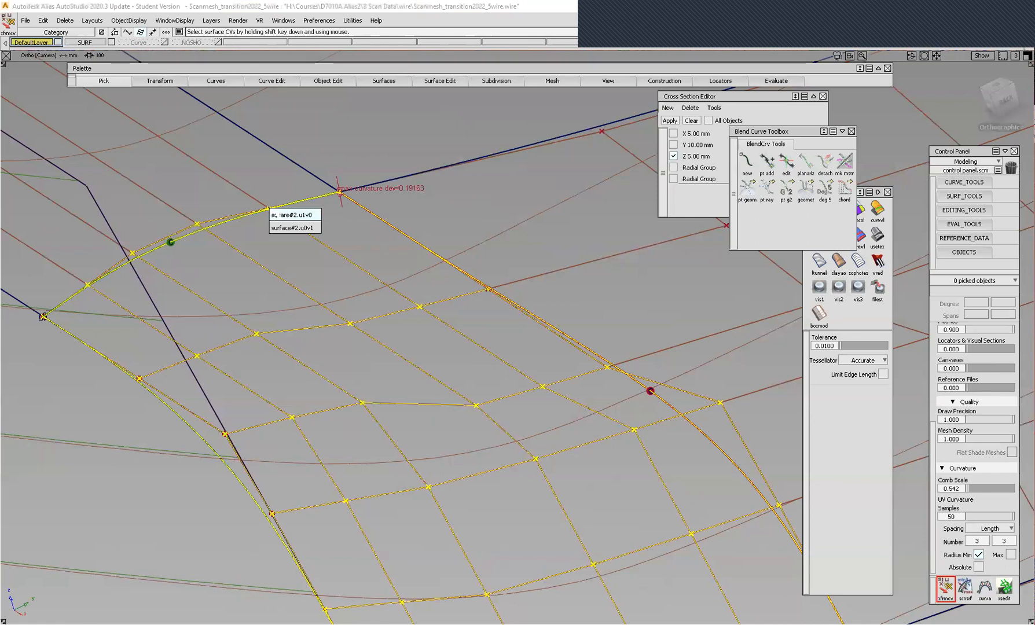
left_click(289, 215)
left_click(464, 357)
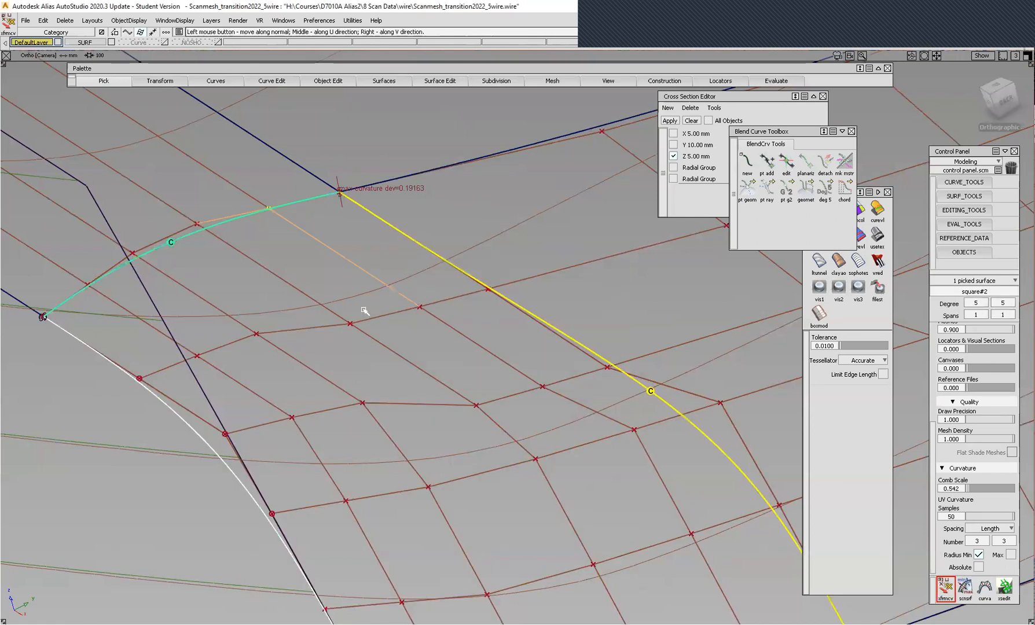
left_click_drag(338, 286, 326, 271)
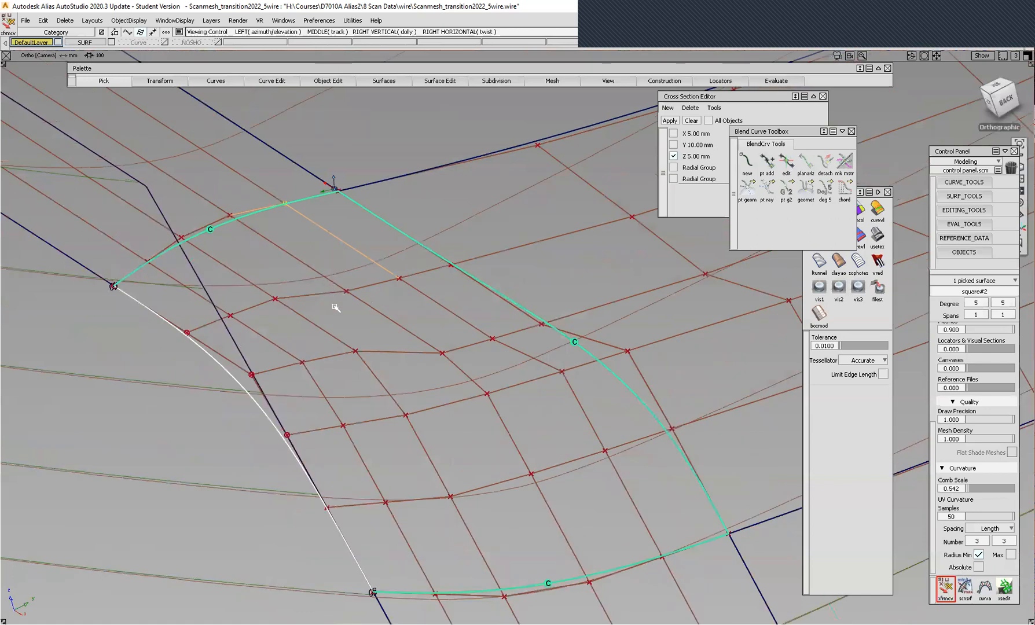
Examine the adjusted corner surface's edge continuity and hull from several angles, and clear the selection.
right_click_drag(335, 307, 460, 435, "alt+shift")
left_click_drag(484, 355, 224, 388, "alt+shift")
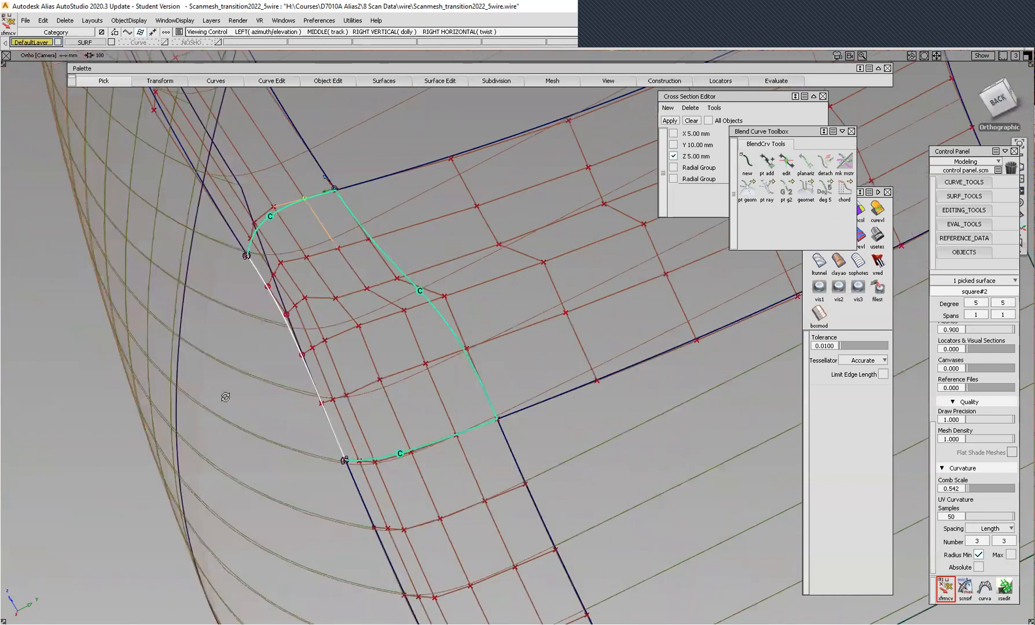
left_click_drag(482, 330, 328, 360, "alt+shift")
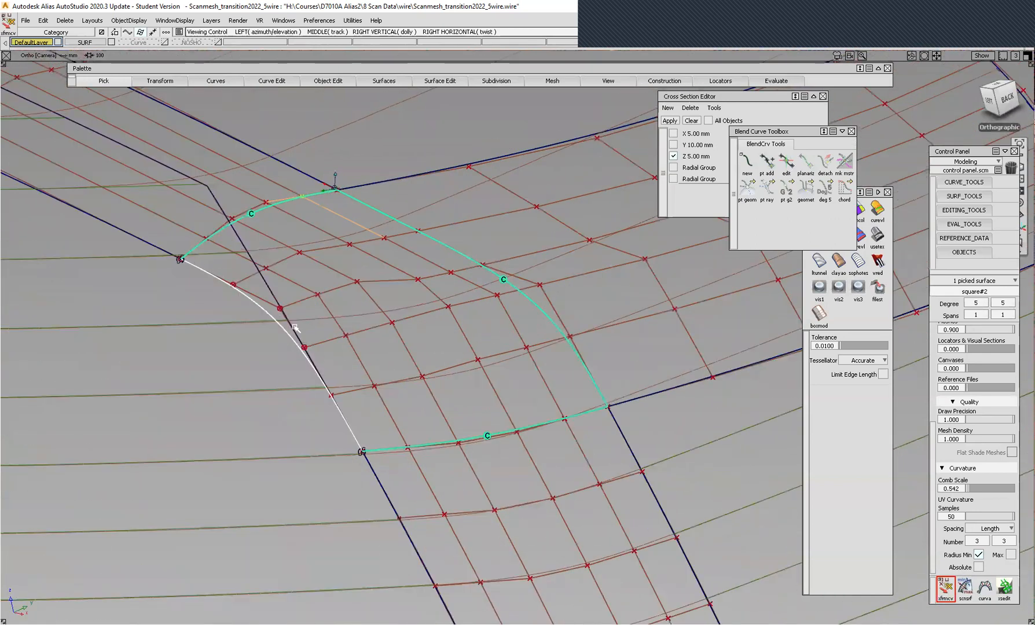
middle_click_drag(398, 309, 504, 290, "alt+shift")
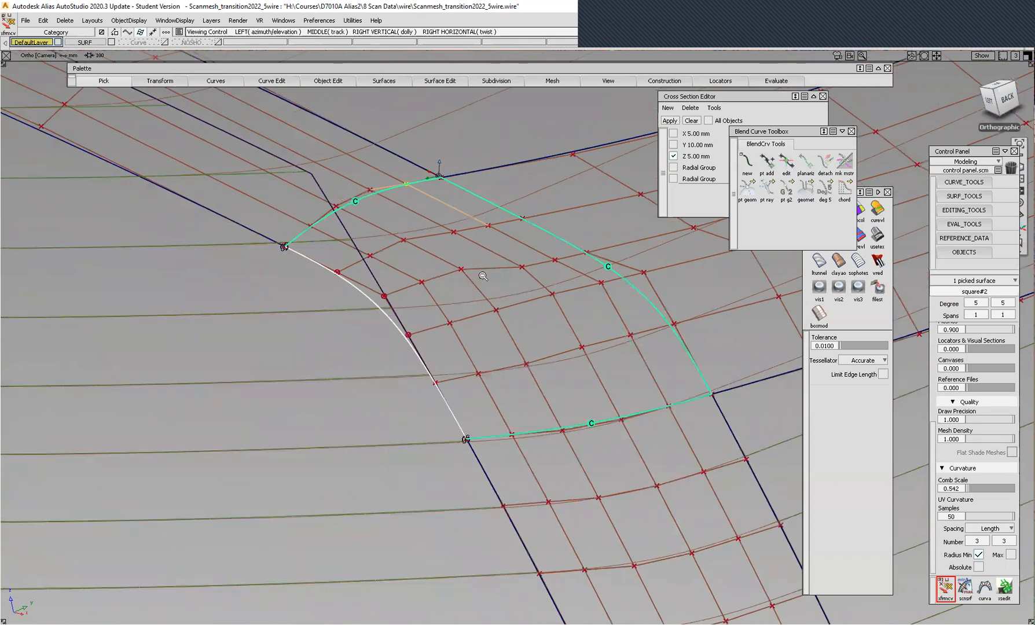
right_click_drag(481, 275, 486, 279, "alt+shift")
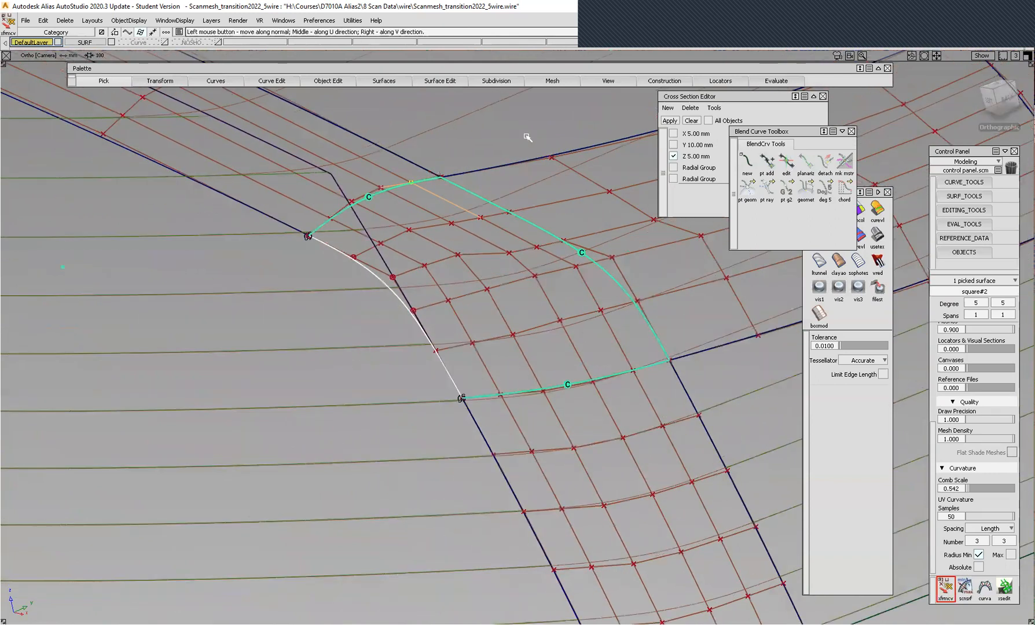
left_click_drag(401, 308, 412, 312, "alt+shift")
right_click_drag(412, 313, 503, 222, "alt+shift")
middle_click_drag(419, 266, 454, 231, "alt+shift")
left_click_drag(494, 270, 485, 289, "alt+shift")
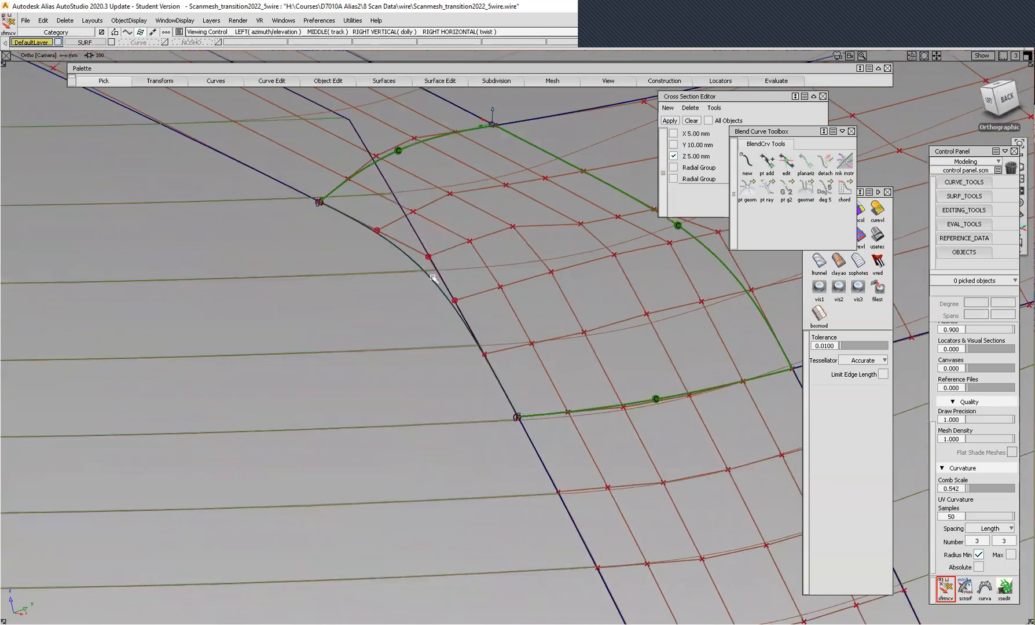
Check curvature continuity between the square surface and the large profile surface along the blend curve, and examine the whole model.
left_click(776, 80)
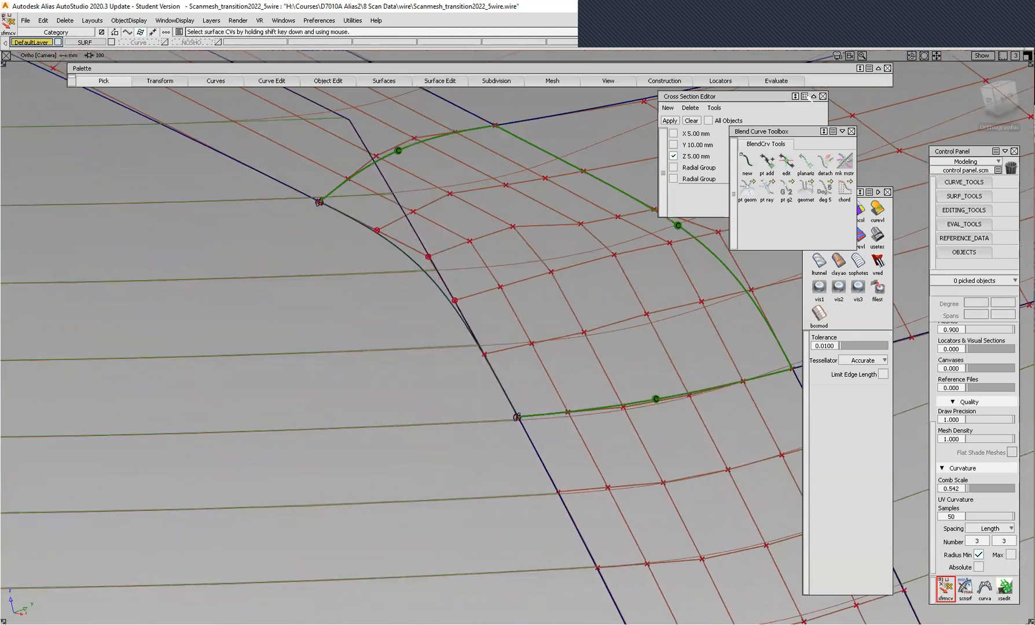
left_click(854, 96)
left_click(438, 284)
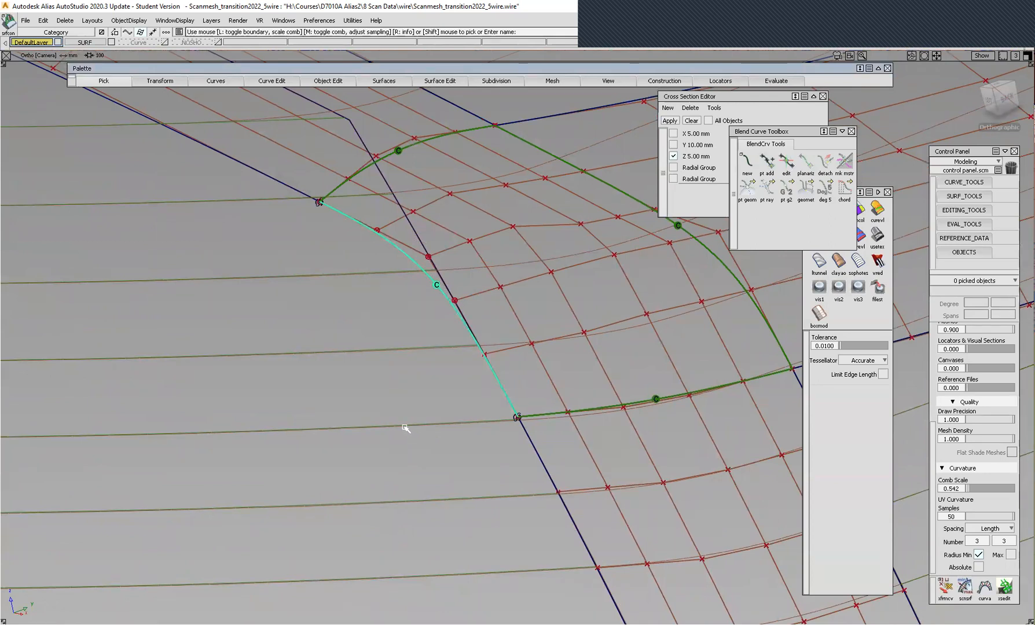
left_click_drag(410, 266, 411, 358, "alt+shift")
right_click_drag(410, 357, 492, 336, "alt+shift")
middle_click_drag(498, 324, 466, 474, "alt+shift")
right_click_drag(462, 465, 423, 442, "alt+shift")
middle_click_drag(440, 400, 503, 397, "alt+shift")
left_click_drag(499, 370, 574, 372, "alt+shift")
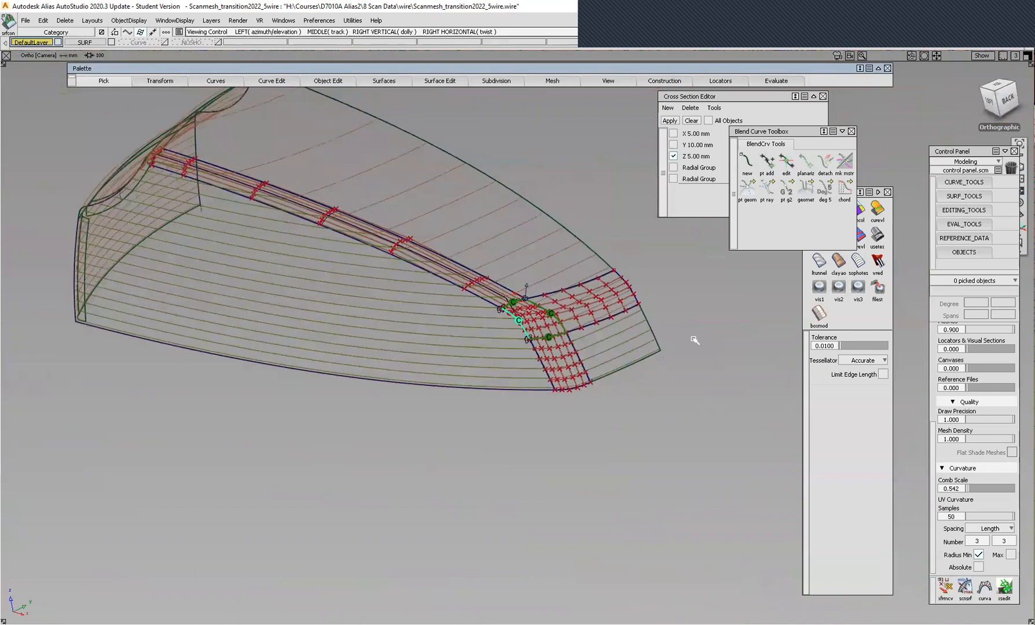
Pick all seven surfaces of the model and turn off their CV/hull display.
left_click_drag(734, 312, 688, 312, "ctrl+shift")
left_click_drag(657, 435, 481, 272)
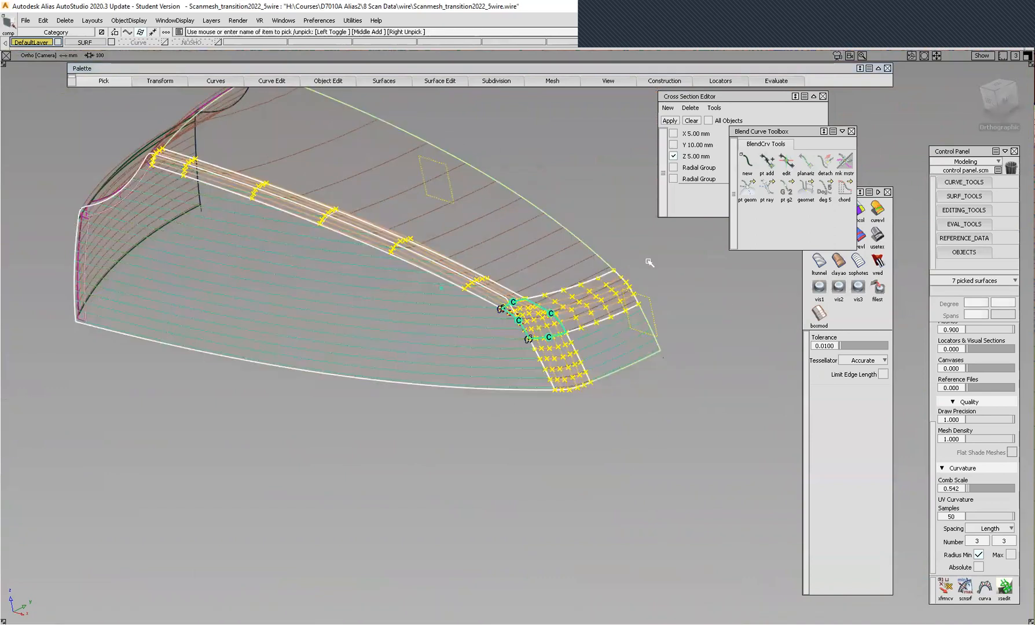
scroll(983, 355, "up", 5)
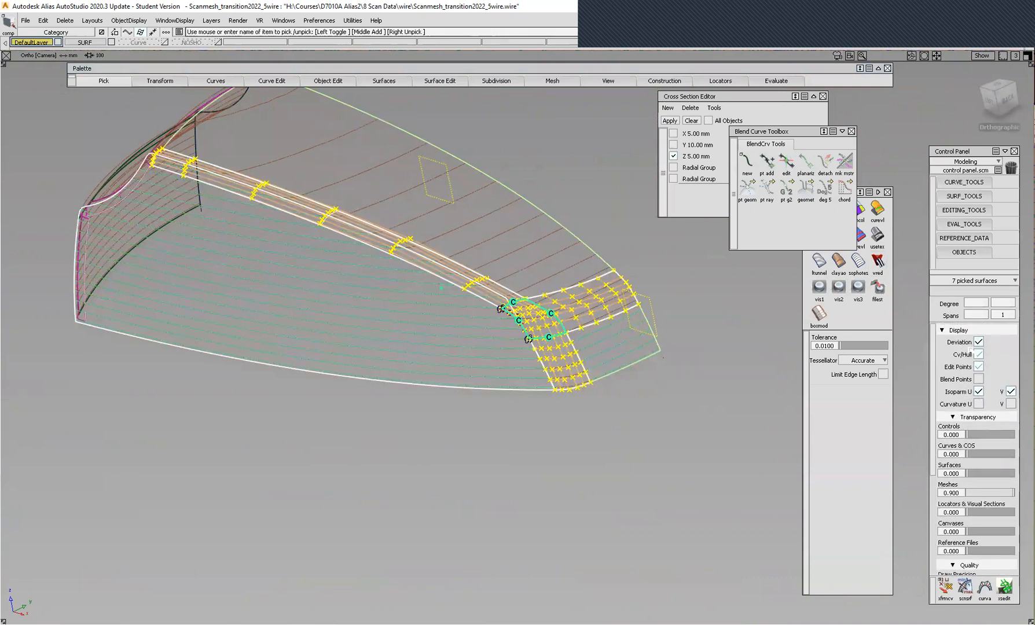
left_click(980, 355)
left_click(980, 355)
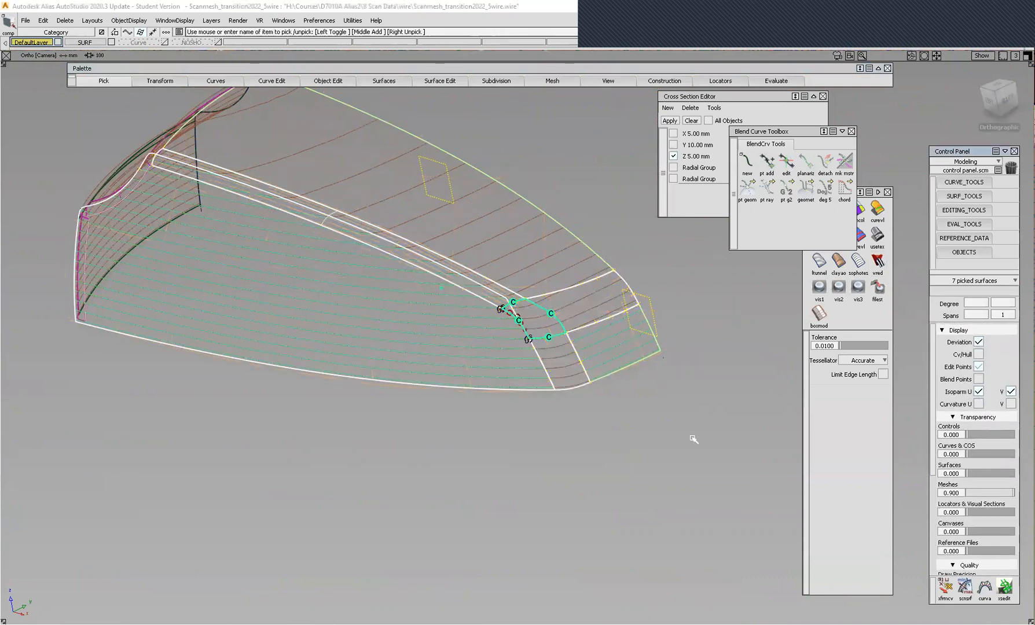
Pick the short blend curve at the corner and clear it from view with its CVs and blend points.
left_click_drag(670, 439, 596, 446, "ctrl+shift")
left_click(518, 321)
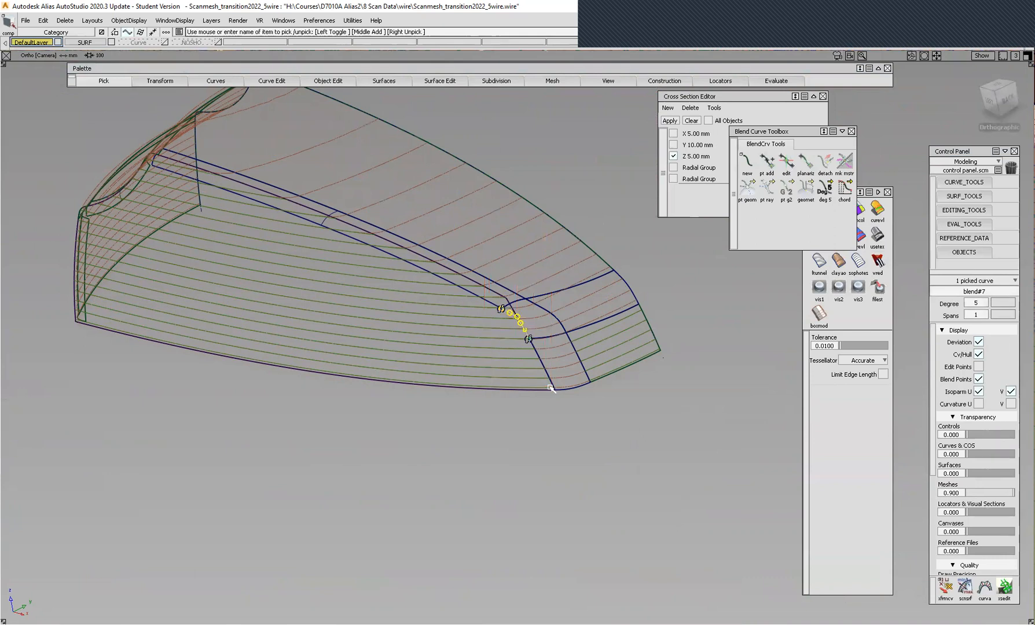
left_click(550, 388)
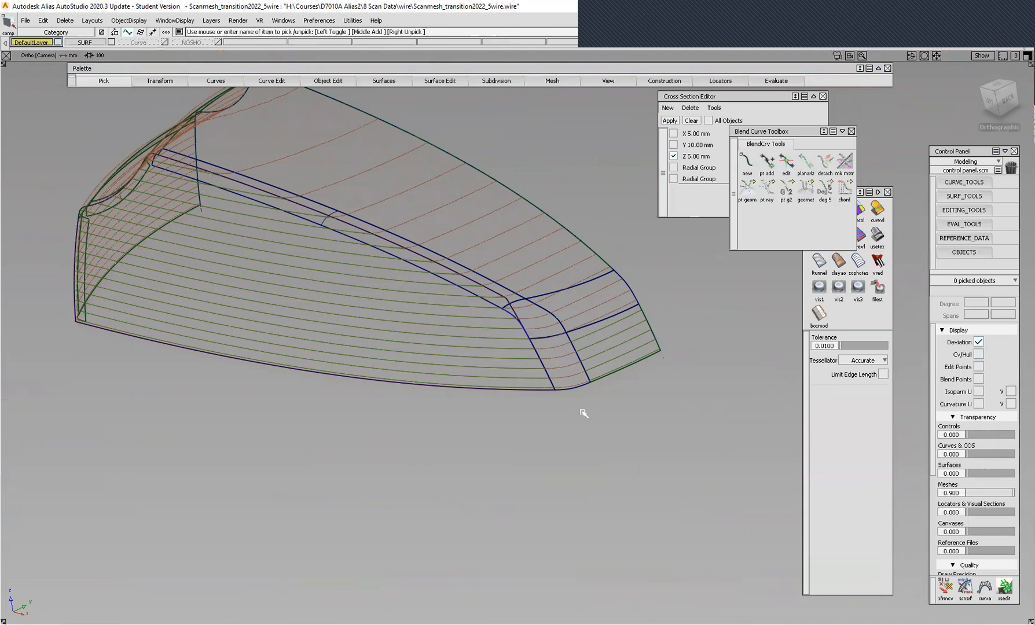
Try to pick the curves on surface of the large profile surface, and clear the selection.
left_click_drag(688, 462, 718, 474, "ctrl+shift")
left_click(578, 388)
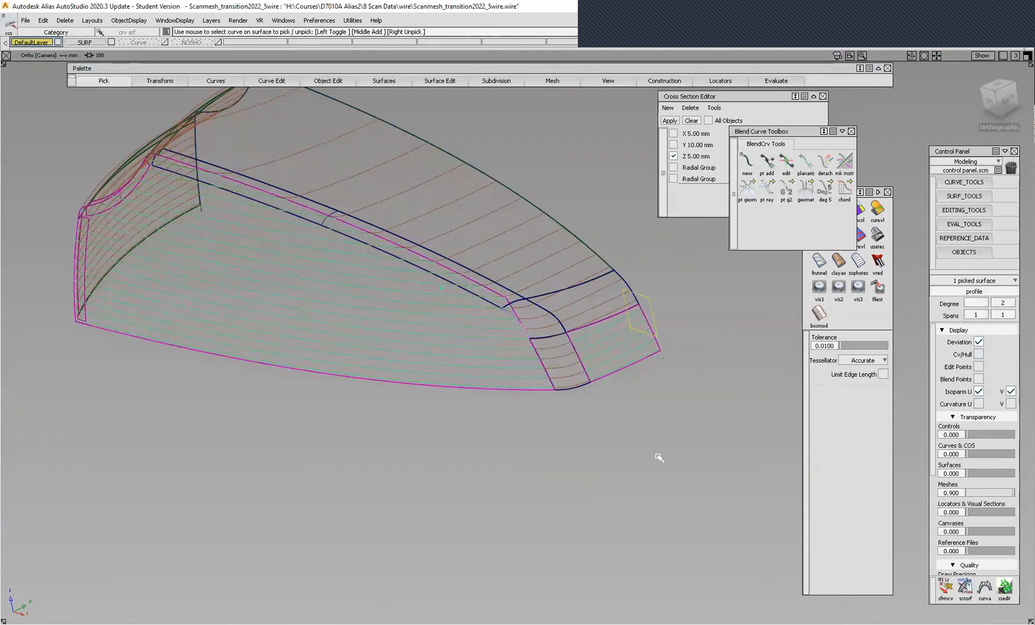
left_click(658, 457)
right_click_drag(531, 395, 551, 375, "alt+shift")
middle_click_drag(551, 376, 556, 391, "alt+shift")
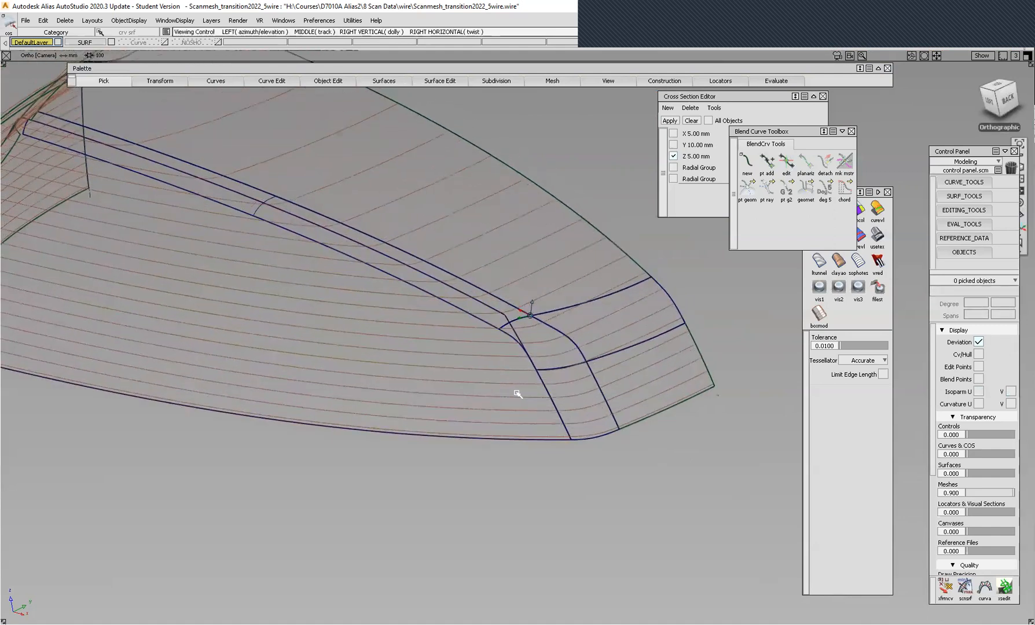
Pick the upper surface, long fillet, square corner surface and both fillet ends, and shade them with the Showroom map.
left_click_drag(509, 389, 466, 390, "ctrl+shift")
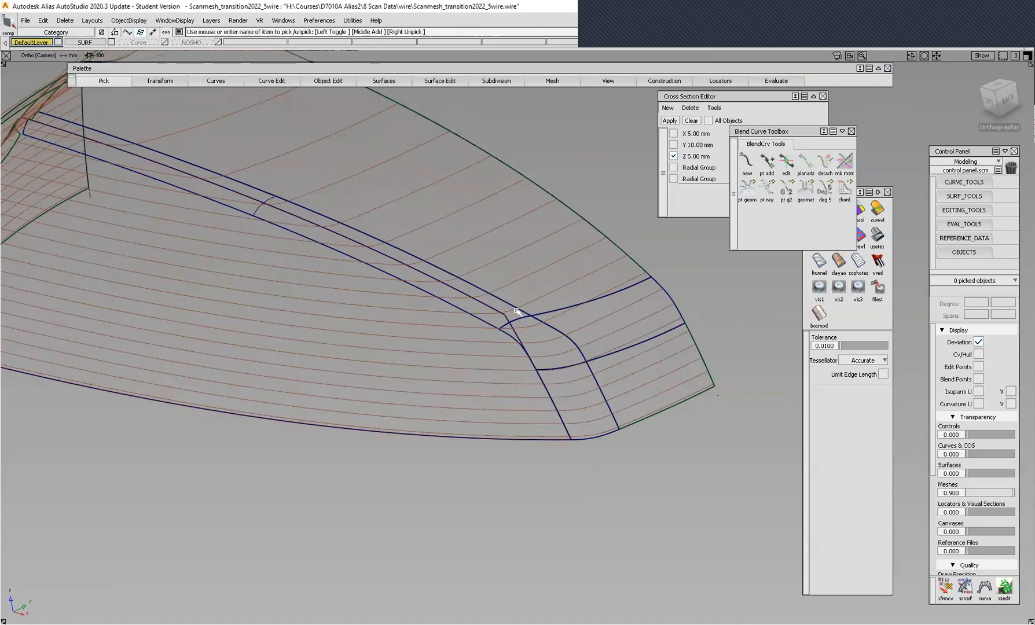
left_click(528, 322)
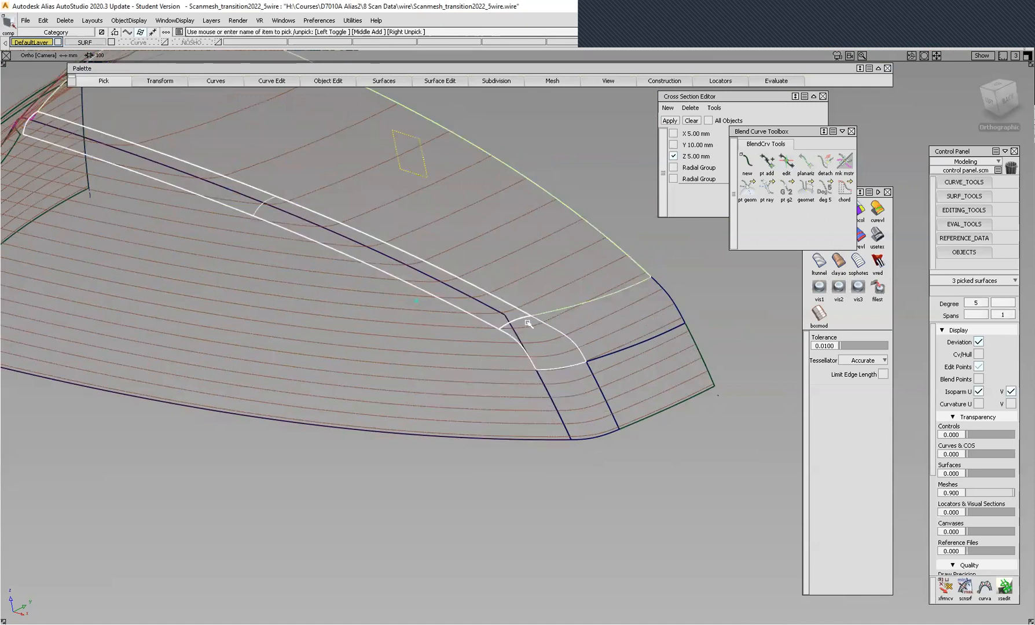
left_click(643, 330)
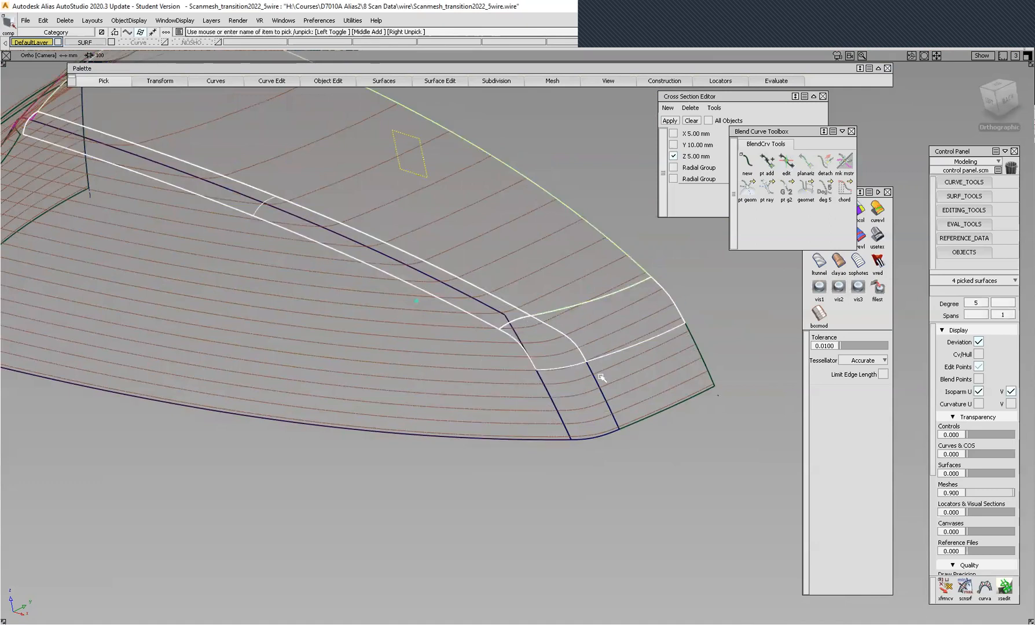
left_click(610, 433)
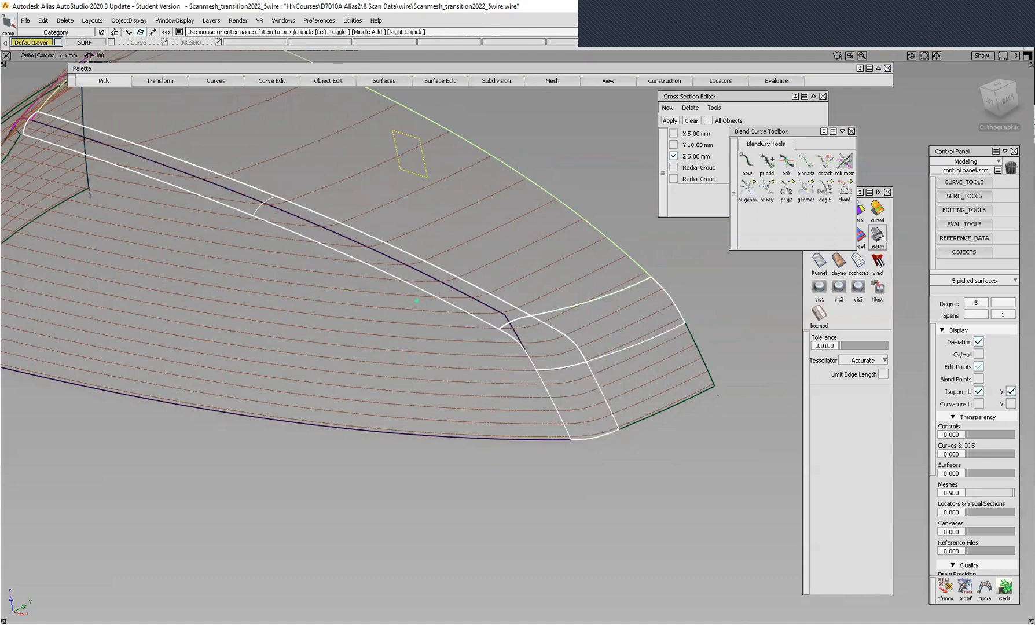
left_click(879, 236)
mouse_move(641, 315)
left_mouse_down("alt+shift")
mouse_move(695, 258)
mouse_move(677, 296)
mouse_move(691, 253)
mouse_move(663, 280)
mouse_move(588, 293)
mouse_move(579, 361)
mouse_move(509, 390)
left_mouse_up("alt+shift")
left_click_drag(481, 402, 515, 376, "alt+shift")
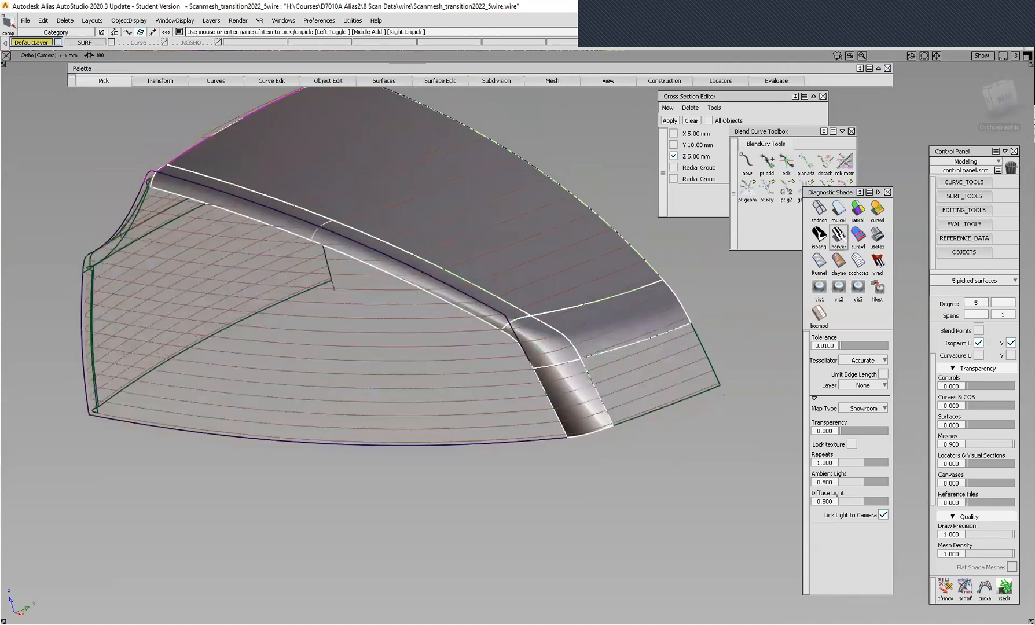
Switch the picked surfaces to BW Horz stripe shading and examine the reflection flow through the corner.
left_click(838, 234)
mouse_move(616, 379)
right_mouse_down("alt+shift")
mouse_move(636, 306)
mouse_move(610, 341)
mouse_move(621, 359)
right_mouse_up("alt+shift")
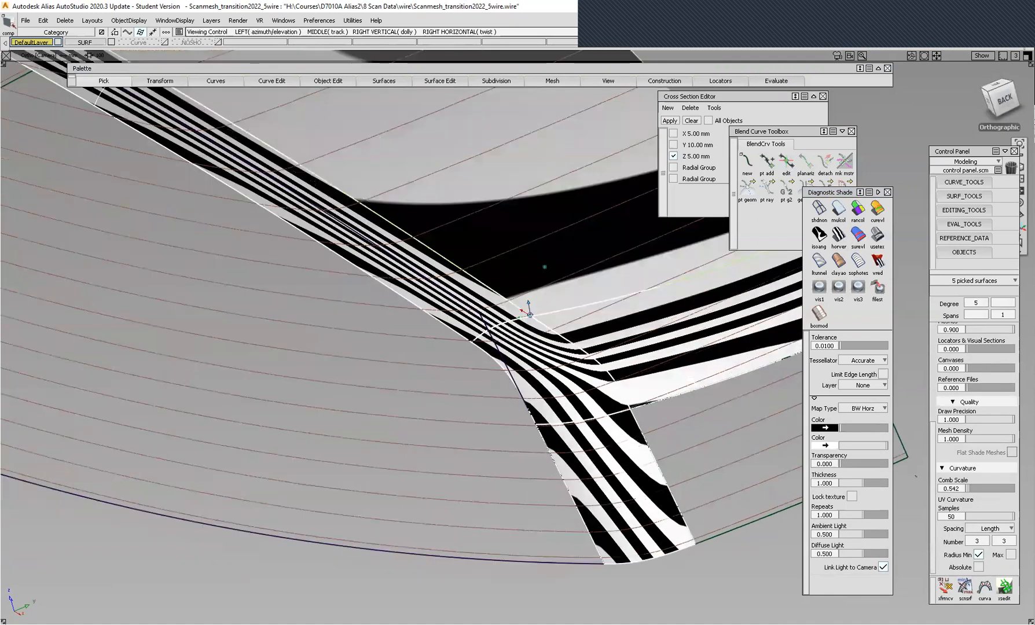
left_click_drag(689, 379, 697, 394, "alt+shift")
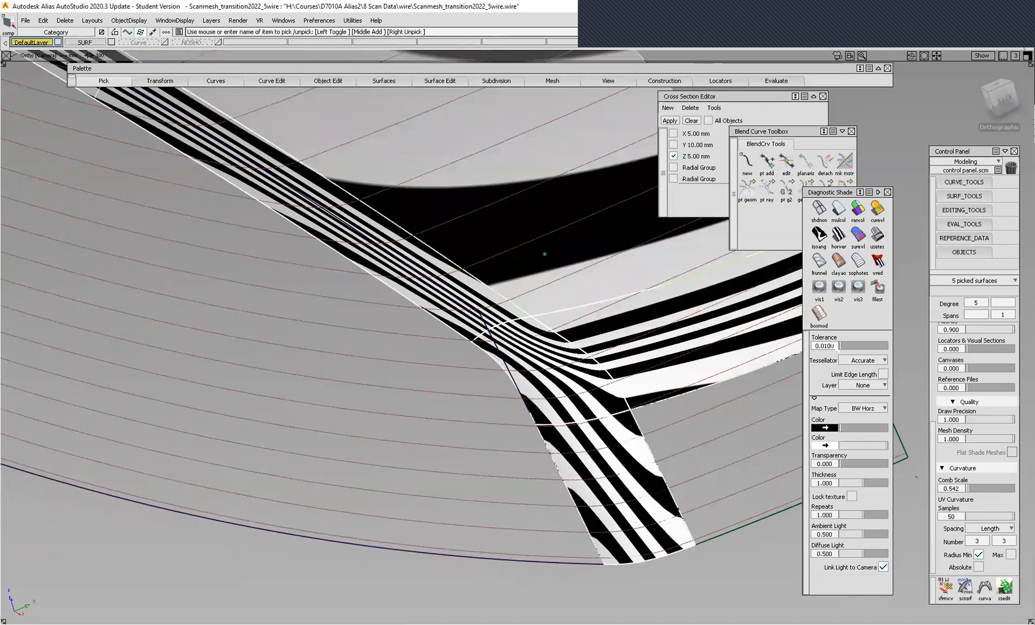
Set the diagnostic shading tolerance to 0.0005 and examine the stripes across the fillets and corner surface.
double_click(831, 345)
type(".0")
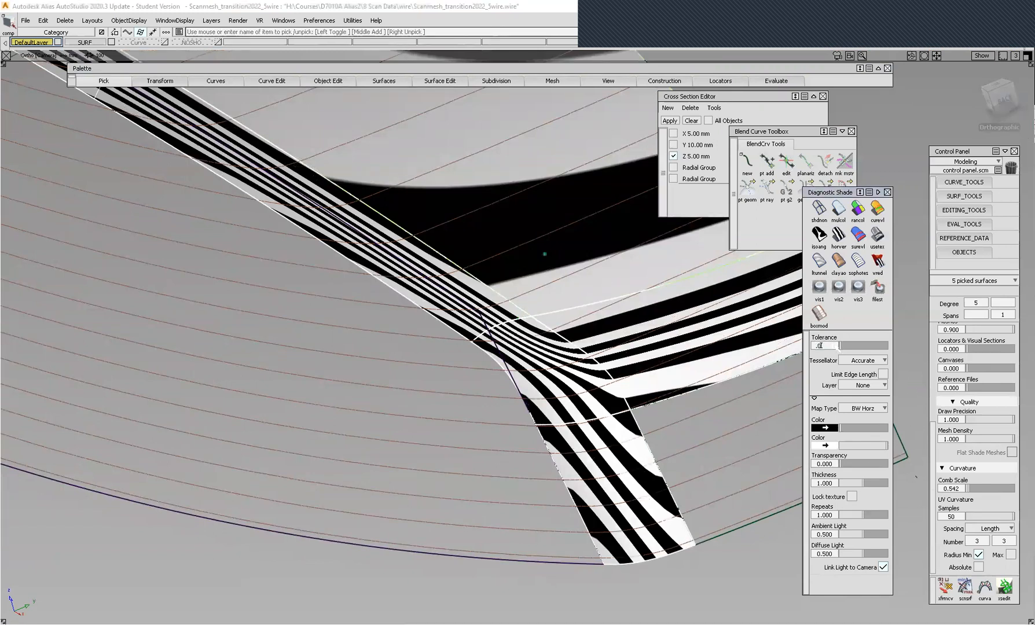
type("005")
key("Return")
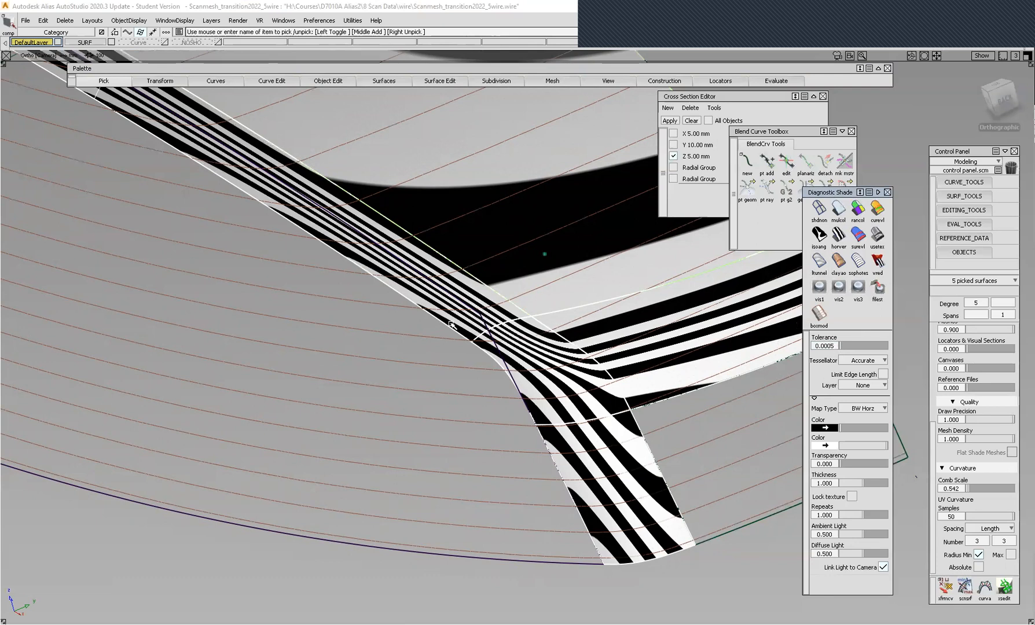
key("shift+alt")
right_click_drag(493, 291, 495, 330, "alt+shift")
left_click_drag(496, 330, 353, 236, "alt+shift")
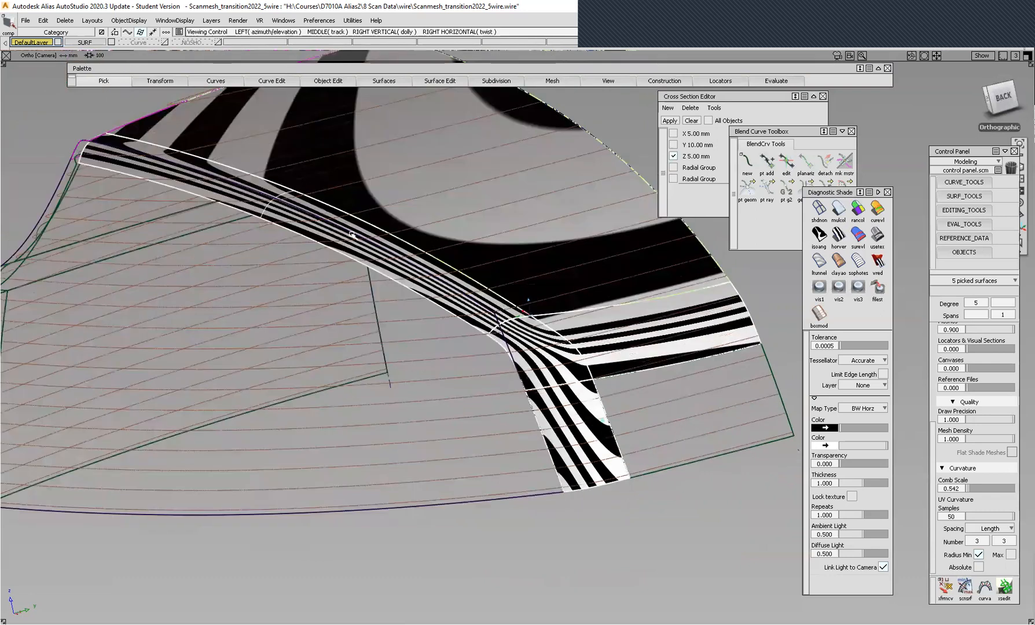